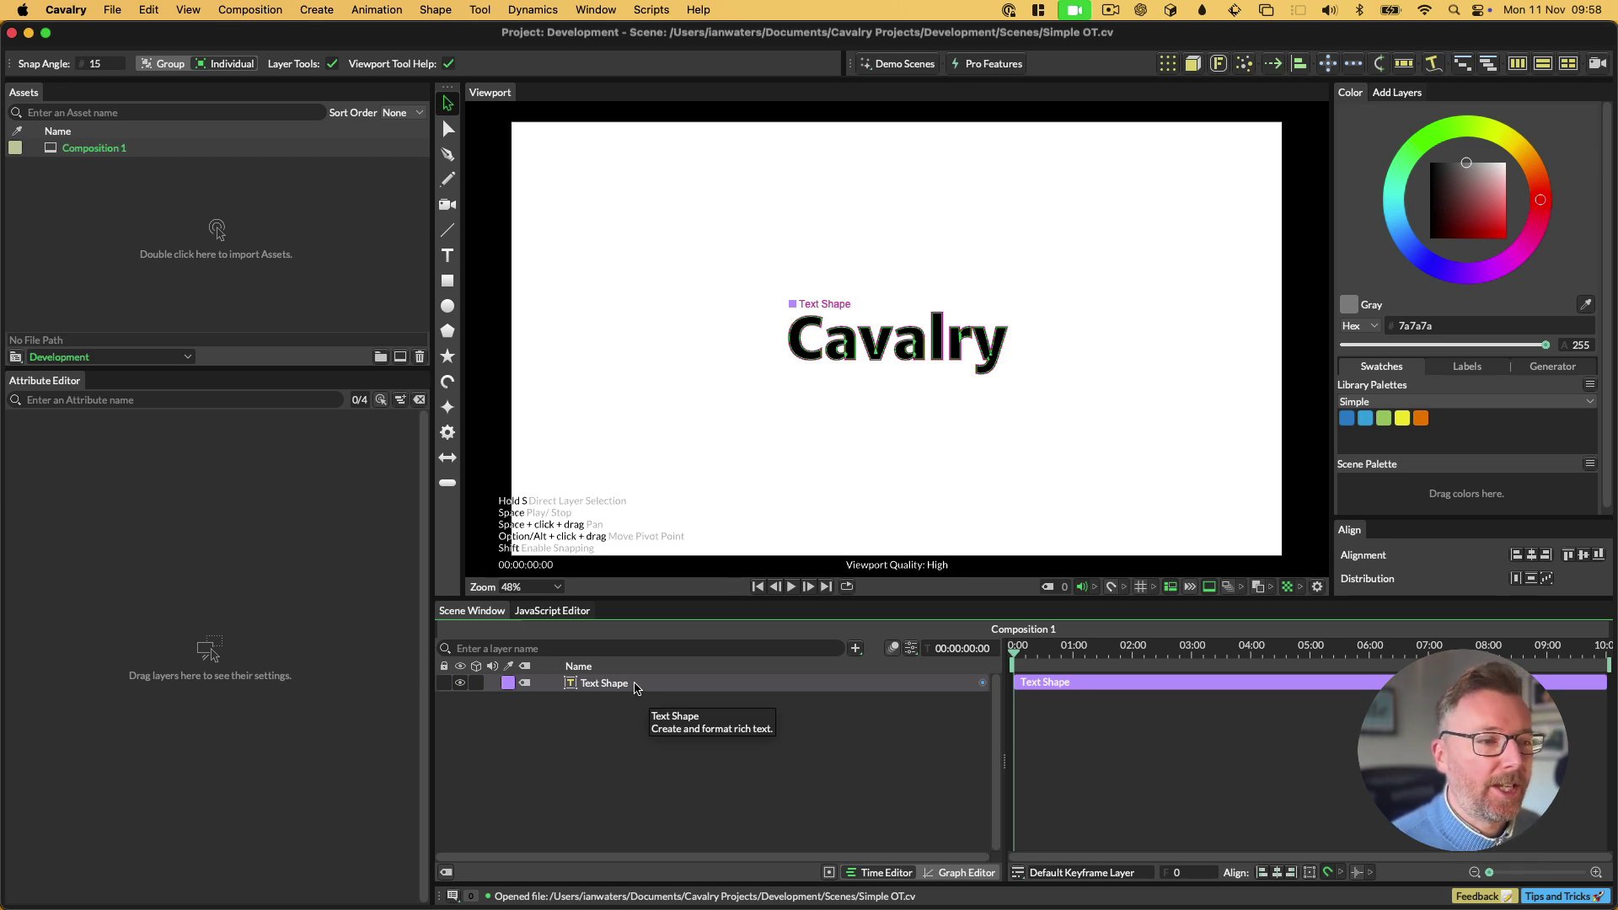
Select the 'Cavalry' Text Shape layer to load its attributes.
click(634, 685)
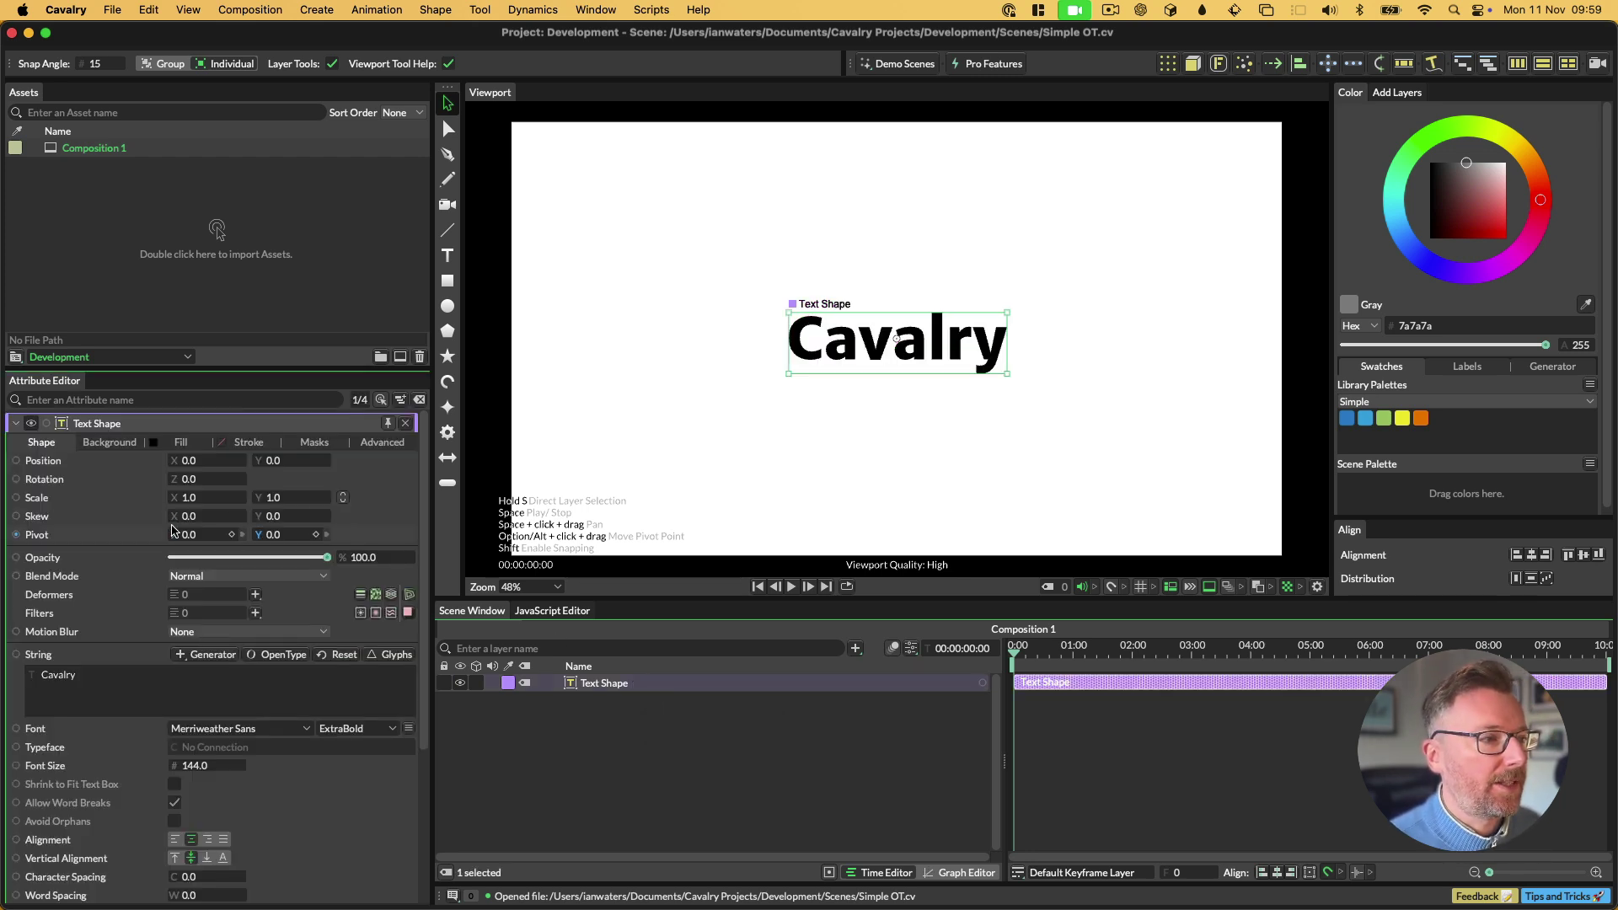
Float the OpenType options as a separate panel and set the font to Merriweather Sans Regular.
click(284, 655)
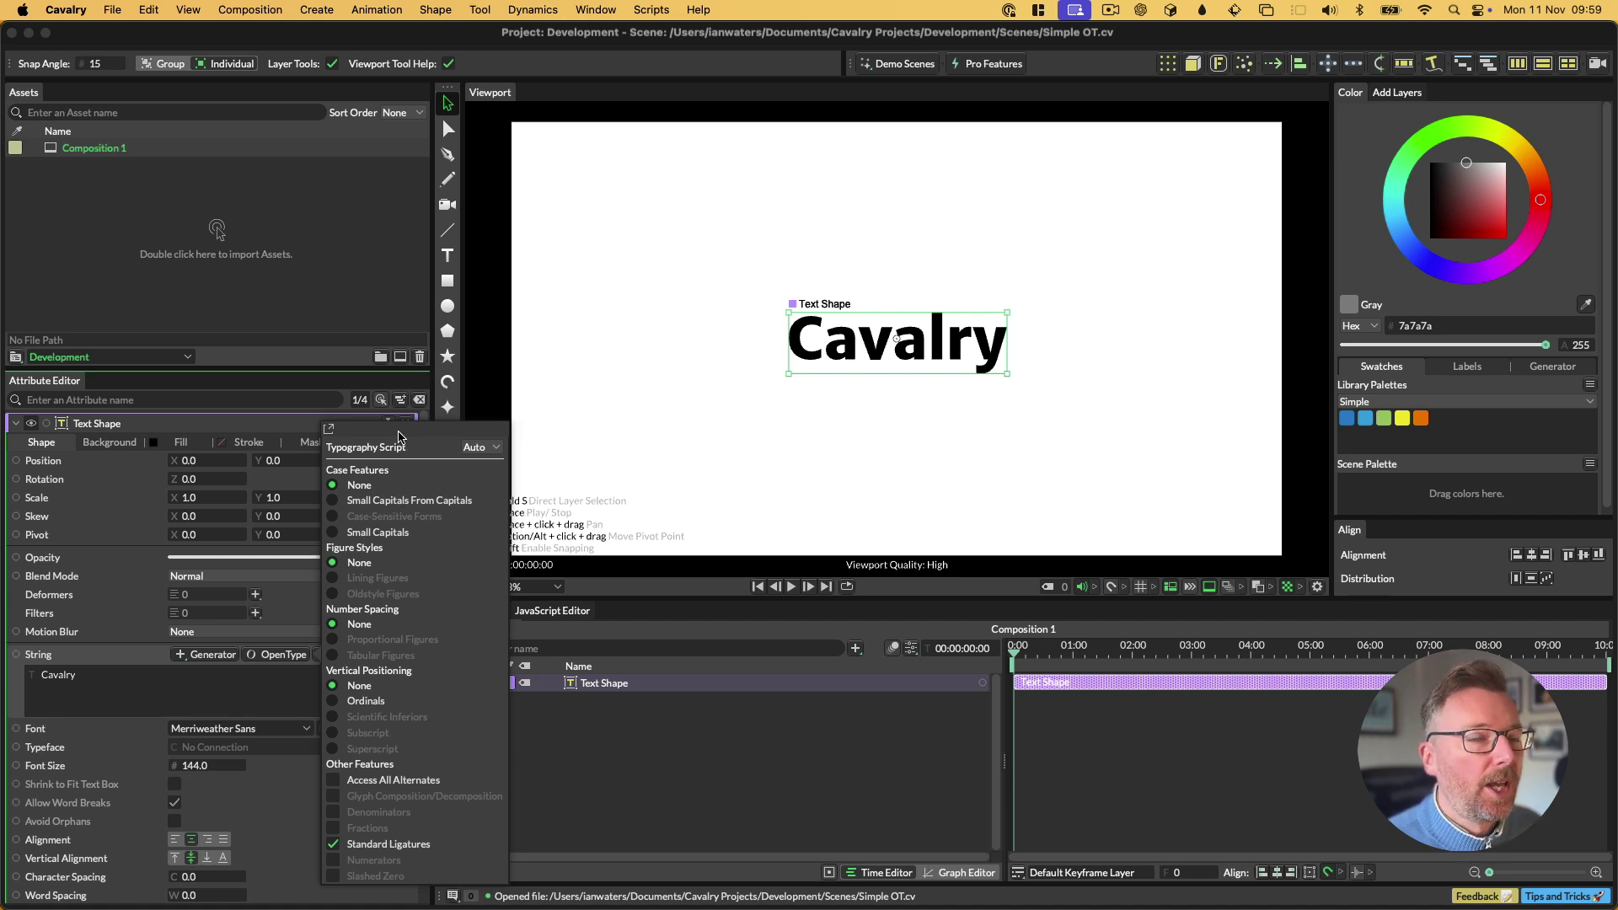
drag(399, 431, 555, 395)
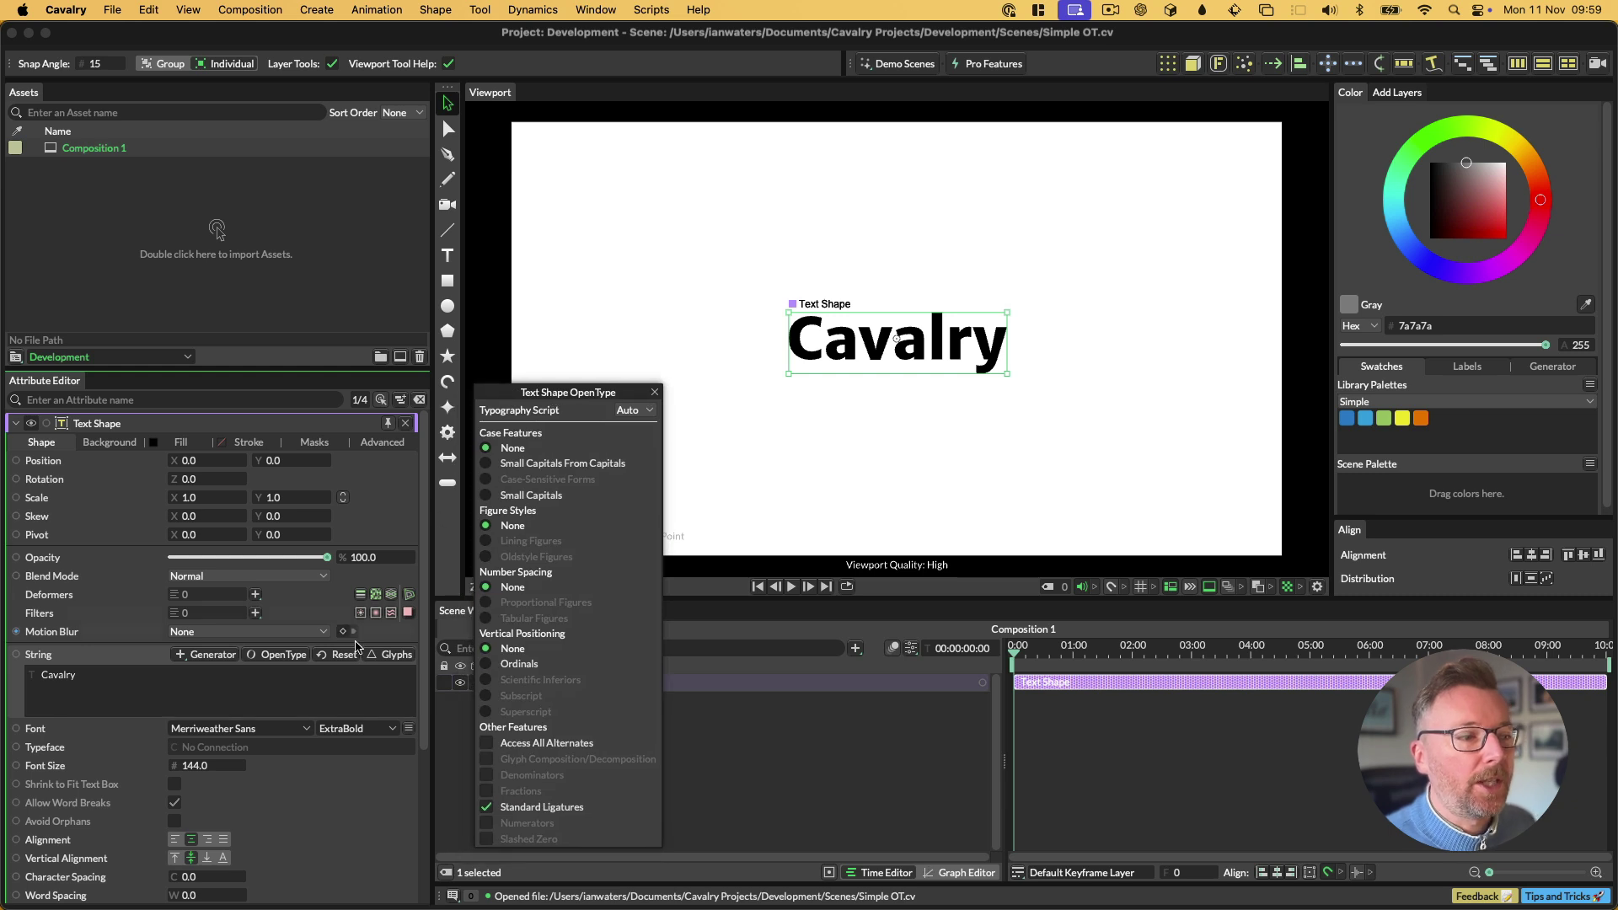
click(263, 725)
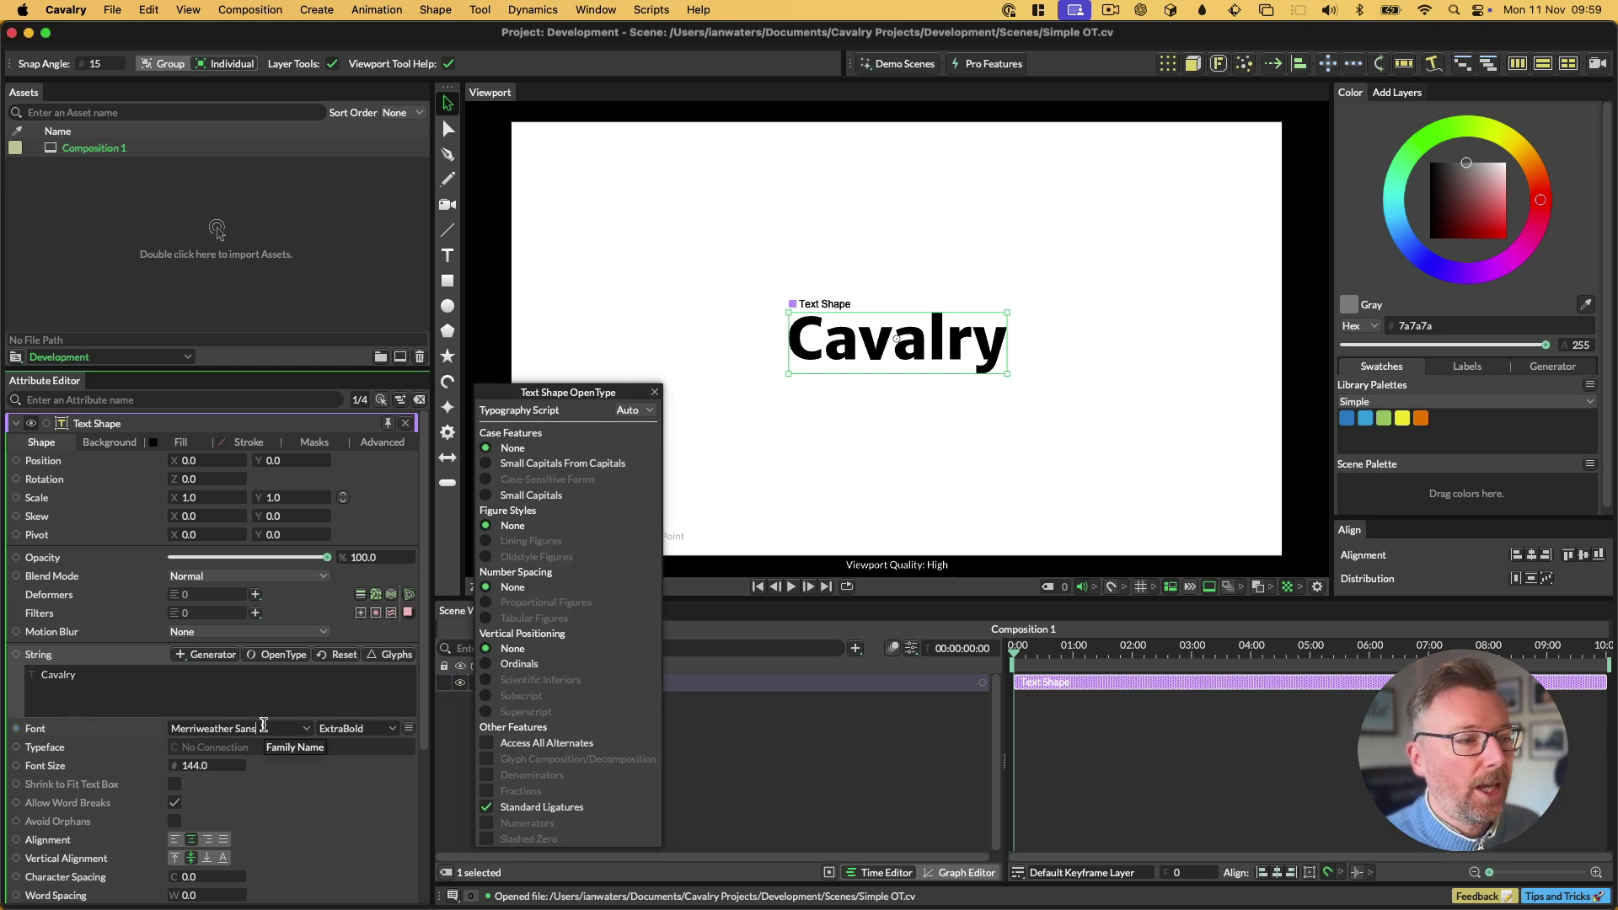
text(Marker Felt)
text(li)
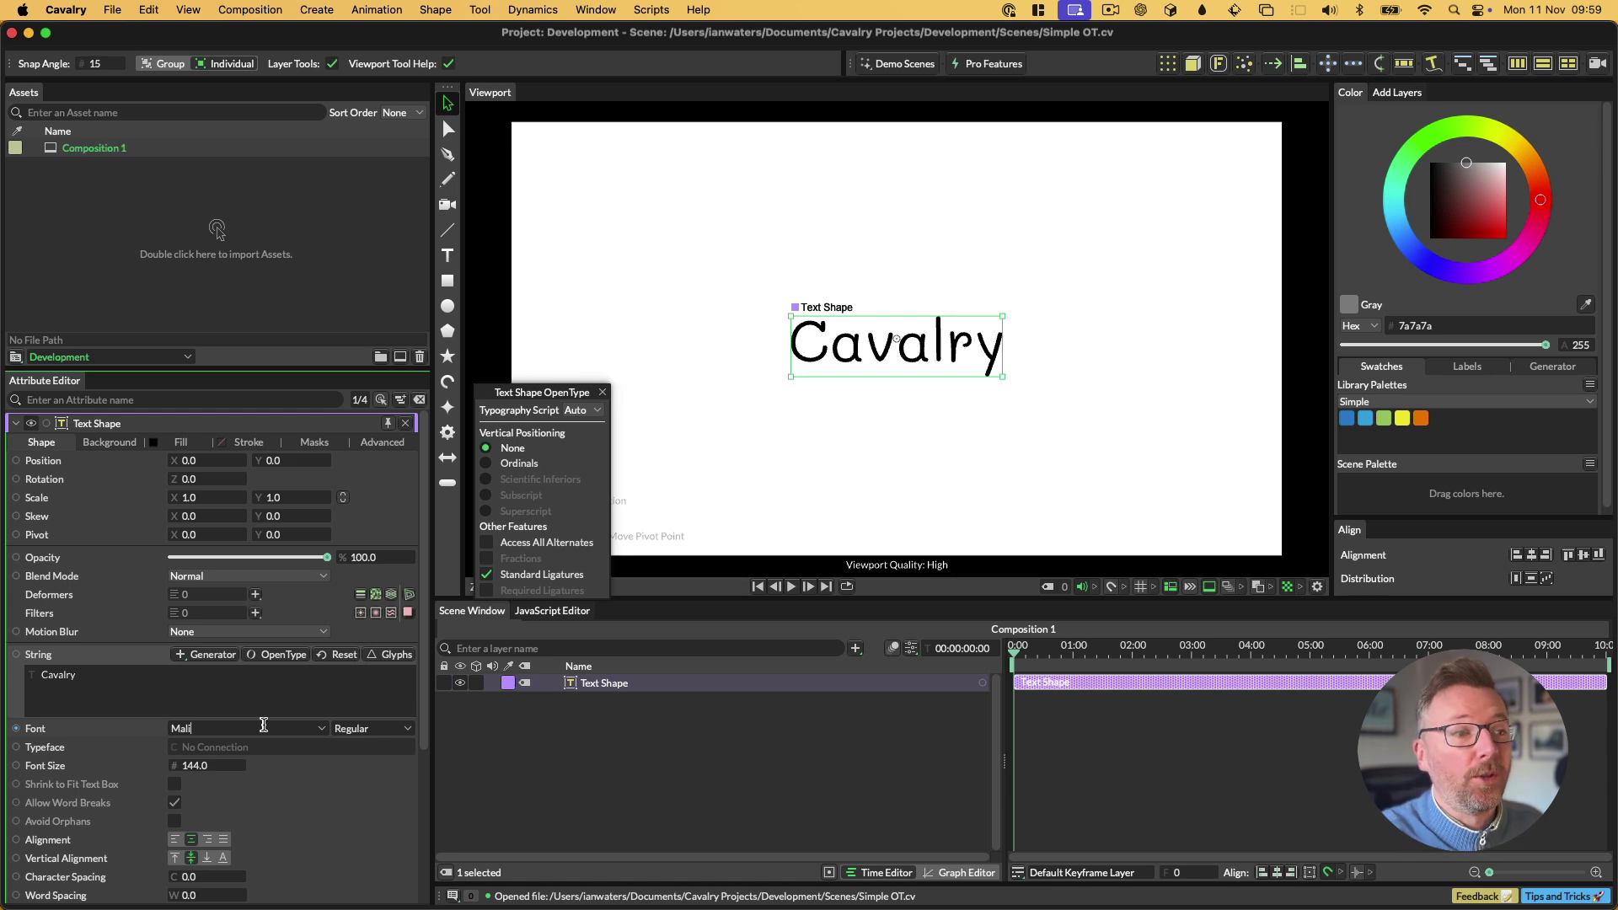
key(super+z)
key(super+z)
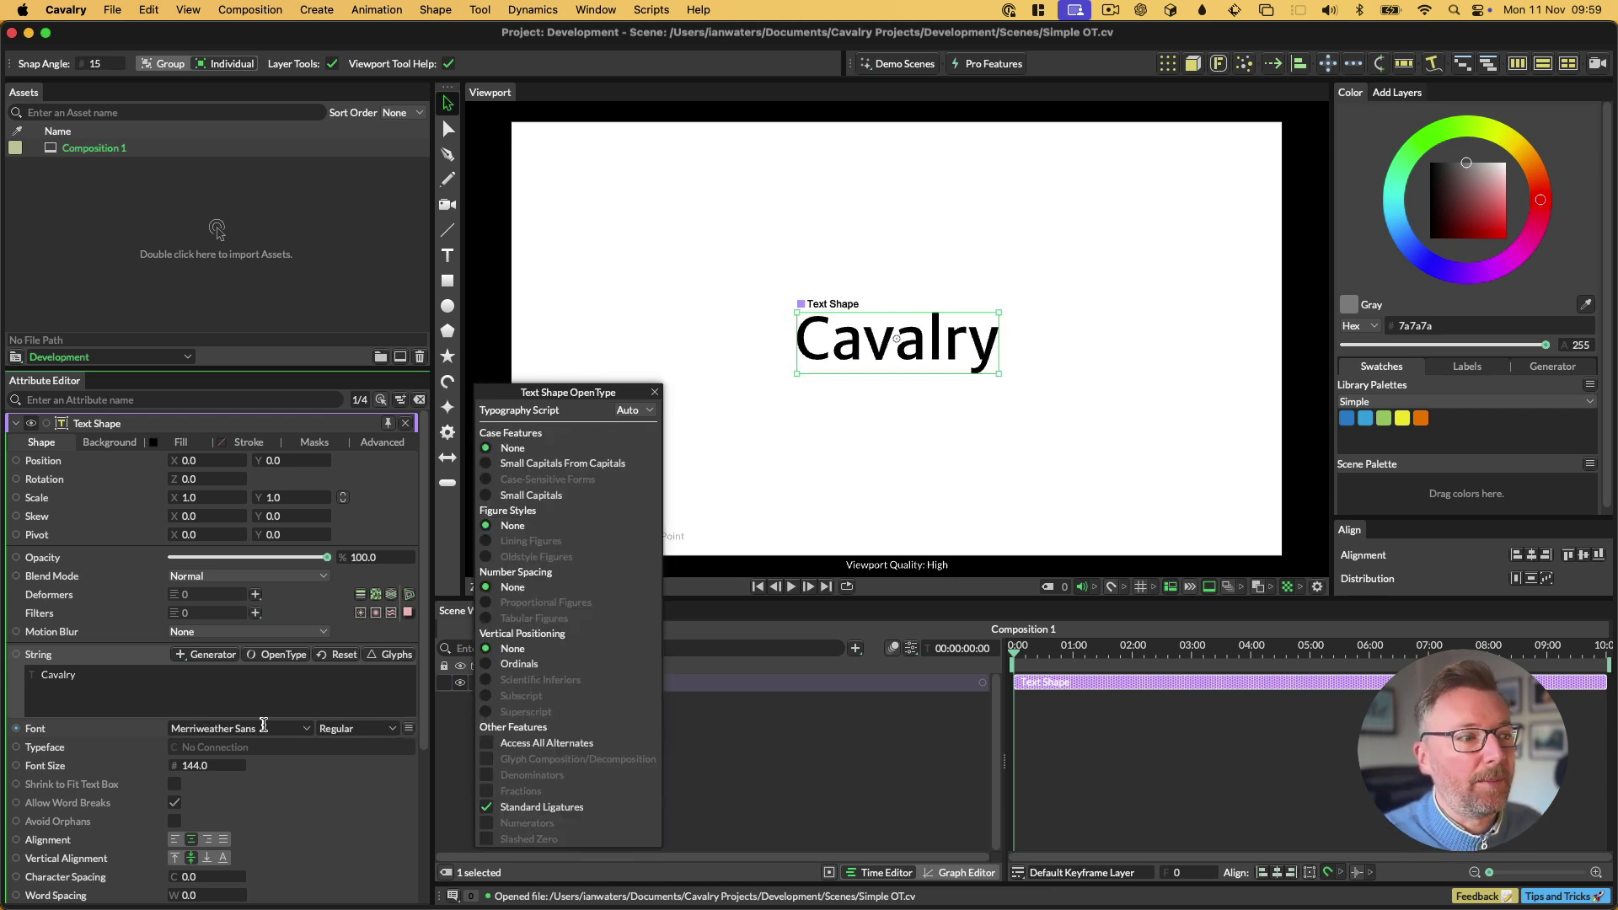
drag(569, 391, 528, 379)
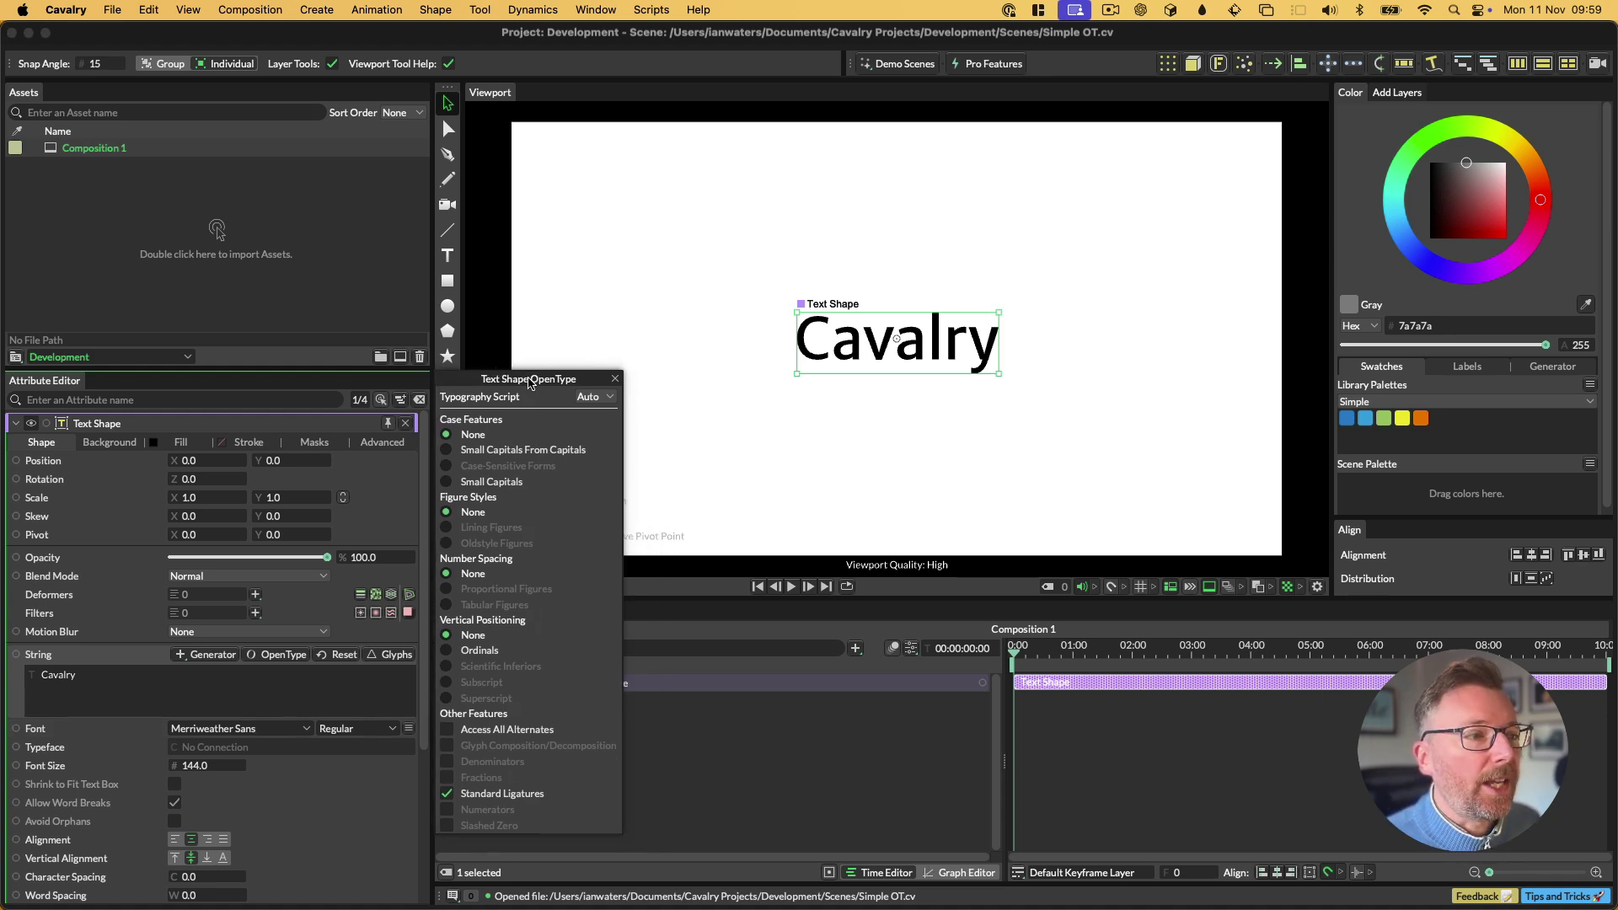
Append '123' to the text and try subscript and superscript before returning to normal position.
click(87, 679)
text(123)
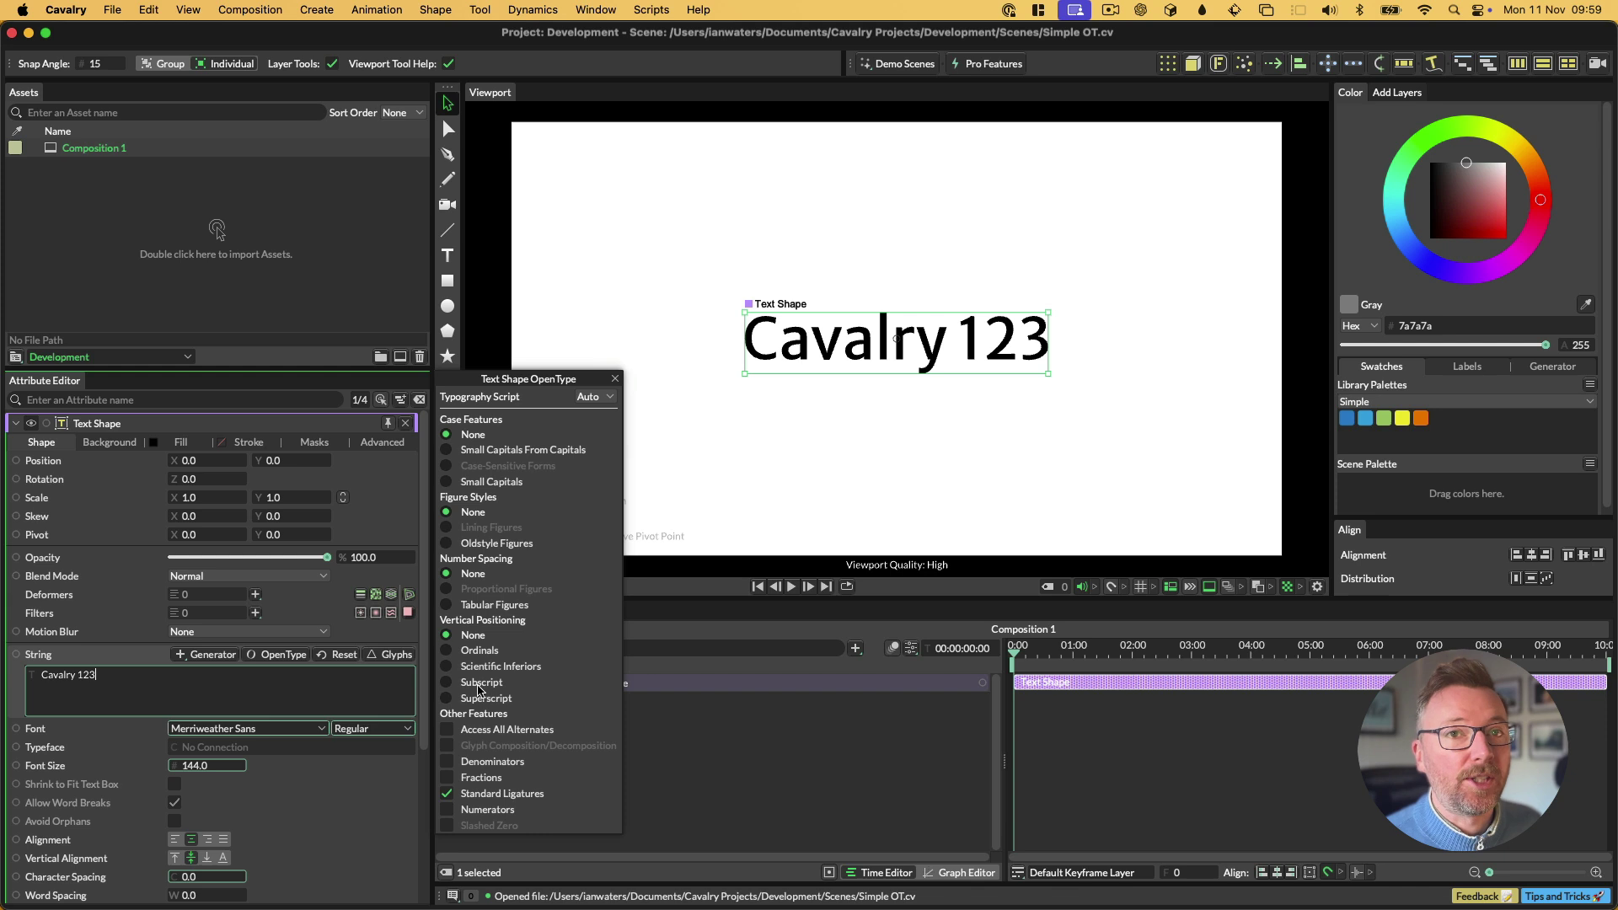
click(478, 686)
click(480, 704)
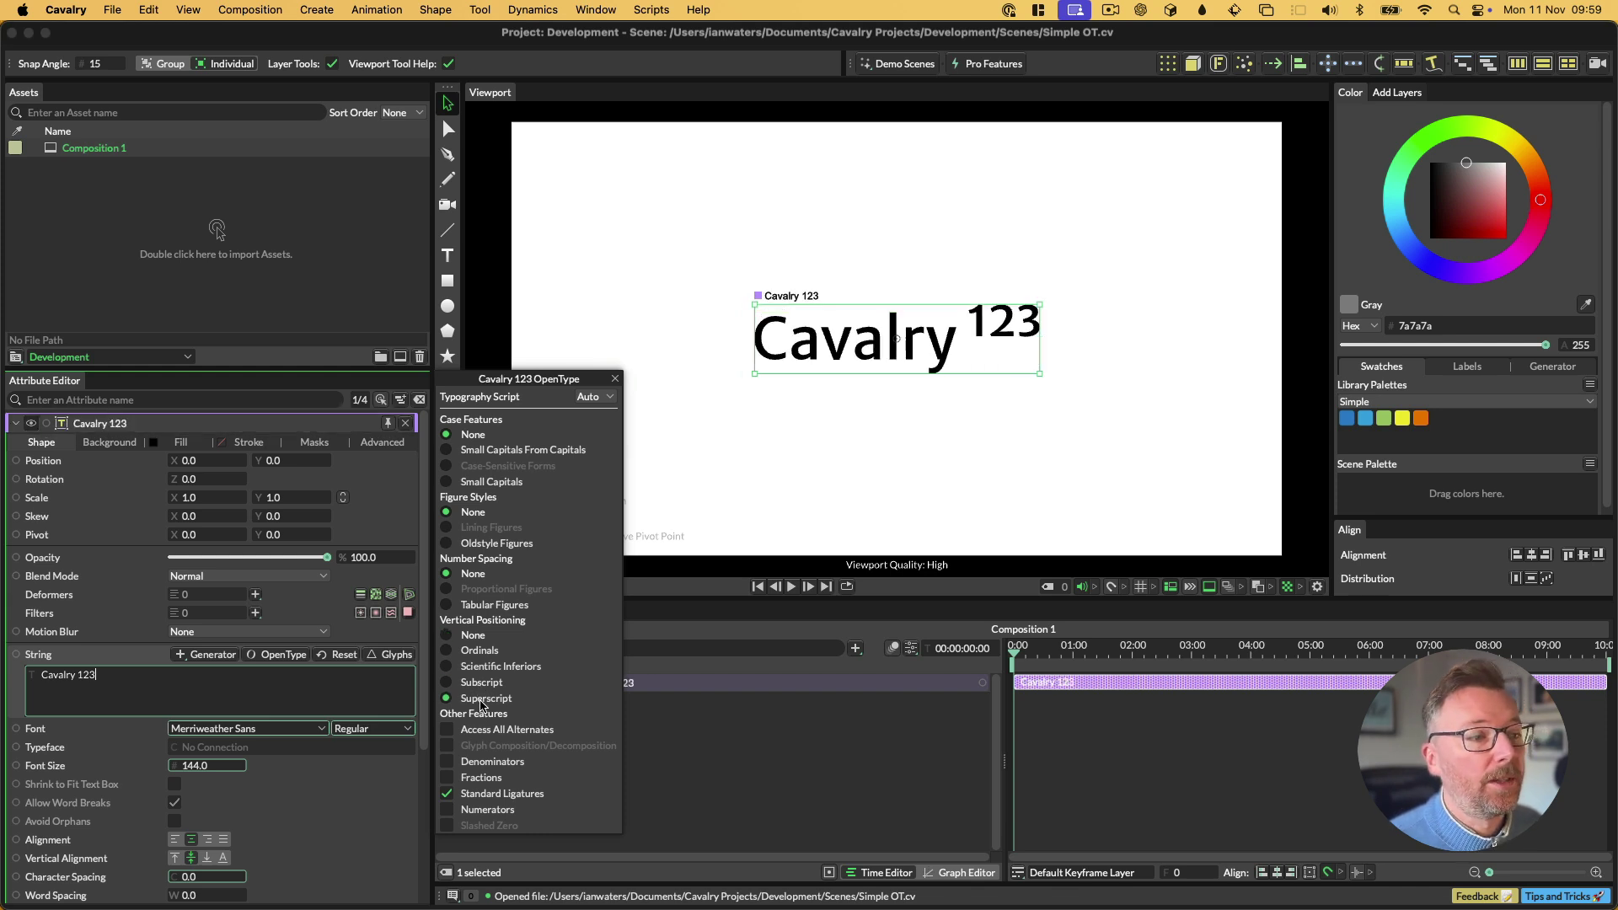
click(471, 637)
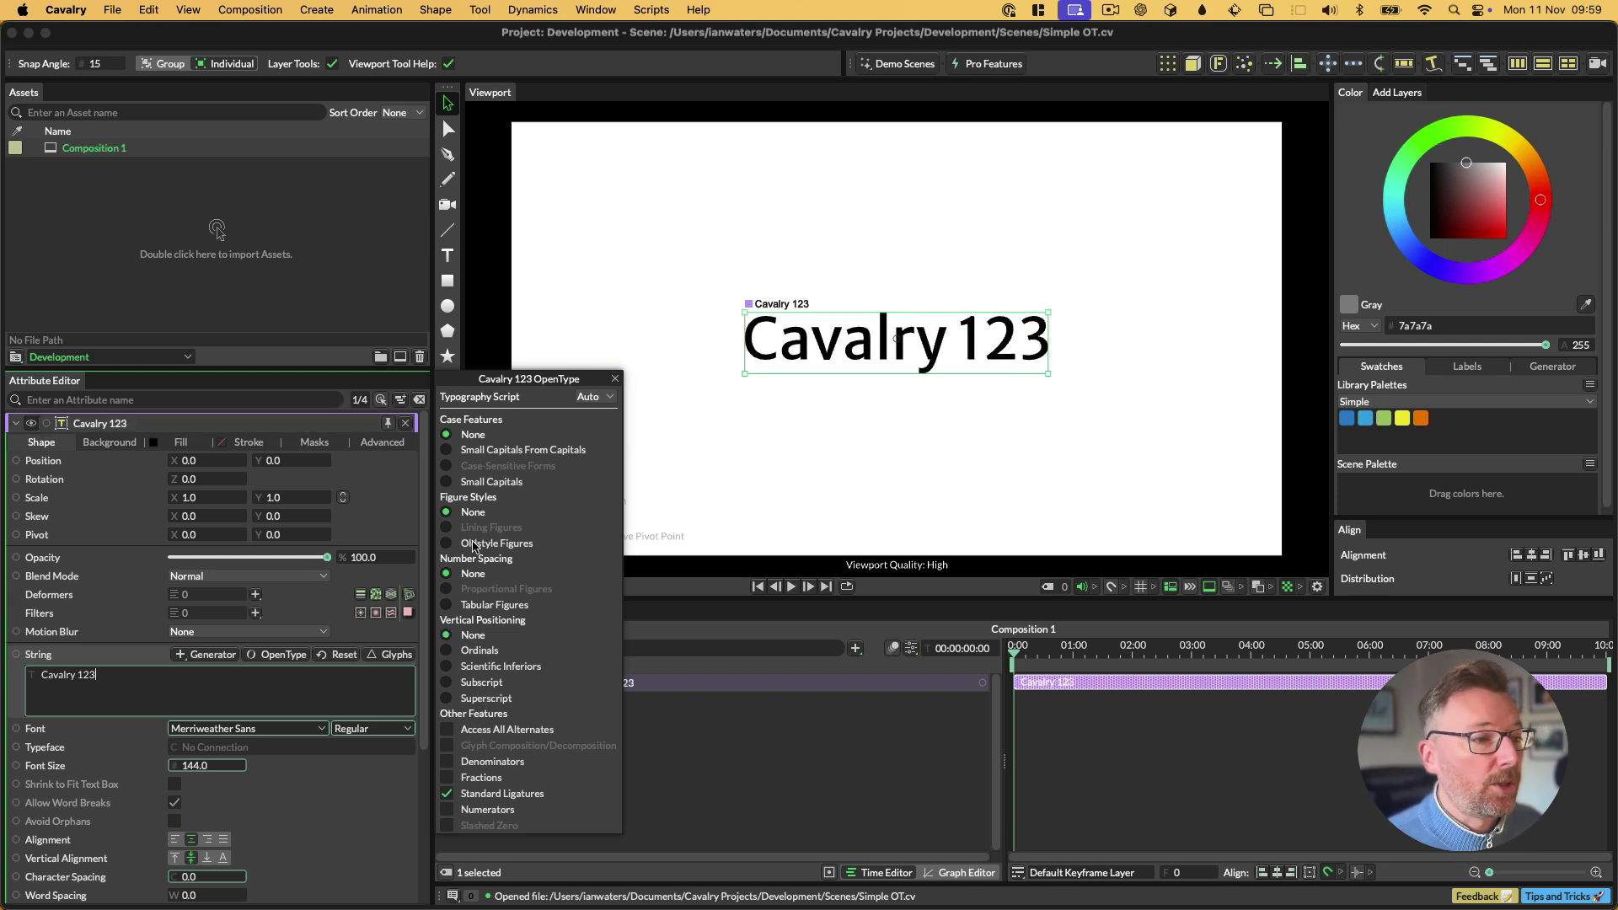
Try oldstyle figures, tabular spacing and small capitals, then reset each back to None.
click(478, 545)
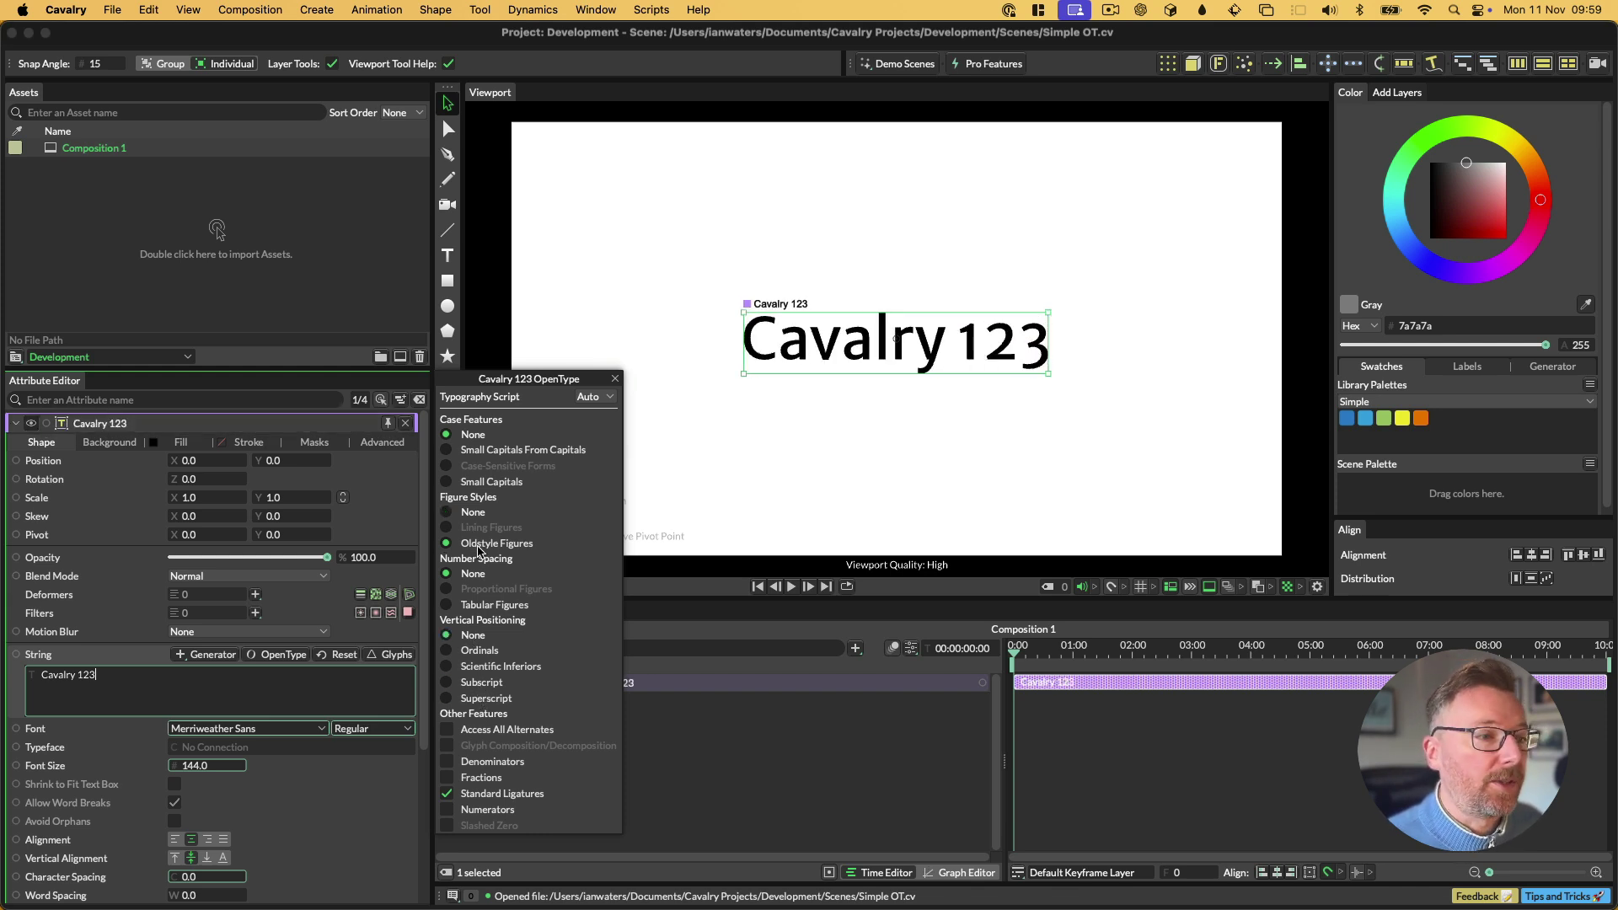
click(476, 606)
click(472, 574)
click(472, 512)
click(476, 482)
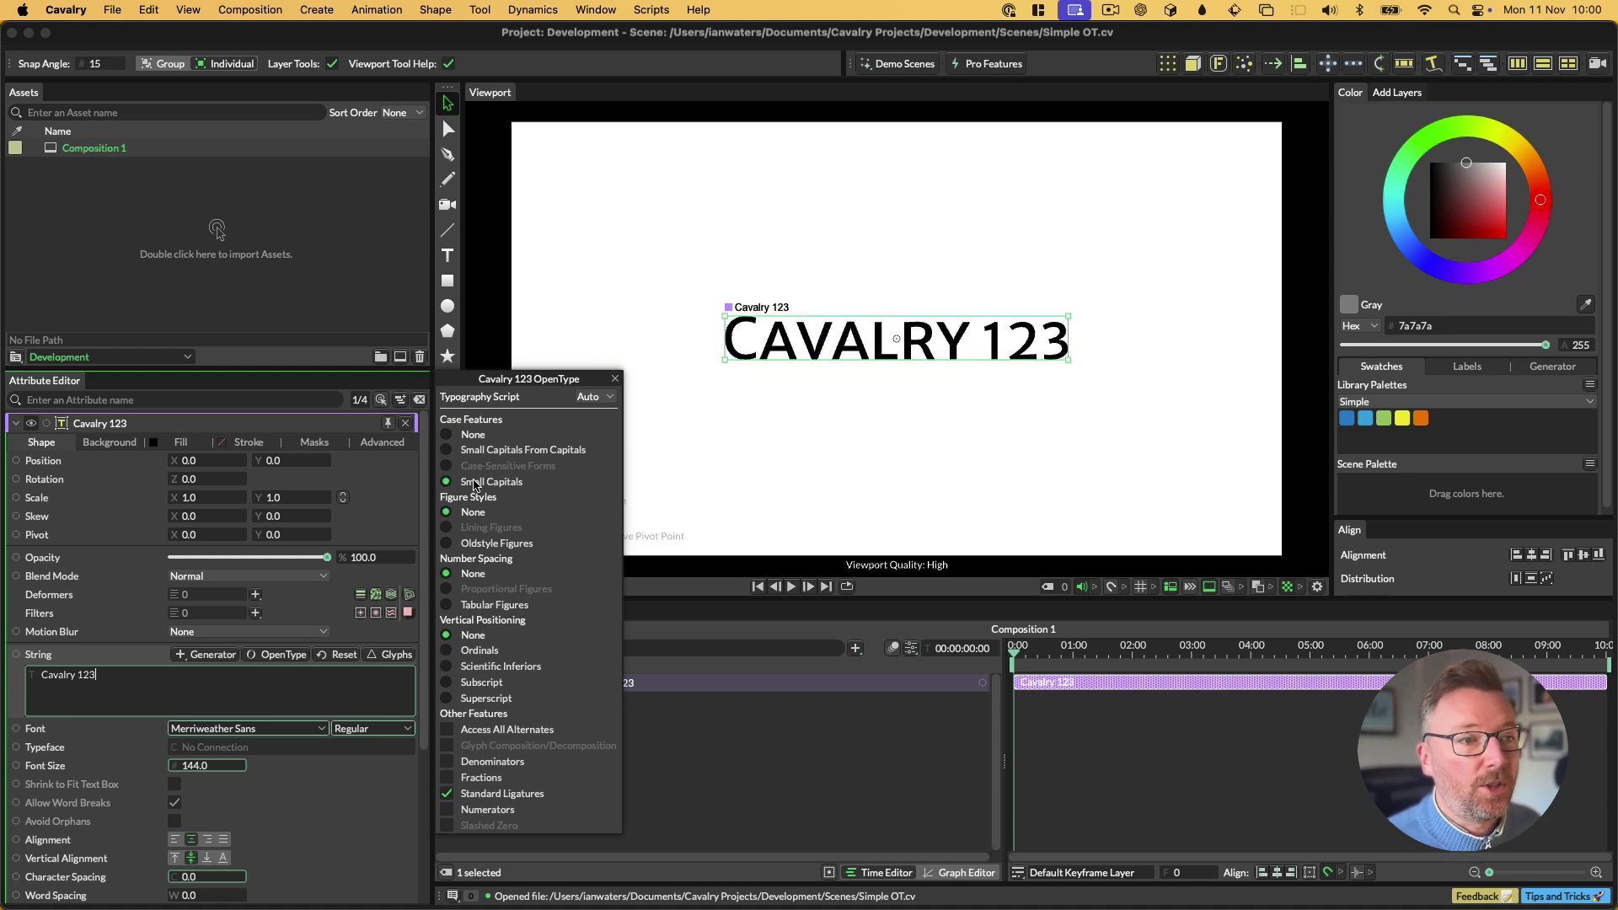
click(475, 435)
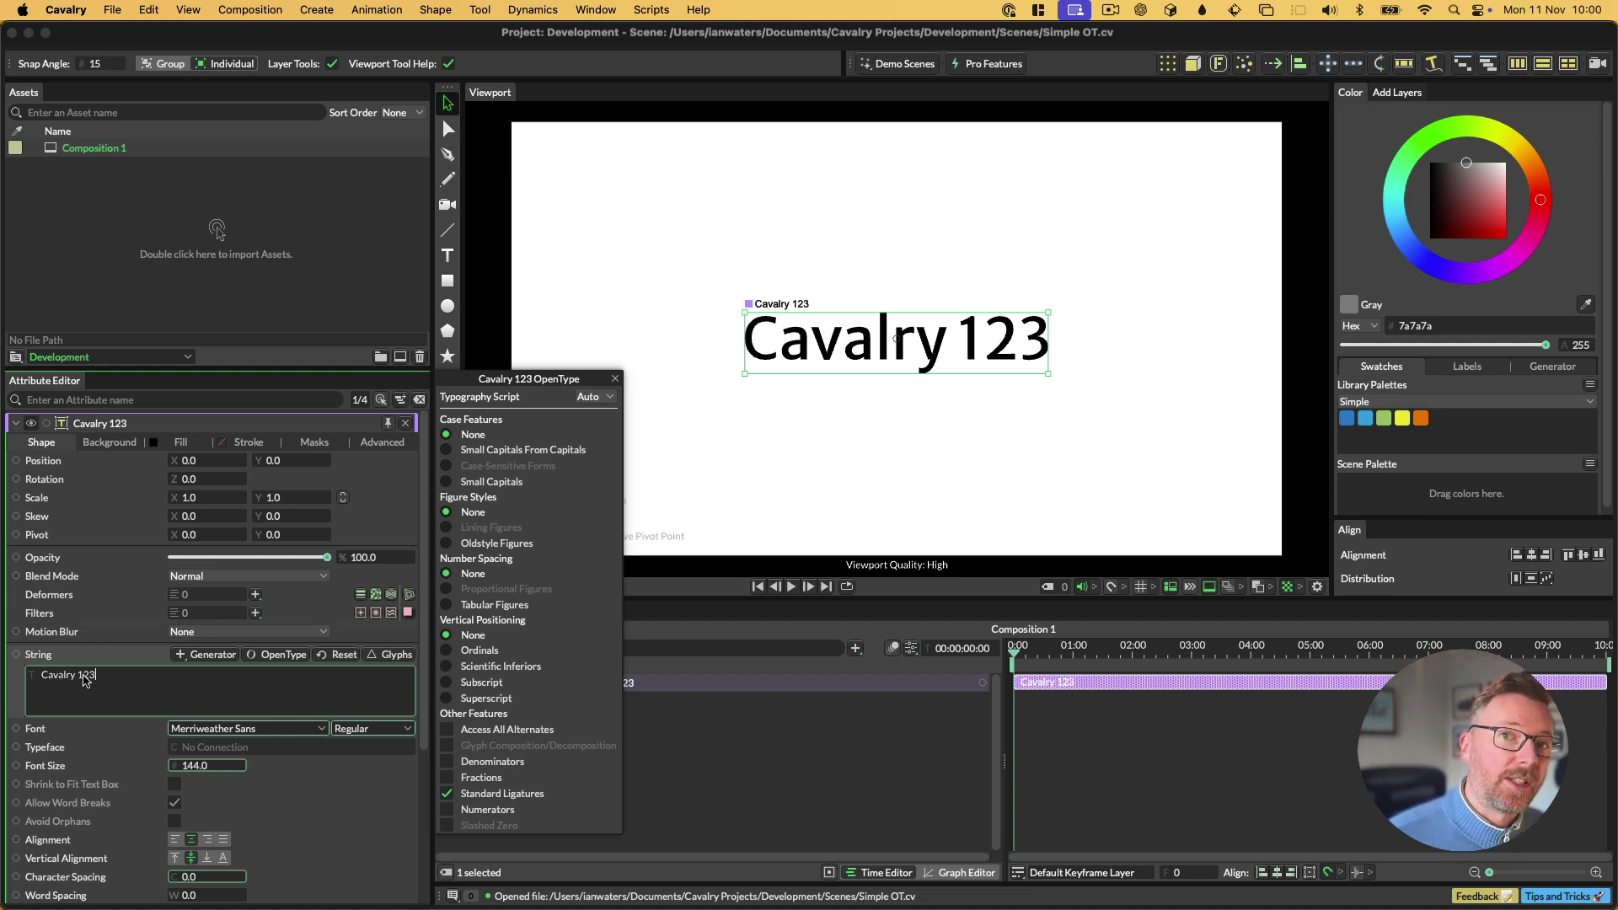
Superscript only the '2', set 'va' in small capitals, and close the OpenType panel.
drag(83, 676, 91, 676)
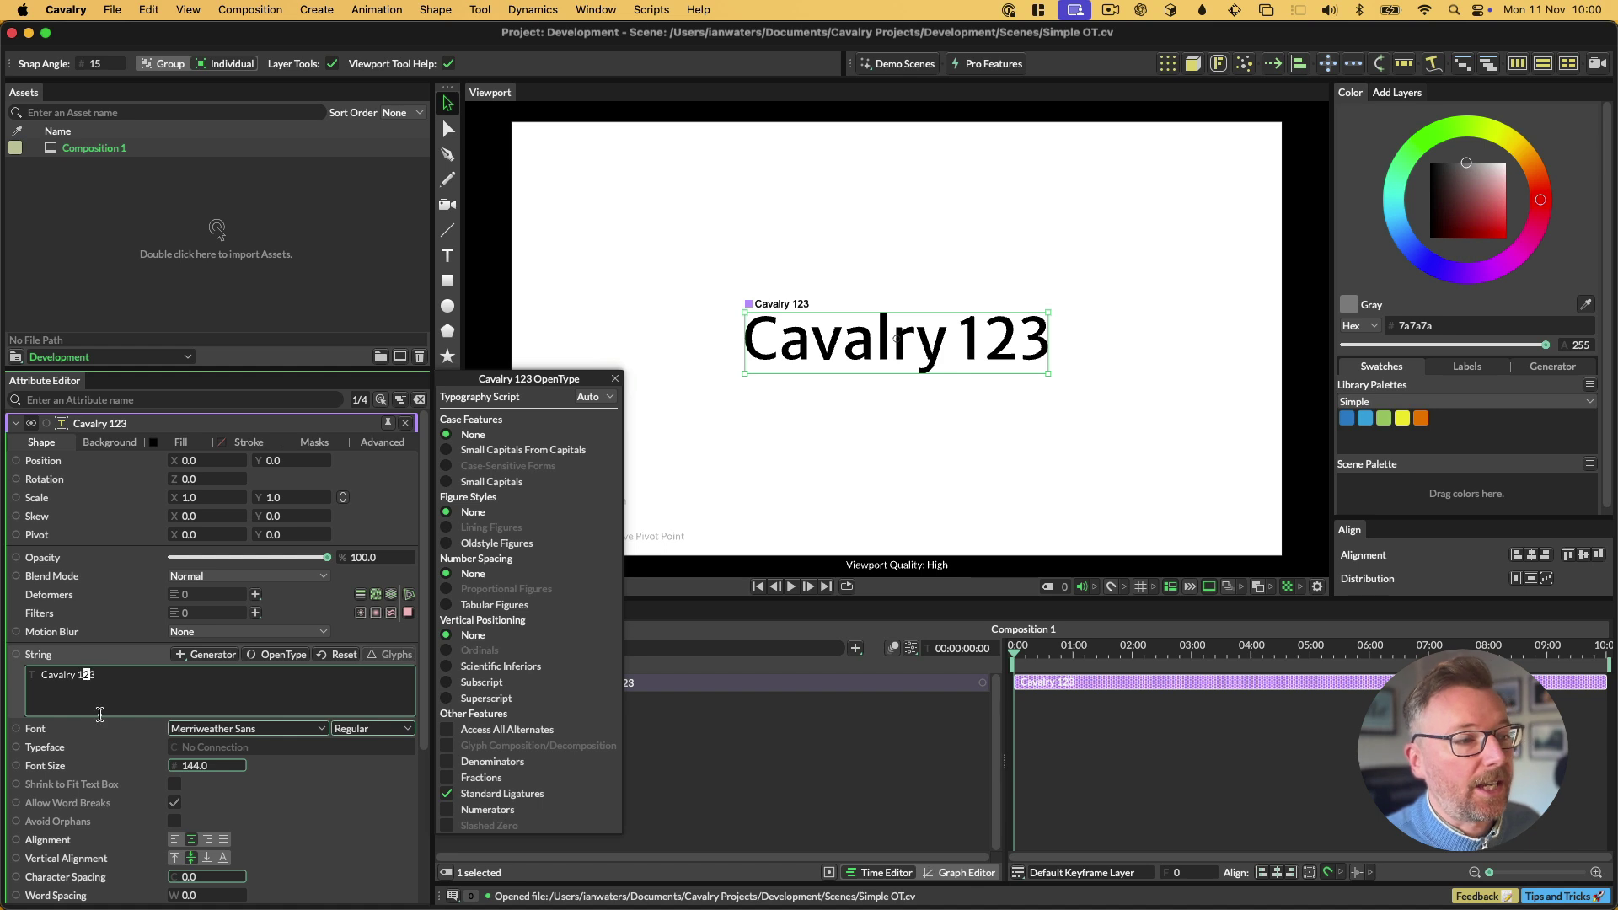
click(479, 696)
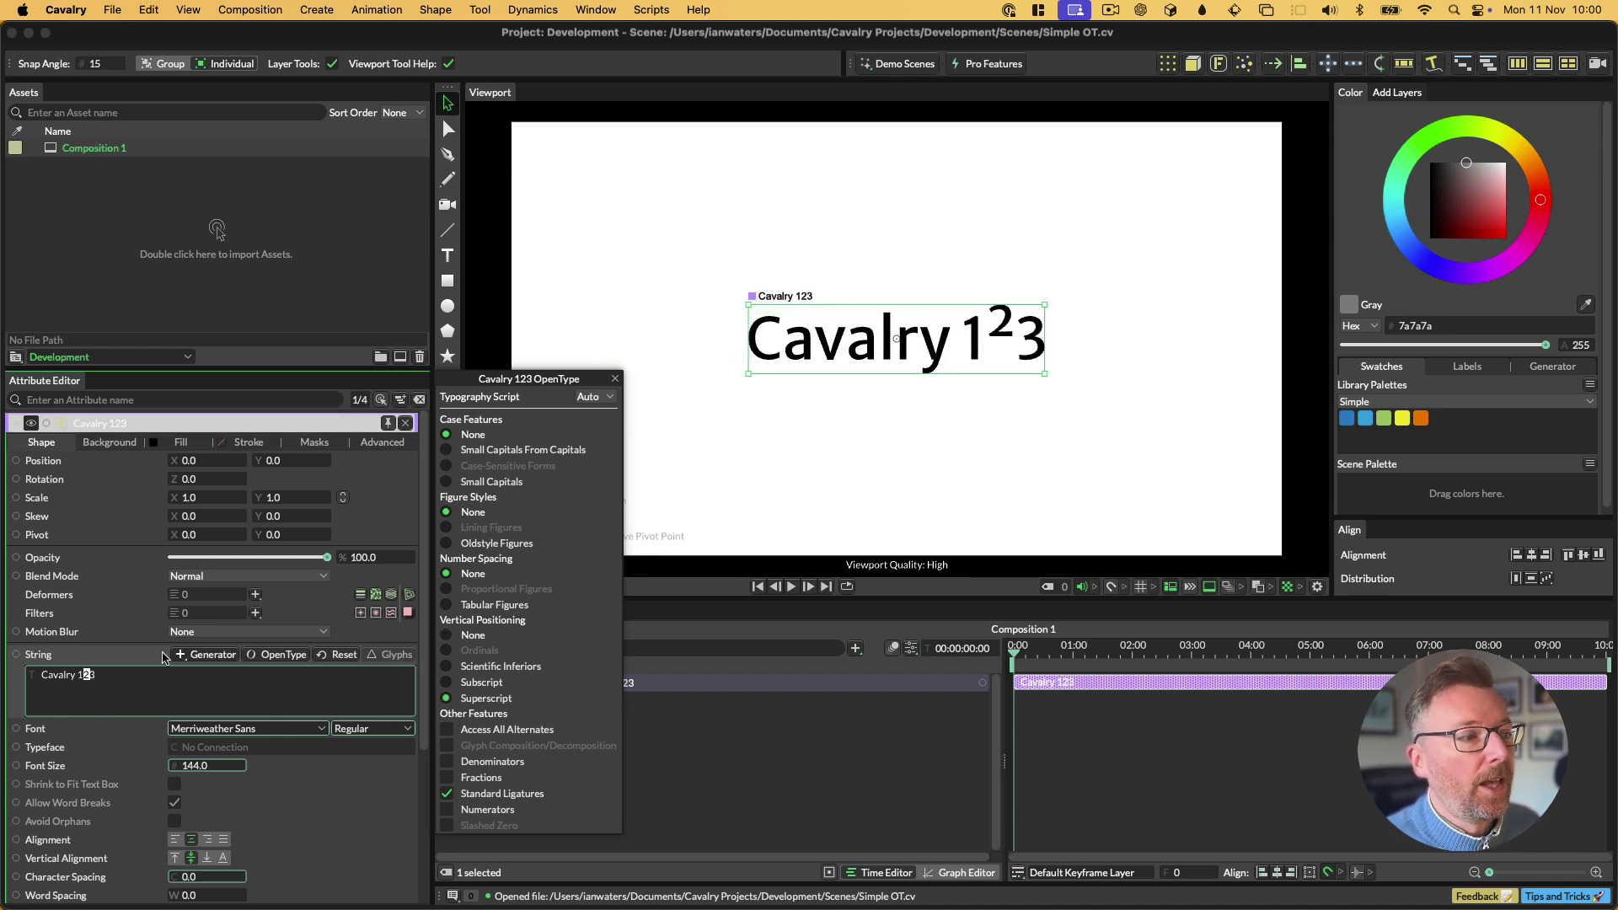
drag(53, 677, 64, 677)
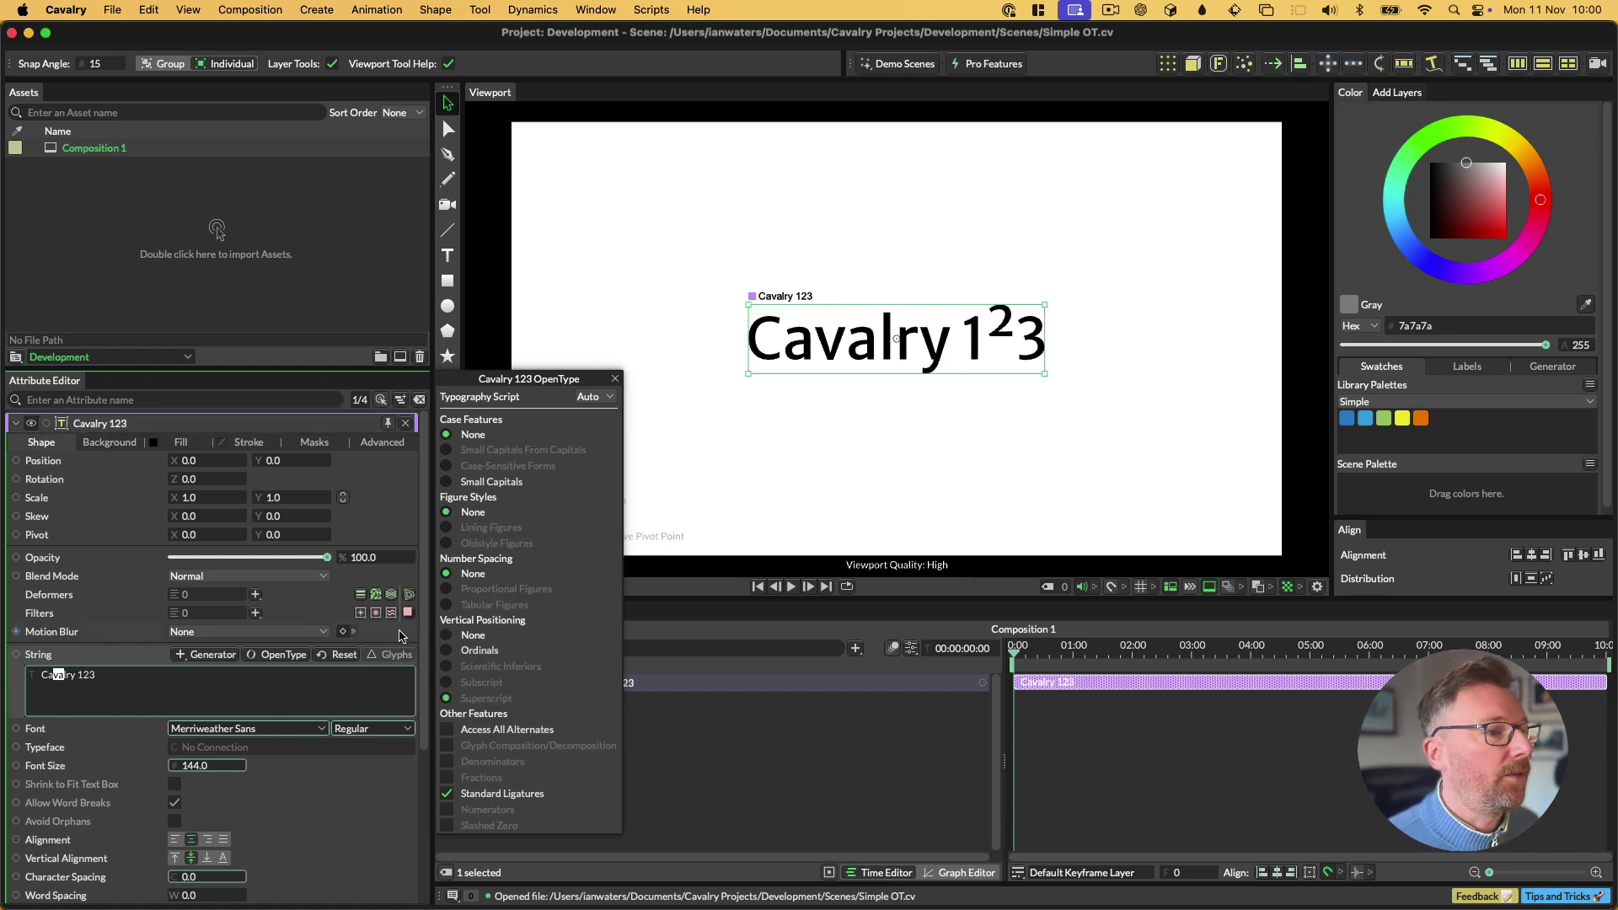
click(489, 482)
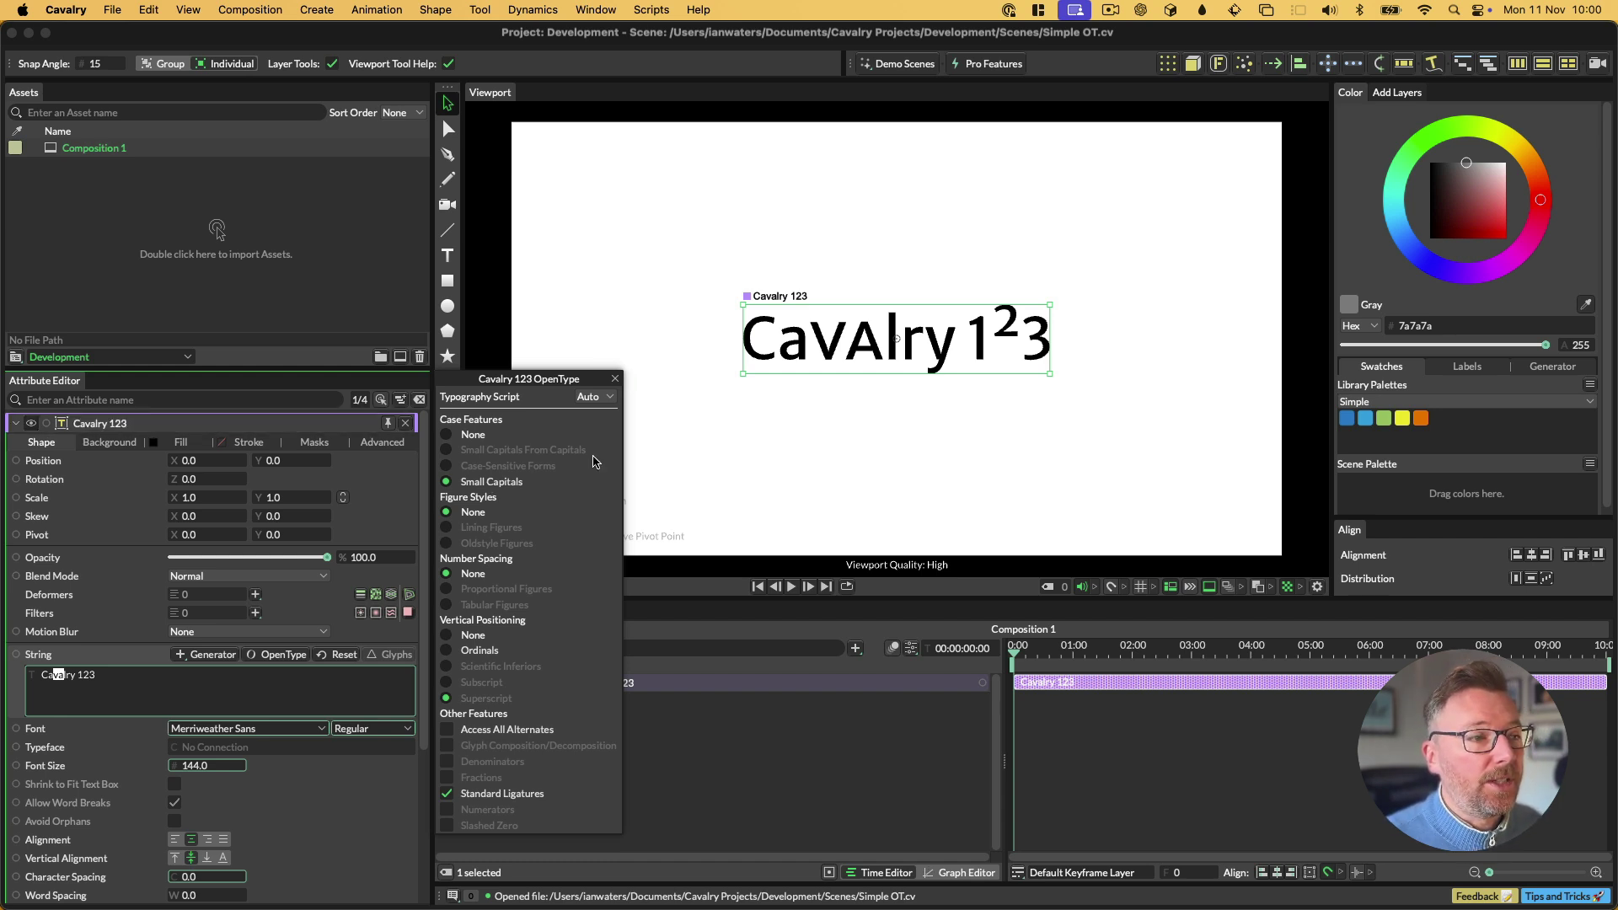
click(614, 378)
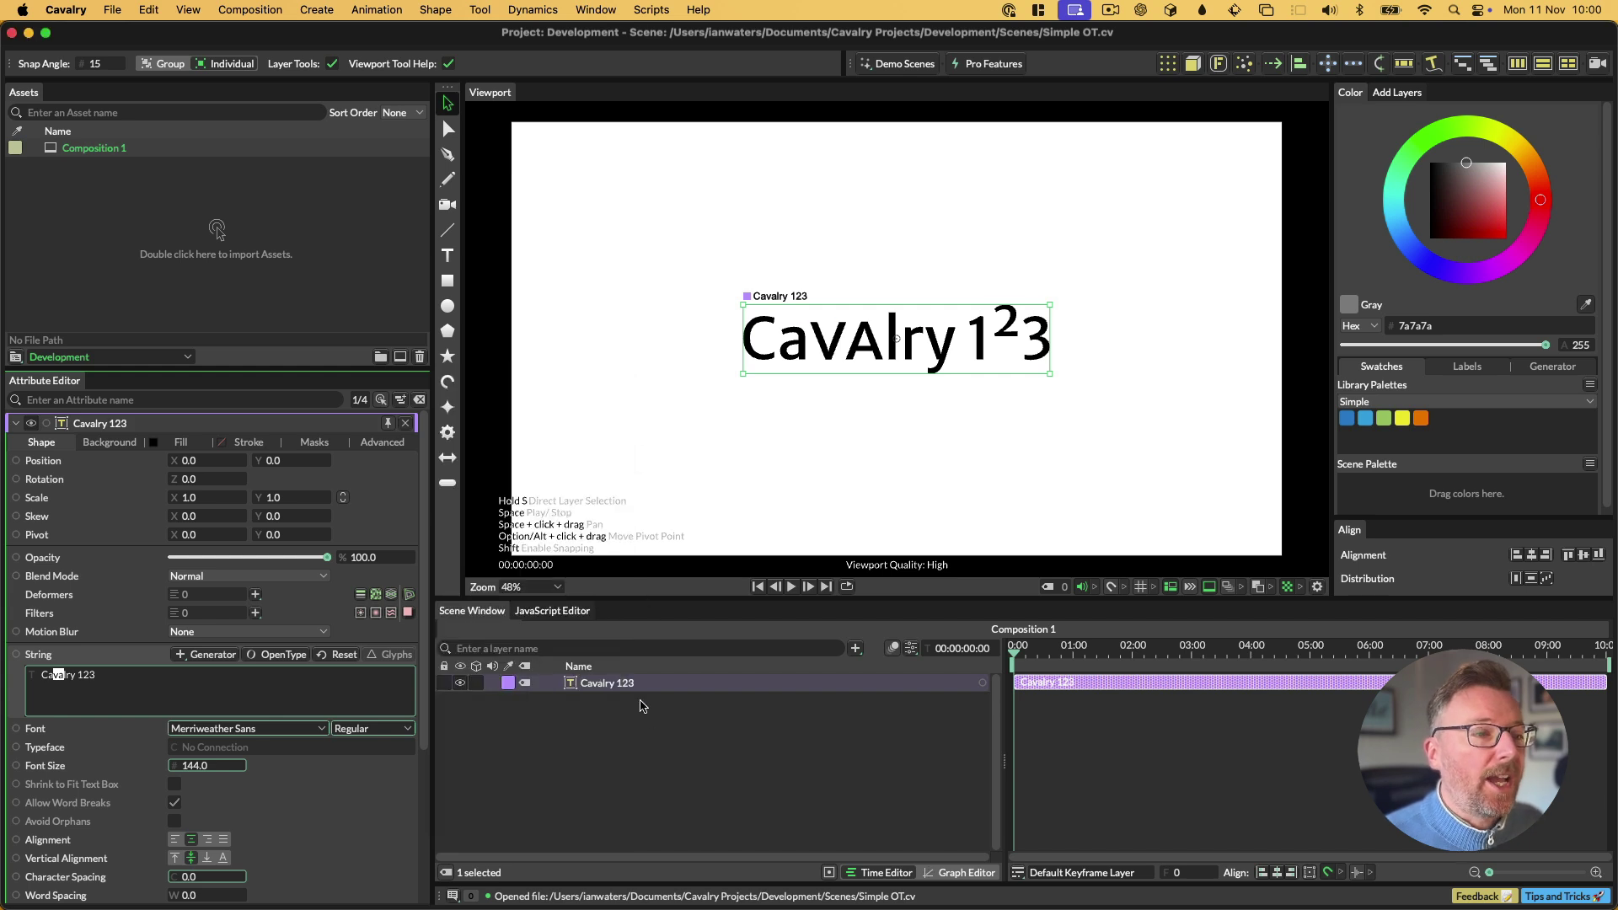
Deselect the text layer and open the Rankings.cv scene.
click(655, 757)
key(super+o)
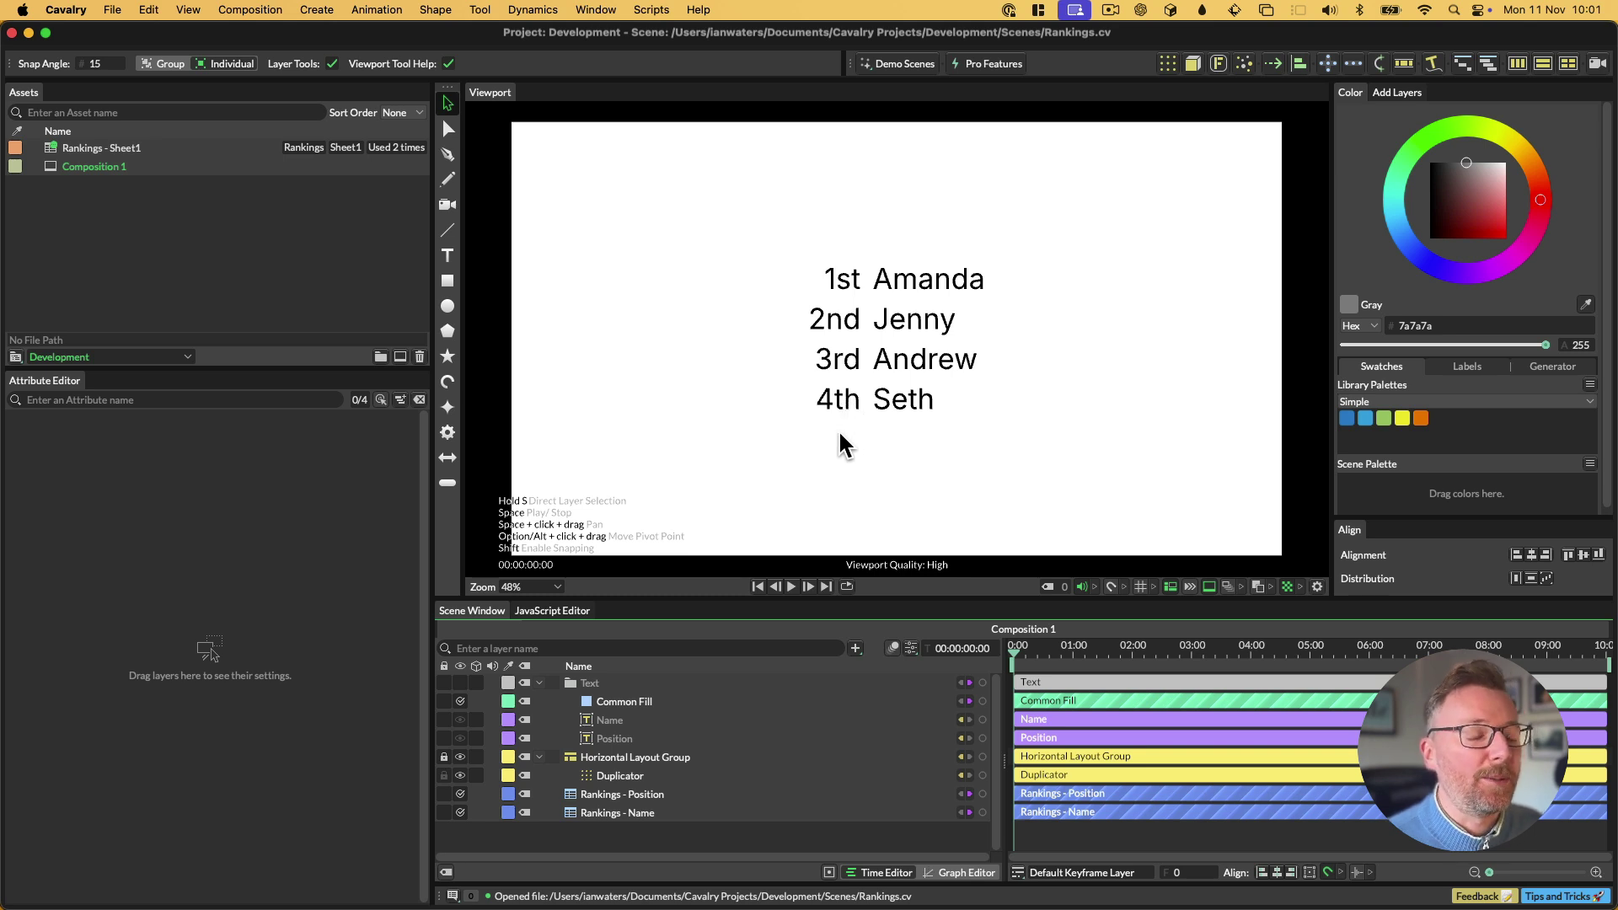
Add an Apply OpenType style behaviour to the Position text layer.
click(658, 740)
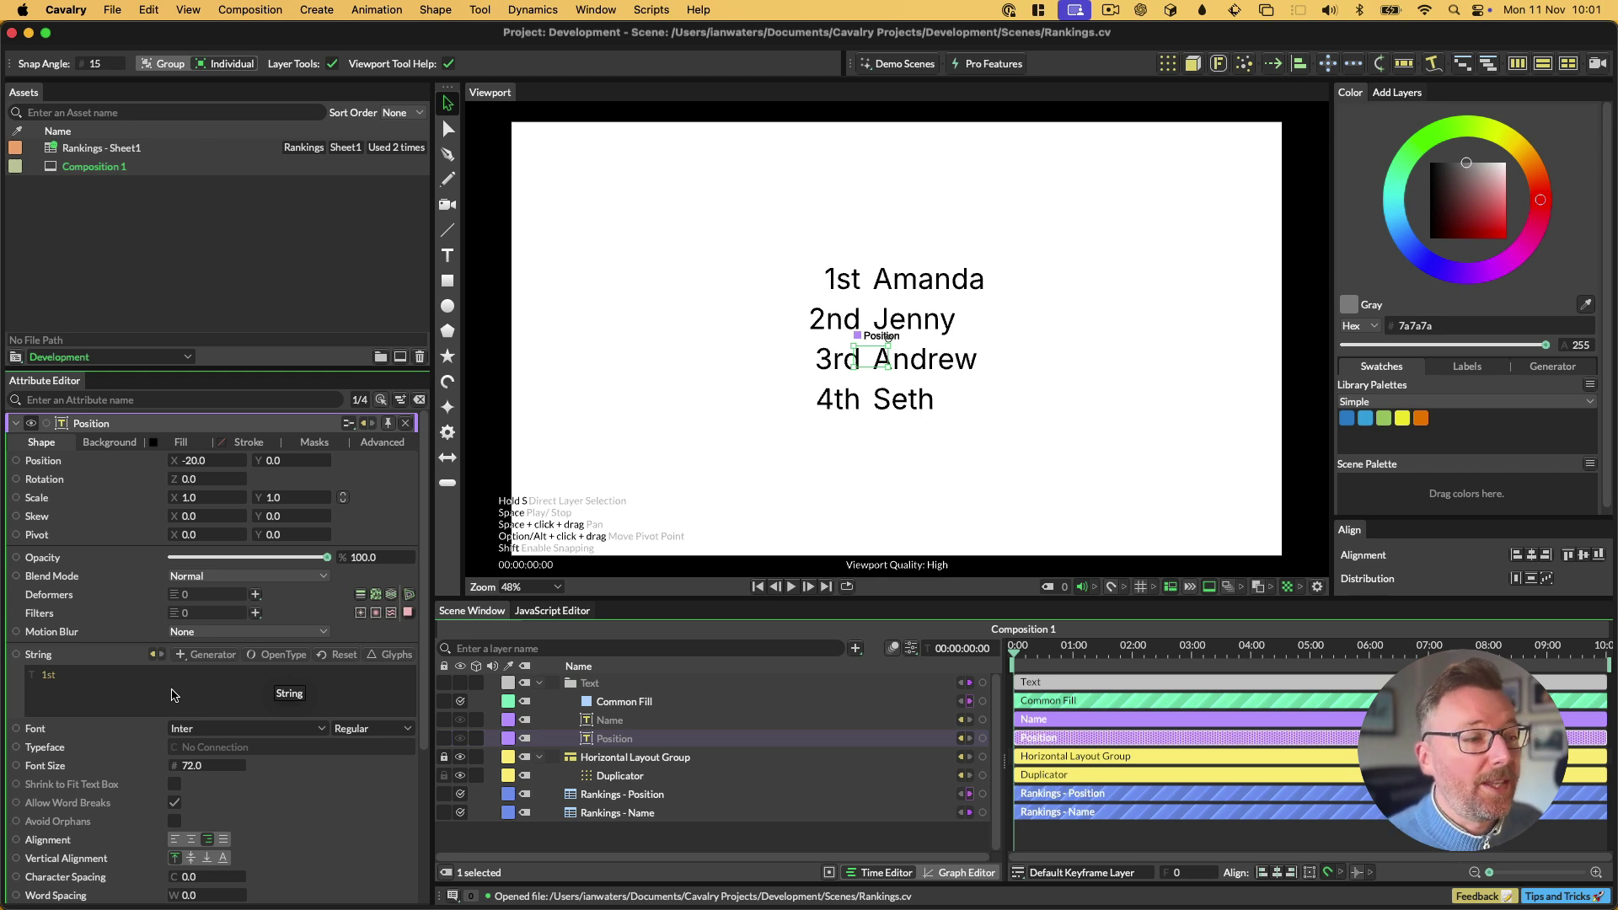
scroll(173, 692, down, 5)
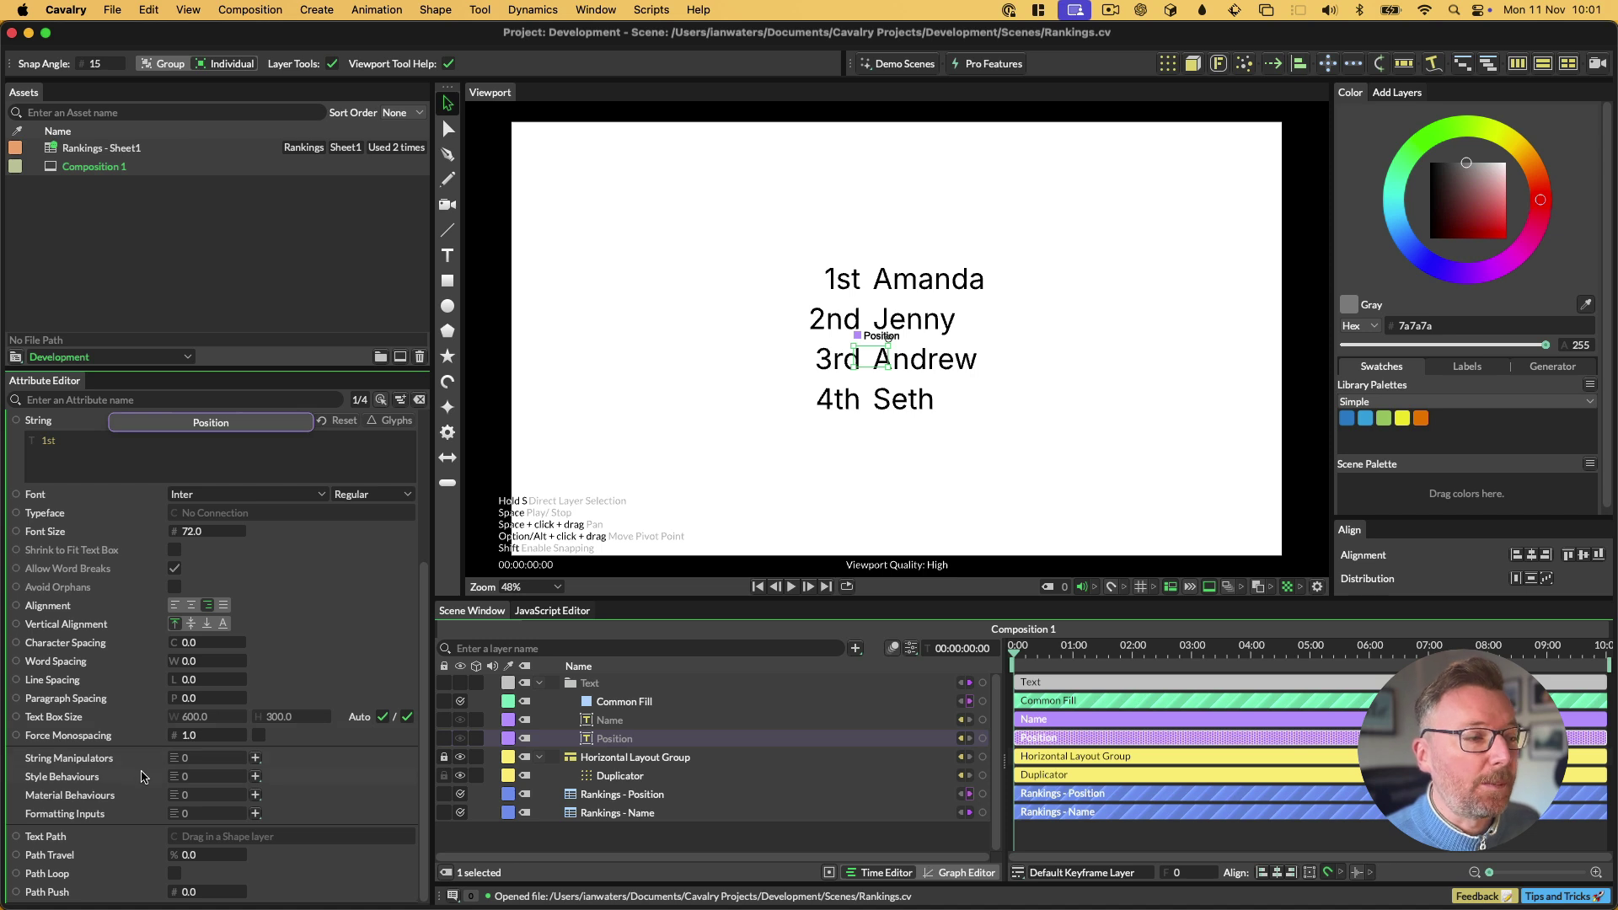
click(255, 776)
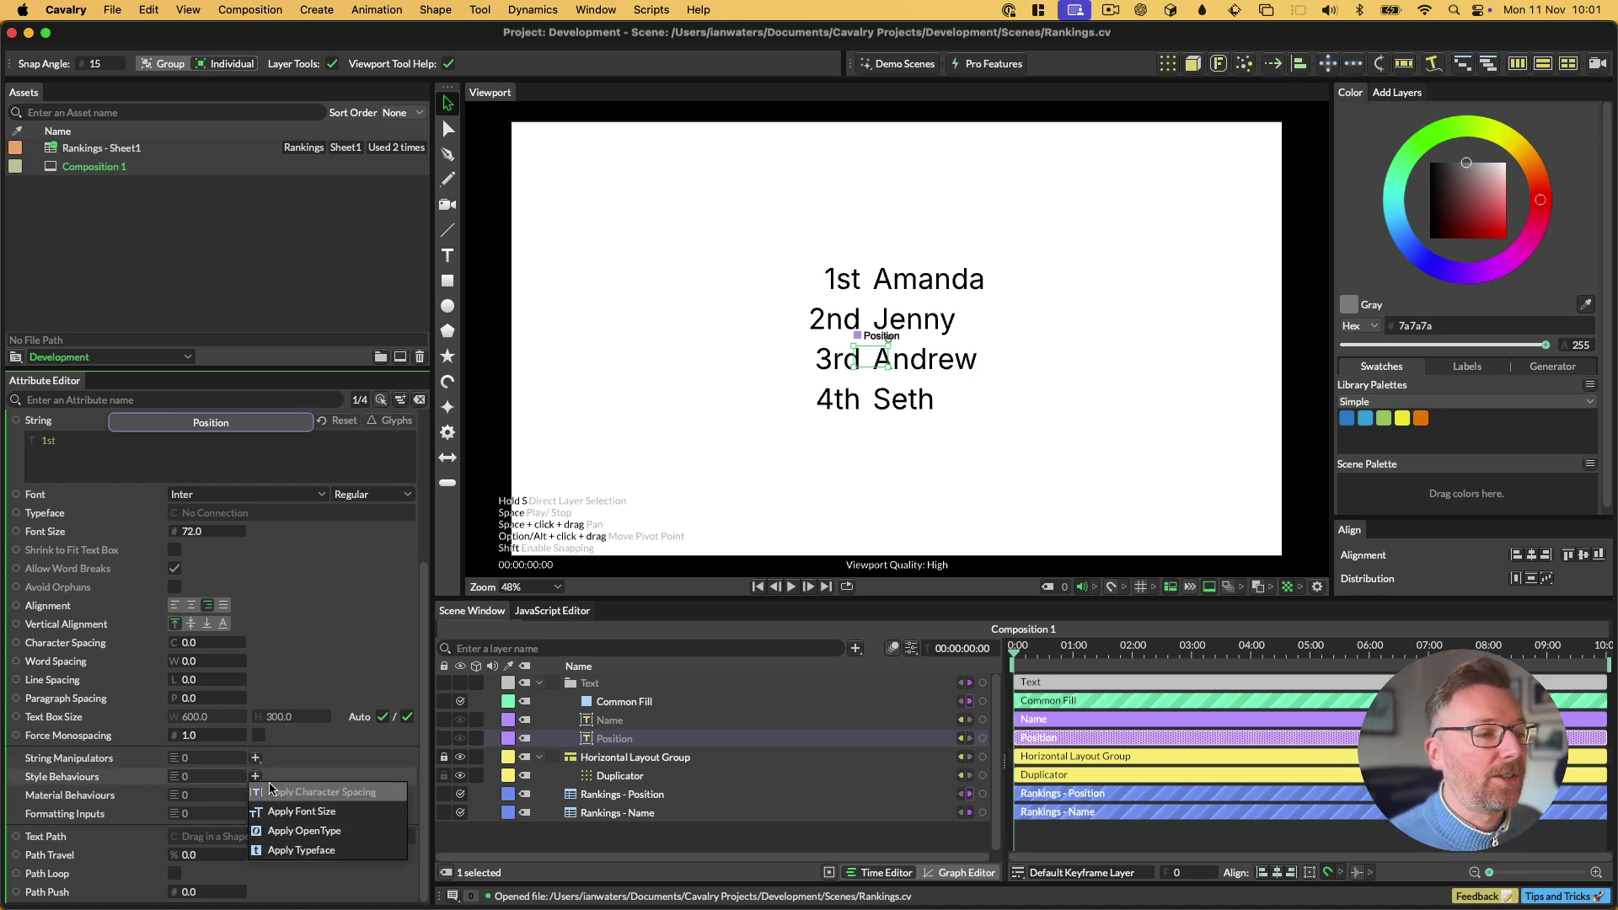
click(303, 835)
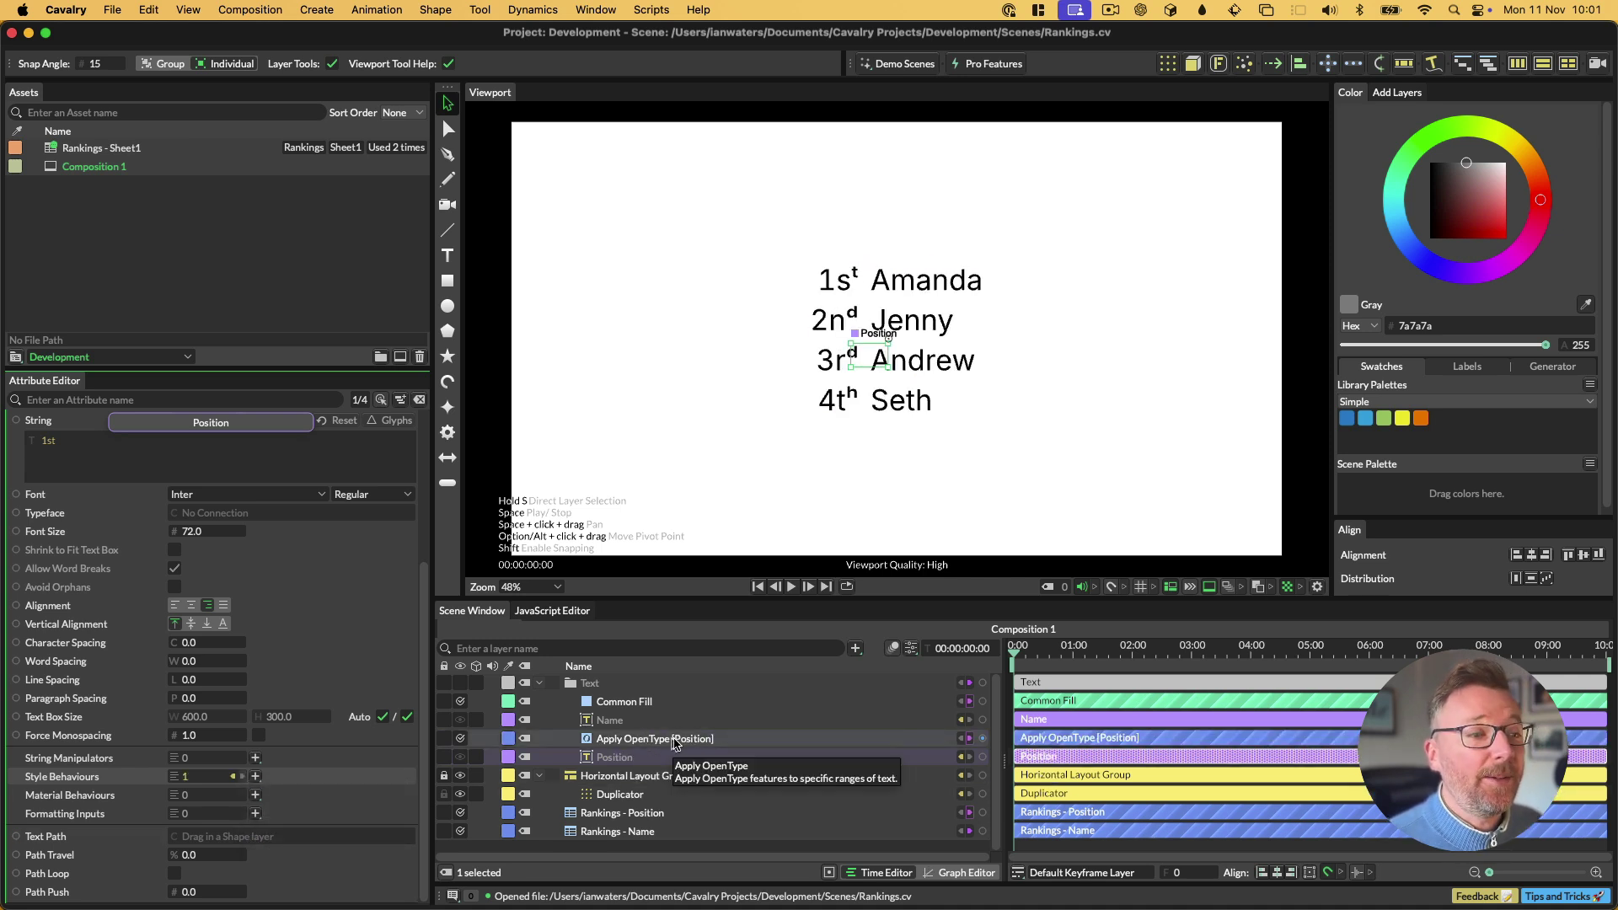
Make the Apply OpenType behaviour superscript the ordinal suffixes matching (th|rd|st|nd).
click(666, 740)
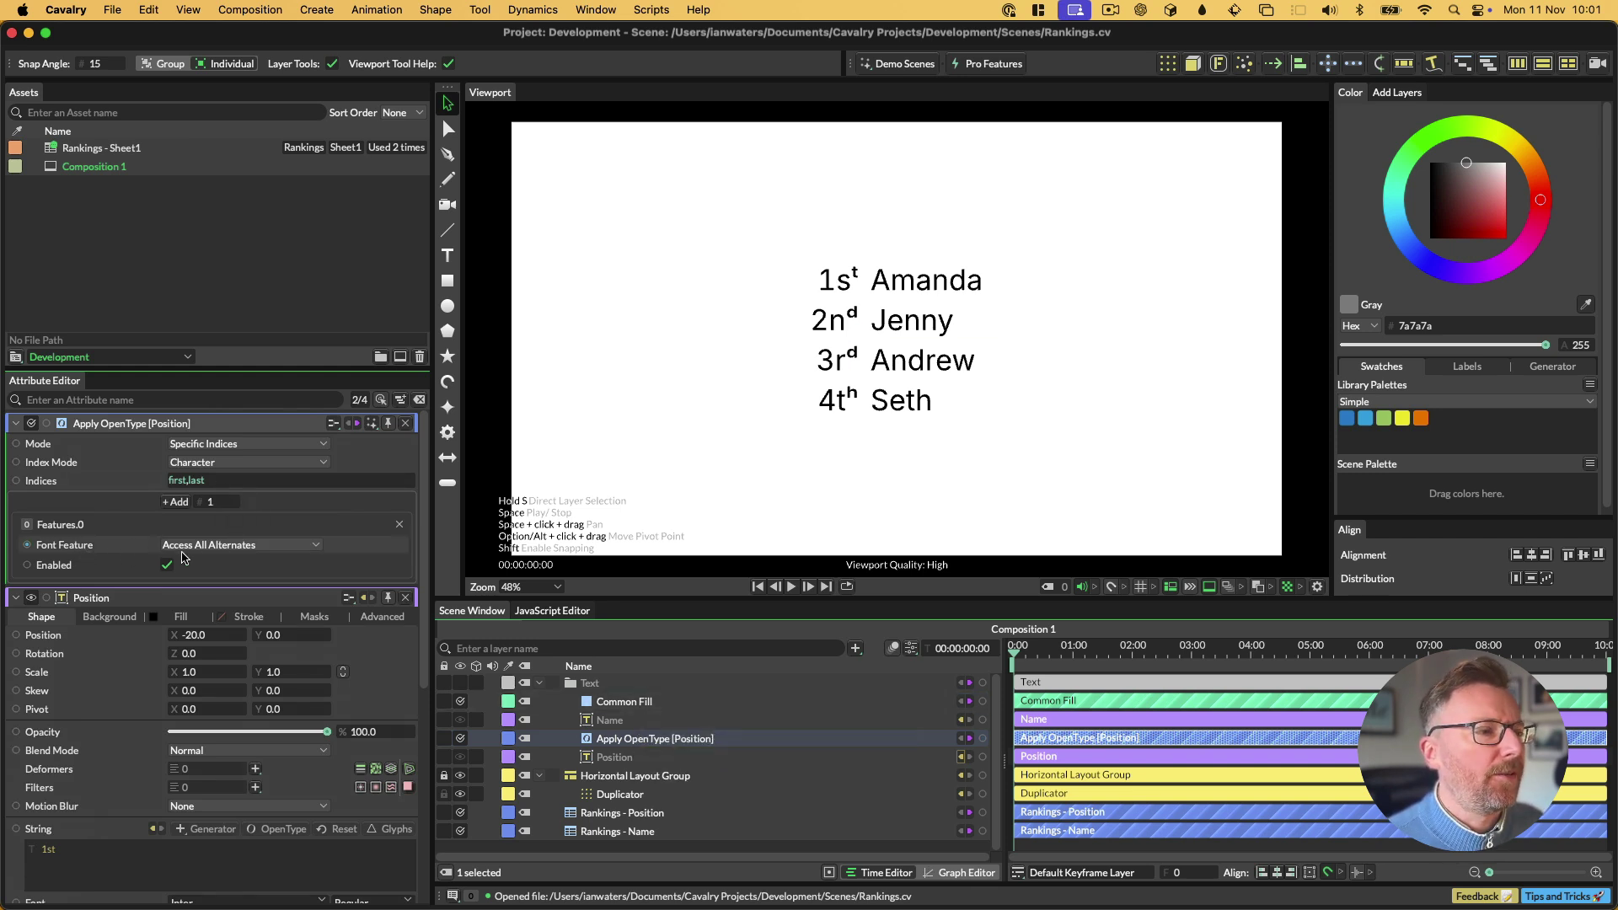
click(217, 548)
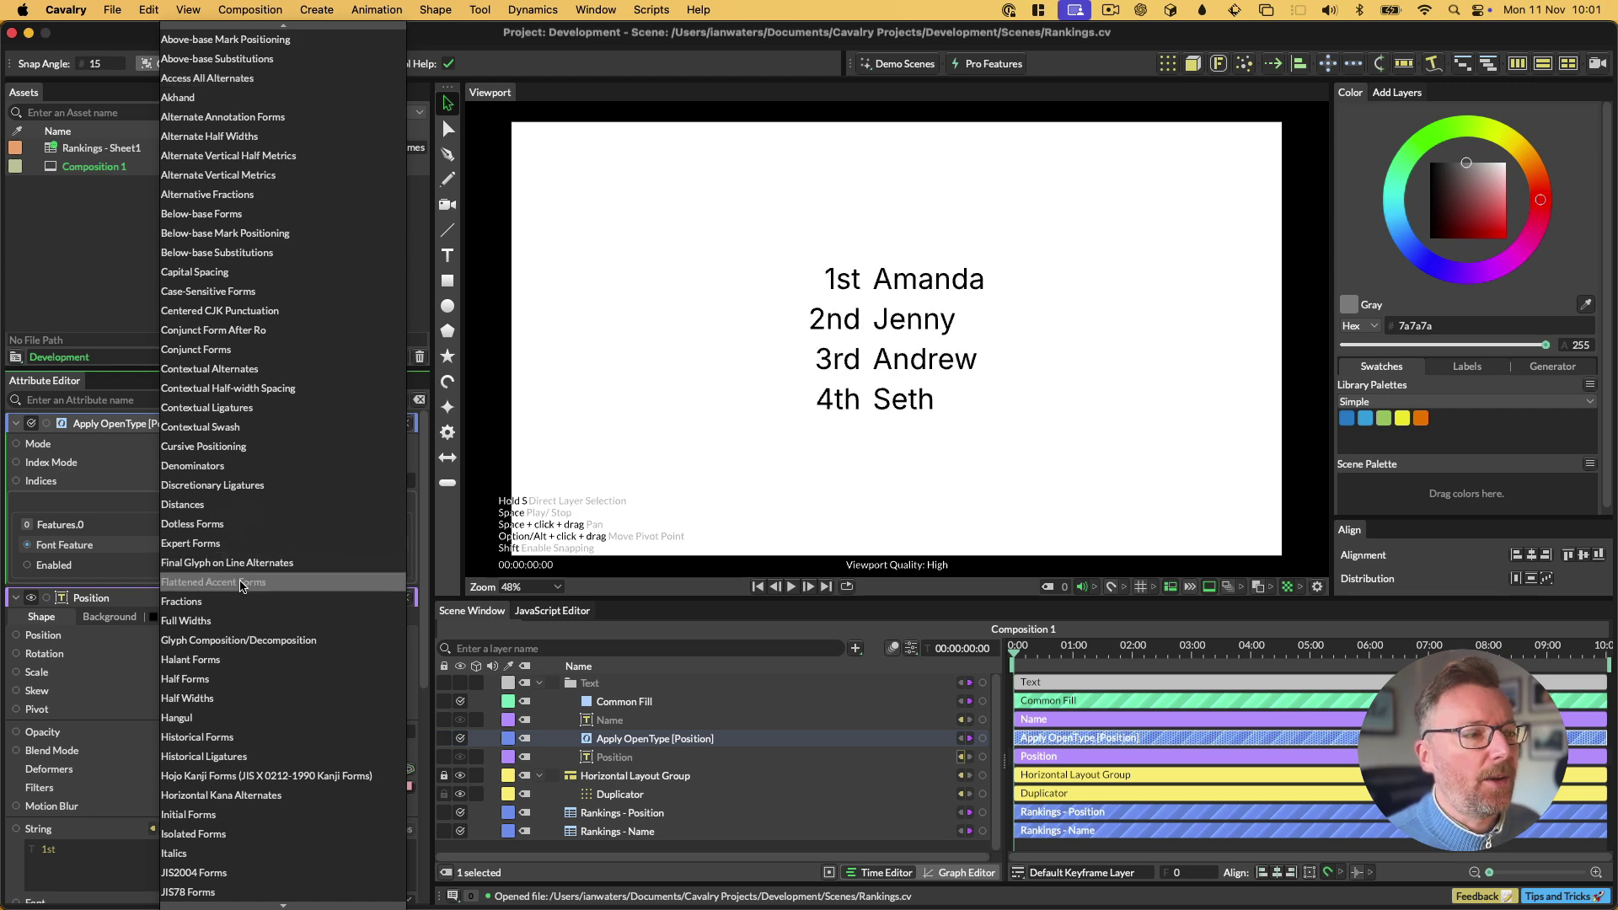
scroll(240, 590, down, 10)
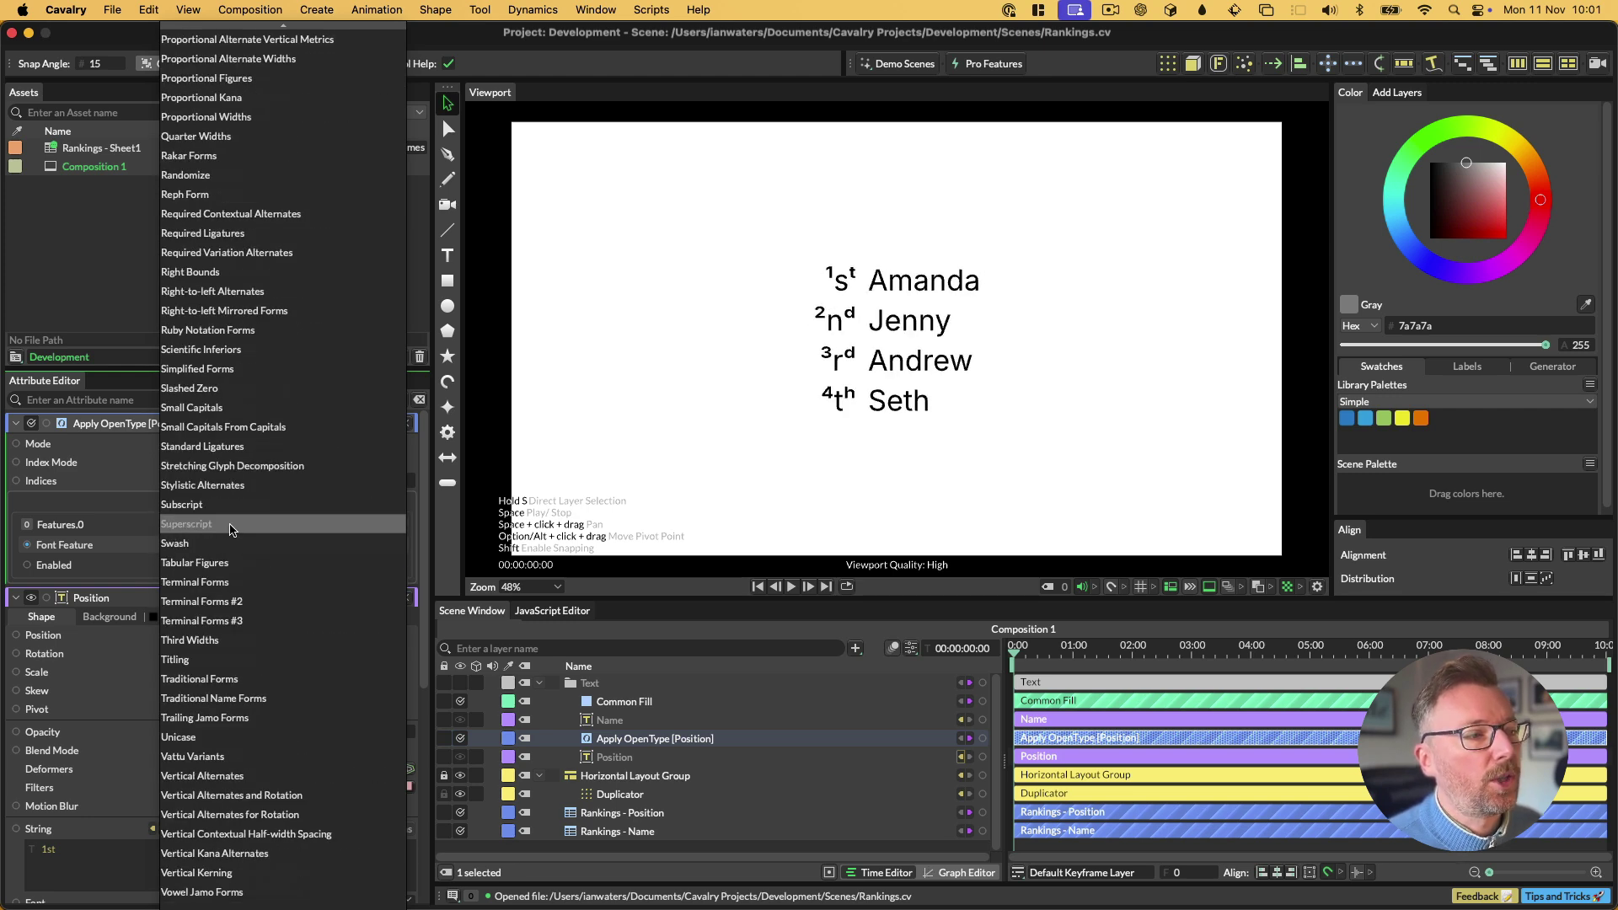
click(232, 525)
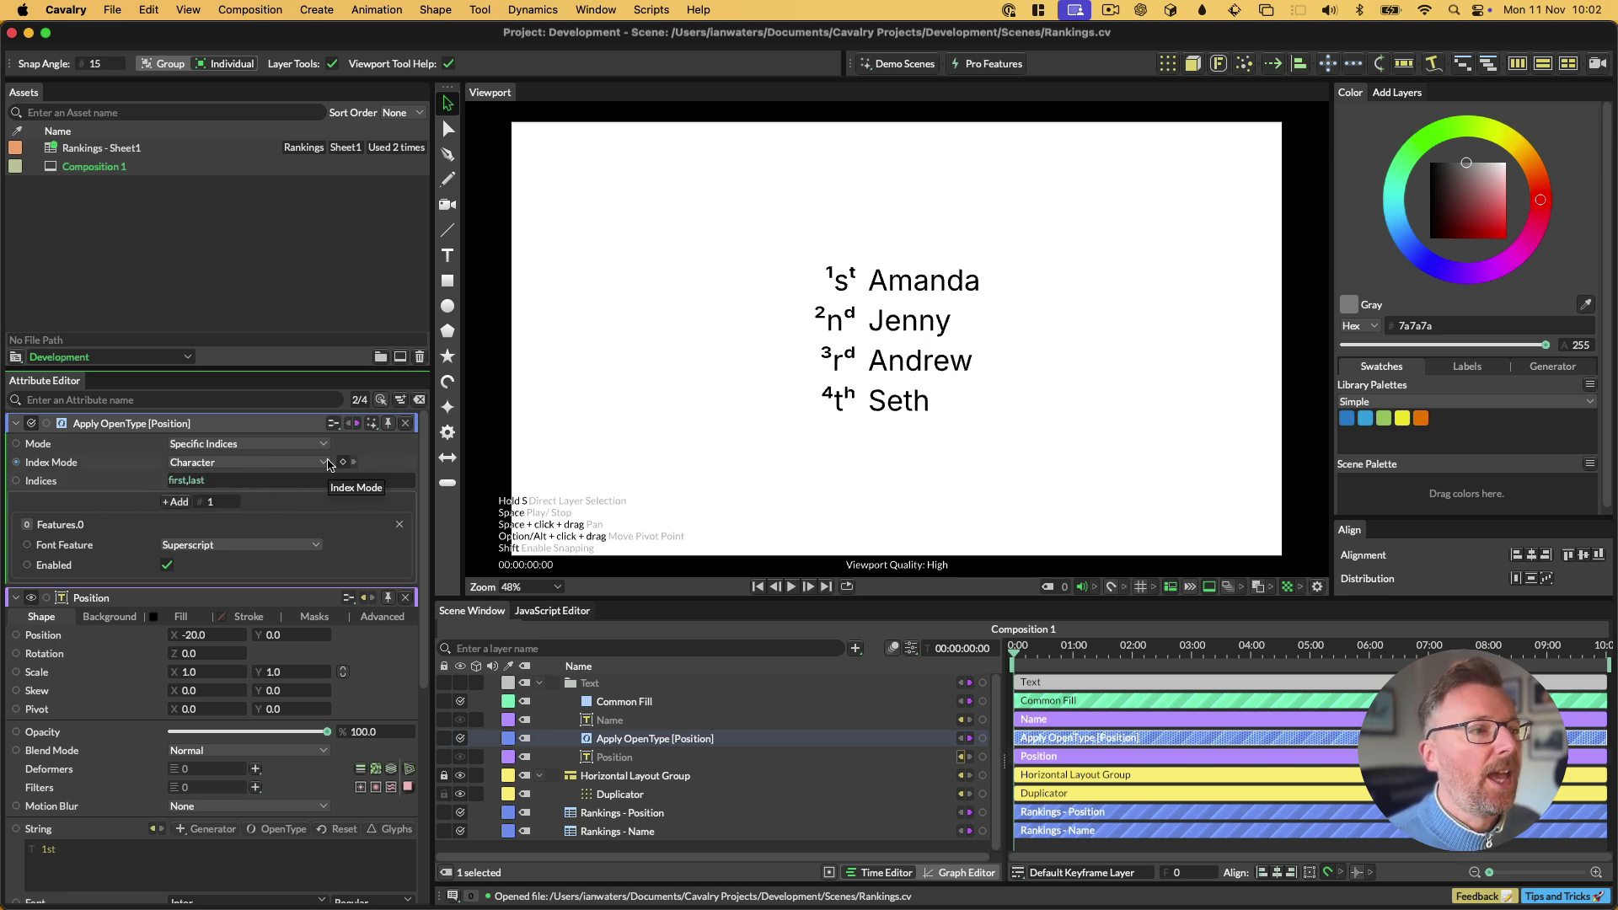
click(371, 423)
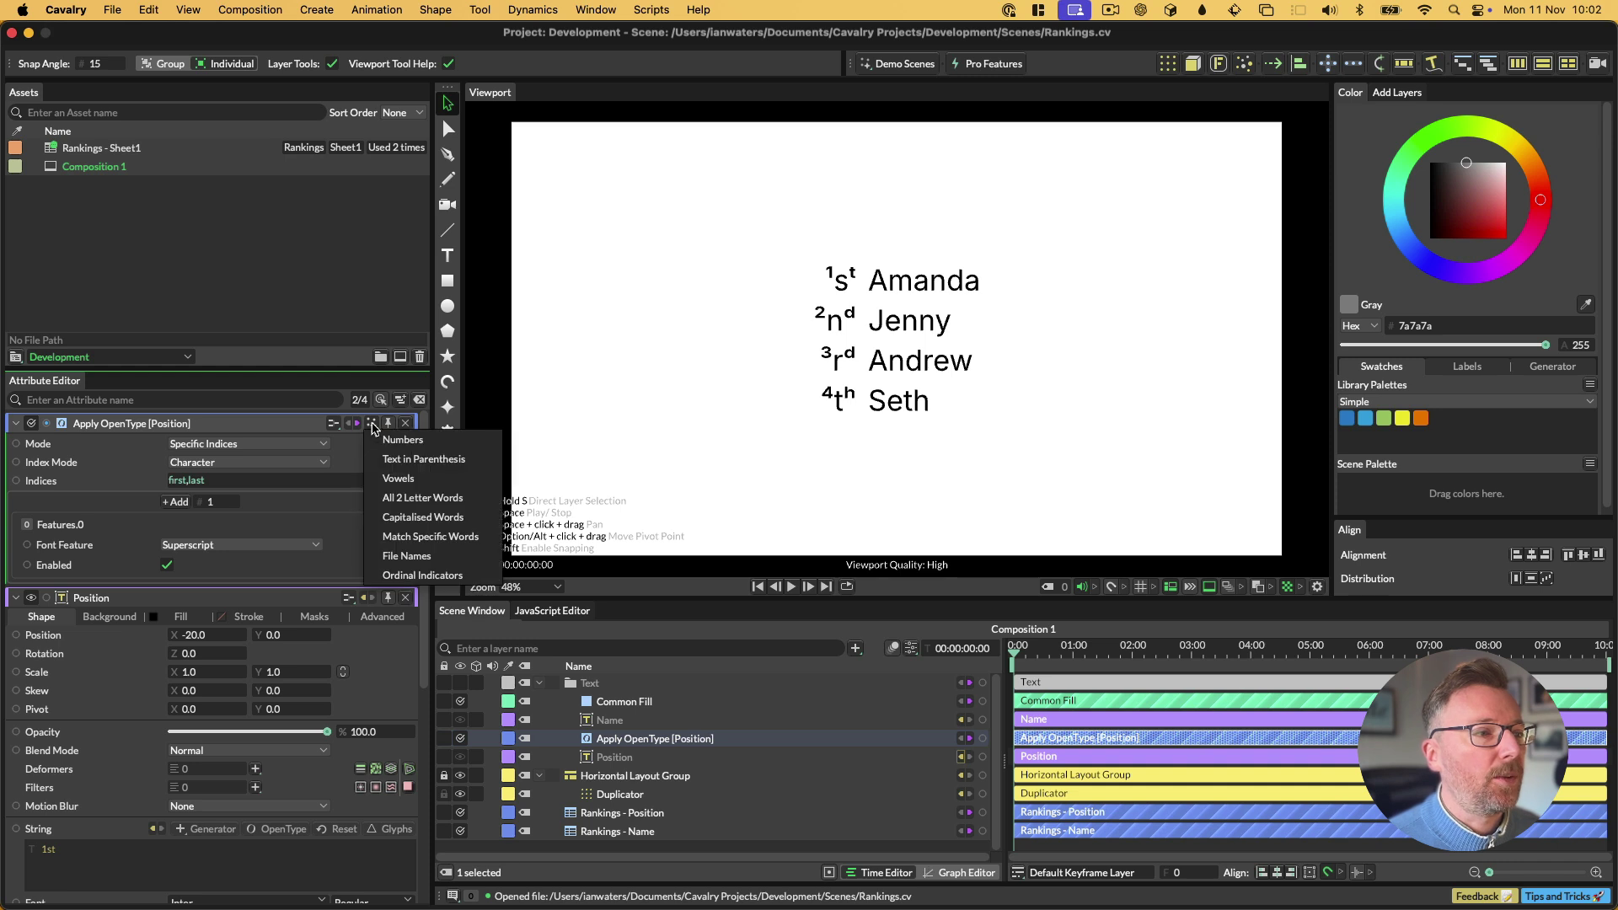
click(403, 576)
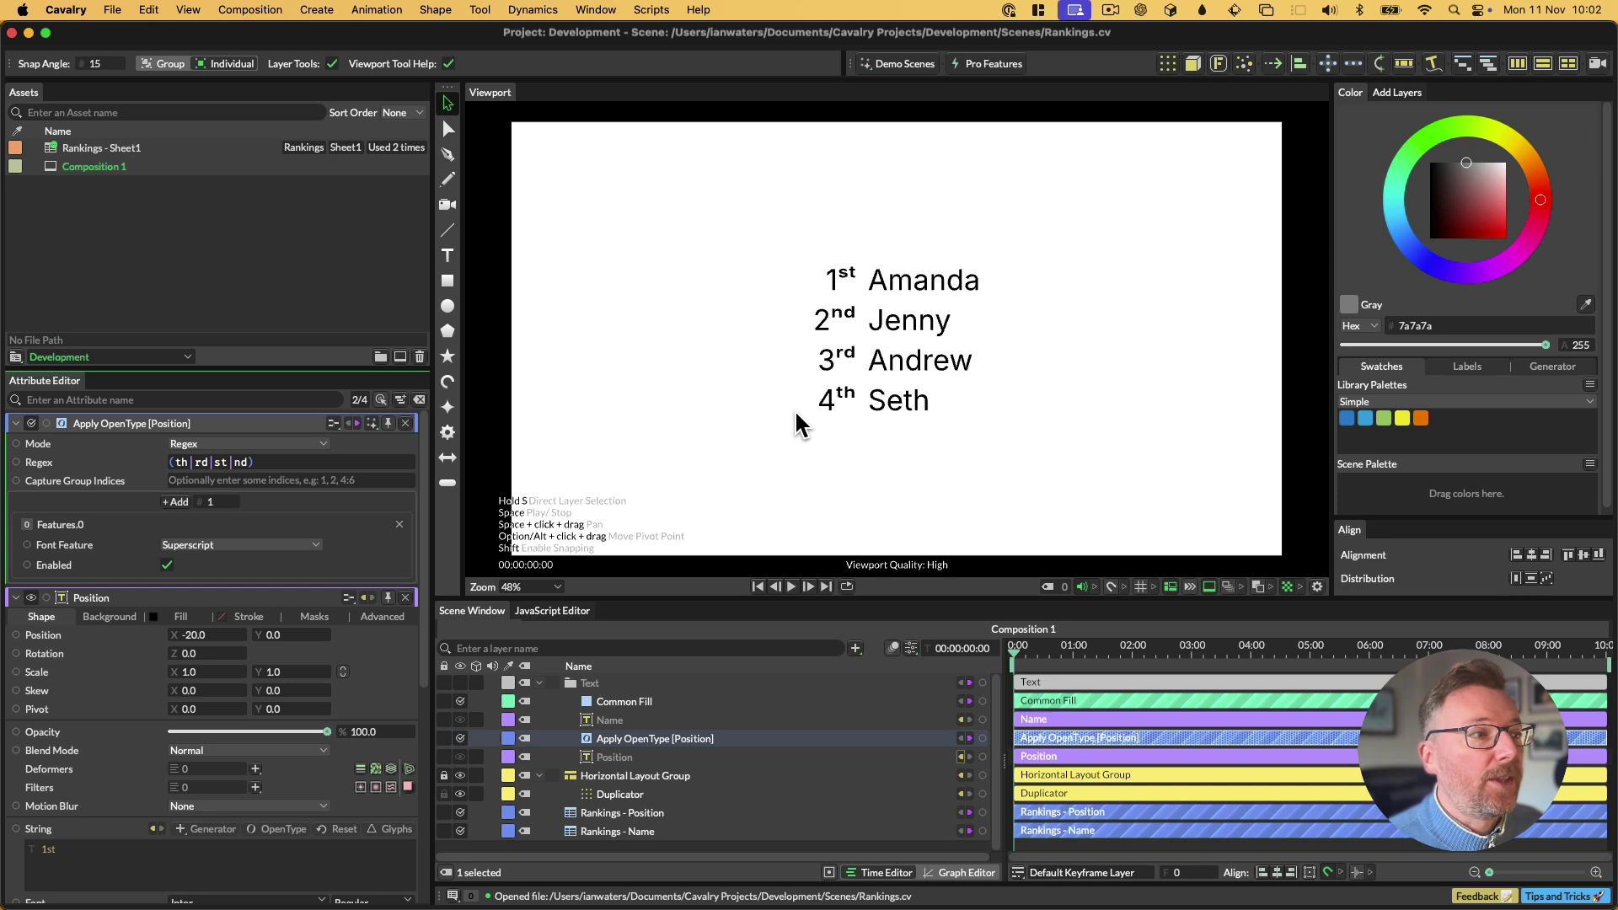
Add '5th' and a contestant name to row 6 of the Rankings Google Sheet.
key(super+Tab)
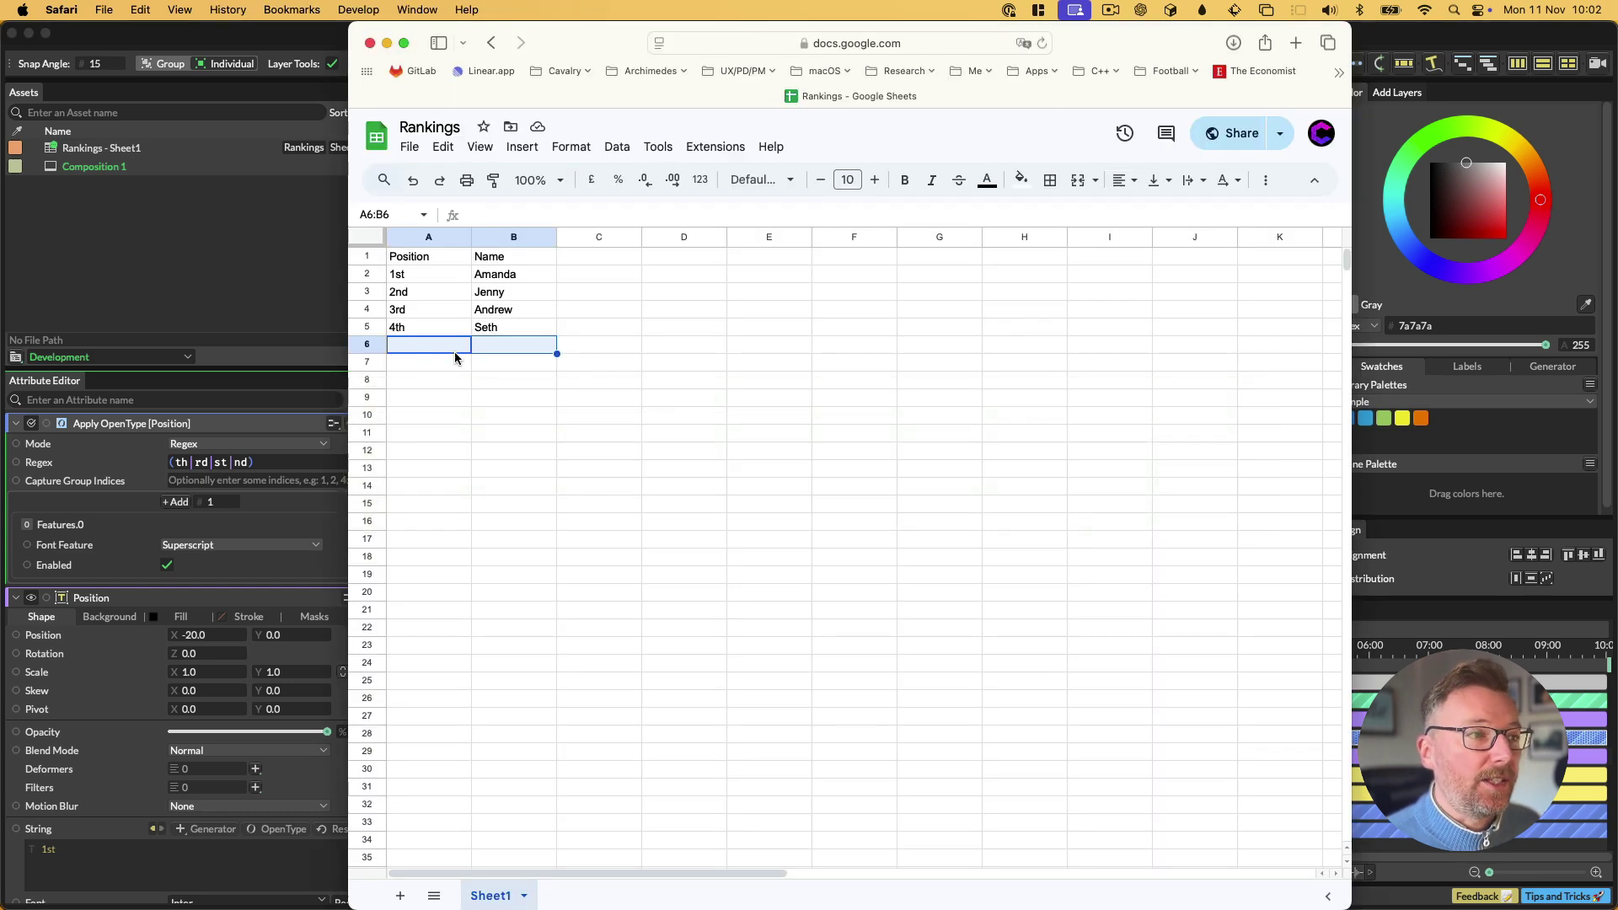
click(453, 351)
text(5th)
key(Tab)
text(Ian)
key(Return)
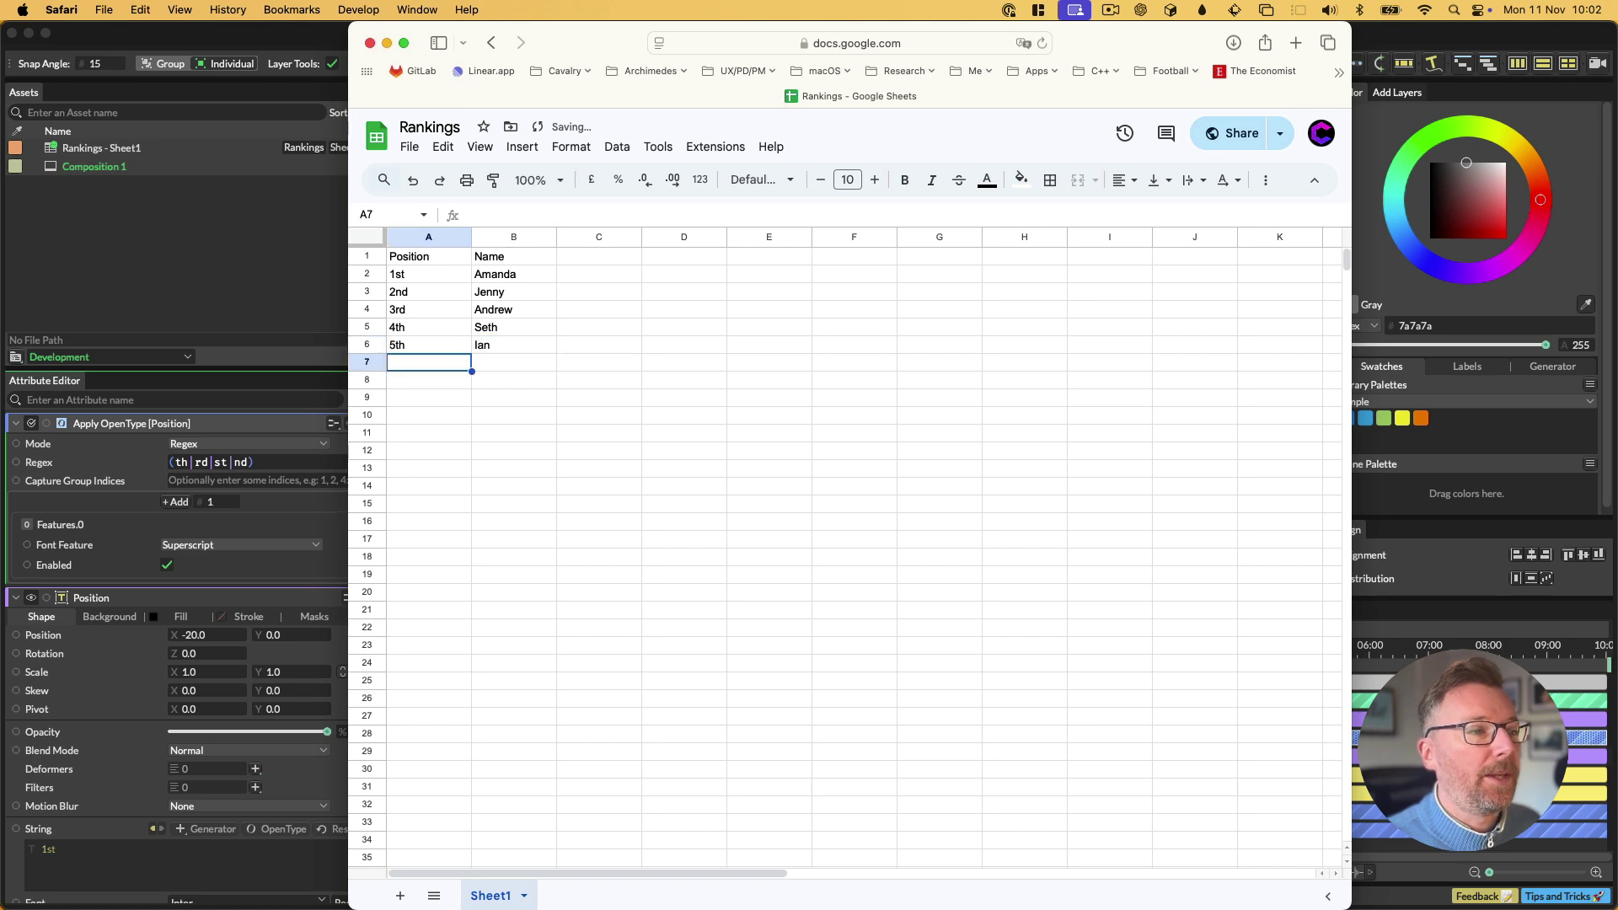
click(274, 304)
Reload the Rankings - Sheet1 asset so the list gains the fifth entry.
right_click(160, 149)
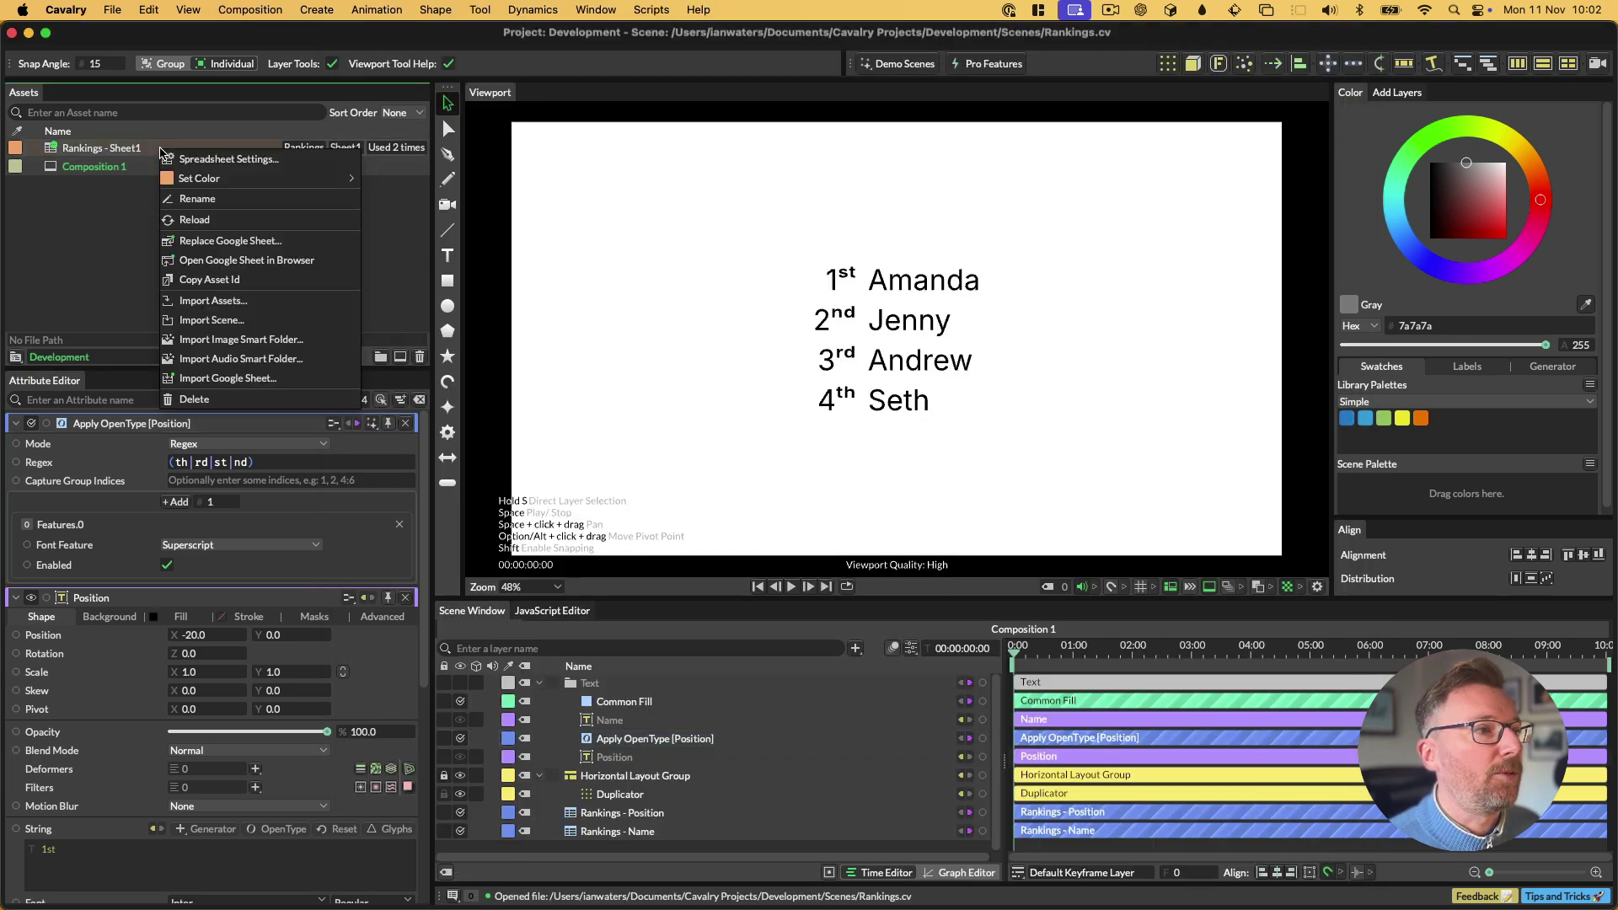
click(216, 200)
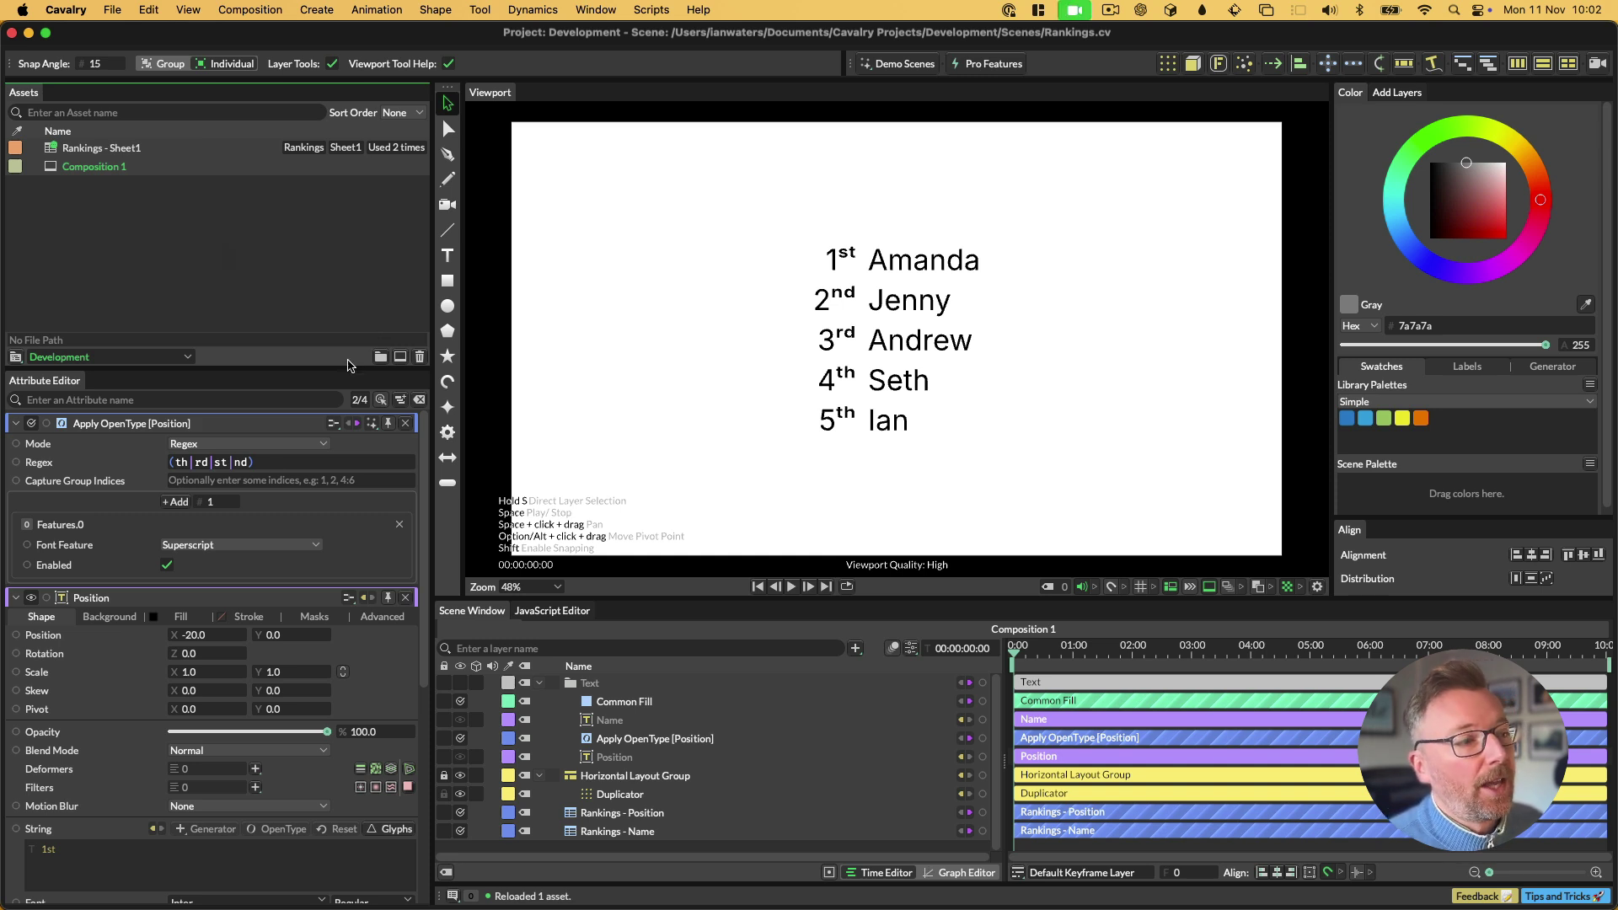
scroll(107, 640, down, 10)
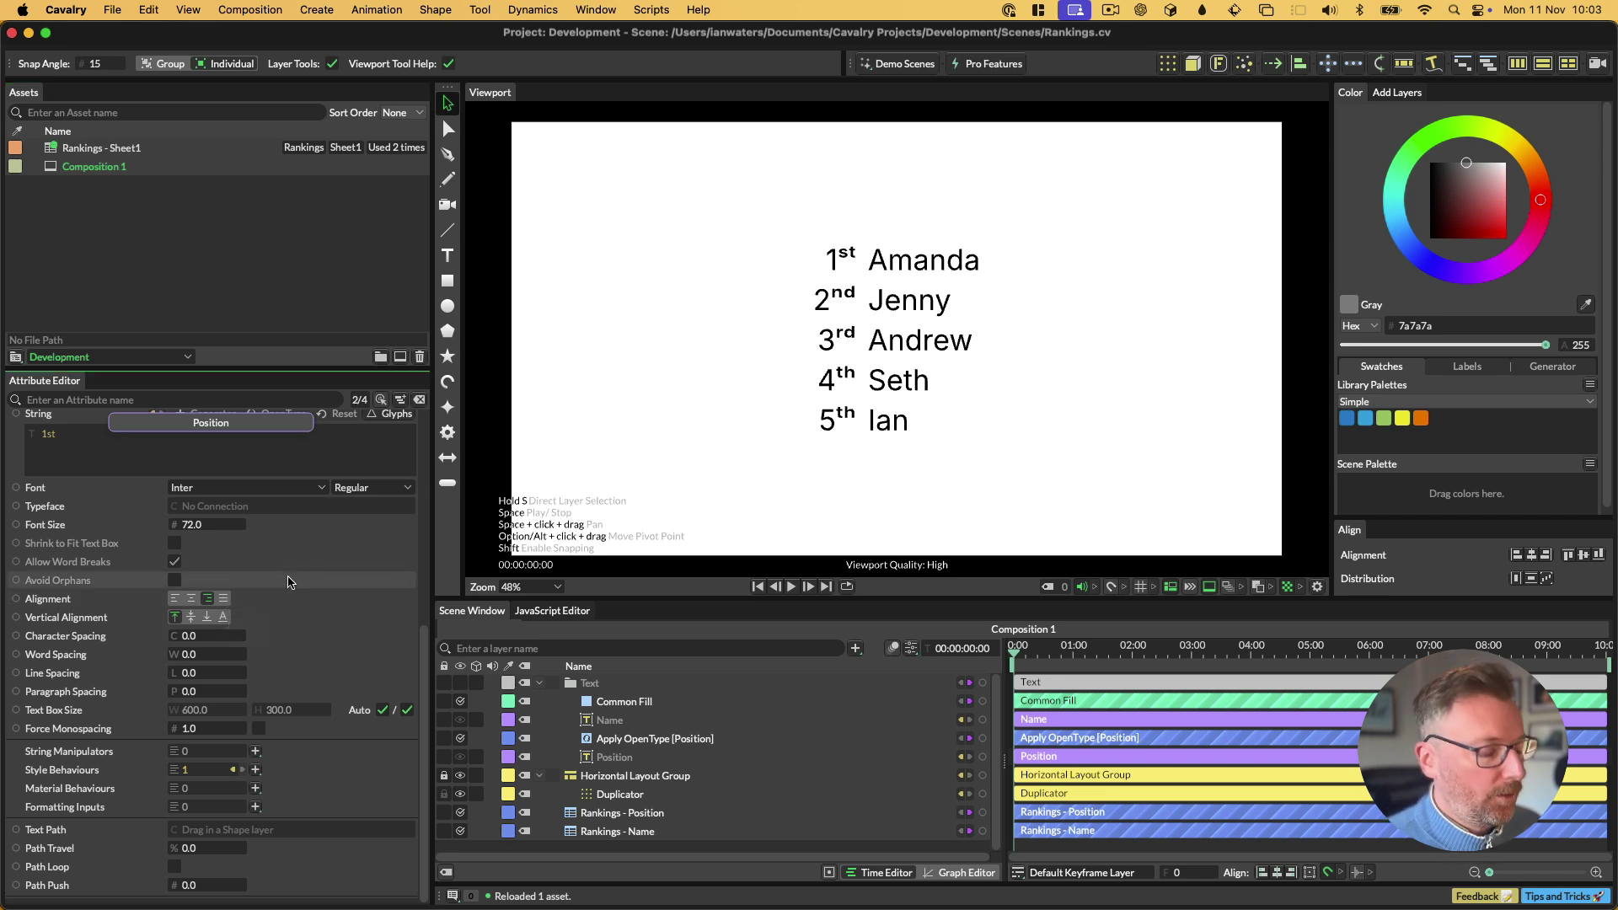
Start a new scene without saving and draw a freehand S-curve with the Pencil.
key(super+n)
click(789, 448)
key(n)
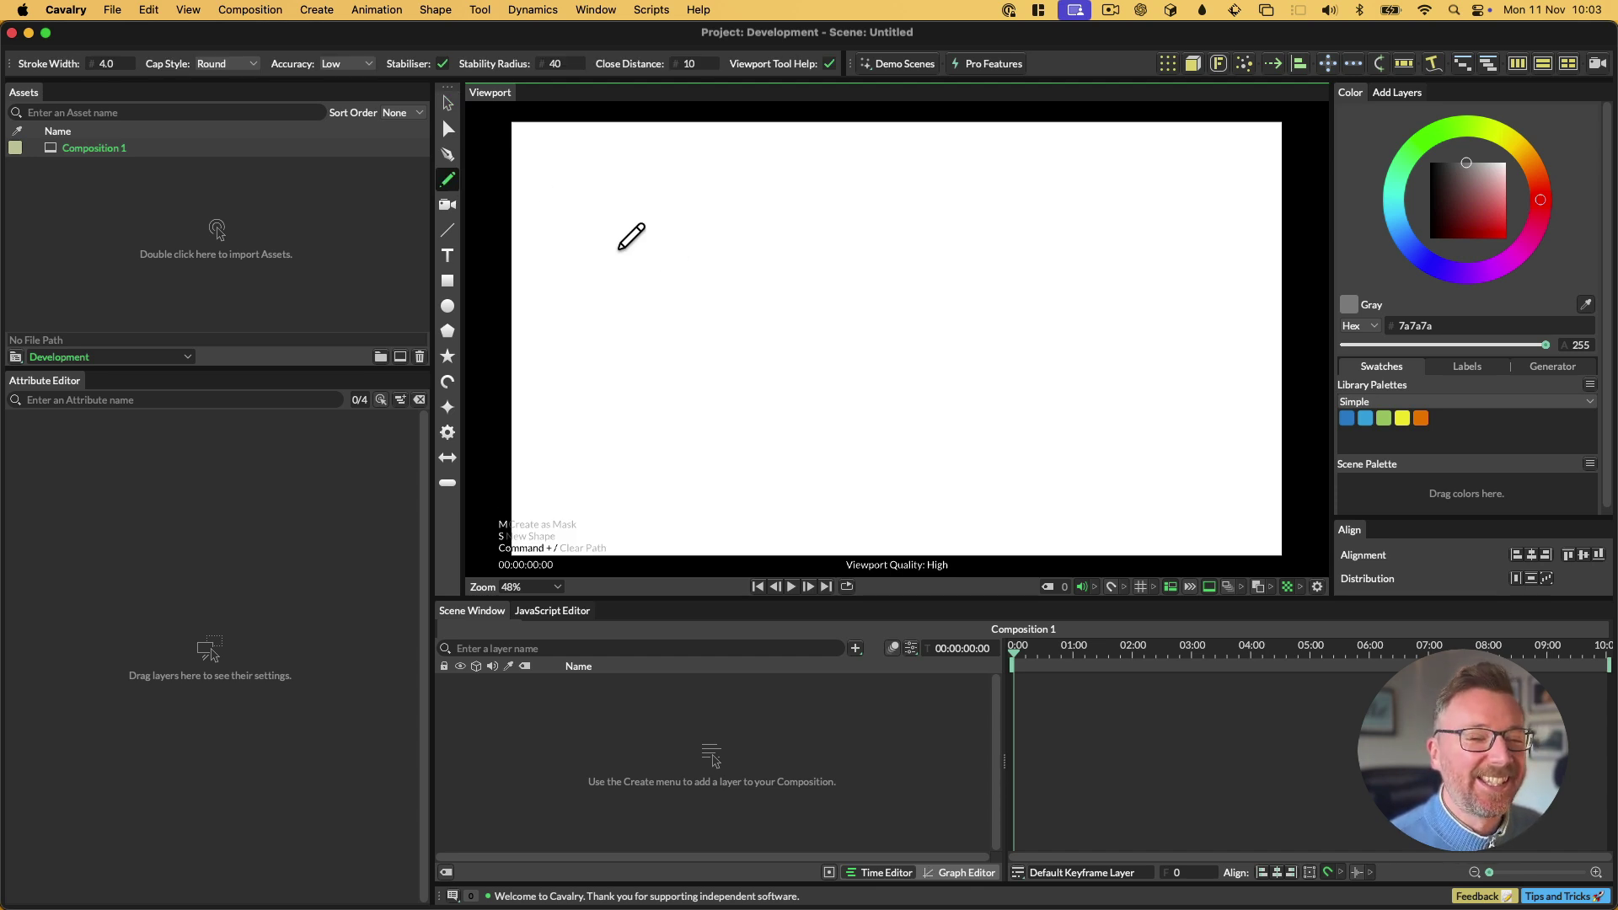
mouse_move(558, 217)
mouse_down()
mouse_move(627, 218)
mouse_move(859, 357)
mouse_move(1139, 409)
mouse_up()
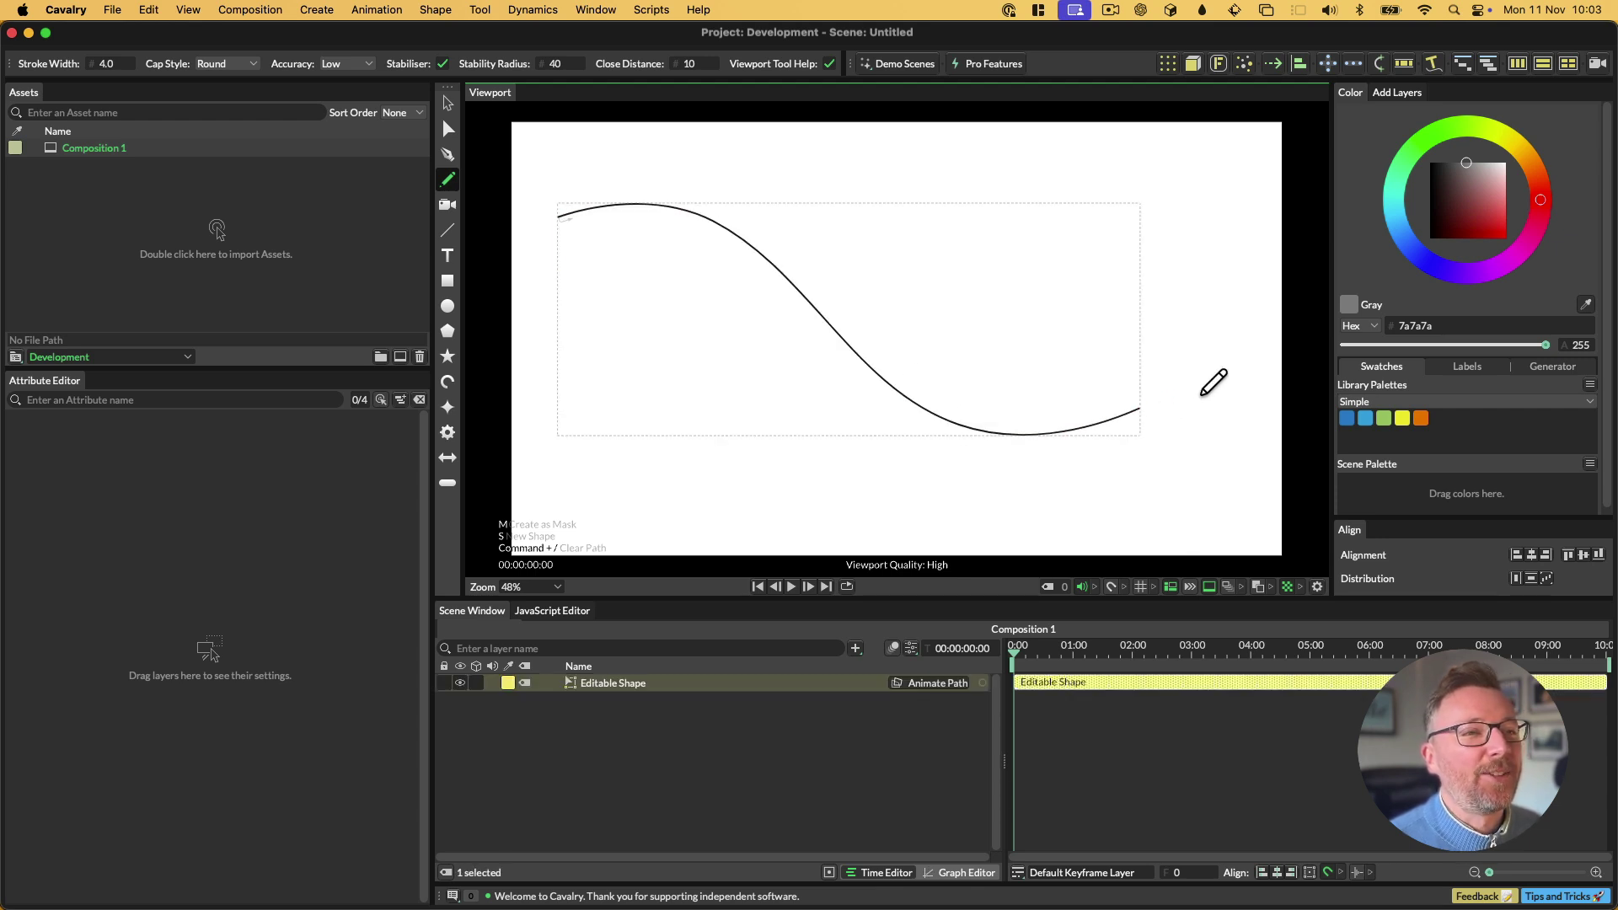
Add a Text Shape and edit it to read 'Cavalry along a path'.
click(447, 256)
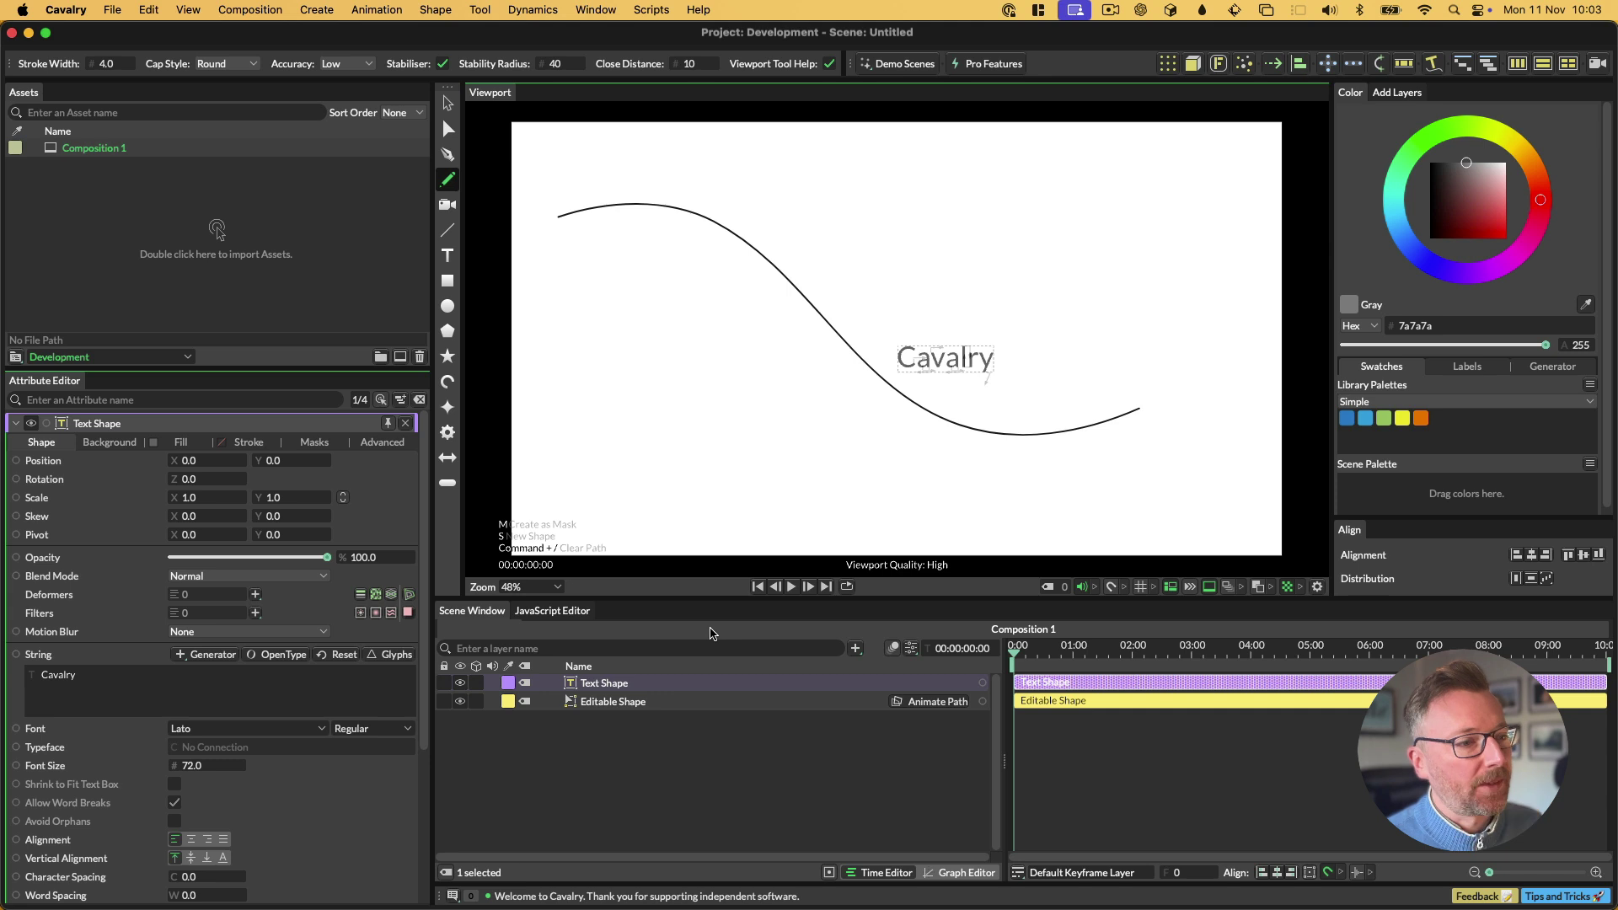
click(447, 103)
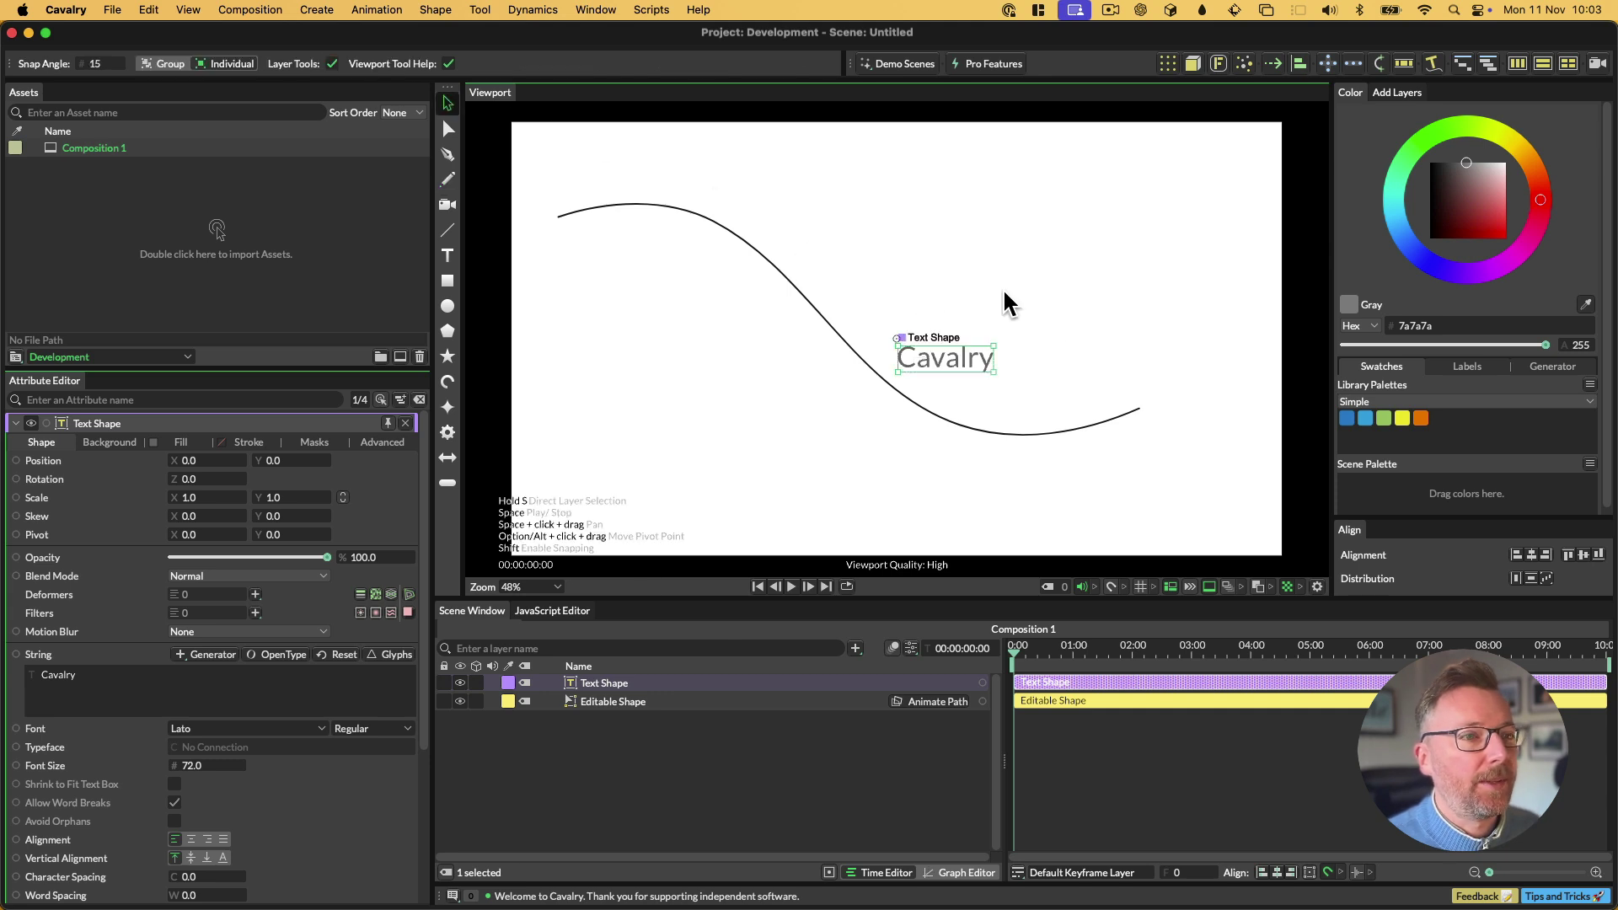
double_click(983, 360)
text(along a path)
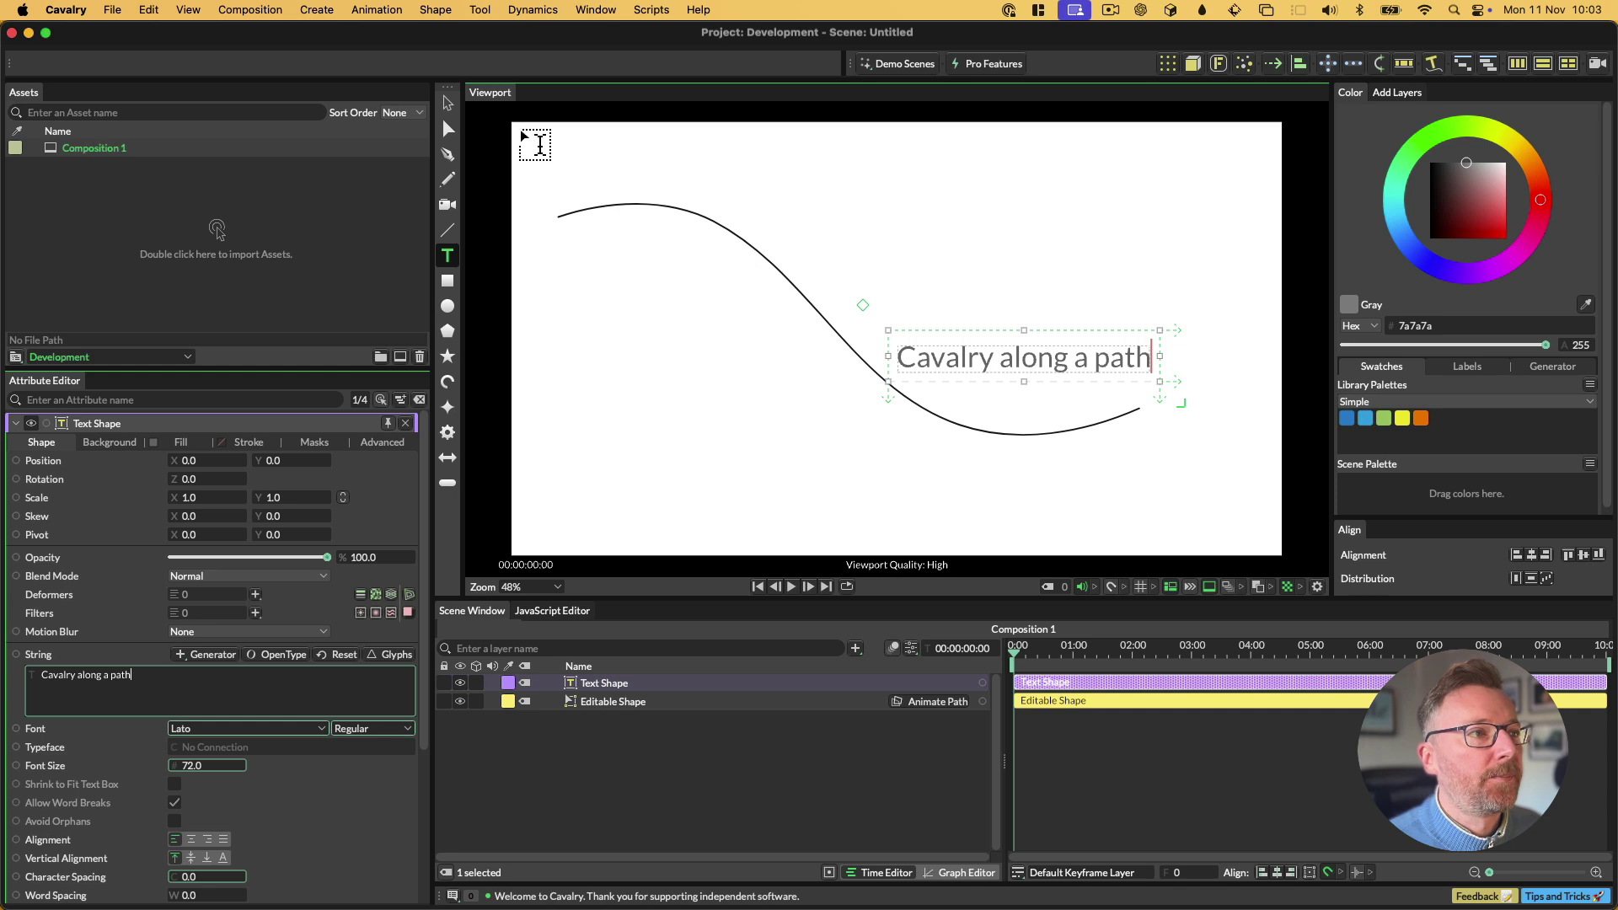
Use the Editable Shape as the text's Text Path, adjust Path Travel, and align the text above it.
click(447, 103)
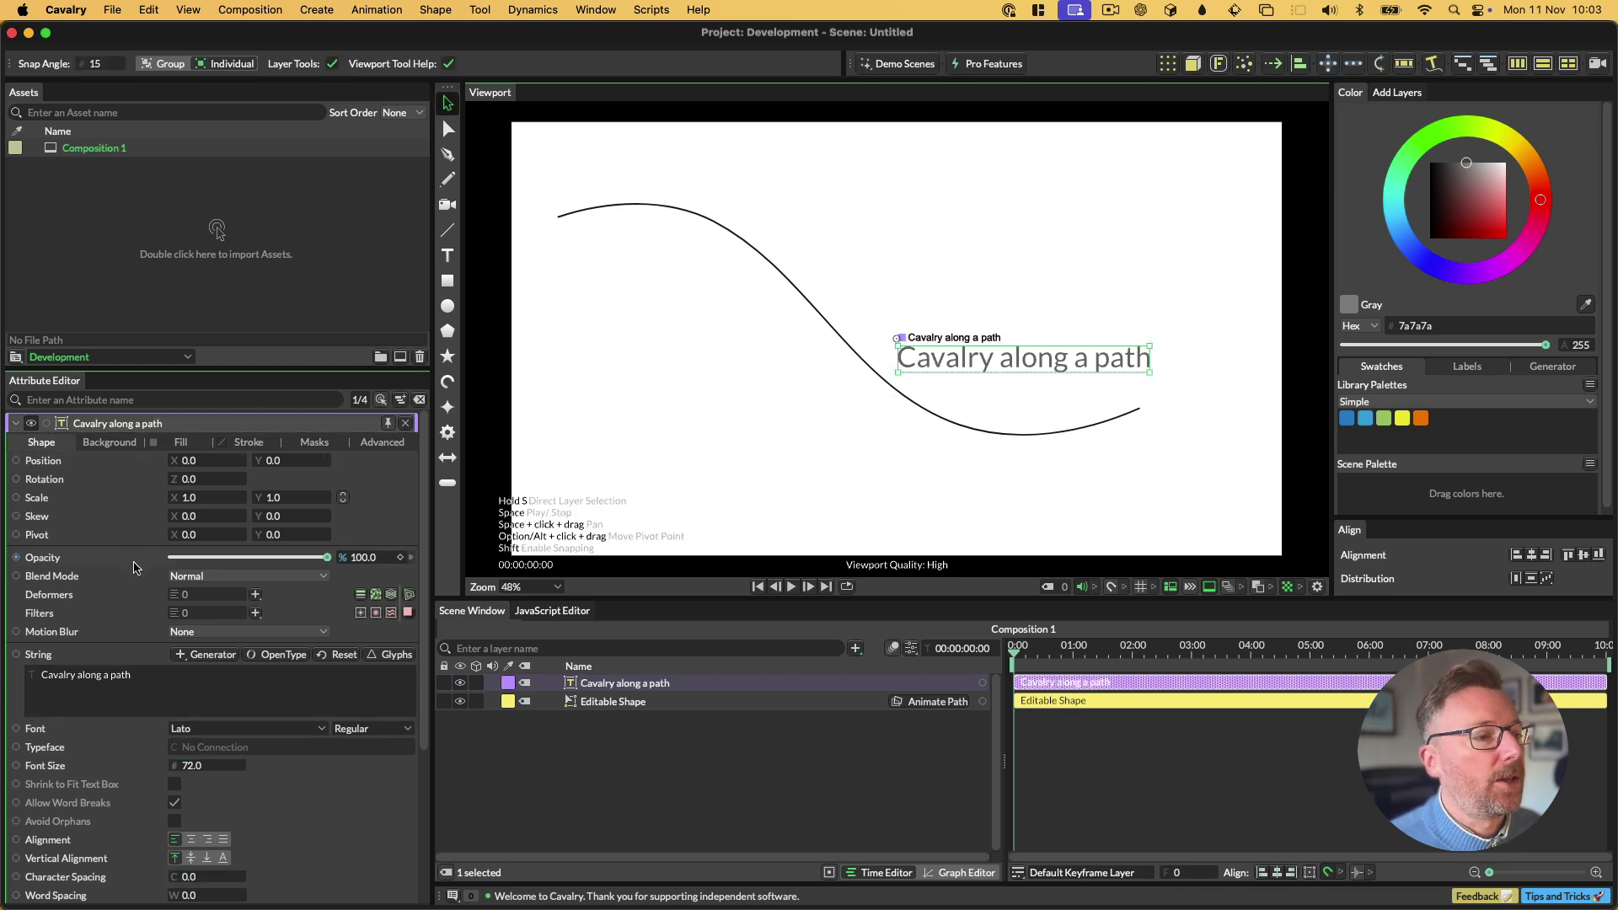
scroll(135, 590, down, 5)
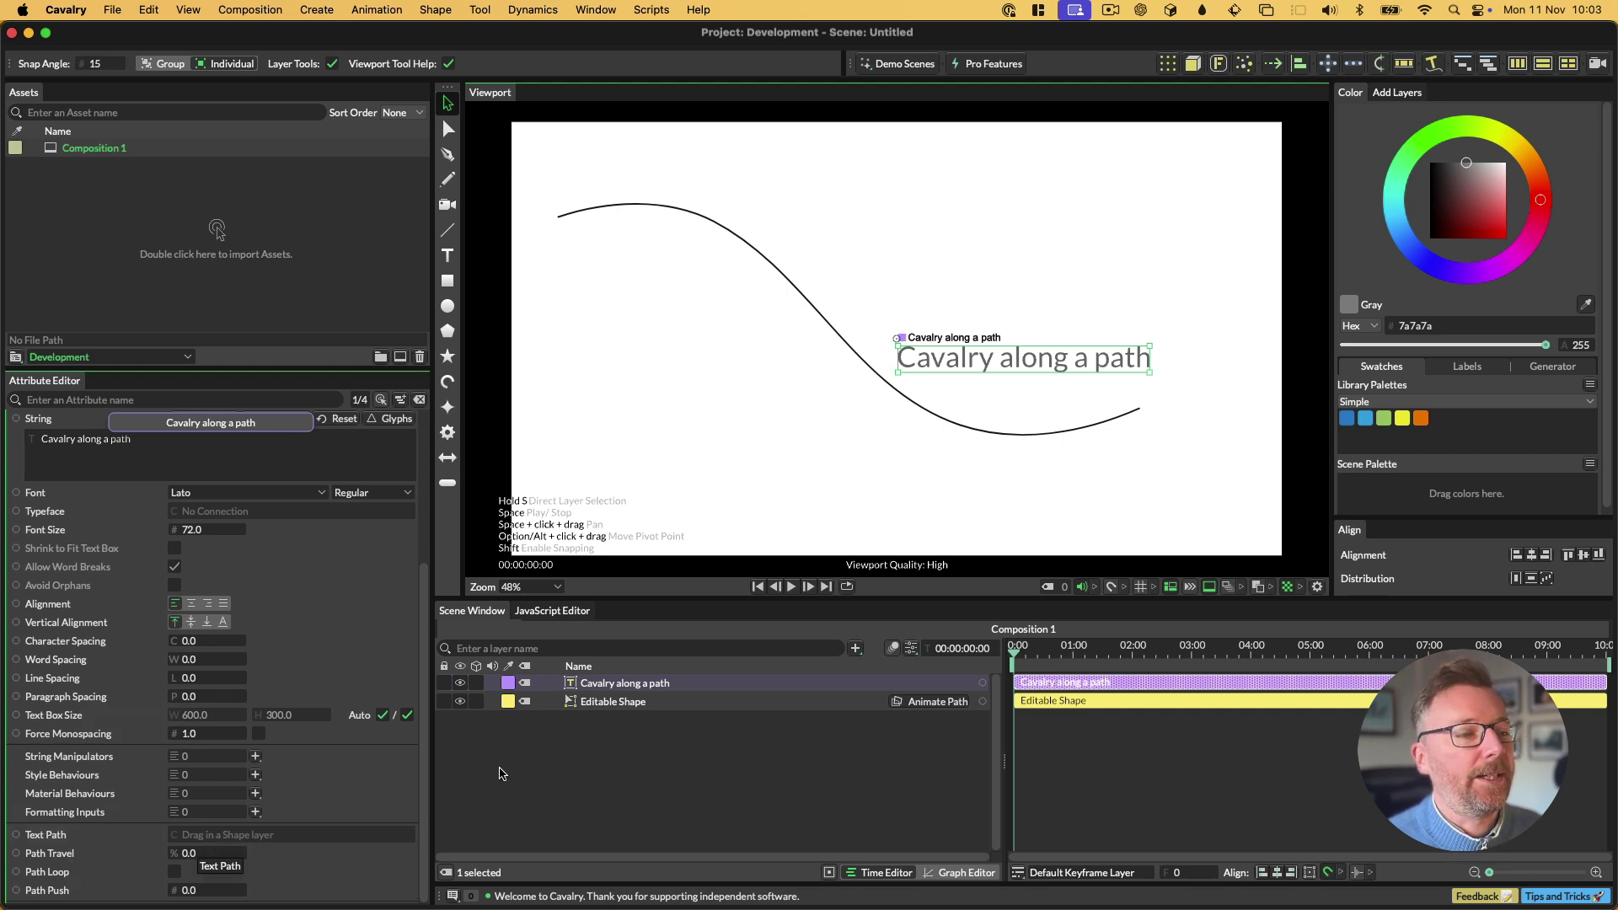
drag(543, 701, 254, 841)
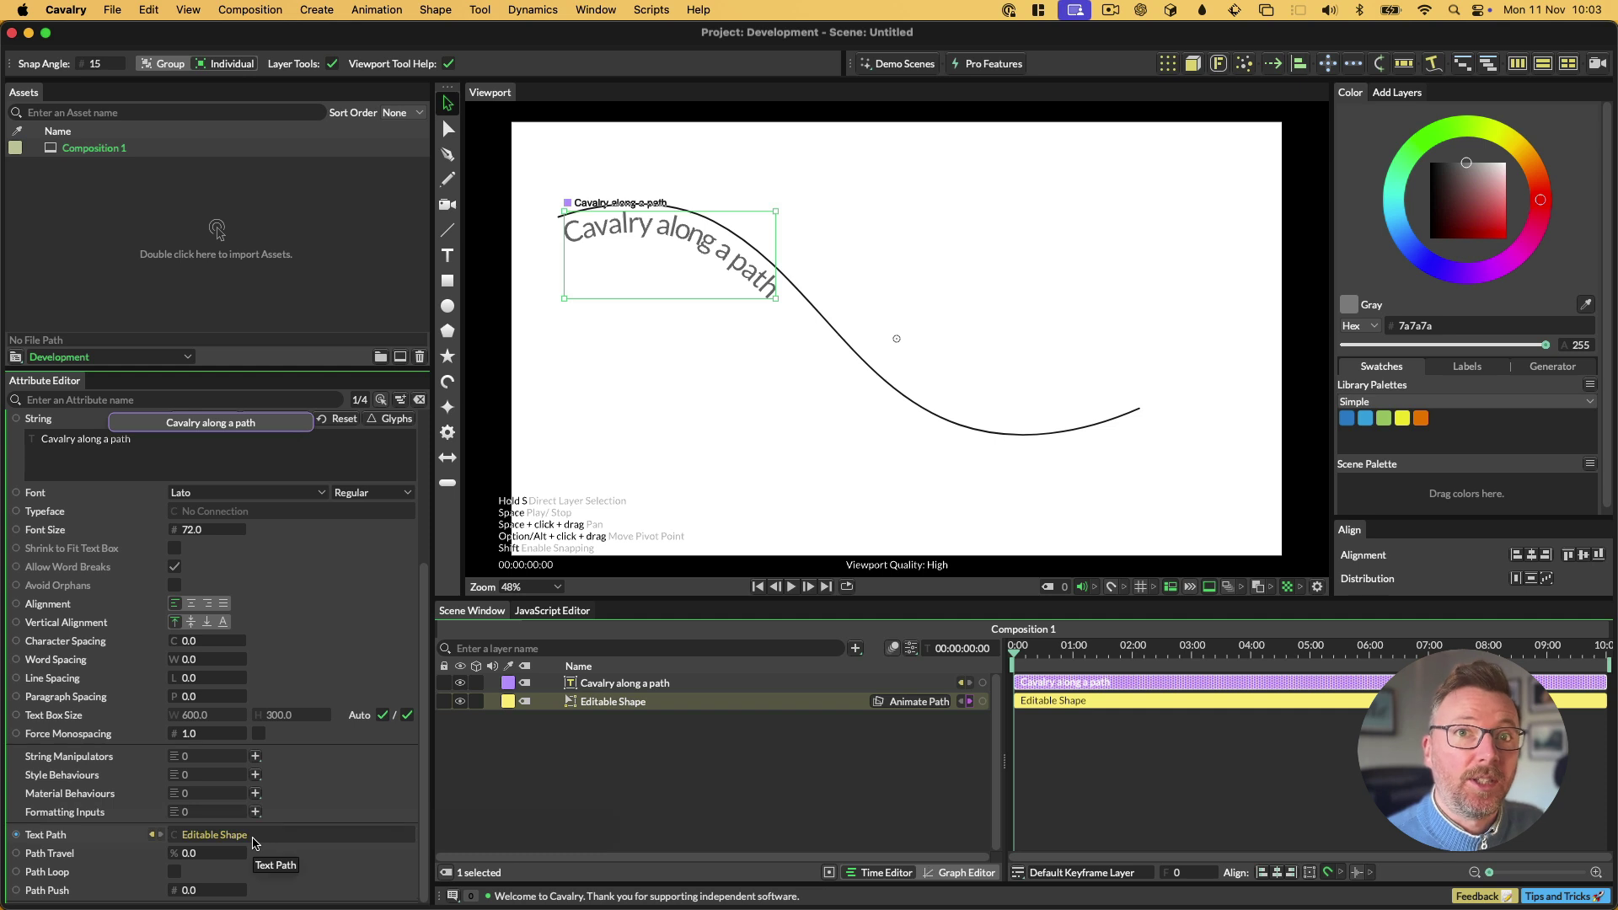
mouse_move(211, 853)
mouse_down()
mouse_move(303, 853)
mouse_move(199, 853)
mouse_up()
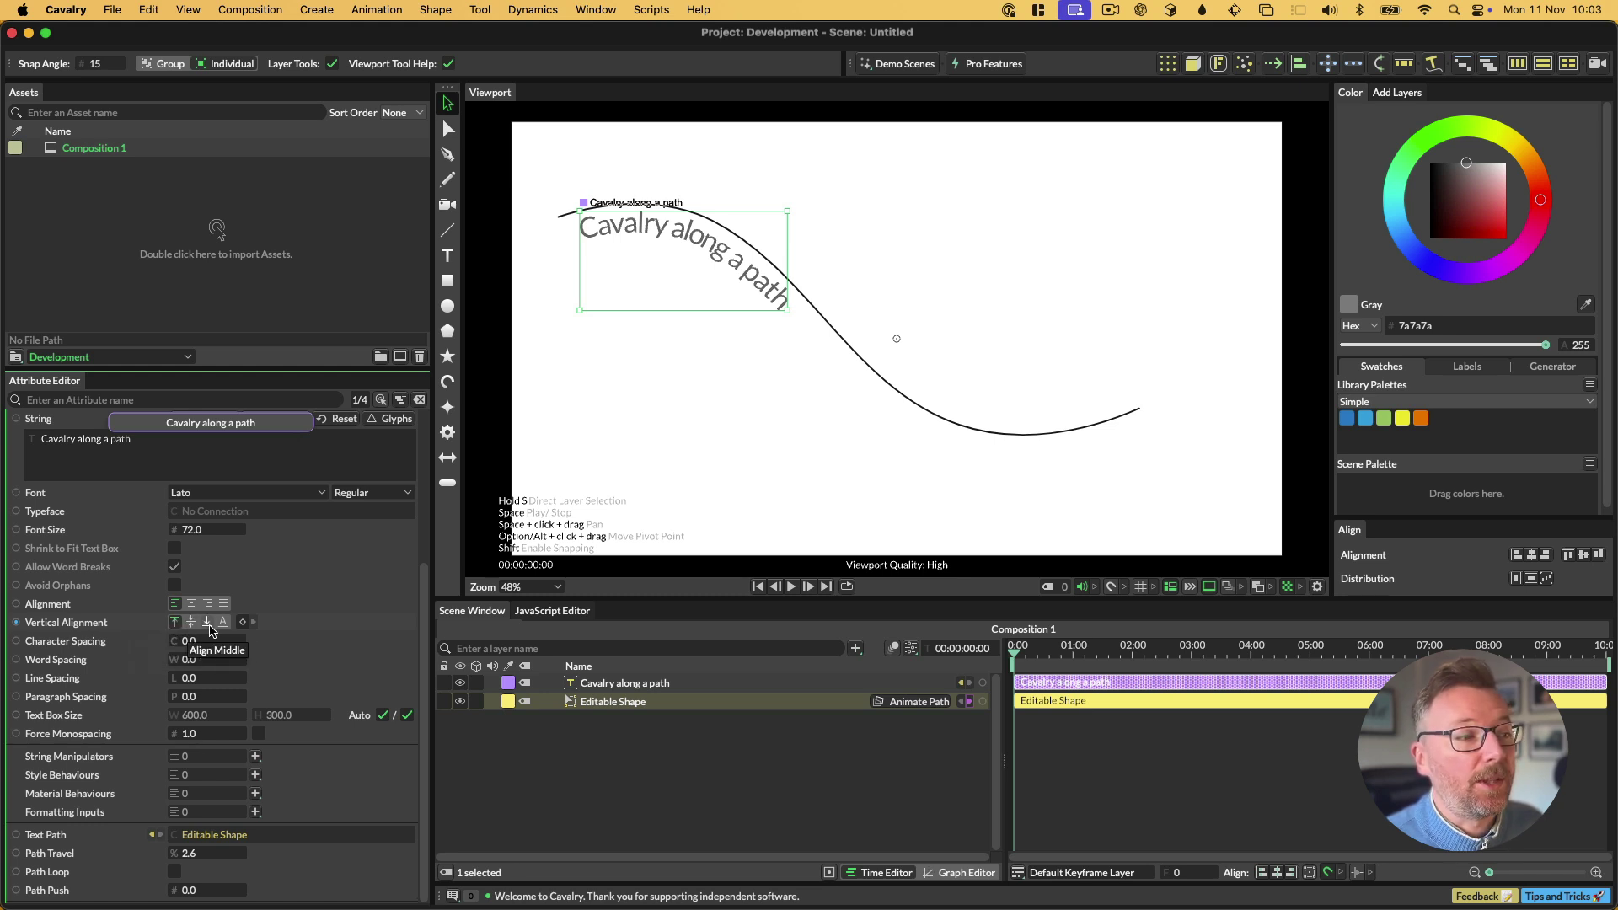
click(191, 622)
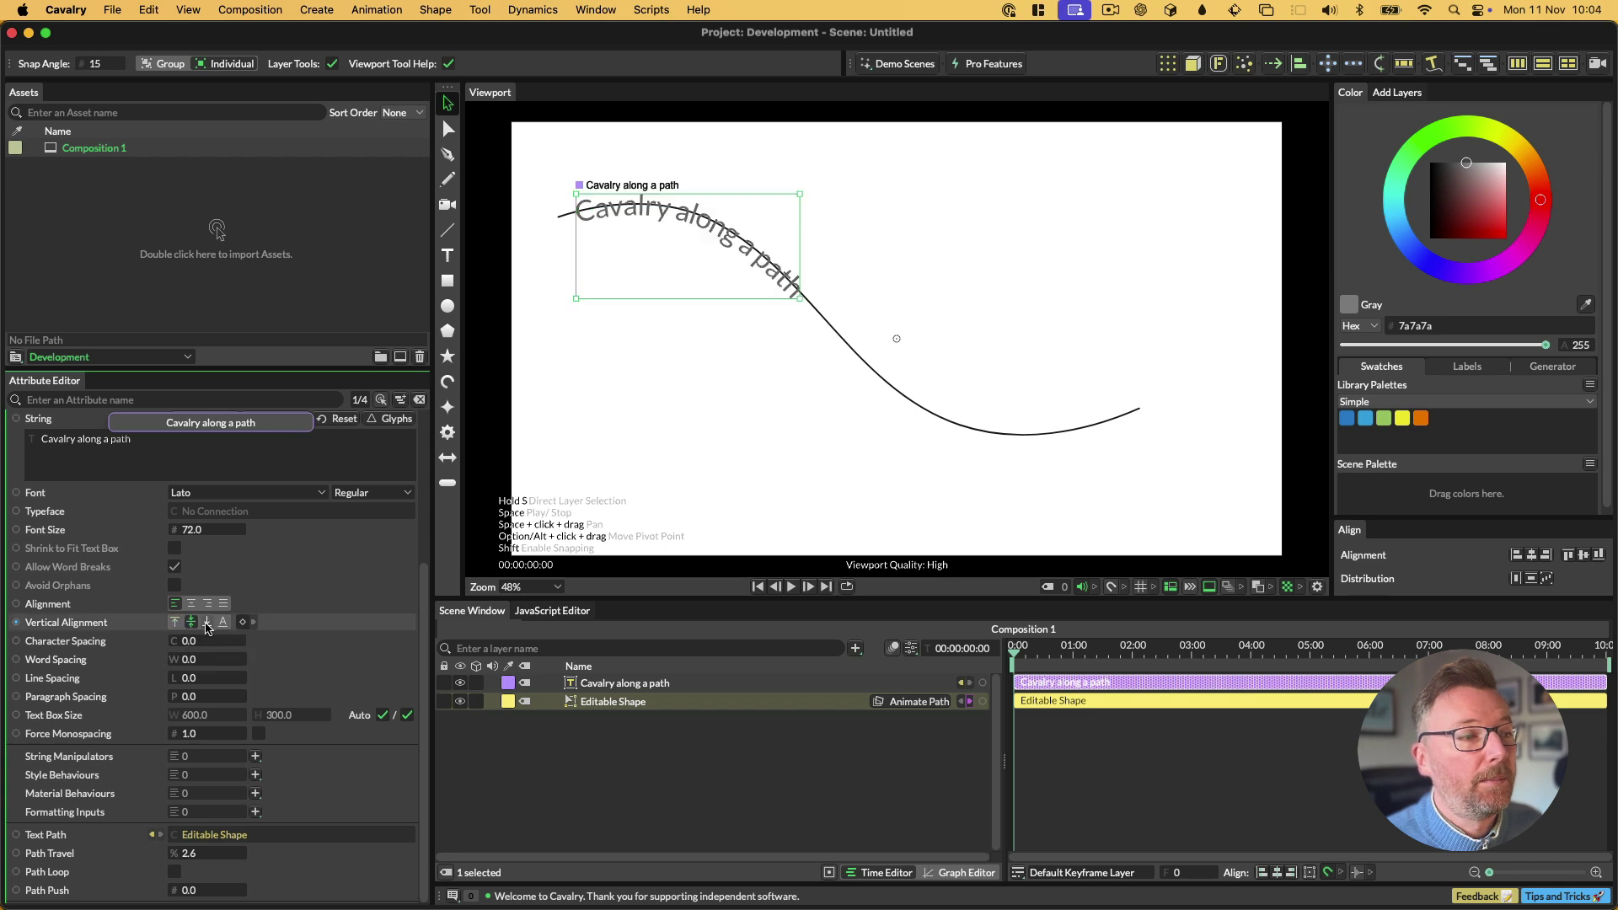
click(206, 621)
click(224, 622)
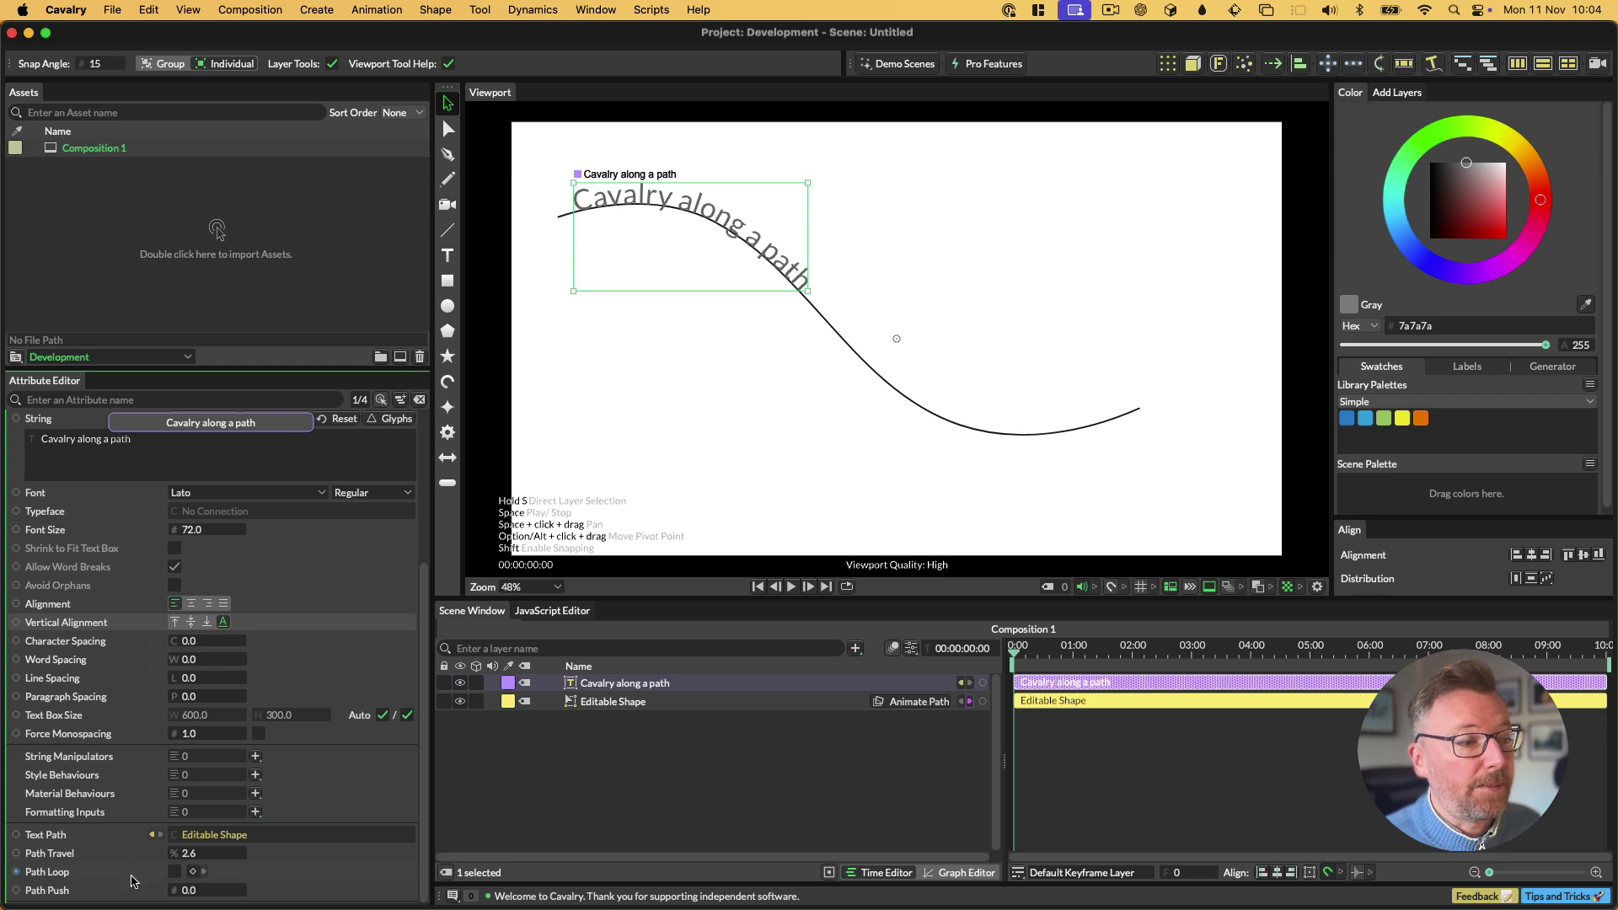
Replace the curve with an Ellipse of radius about 374, with no fill and a black stroke.
click(613, 702)
key(BackSpace)
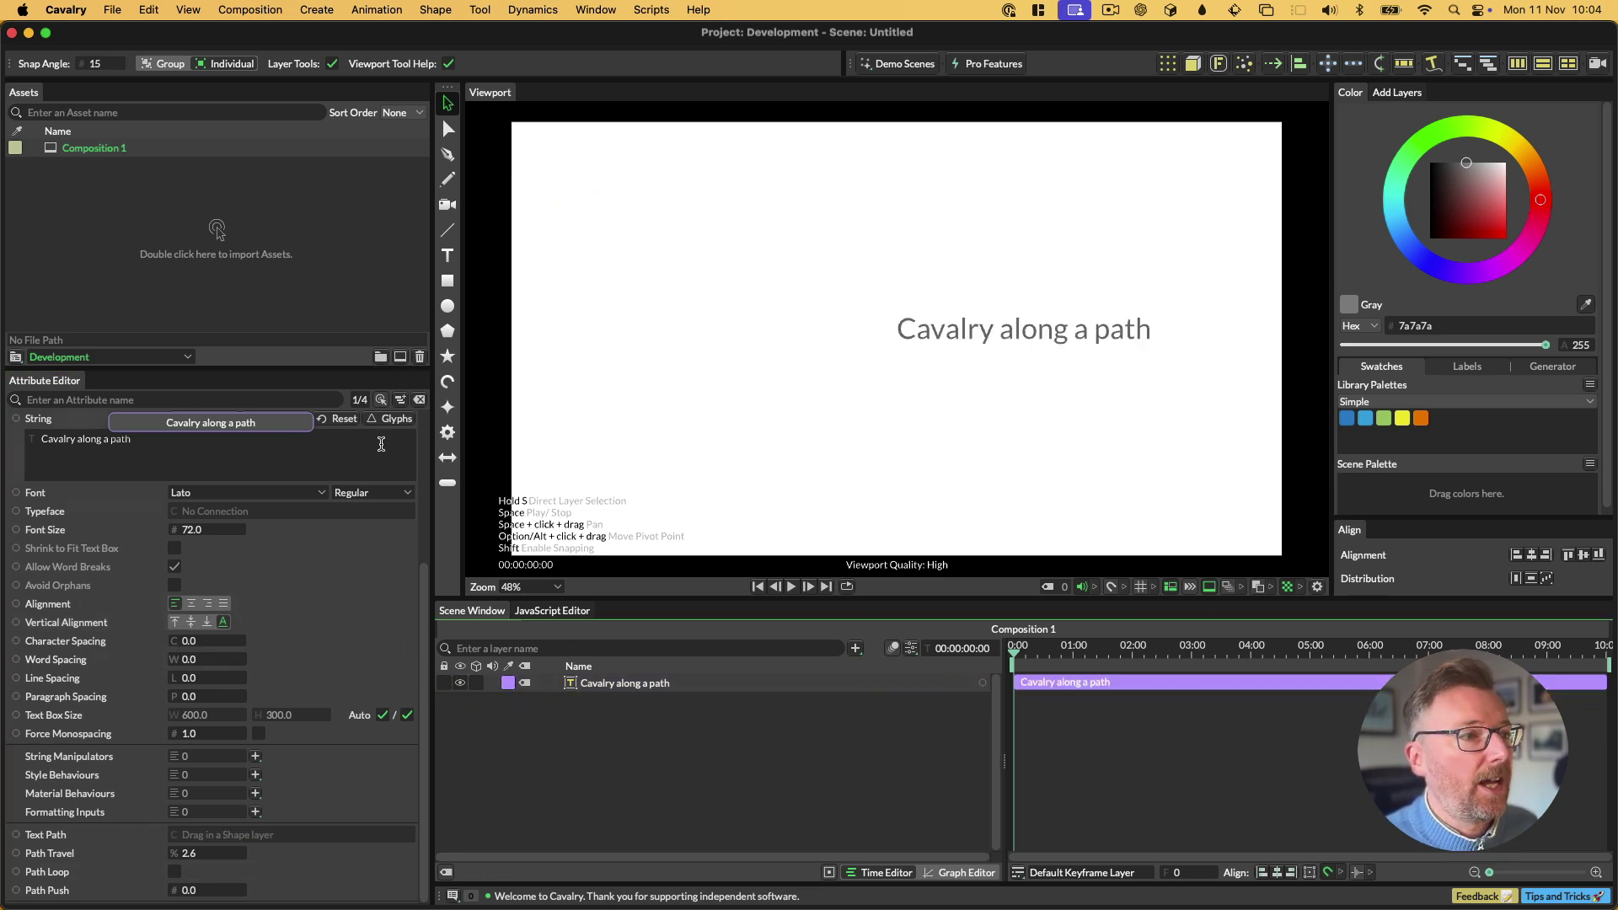
click(447, 306)
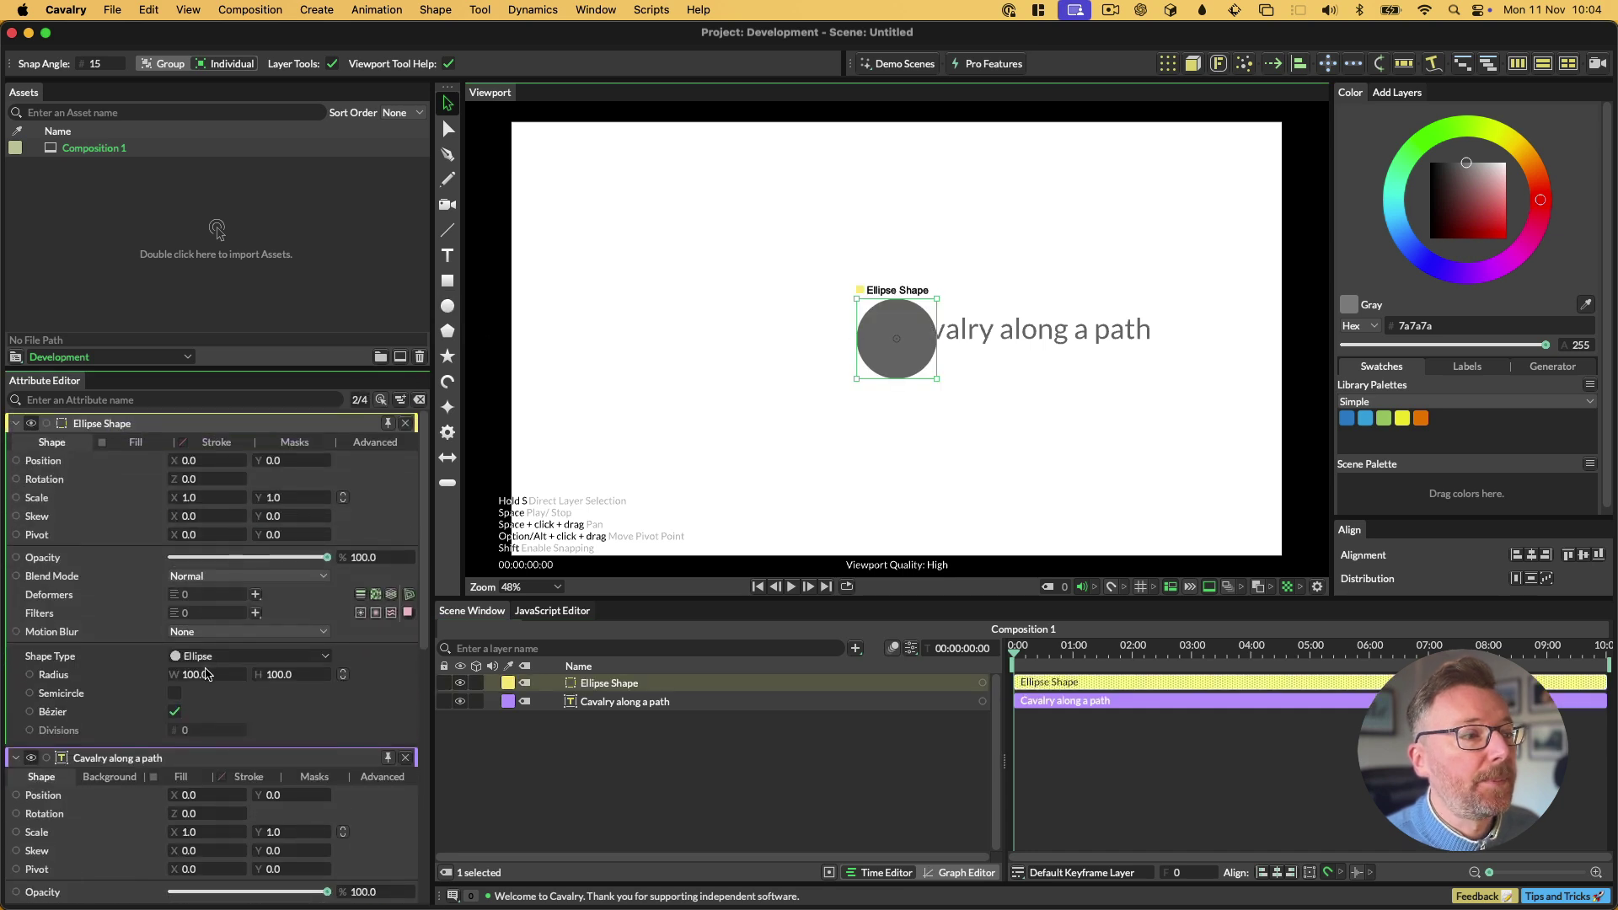
drag(222, 679, 292, 678)
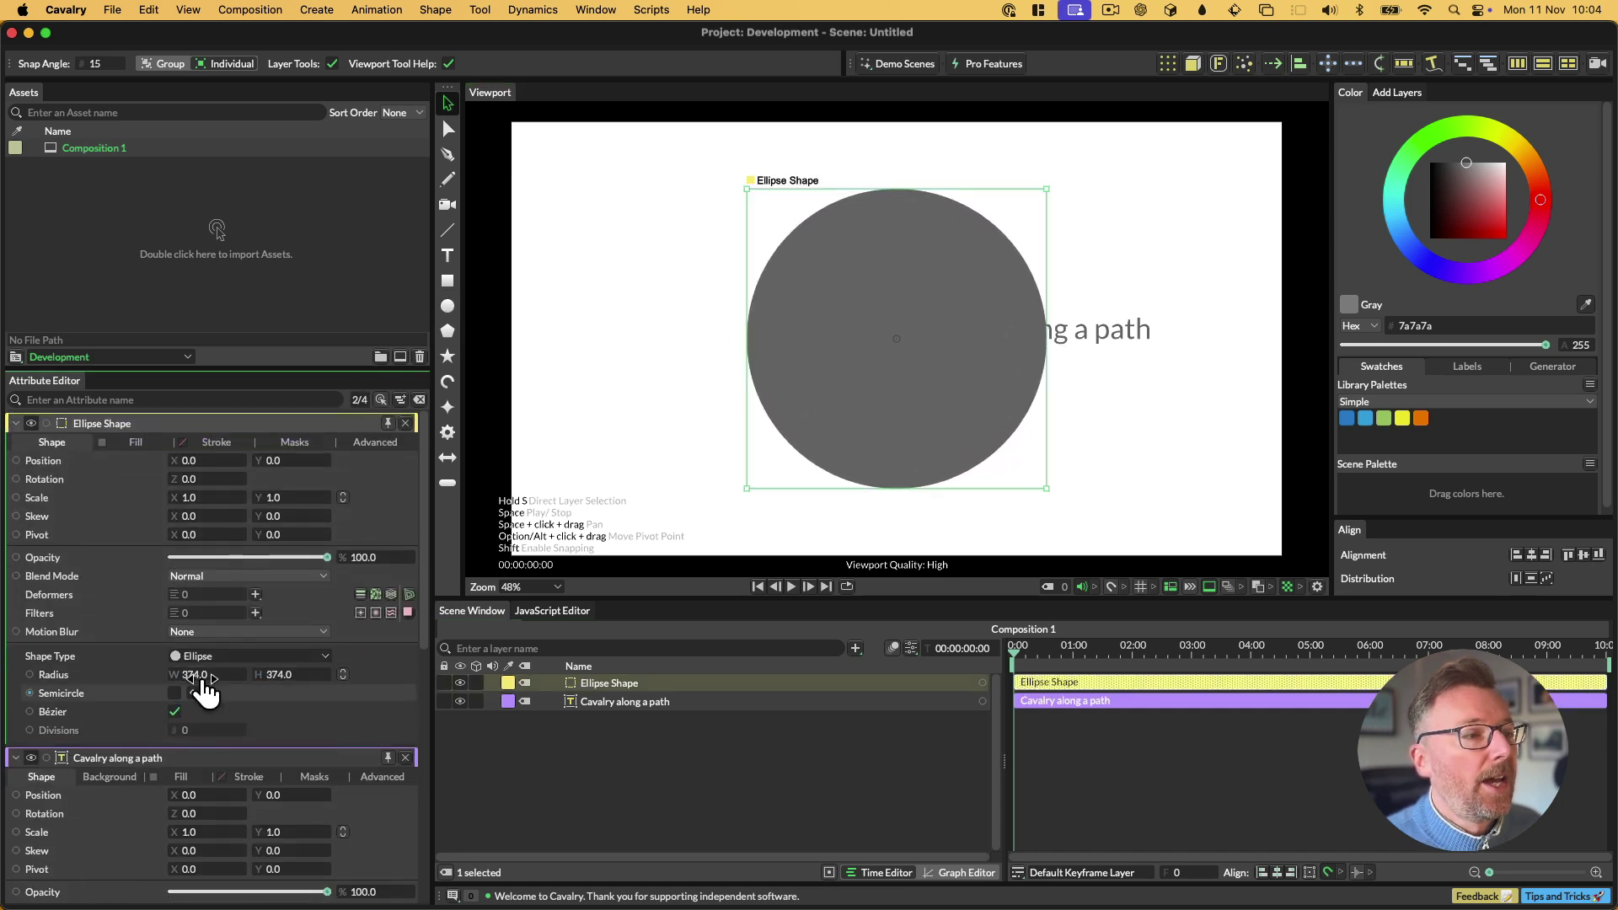
click(103, 446)
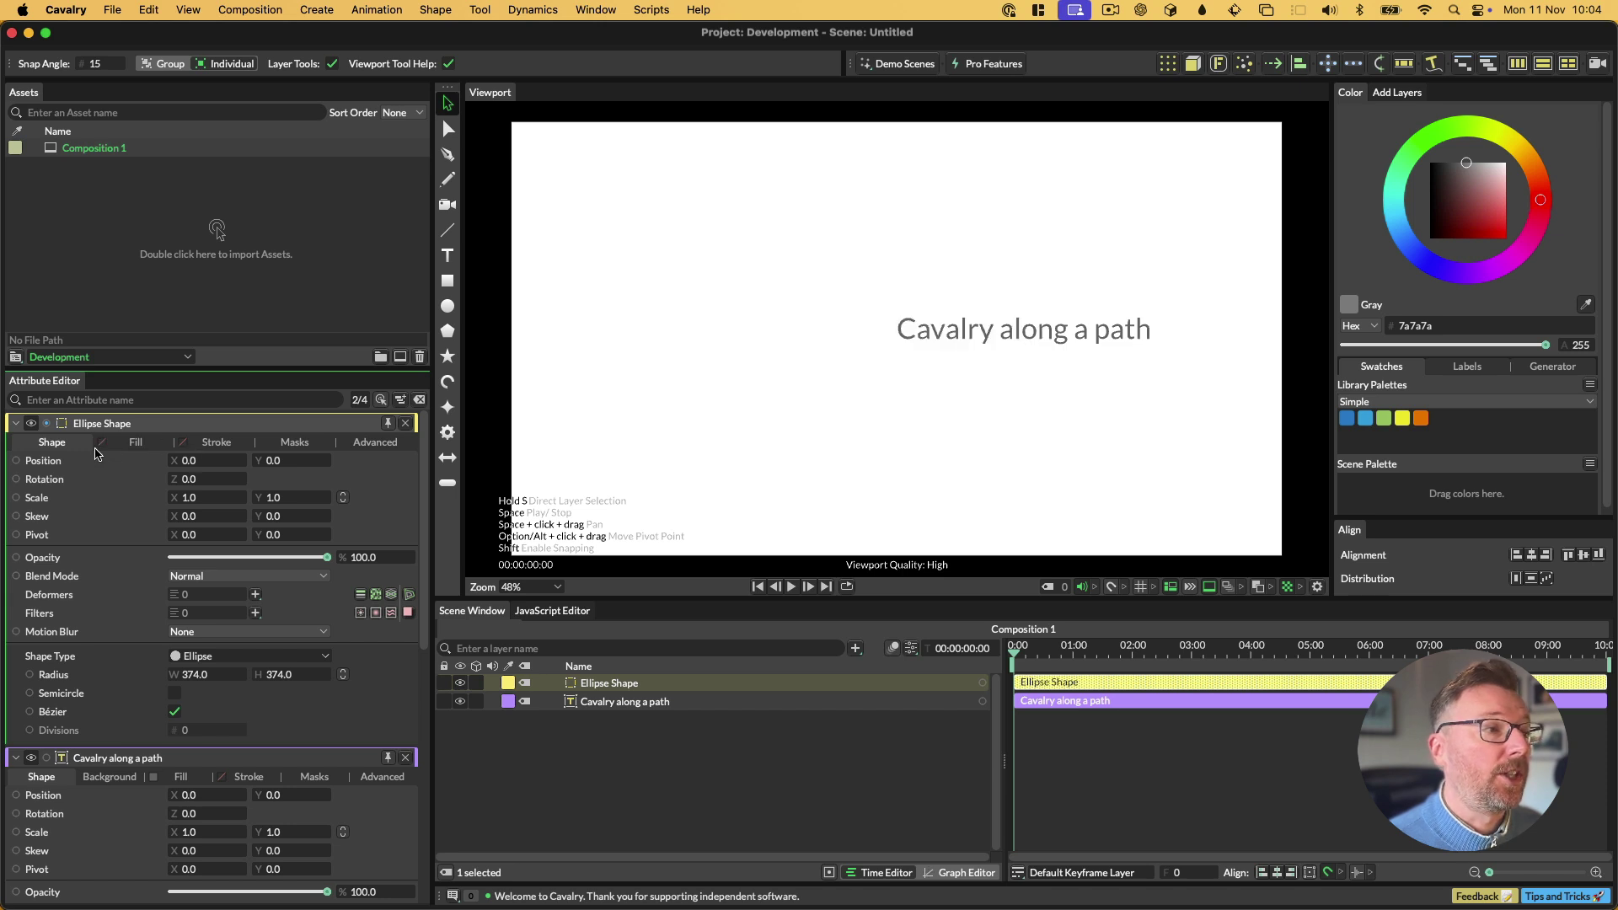
click(183, 444)
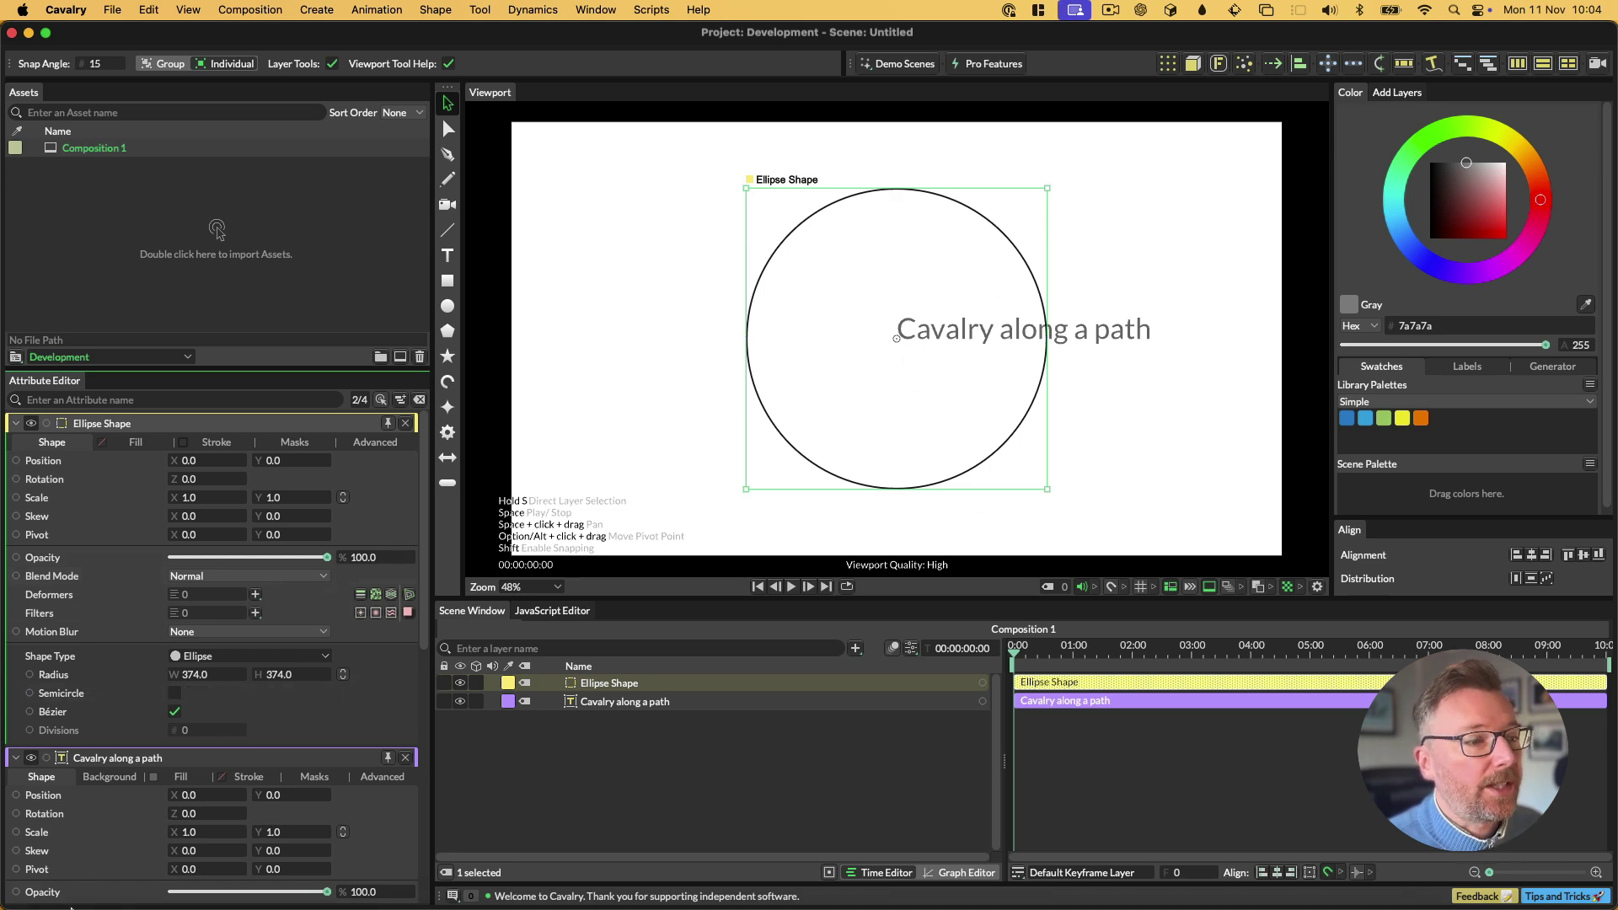
Connect the ellipse to the Text Path, enable Path Loop and slide the text around it.
scroll(396, 792, down, 10)
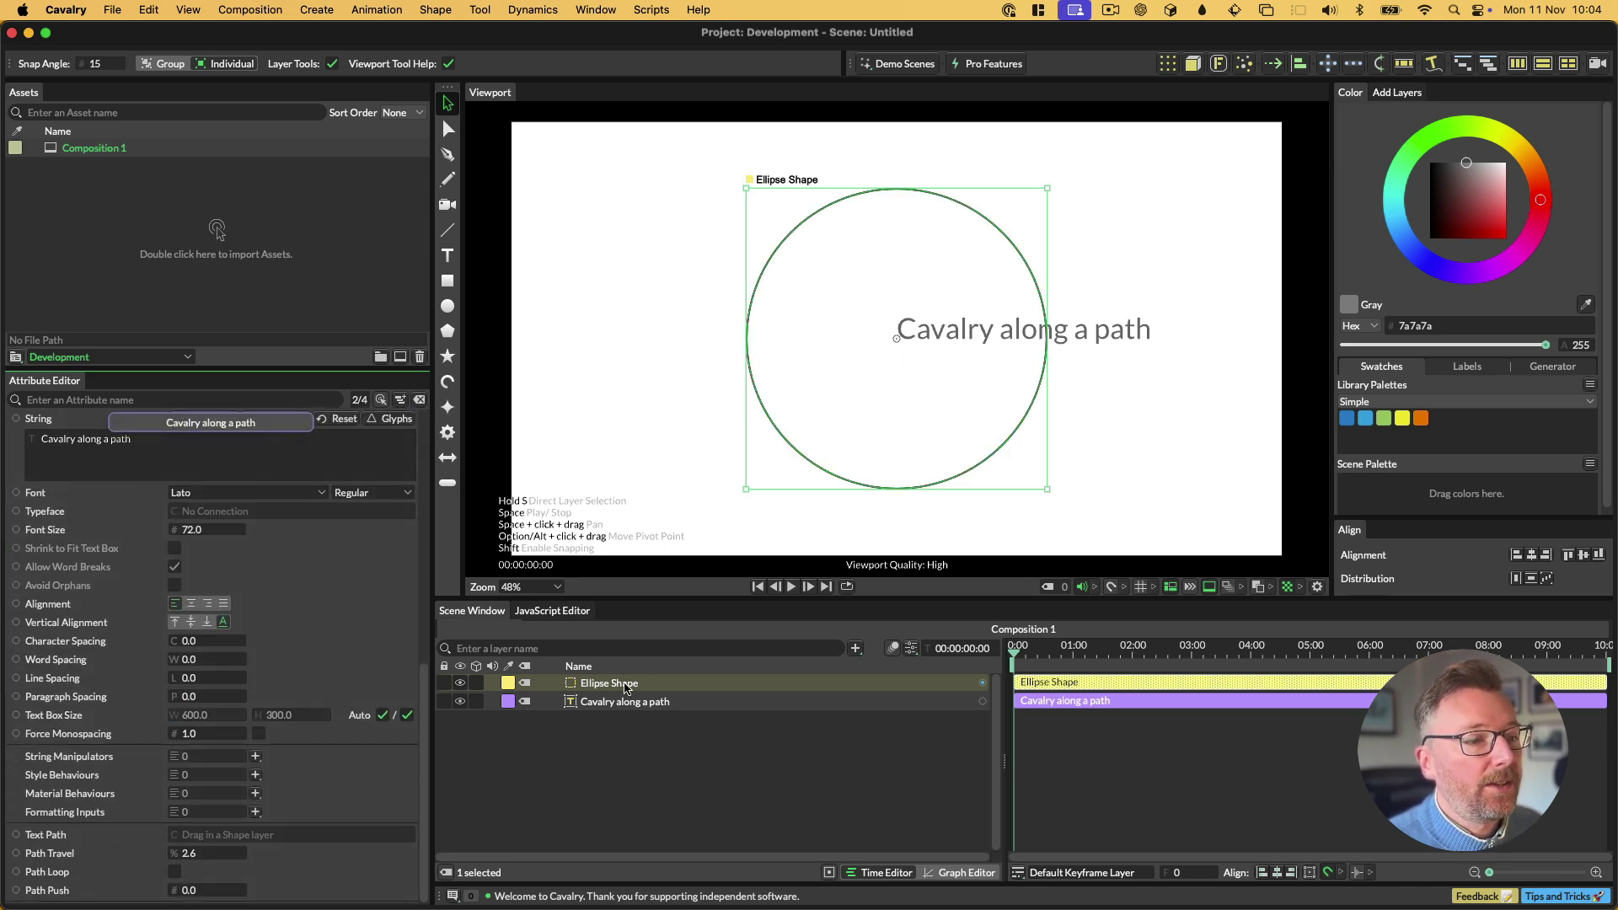
drag(627, 685, 341, 835)
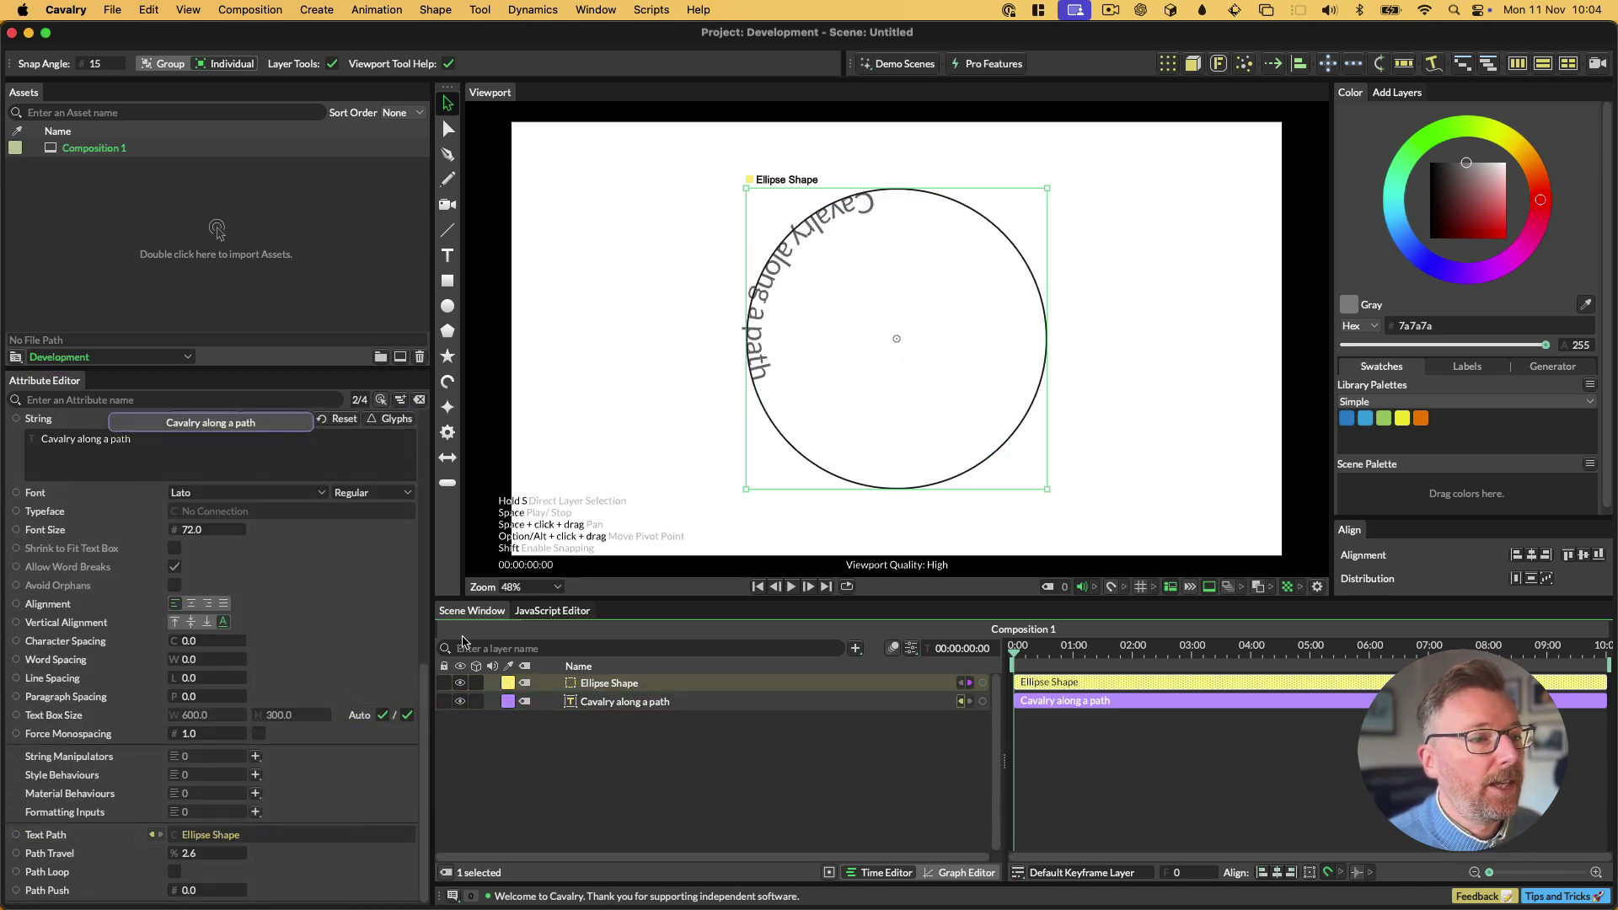
click(174, 872)
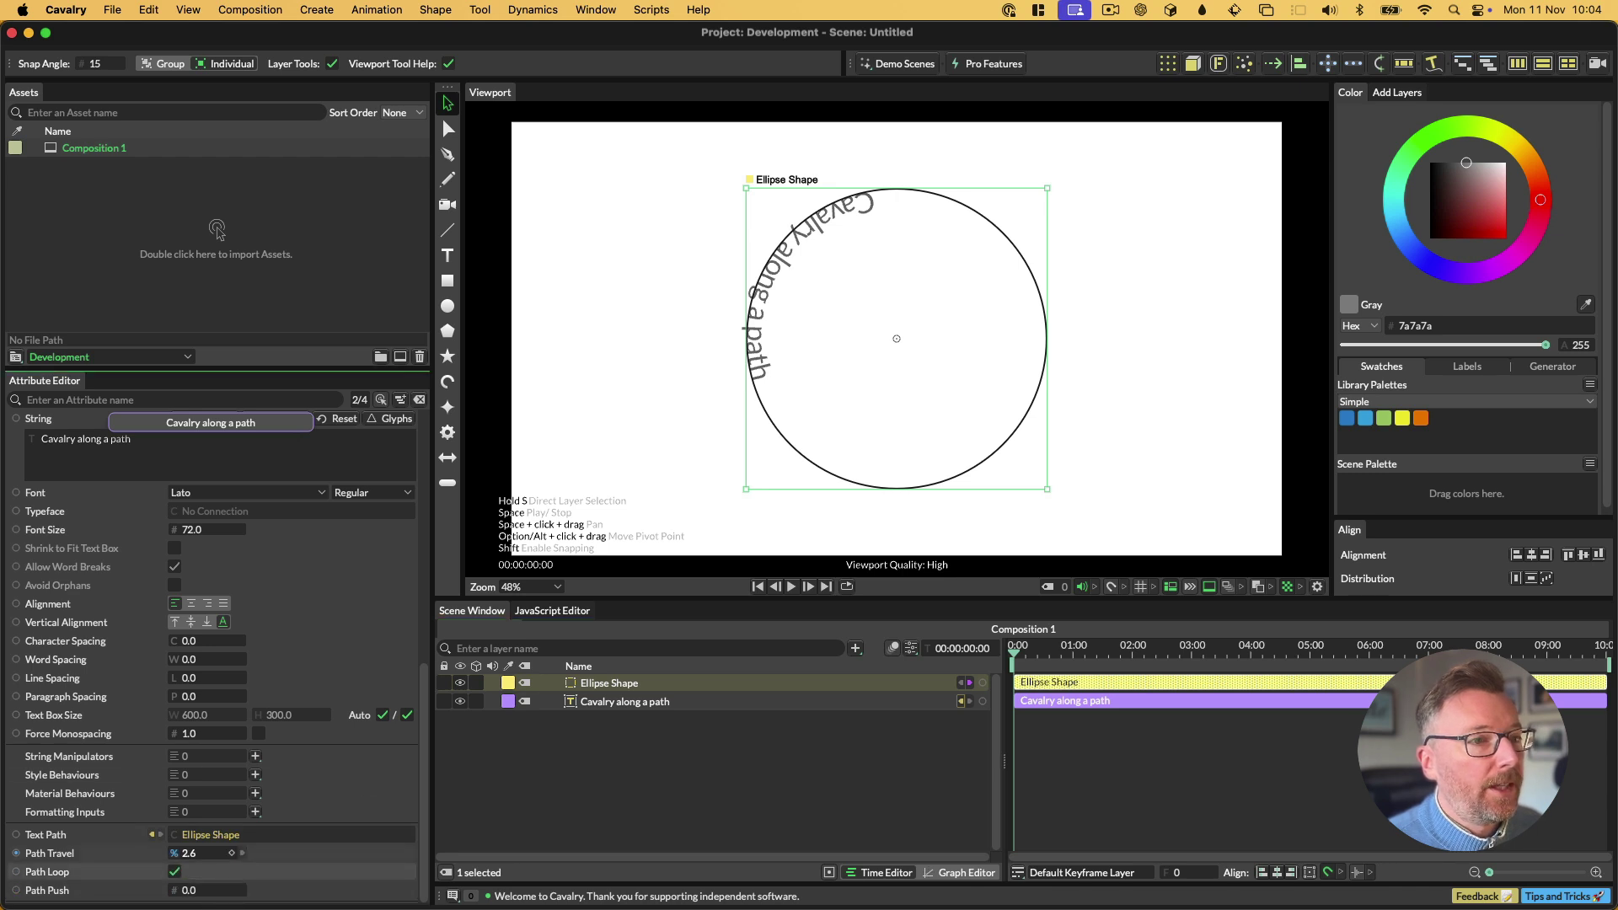
drag(211, 853, 398, 853)
Switch the Shape Type to a pentagon Polygon and set Path Travel to 648.891.
scroll(168, 623, up, 5)
click(243, 608)
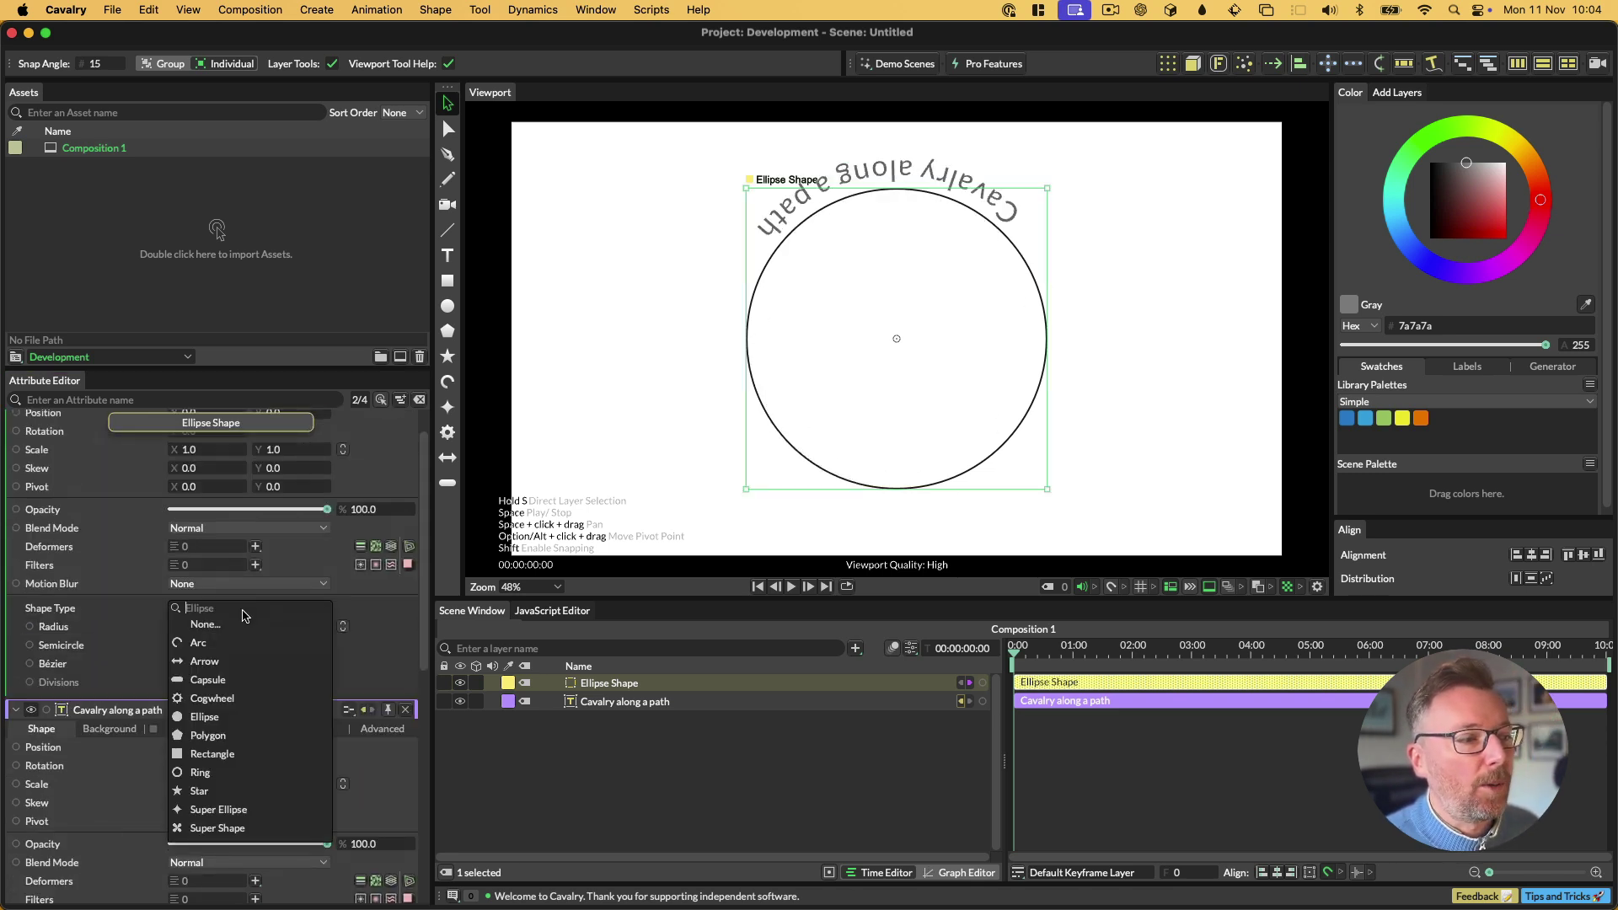
click(211, 738)
scroll(130, 792, down, 5)
drag(192, 850, 346, 849)
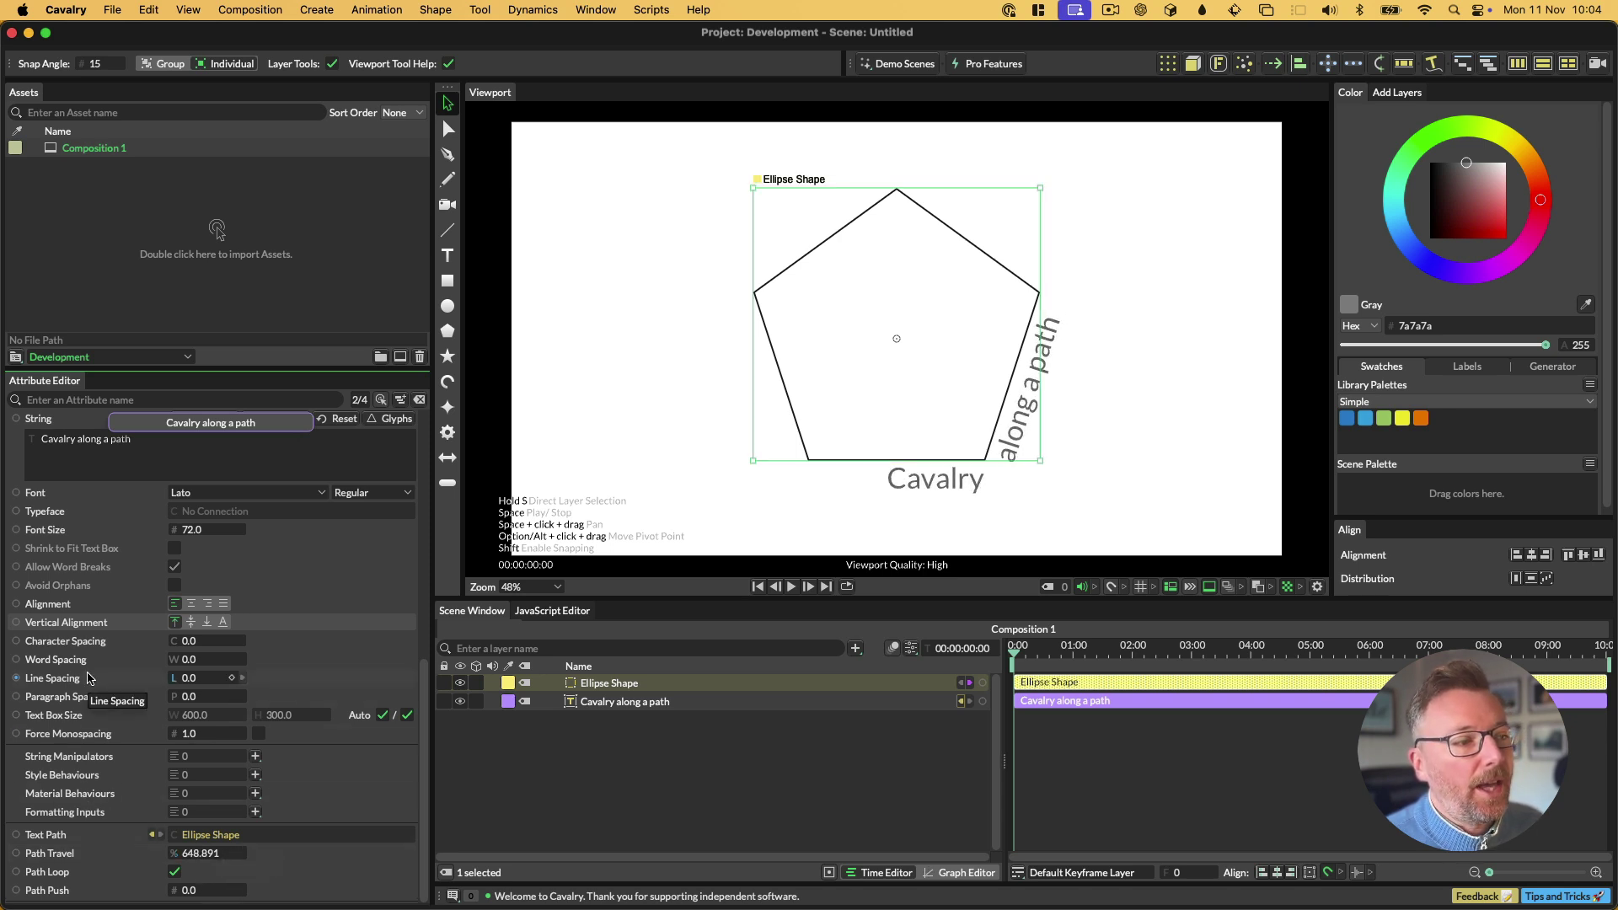
Start a new scene and draw a looping figure-eight freehand curve.
key(super+n)
click(447, 180)
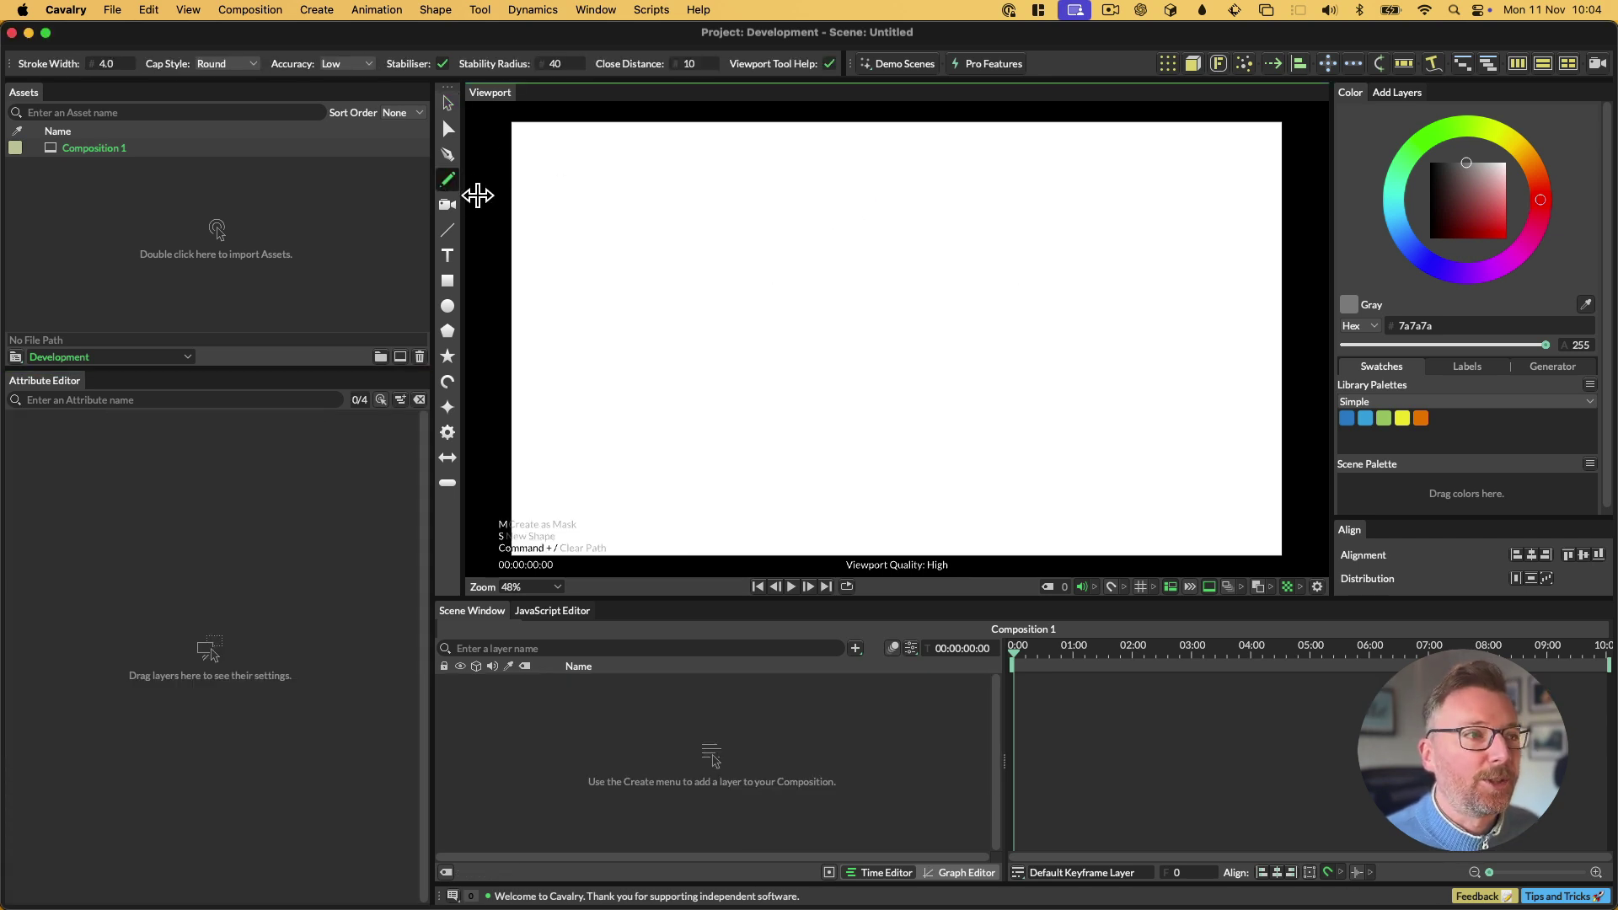
mouse_move(569, 219)
mouse_down()
mouse_move(690, 234)
mouse_move(962, 387)
mouse_move(1167, 267)
mouse_move(968, 217)
mouse_move(730, 396)
mouse_move(697, 375)
mouse_up()
Give the curve a Gradient stroke colour and raise the stroke Width to about 44.3.
click(729, 684)
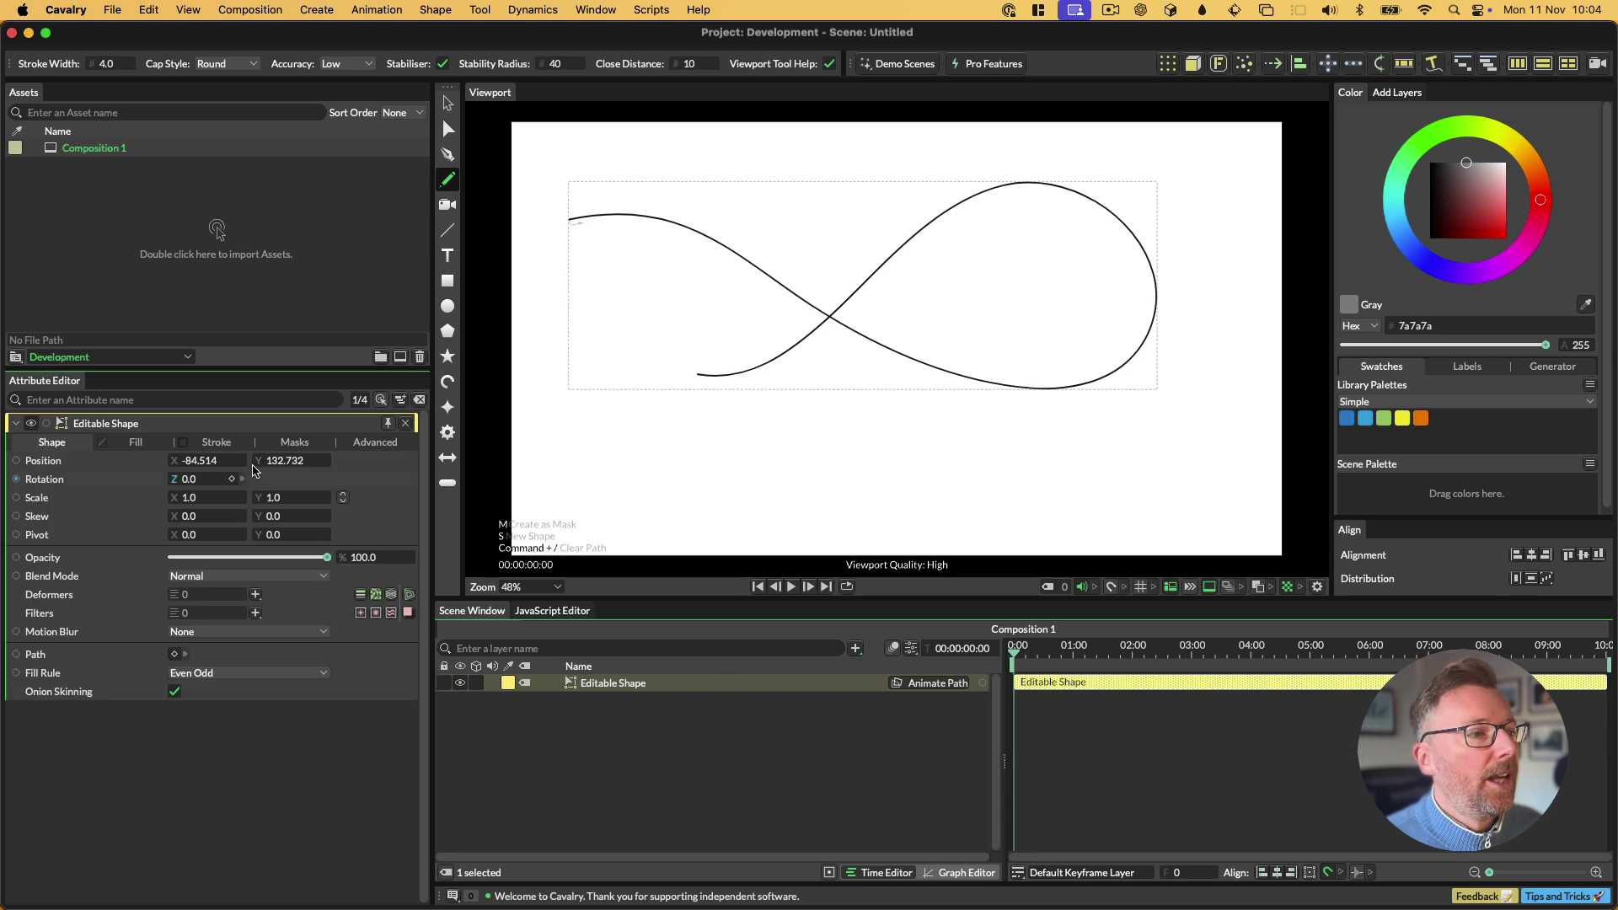
click(217, 441)
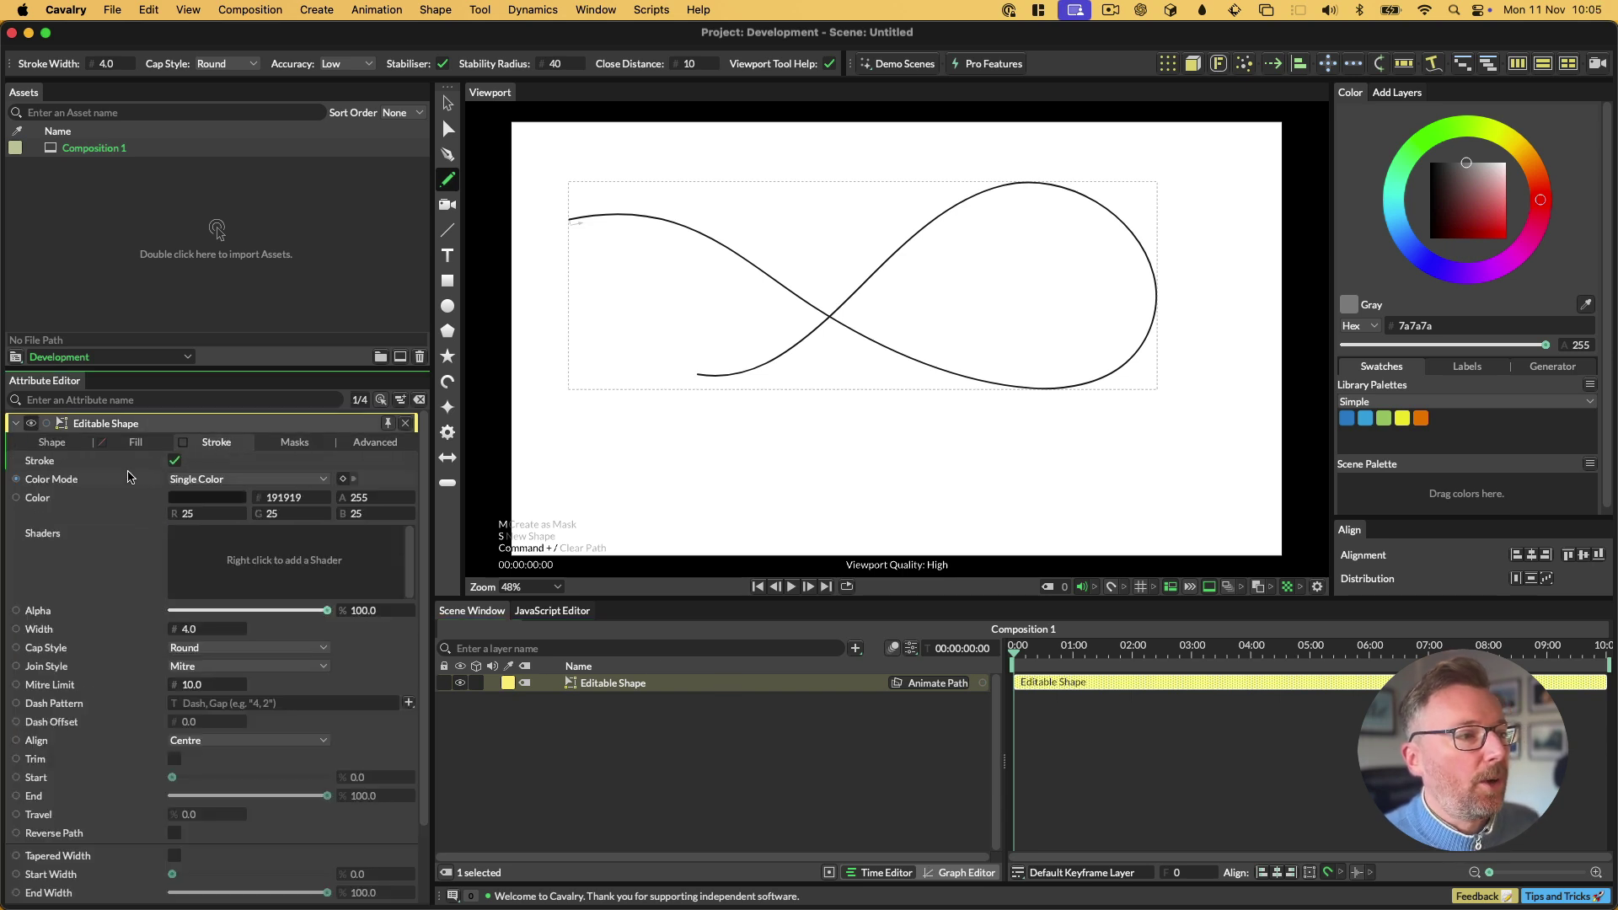
click(278, 480)
click(215, 501)
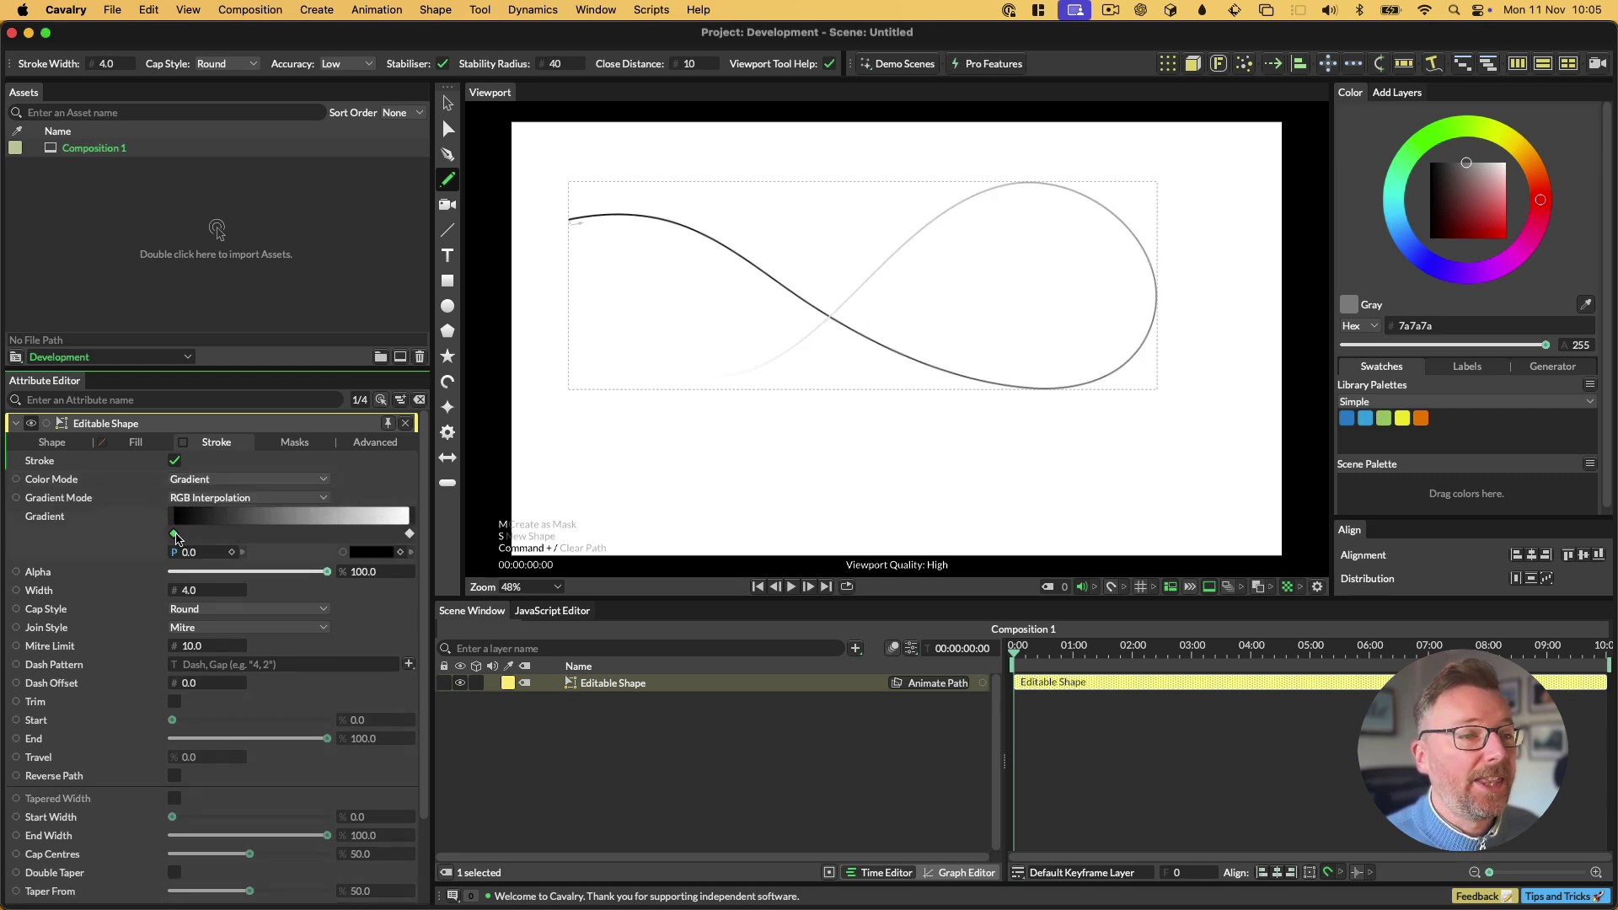
mouse_move(176, 538)
mouse_down()
mouse_move(270, 539)
mouse_move(116, 554)
mouse_up()
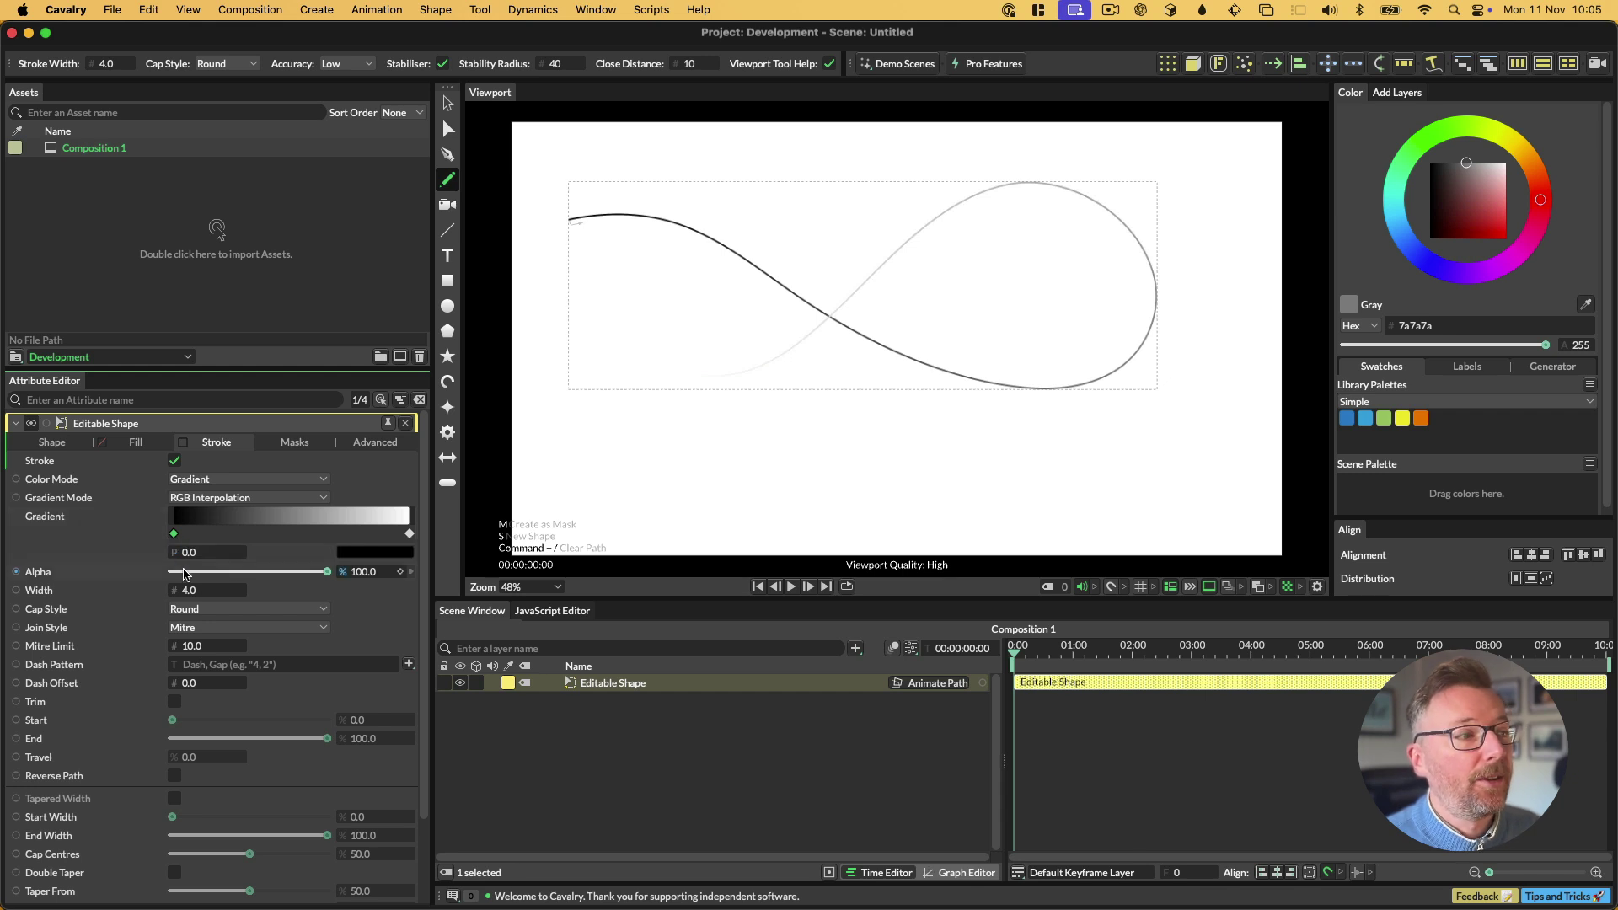
drag(193, 590, 287, 590)
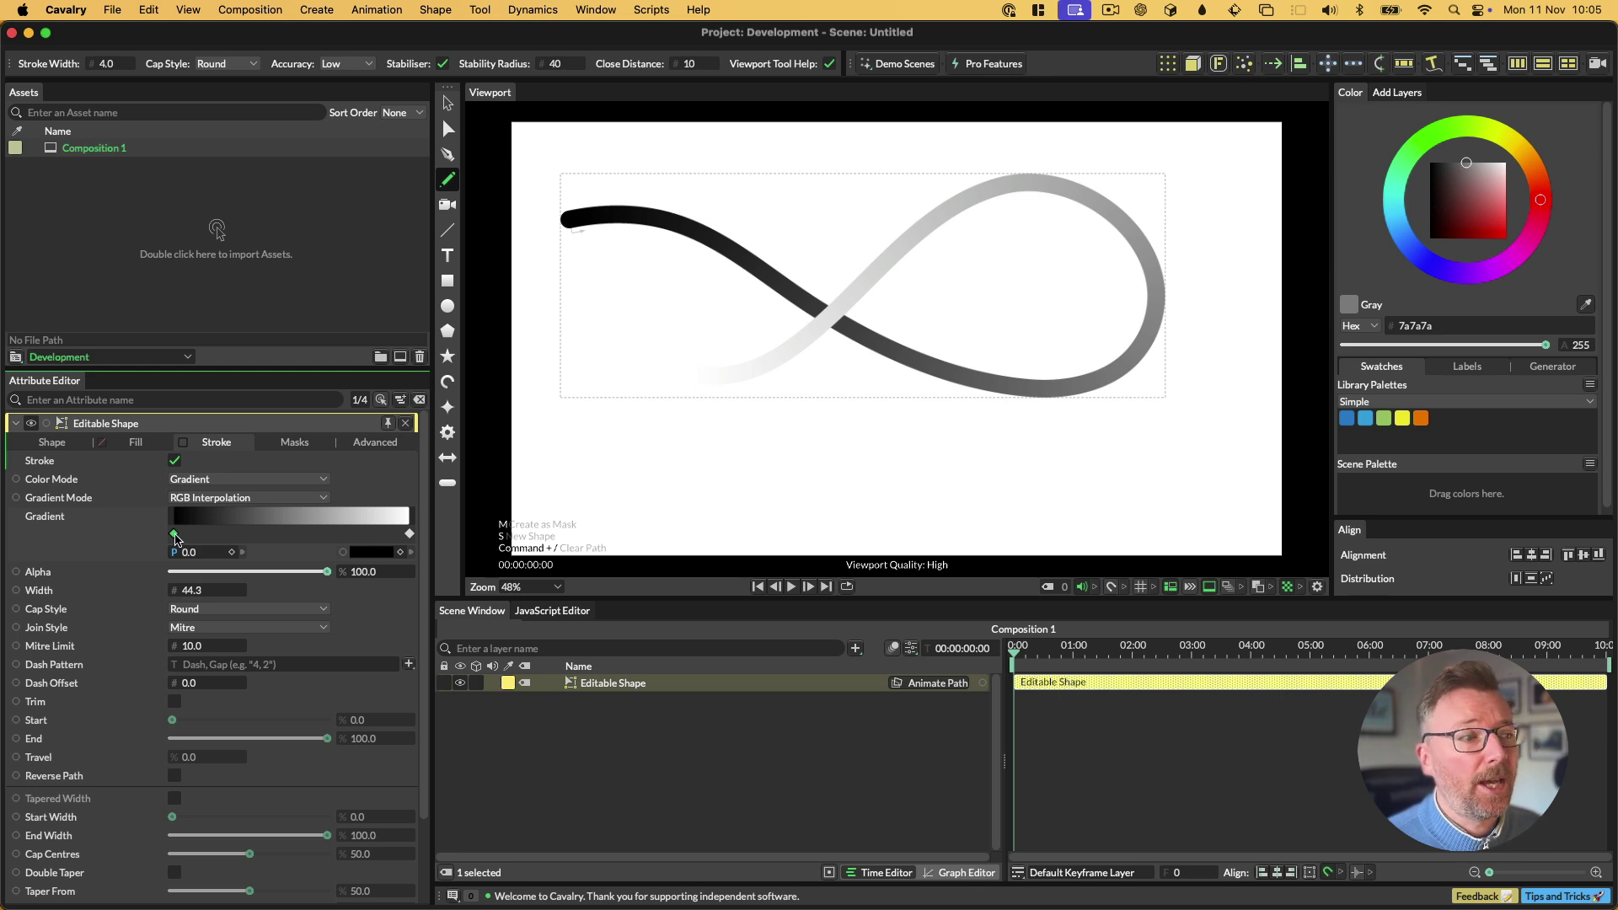
drag(175, 537, 135, 531)
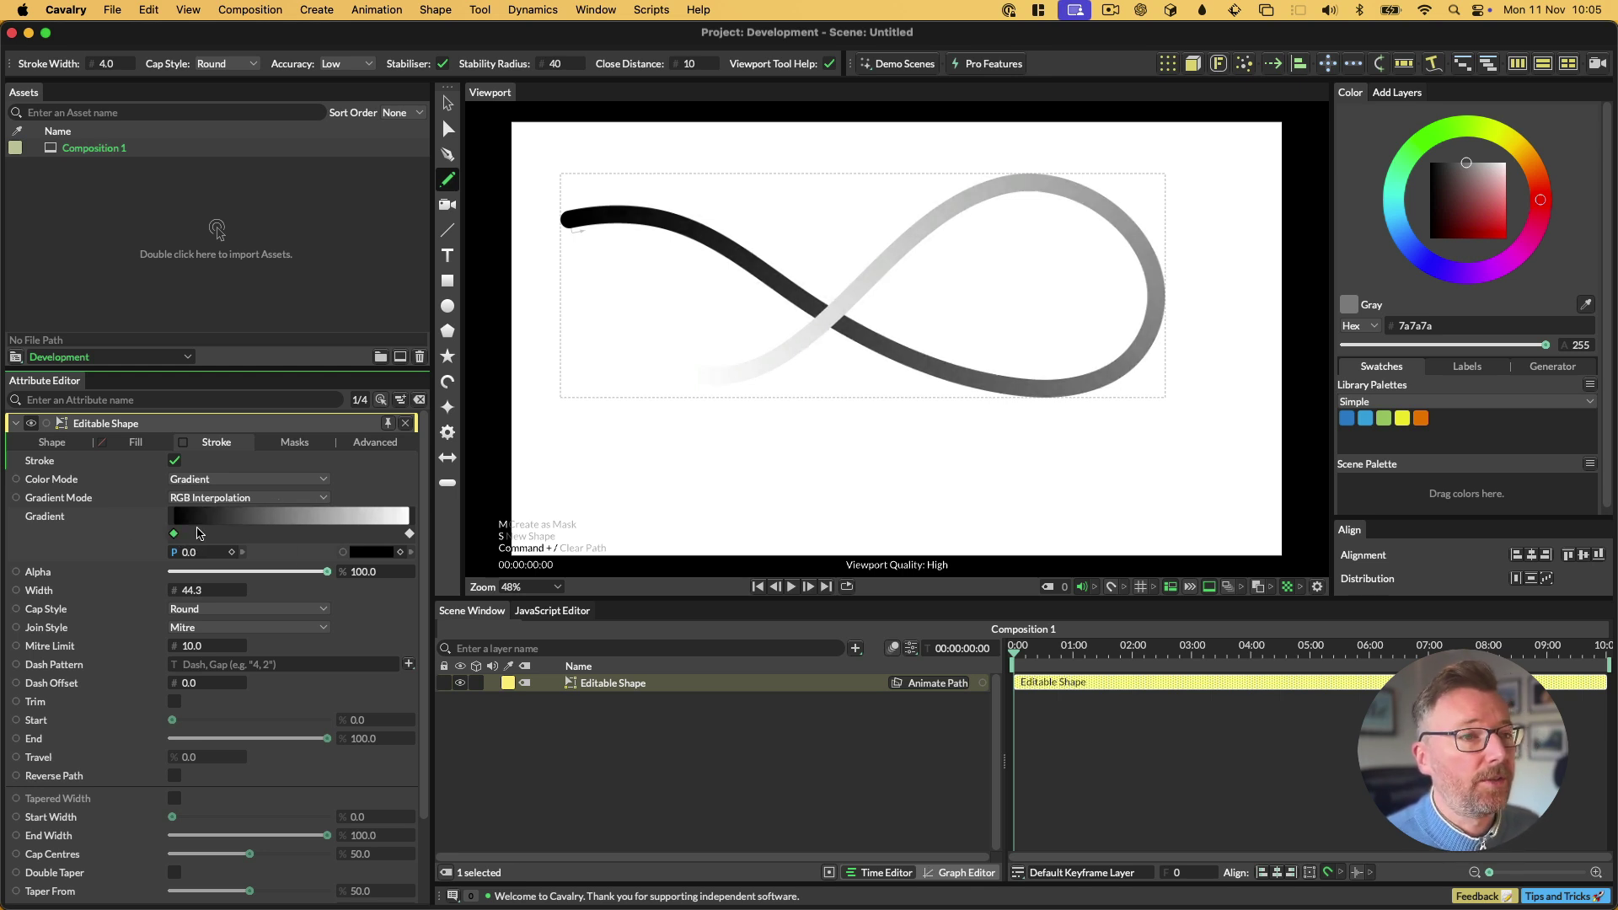
click(124, 533)
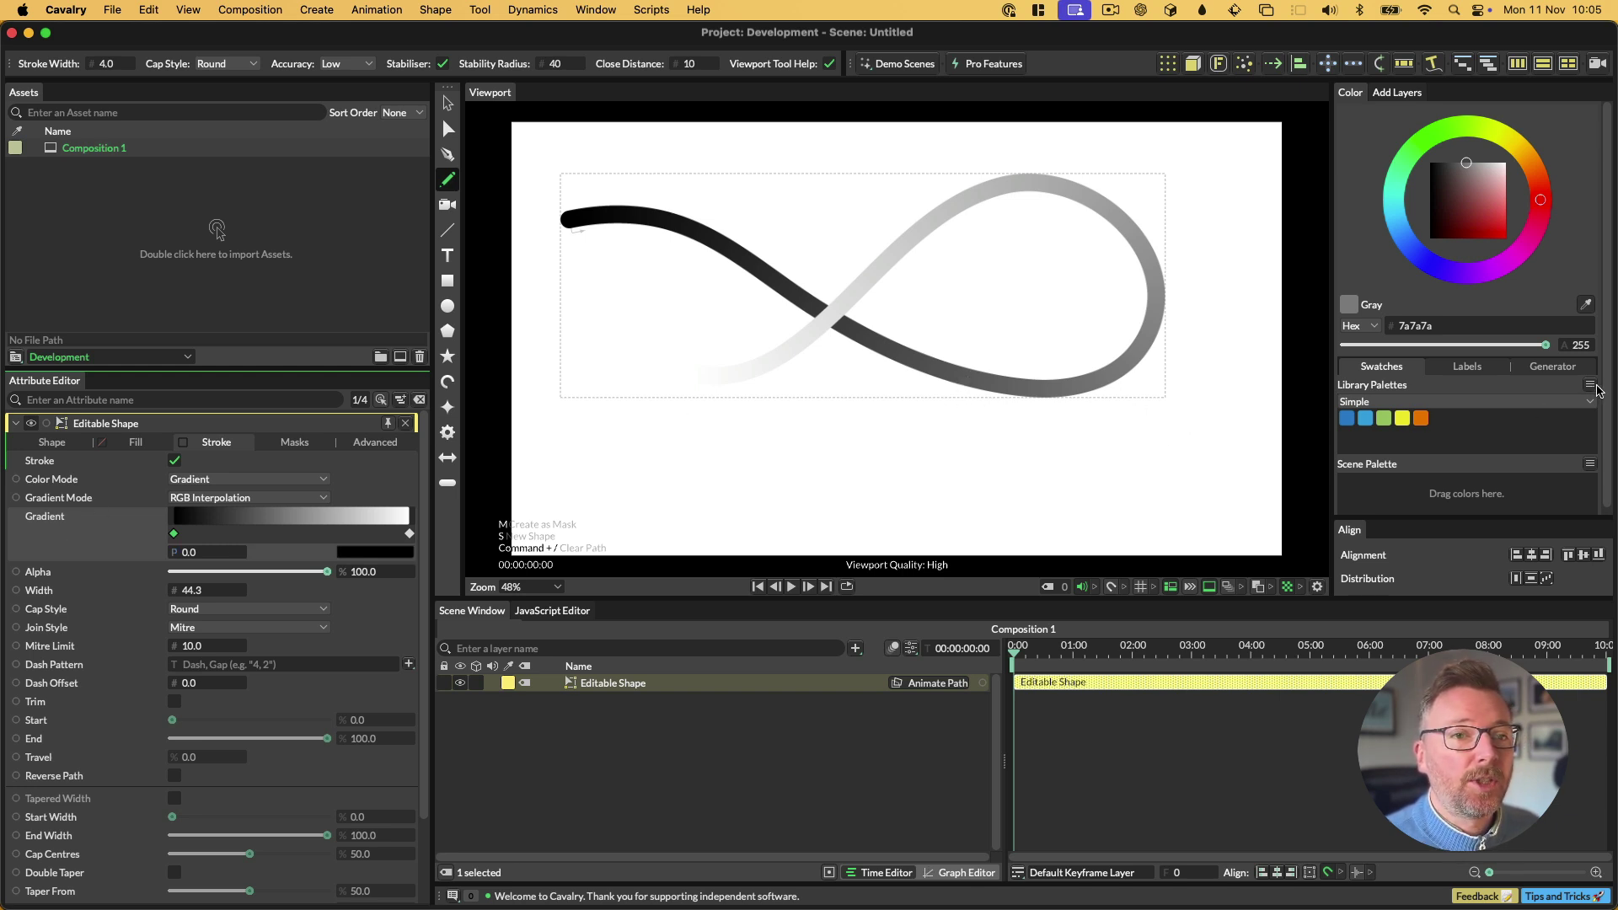
Apply the Simple palette gradient with HSV Interpolation (Short Path) and a Dash Pattern of 150.
click(1590, 387)
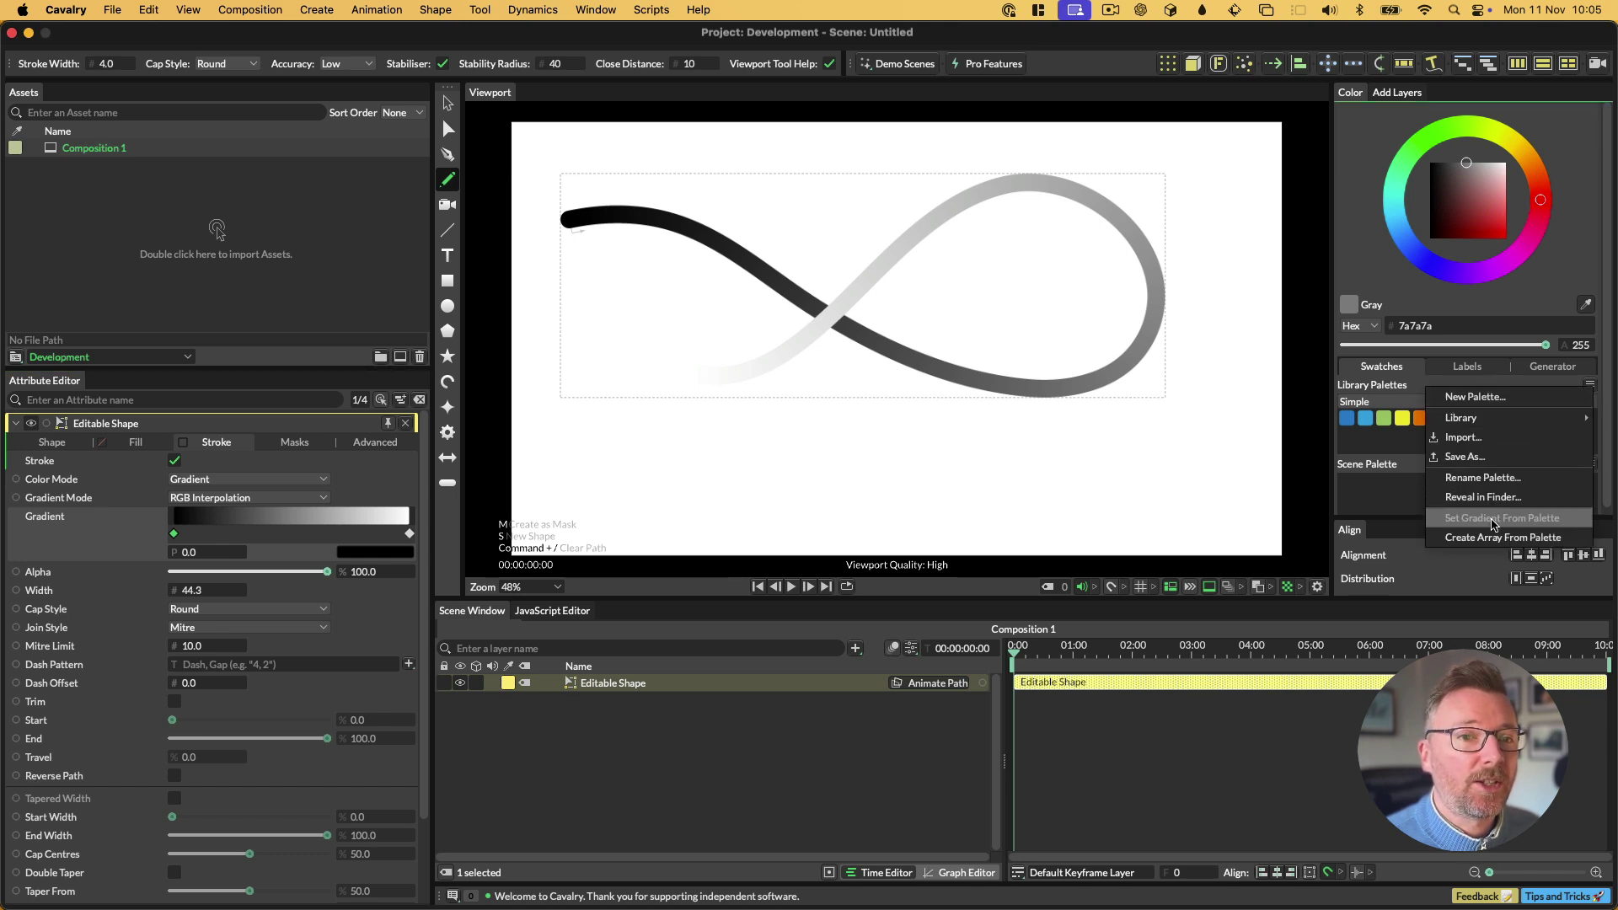
click(1494, 519)
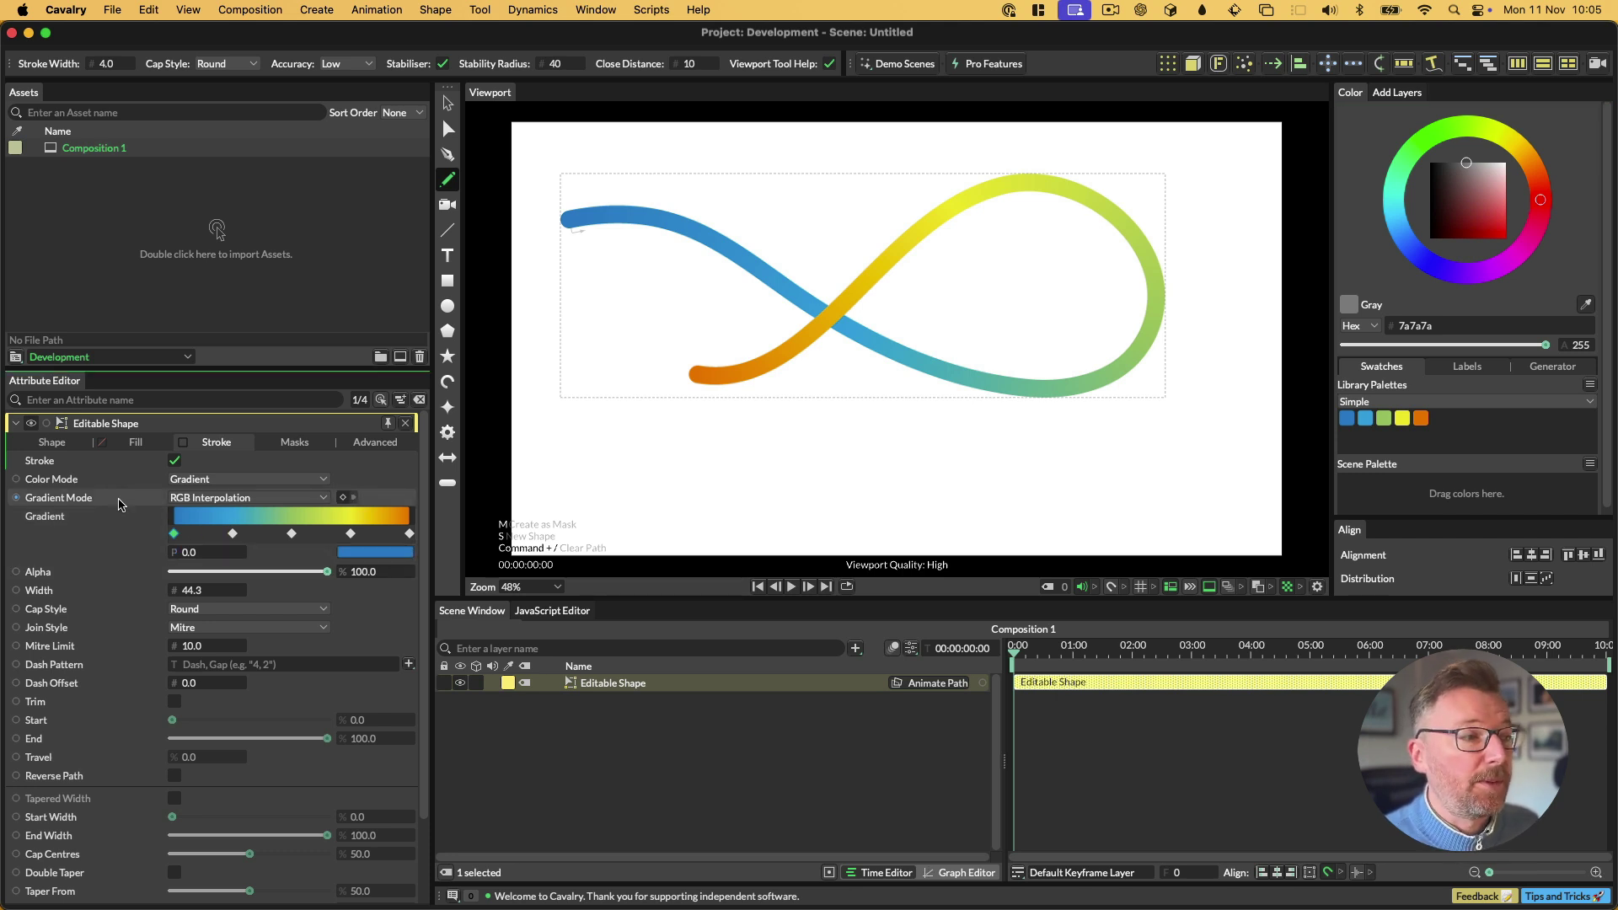
click(247, 501)
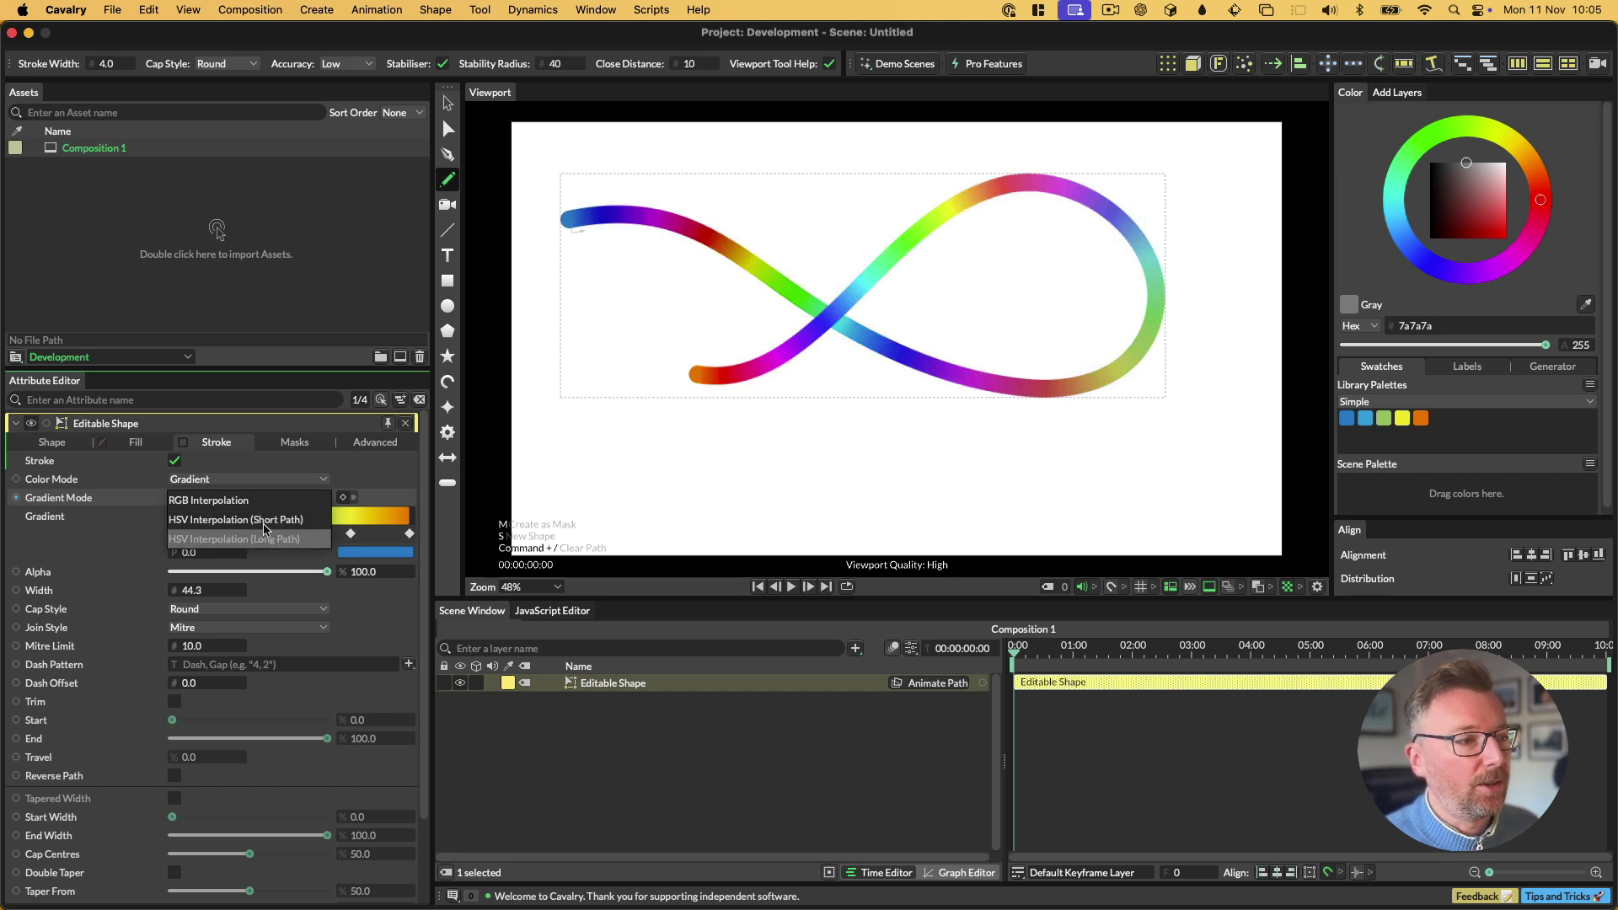
click(267, 519)
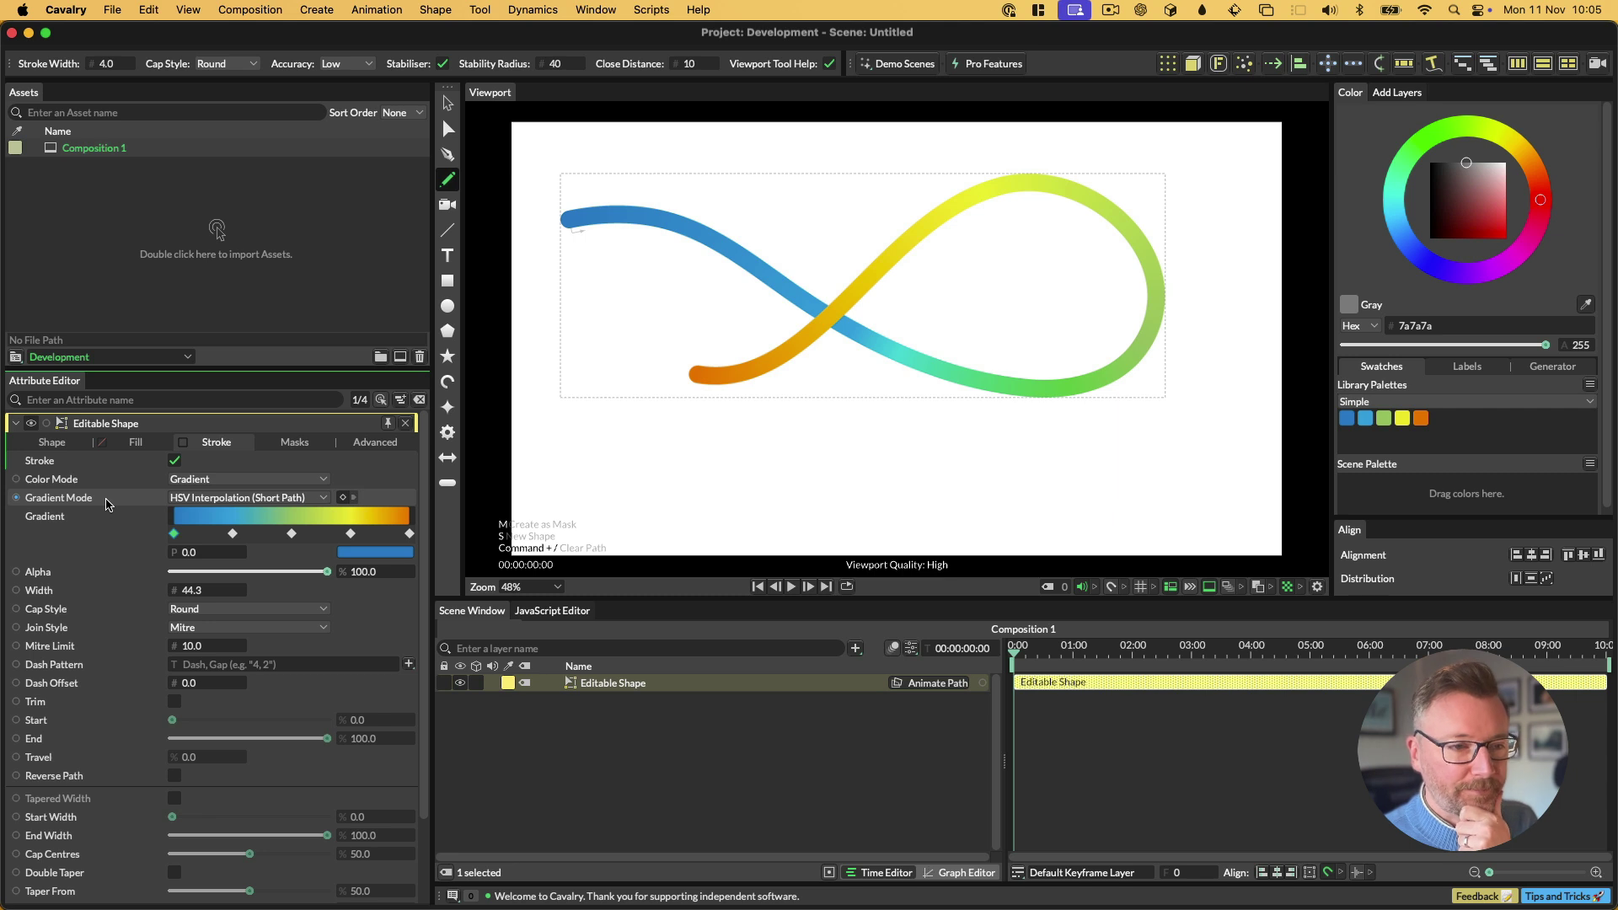
click(234, 665)
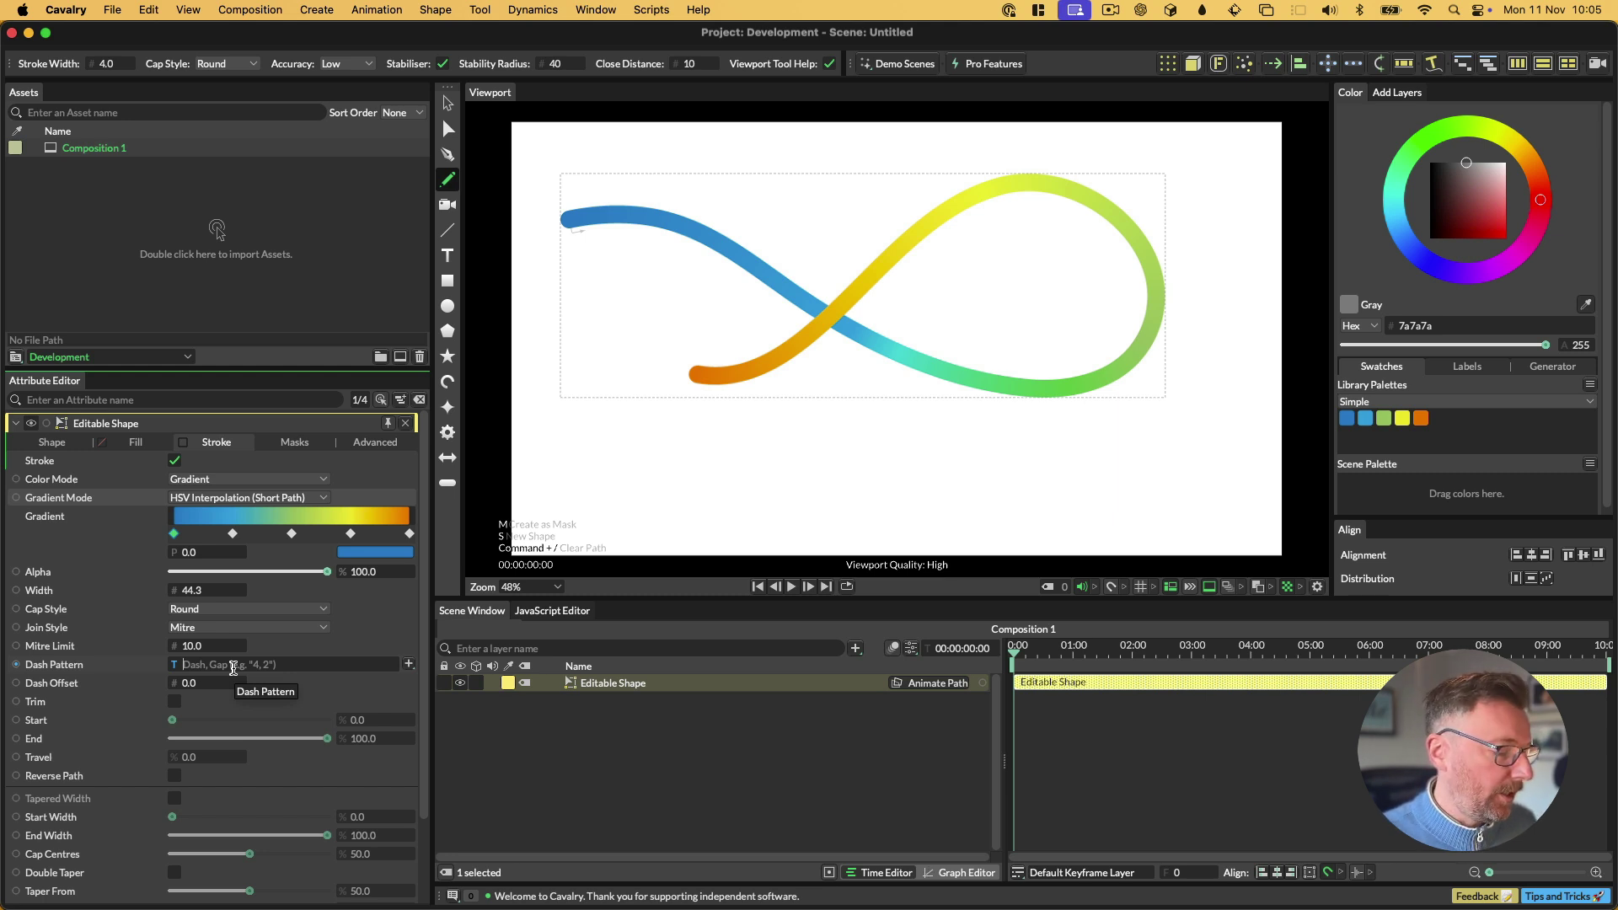
text(150)
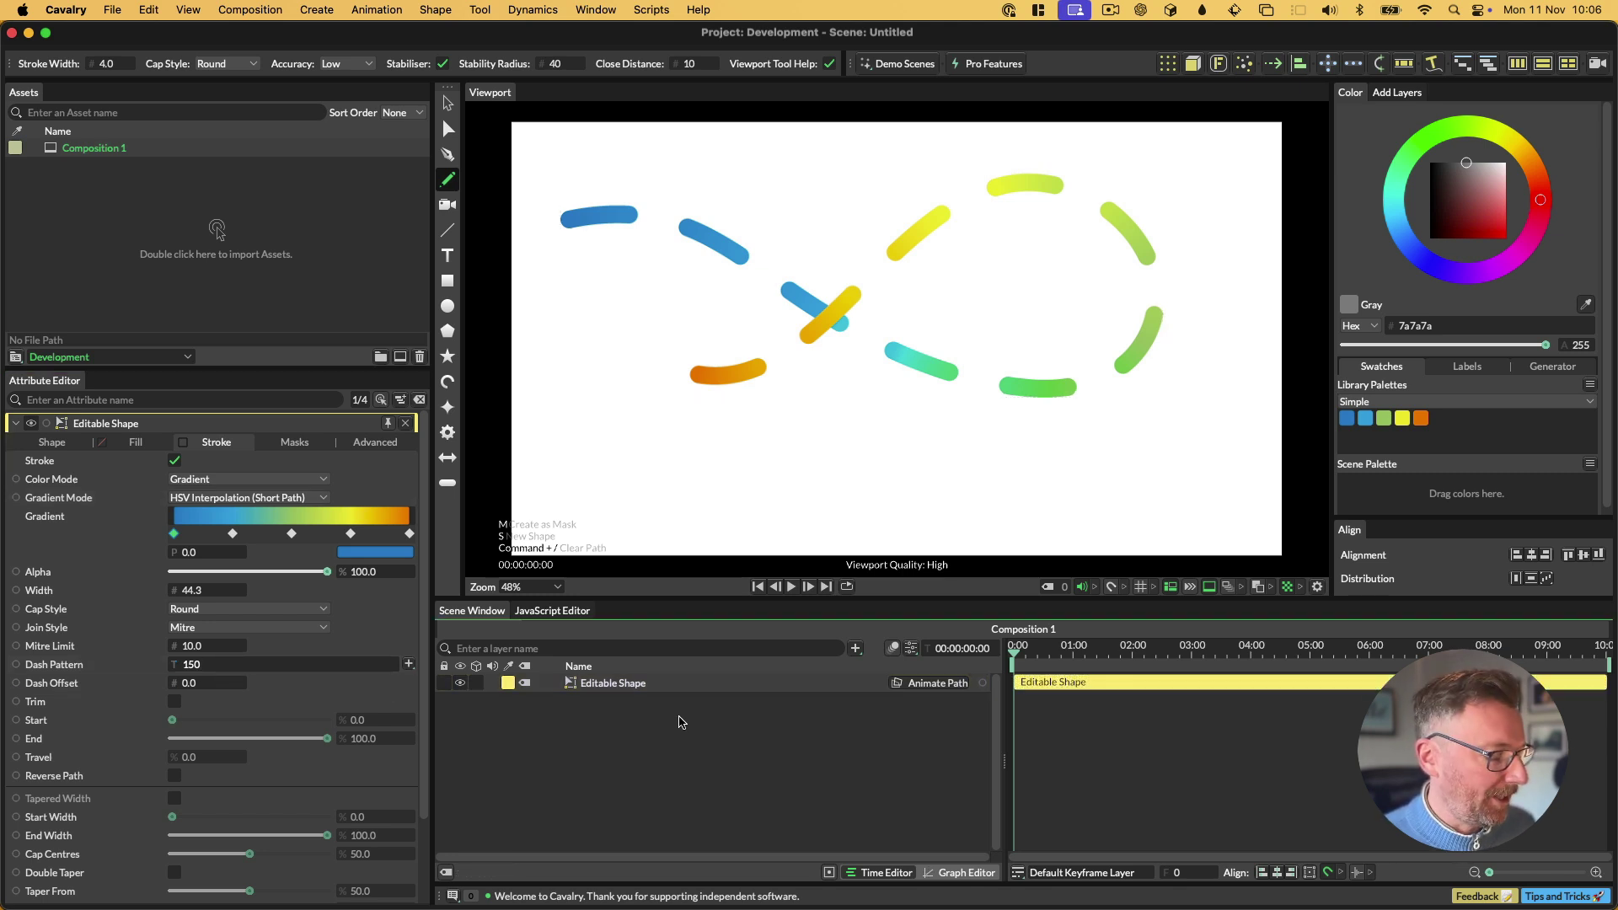
Discard the old scene, pencil-draw a looping path and add a Knot deformer to it.
key(super+n)
click(690, 447)
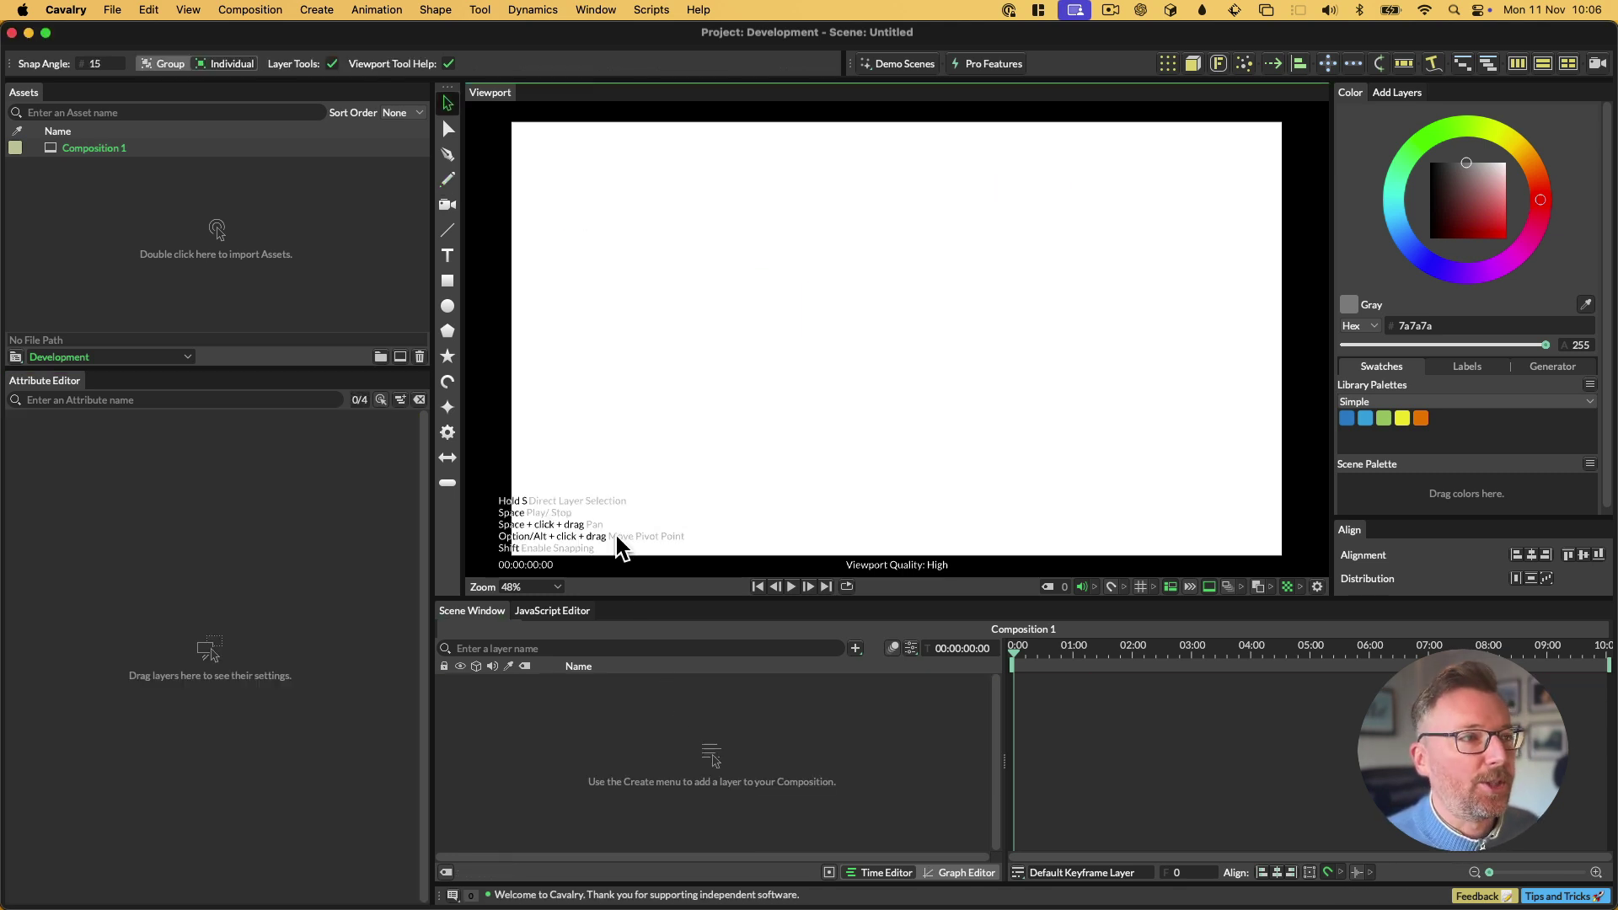
click(443, 180)
mouse_move(649, 321)
mouse_down()
mouse_move(797, 308)
mouse_move(802, 207)
mouse_move(742, 259)
mouse_move(831, 427)
mouse_move(821, 520)
mouse_move(751, 410)
mouse_move(938, 392)
mouse_move(1130, 305)
mouse_move(1040, 252)
mouse_move(1004, 401)
mouse_move(1084, 530)
mouse_move(994, 498)
mouse_move(1180, 394)
mouse_up()
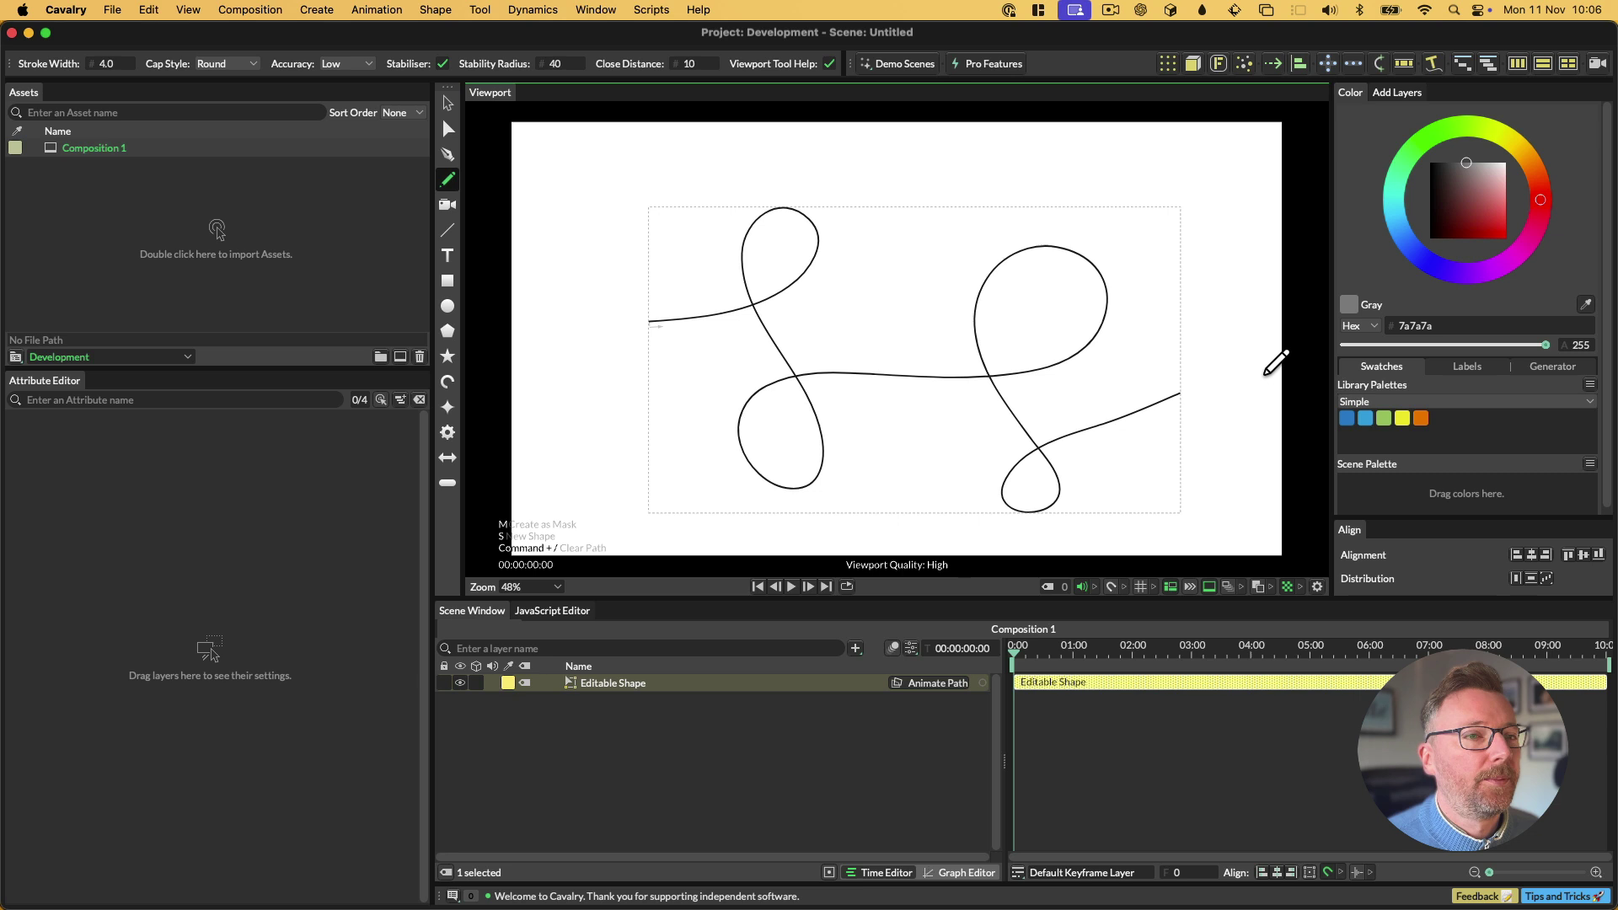
click(633, 685)
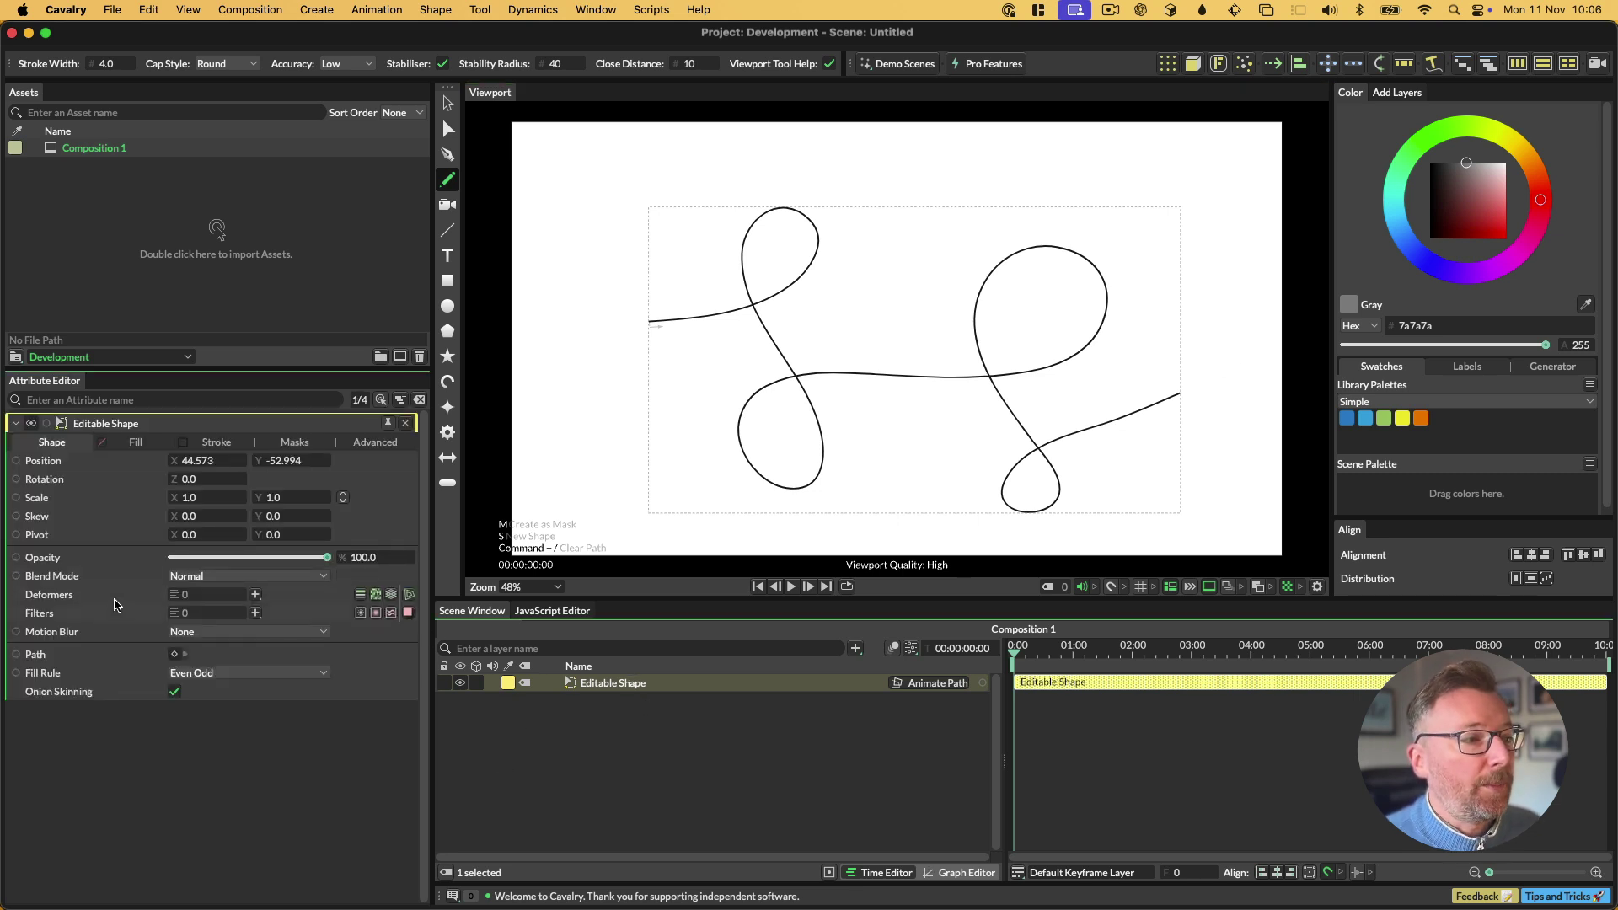
click(255, 595)
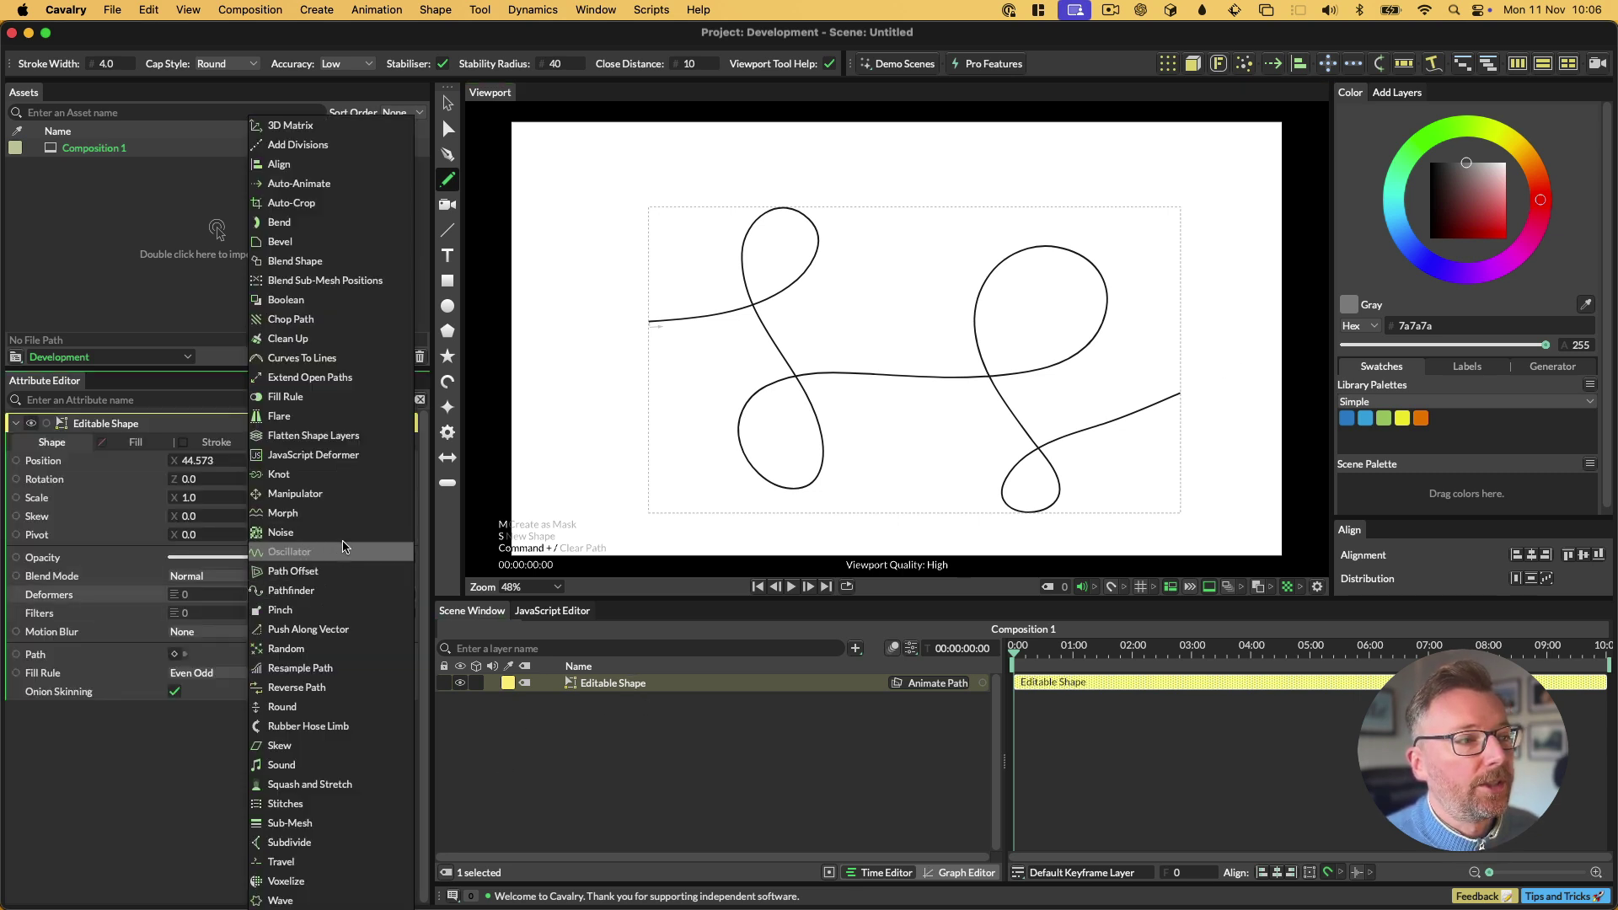
click(286, 480)
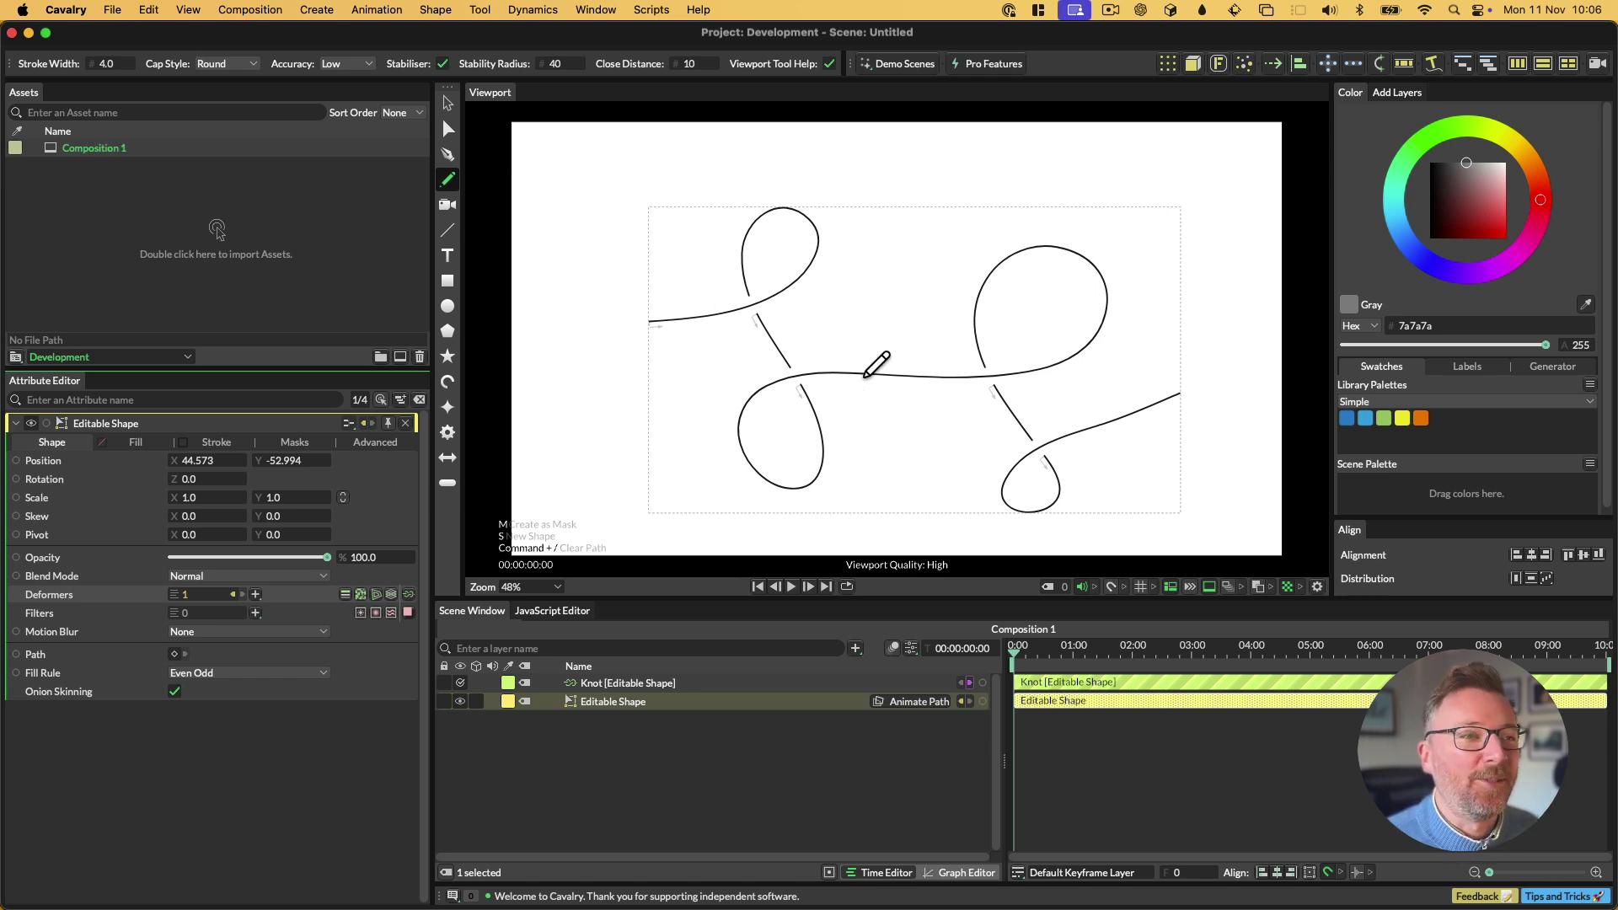
Try the Knot modes Under First and gaps on both strands, widening the gaps, then return to Over First.
shift+click(657, 682)
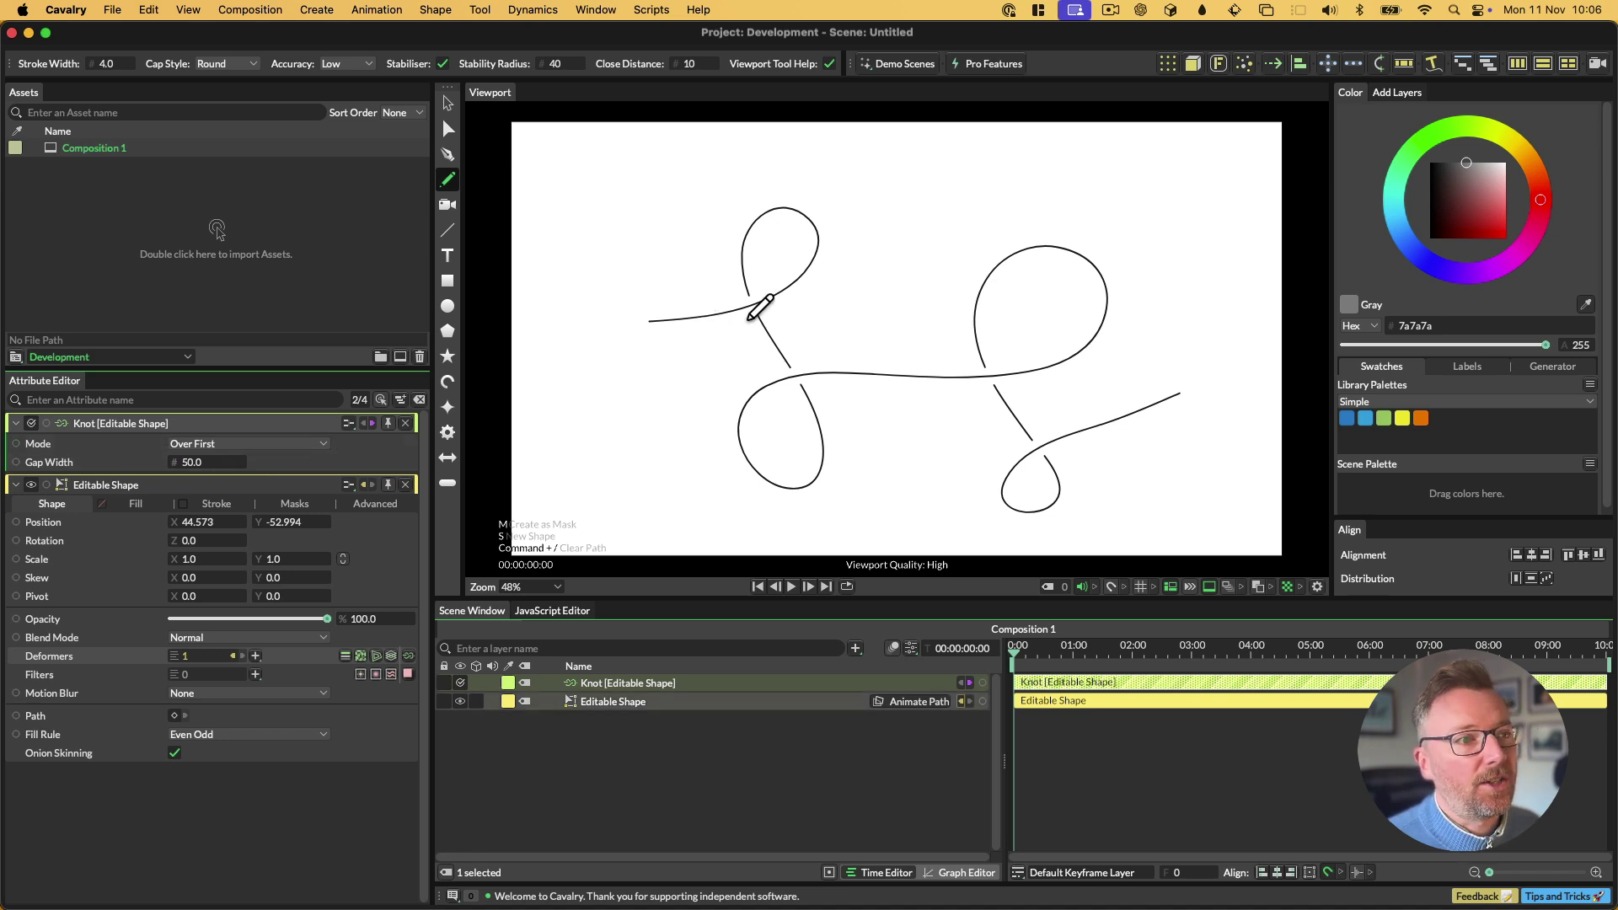
click(321, 441)
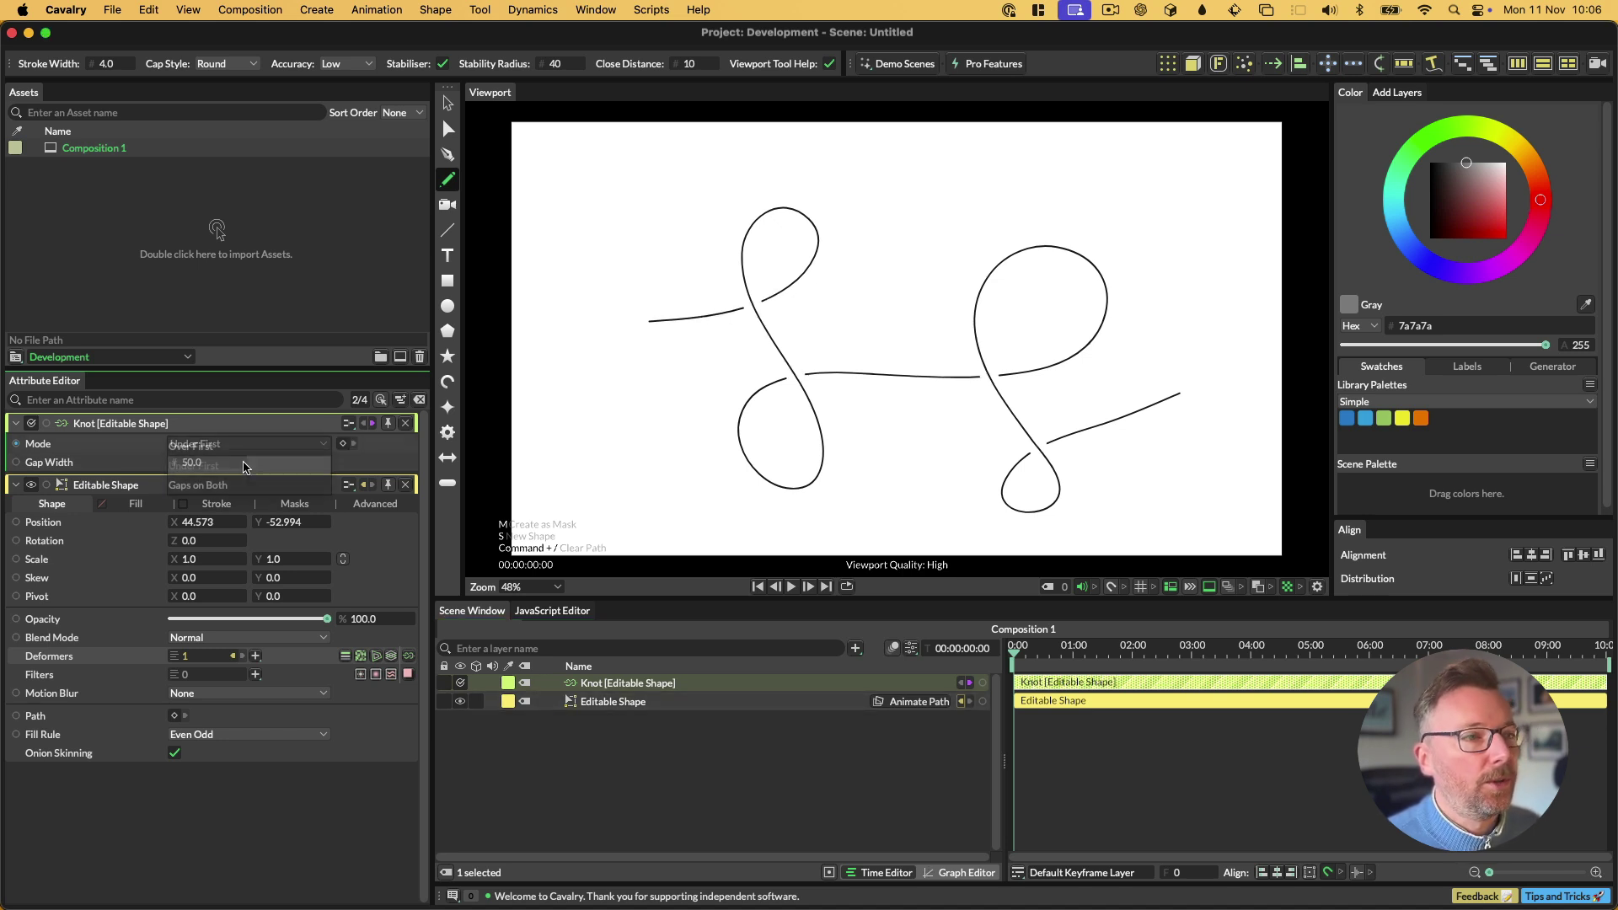
click(219, 462)
click(225, 448)
click(219, 469)
drag(194, 462, 177, 496)
click(232, 443)
click(226, 405)
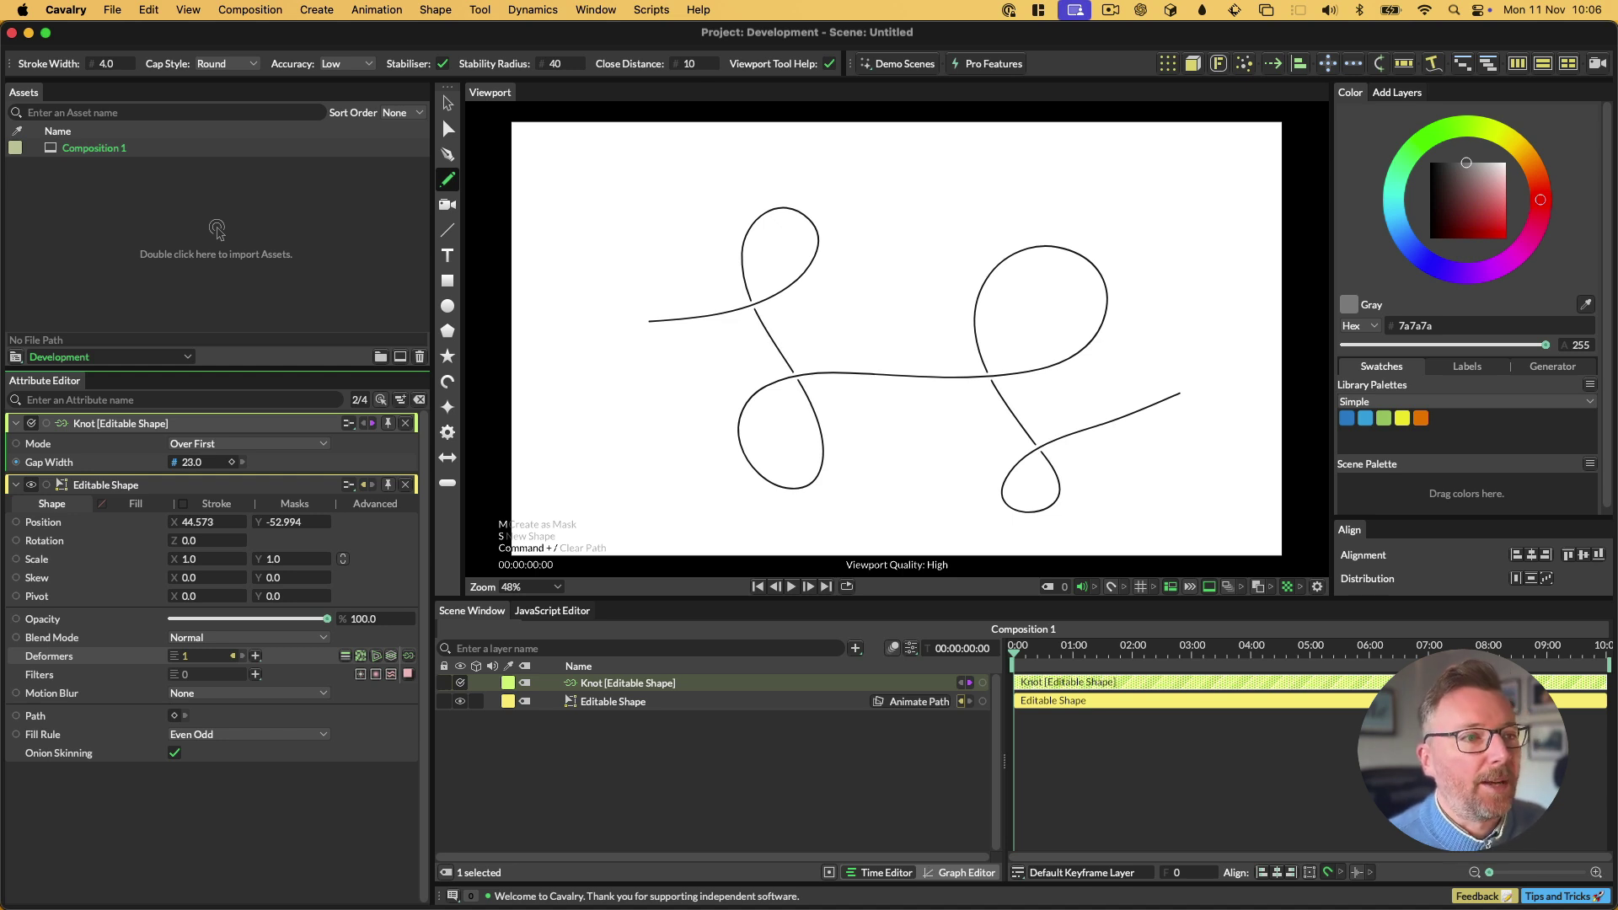
Increase the knot's Gap Width, then start another new scene.
right_click(131, 466)
mouse_move(236, 614)
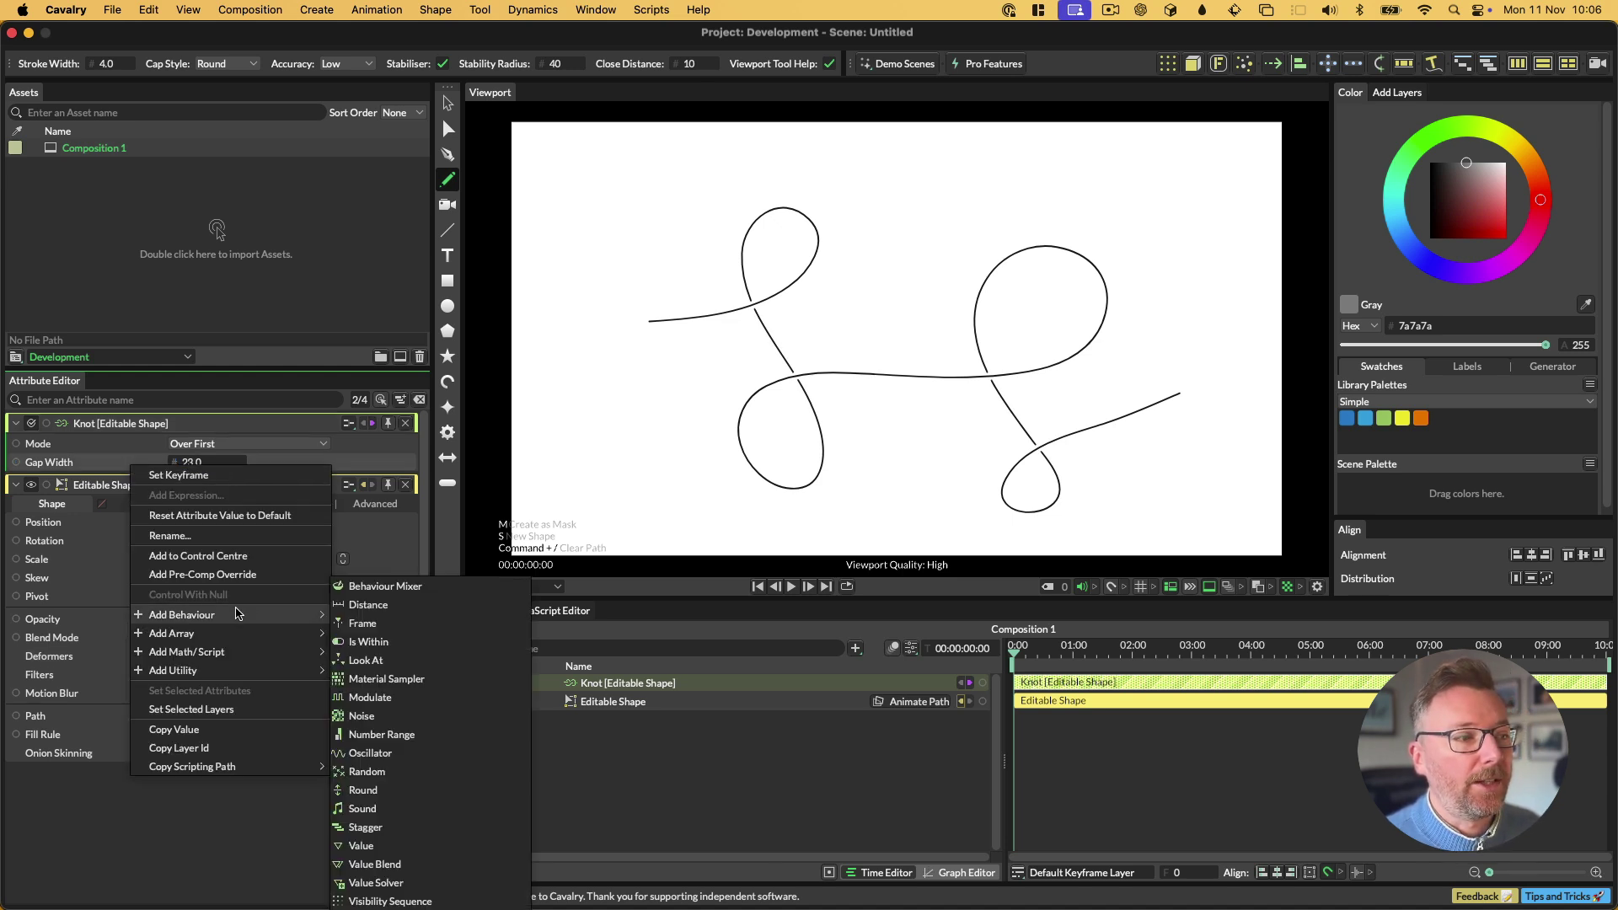
click(99, 466)
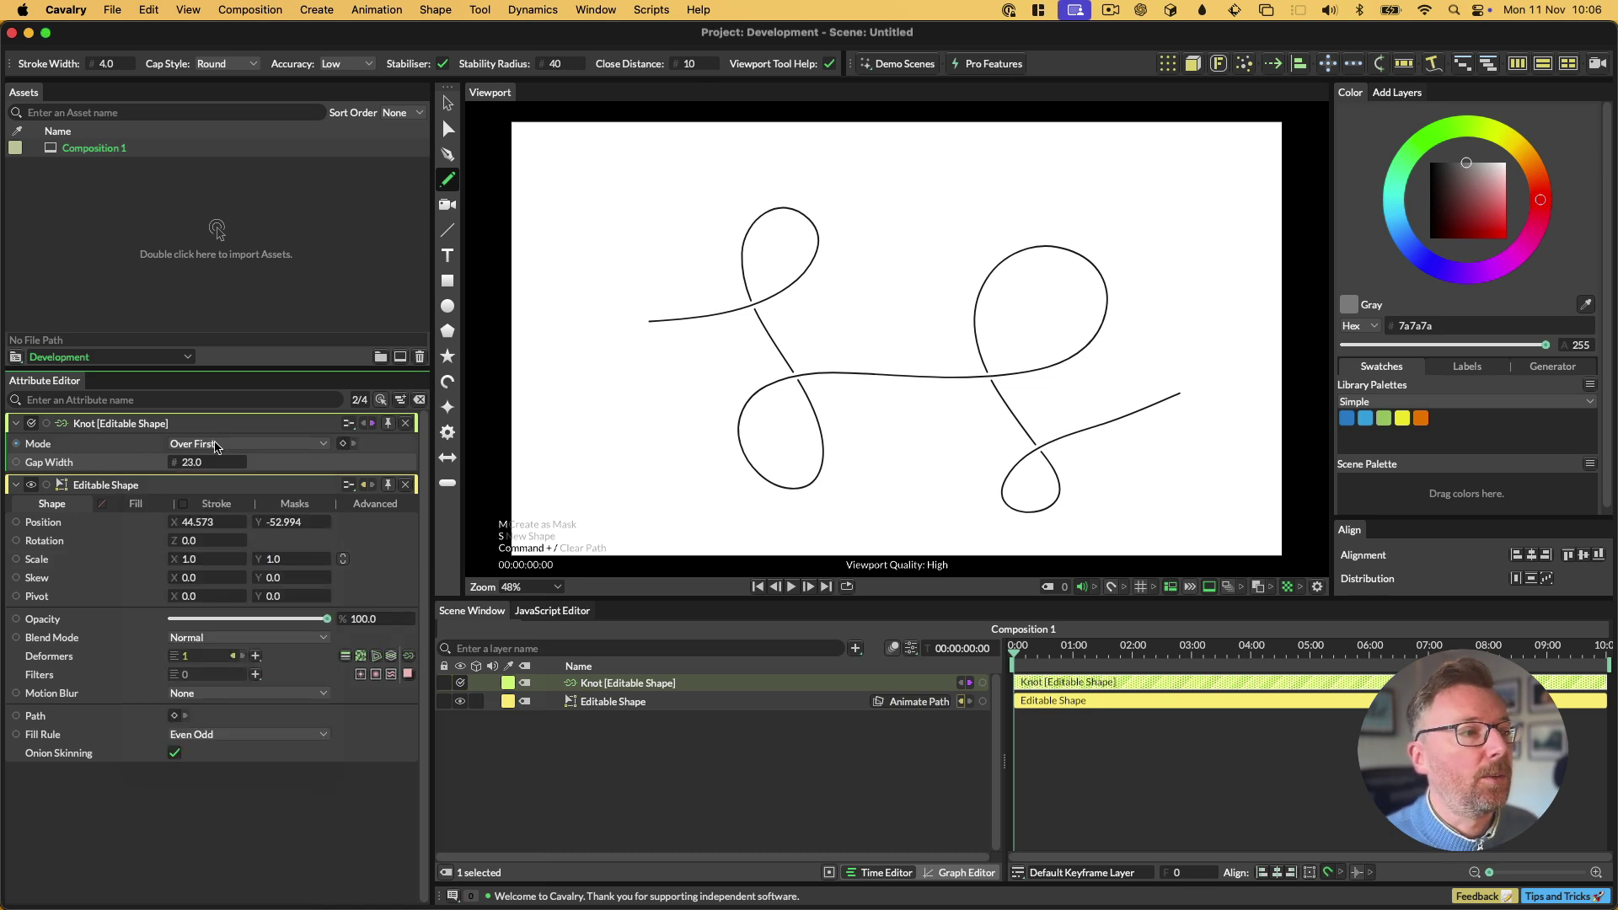
mouse_move(194, 462)
mouse_down()
mouse_move(404, 462)
mouse_move(195, 462)
mouse_up()
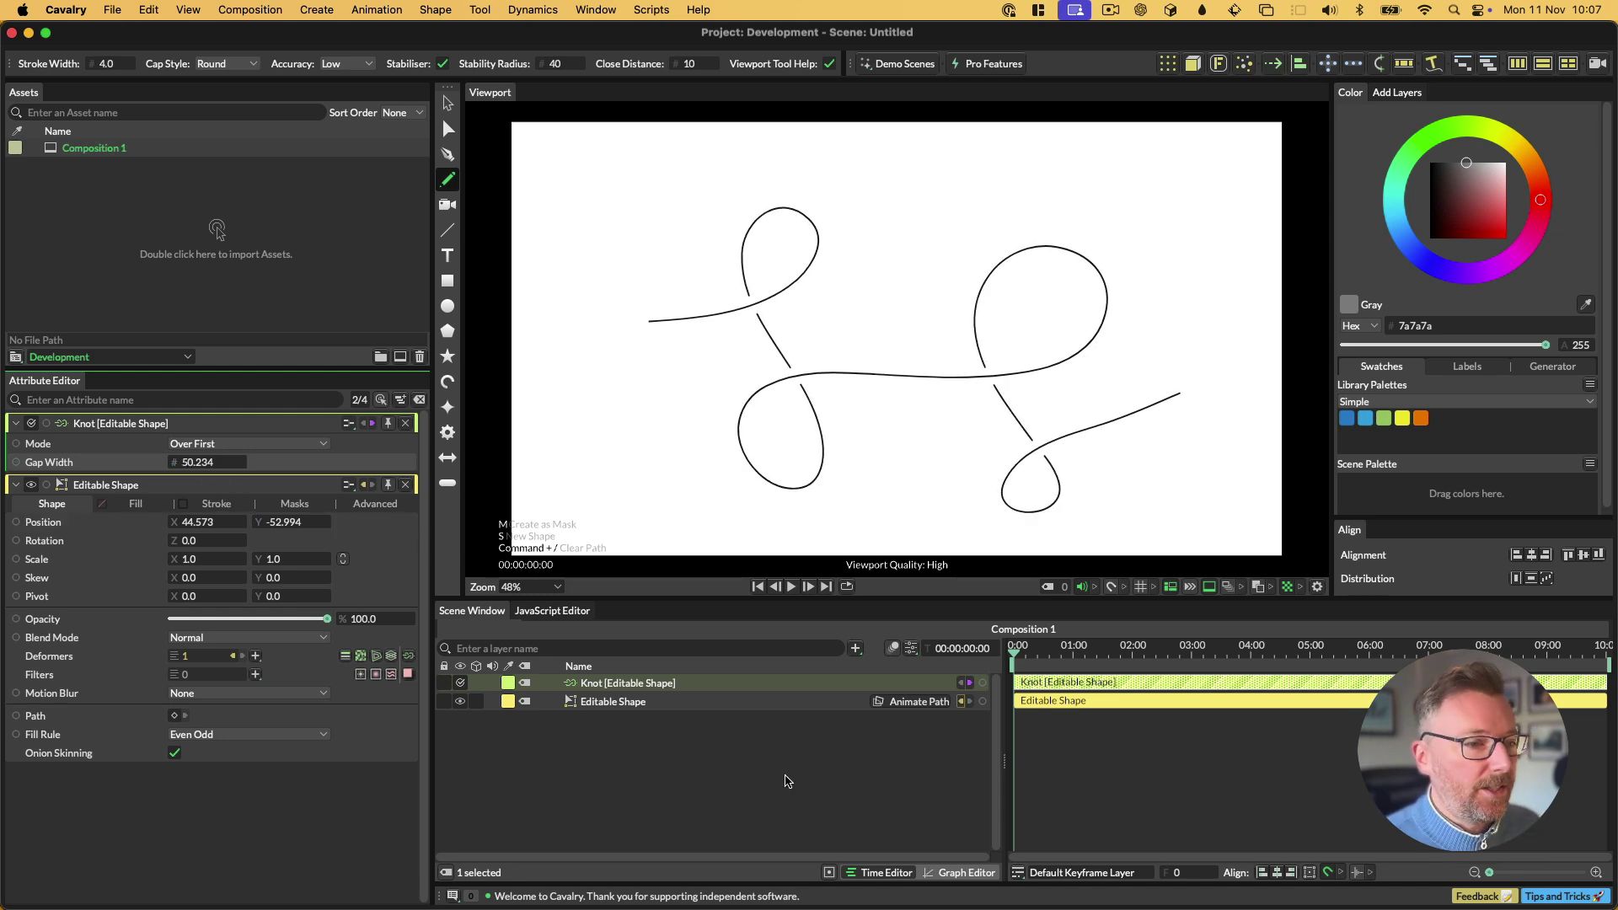
key(super+n)
Discard the knot scene, pencil-draw a wavy line and set its stroke Width to 17.9.
click(763, 654)
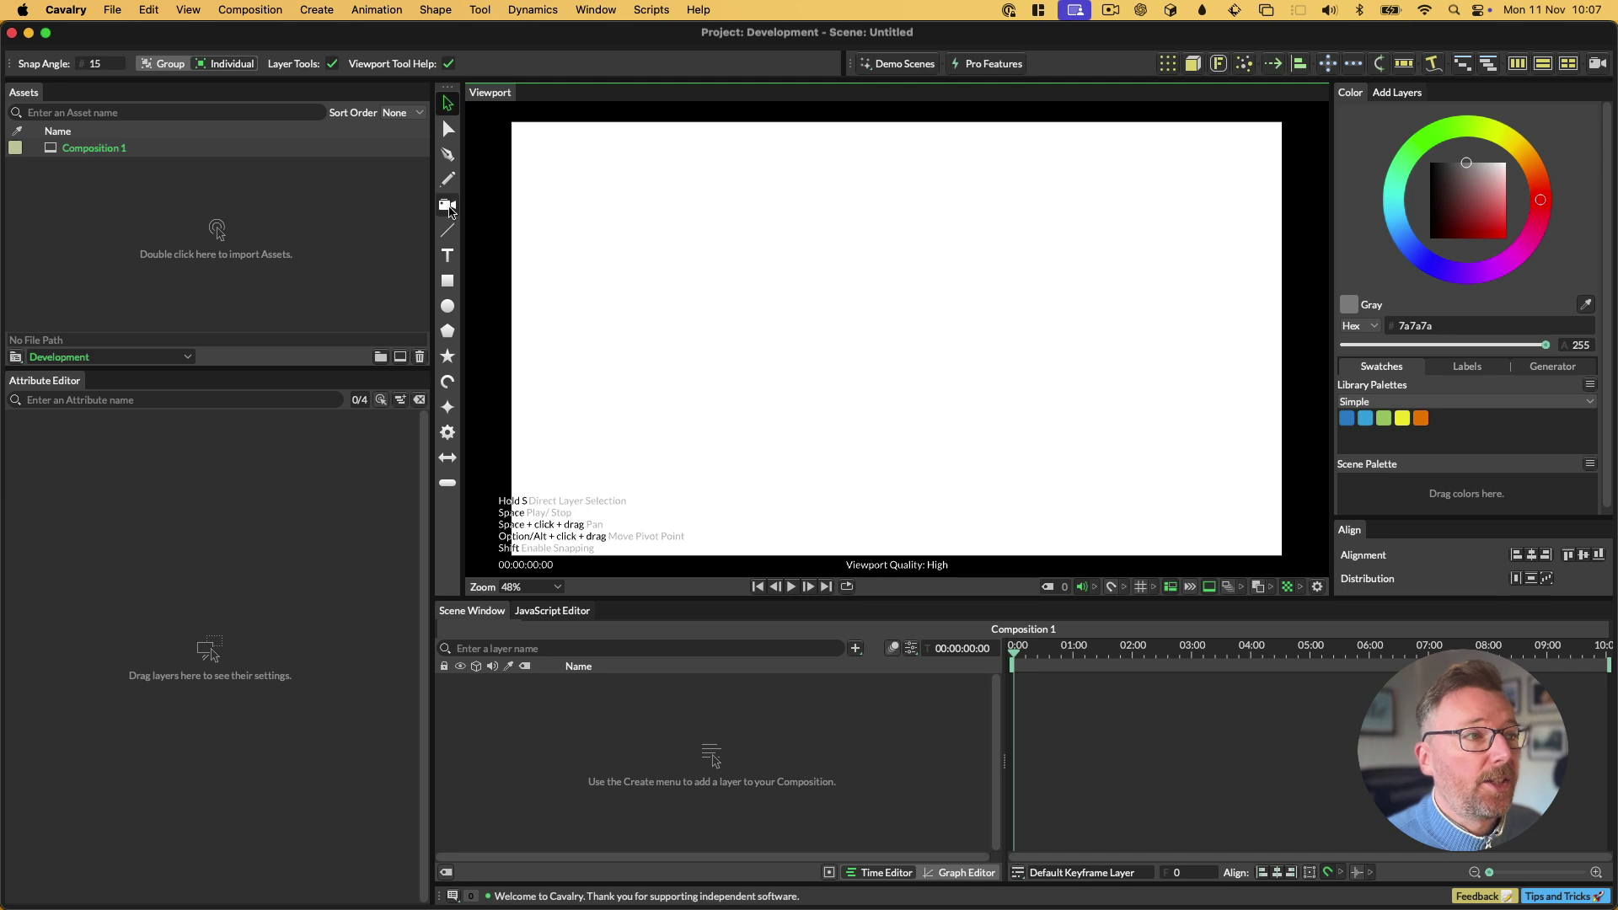
click(447, 178)
mouse_move(578, 240)
mouse_down()
mouse_move(621, 245)
mouse_move(915, 352)
mouse_move(1165, 286)
mouse_up()
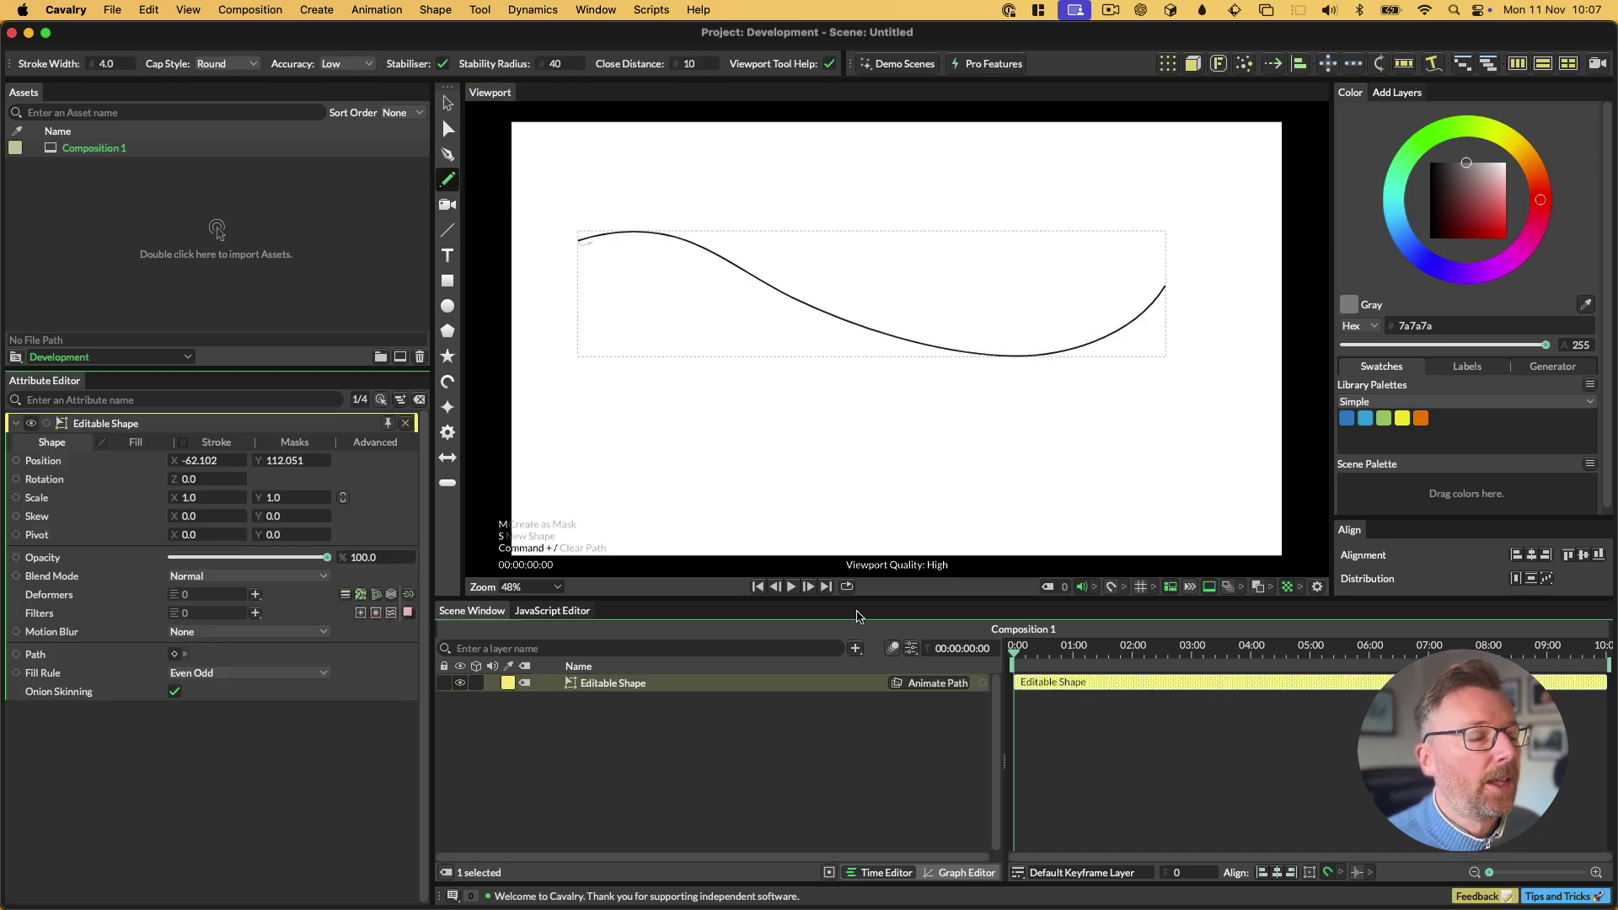
click(250, 443)
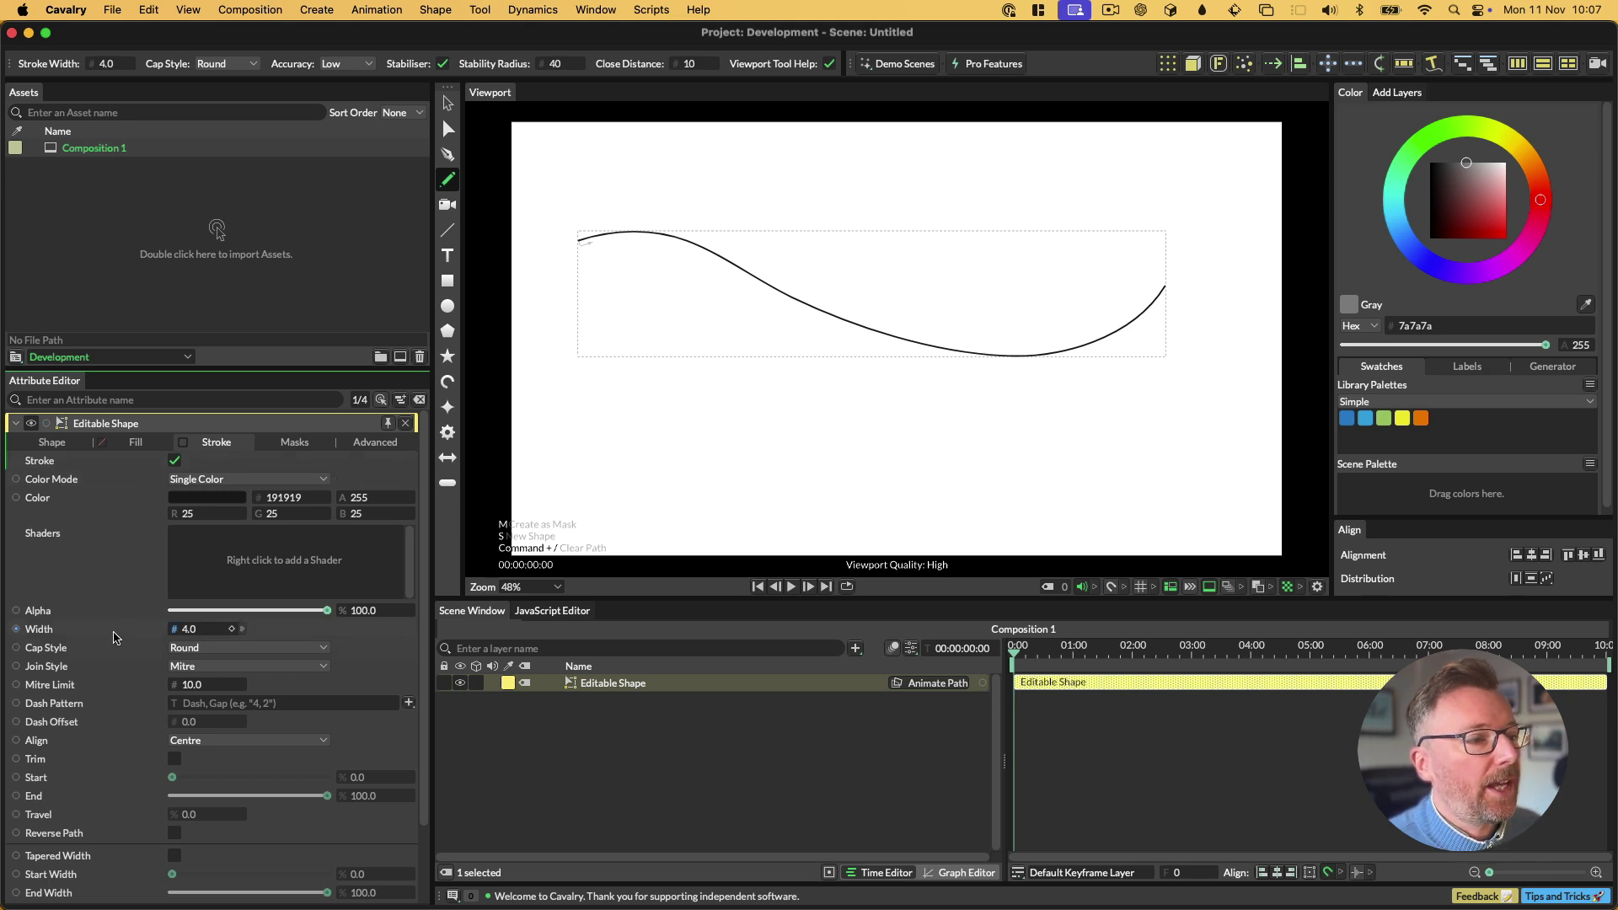
drag(205, 656, 217, 662)
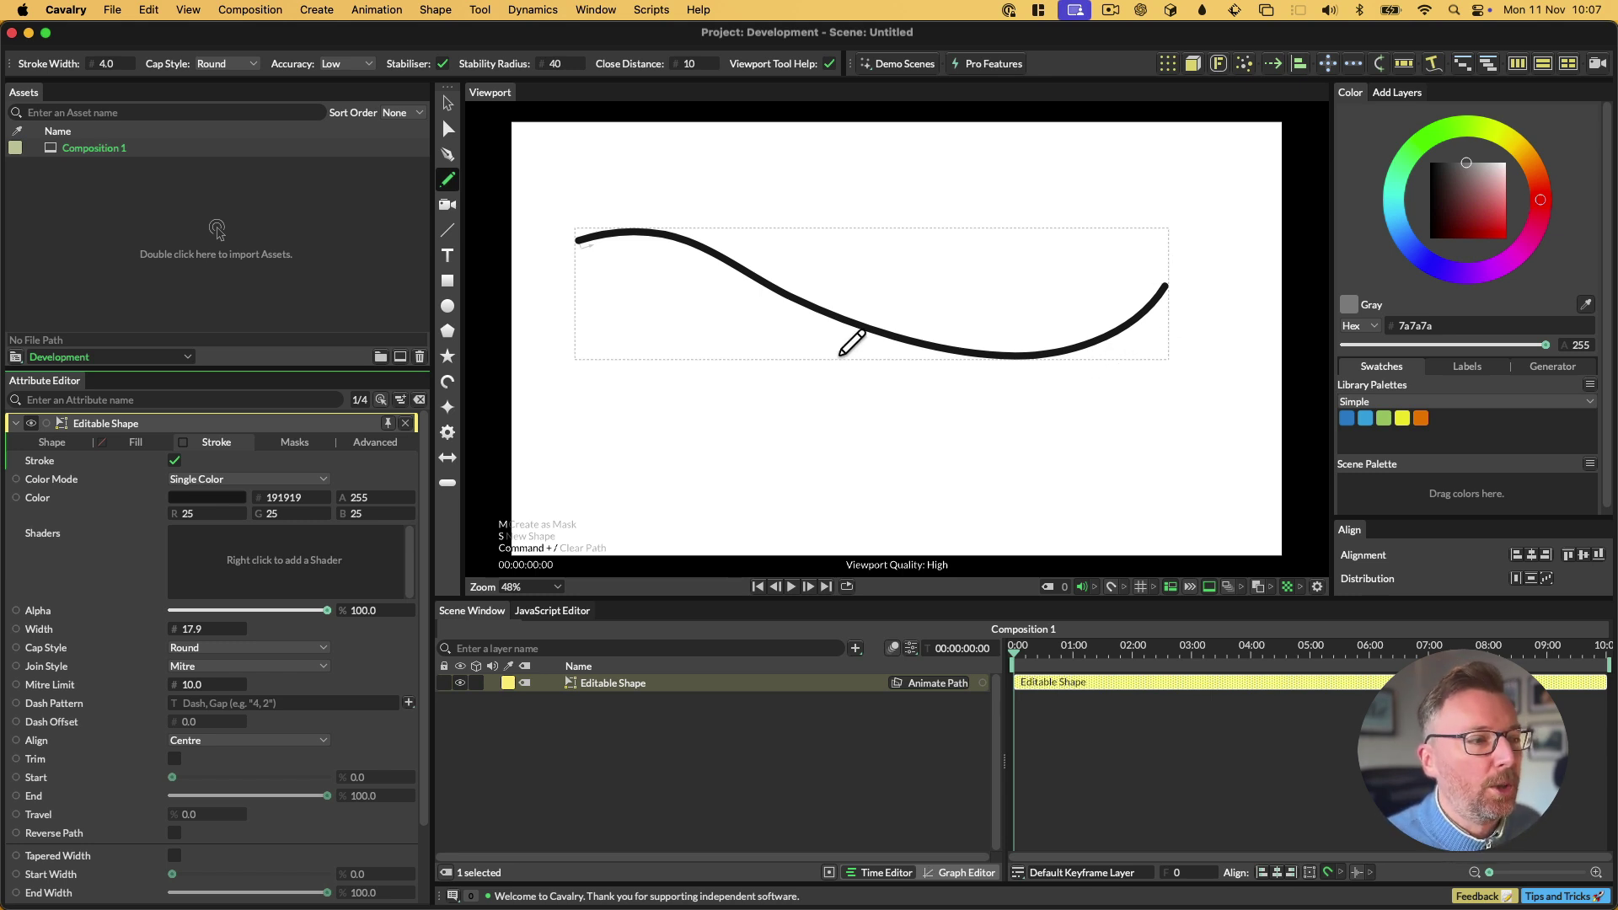
scroll(108, 847, down, 3)
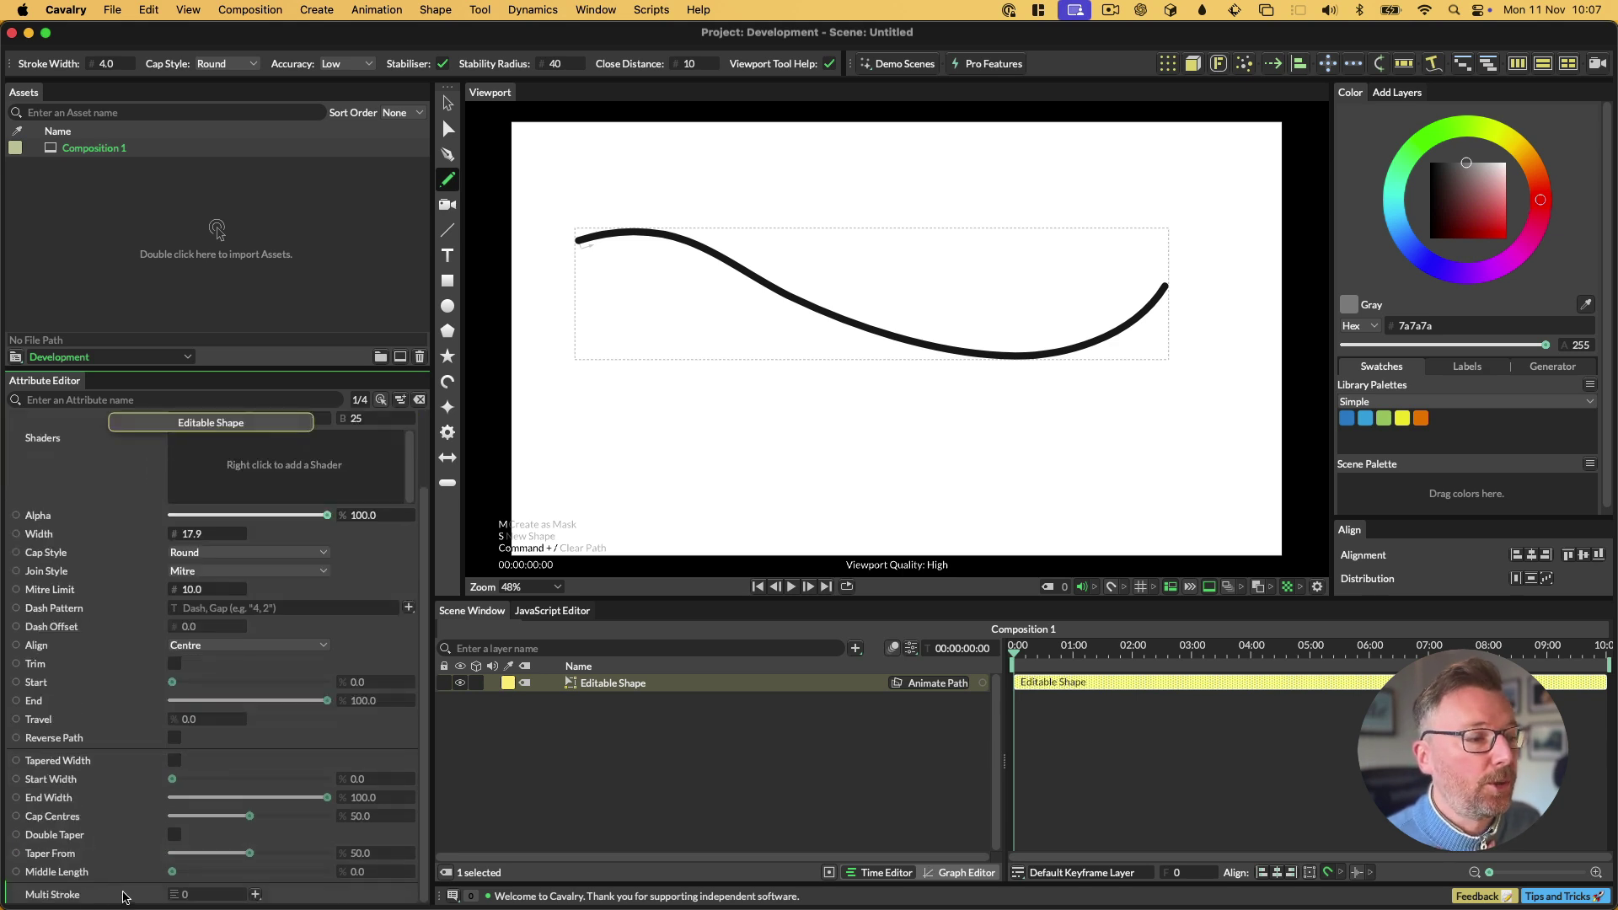
Add a red Stroke 2 at width 34.9, trimmed from Start 79 with Travel 93.1.
click(256, 894)
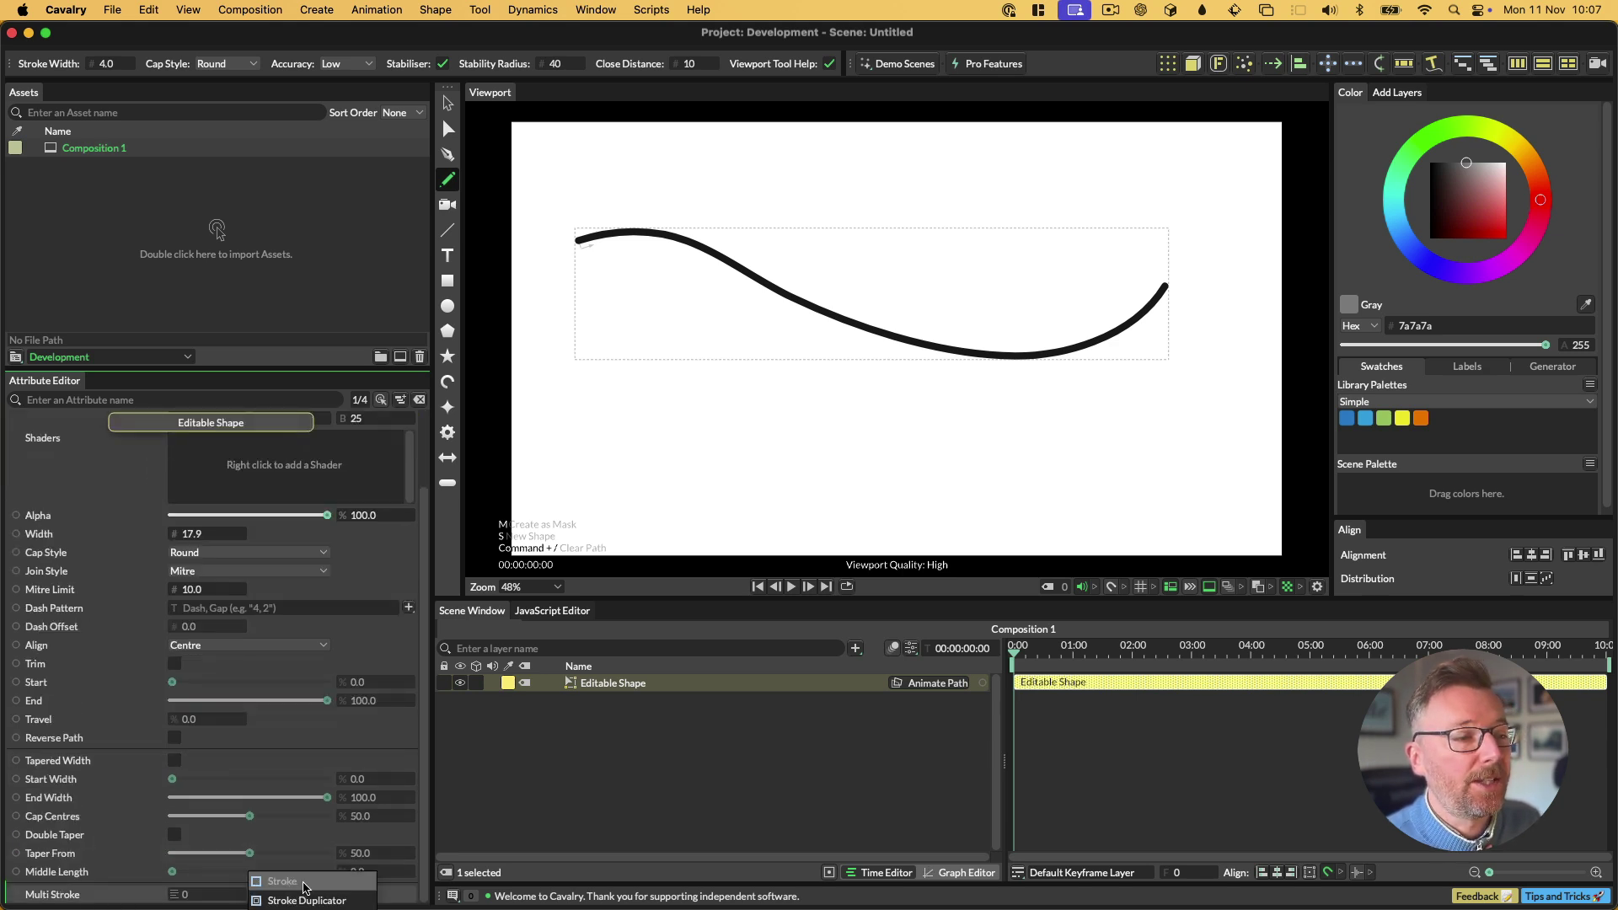
click(278, 878)
click(681, 690)
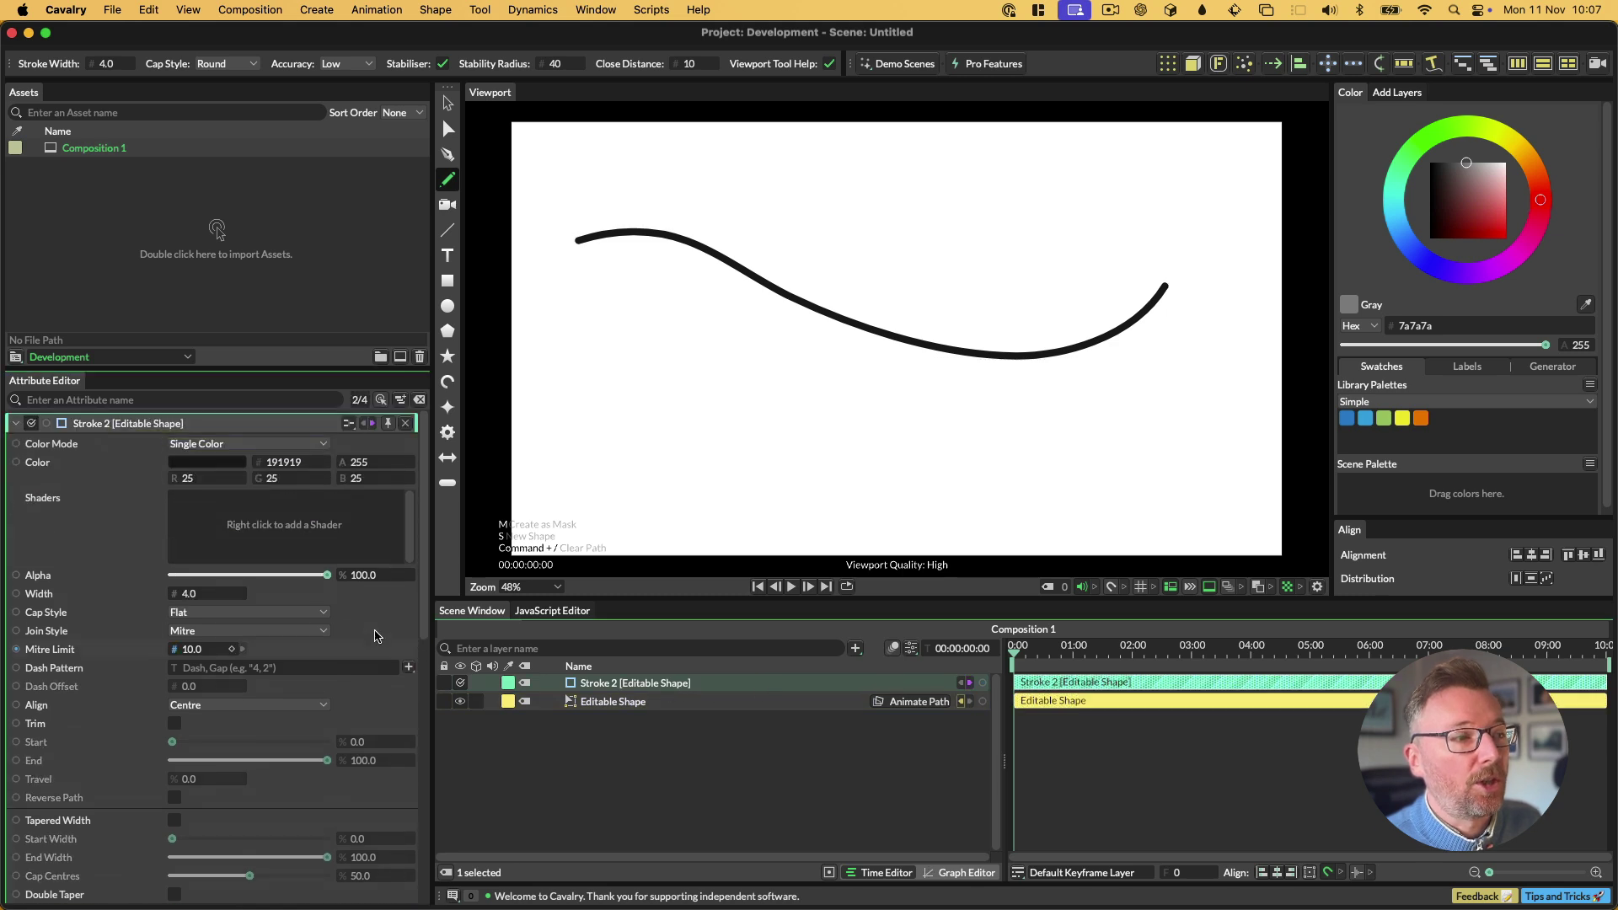
mouse_move(224, 596)
mouse_down()
mouse_move(229, 510)
mouse_move(270, 480)
mouse_move(311, 490)
mouse_up()
click(175, 723)
drag(172, 743, 294, 744)
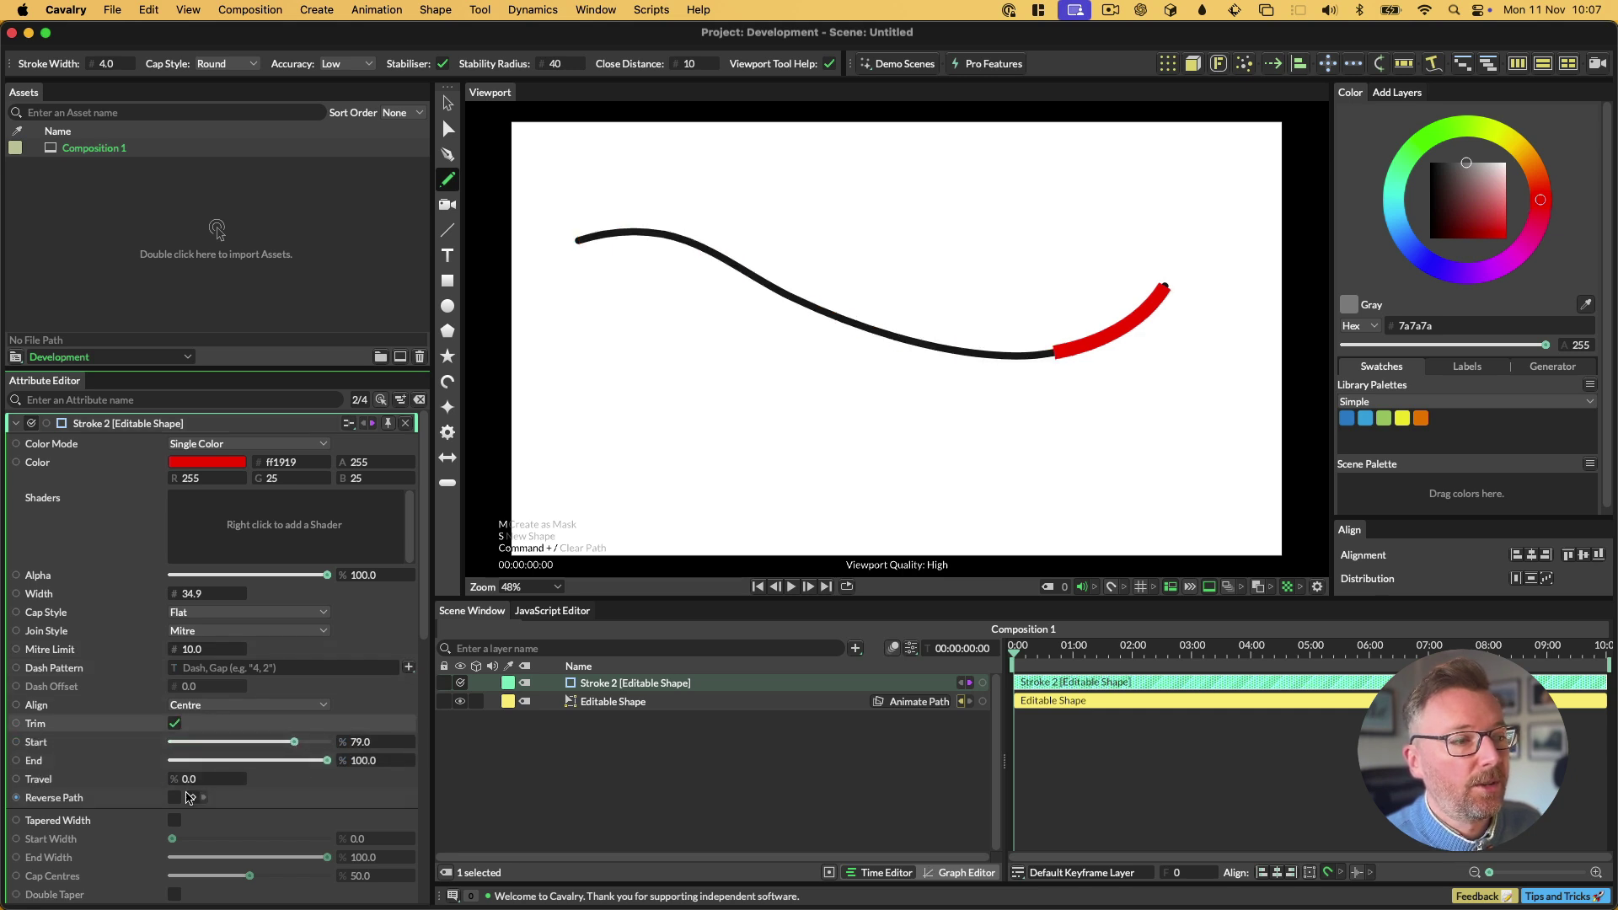
mouse_move(192, 779)
mouse_down()
mouse_move(176, 780)
mouse_move(307, 780)
mouse_move(210, 801)
mouse_up()
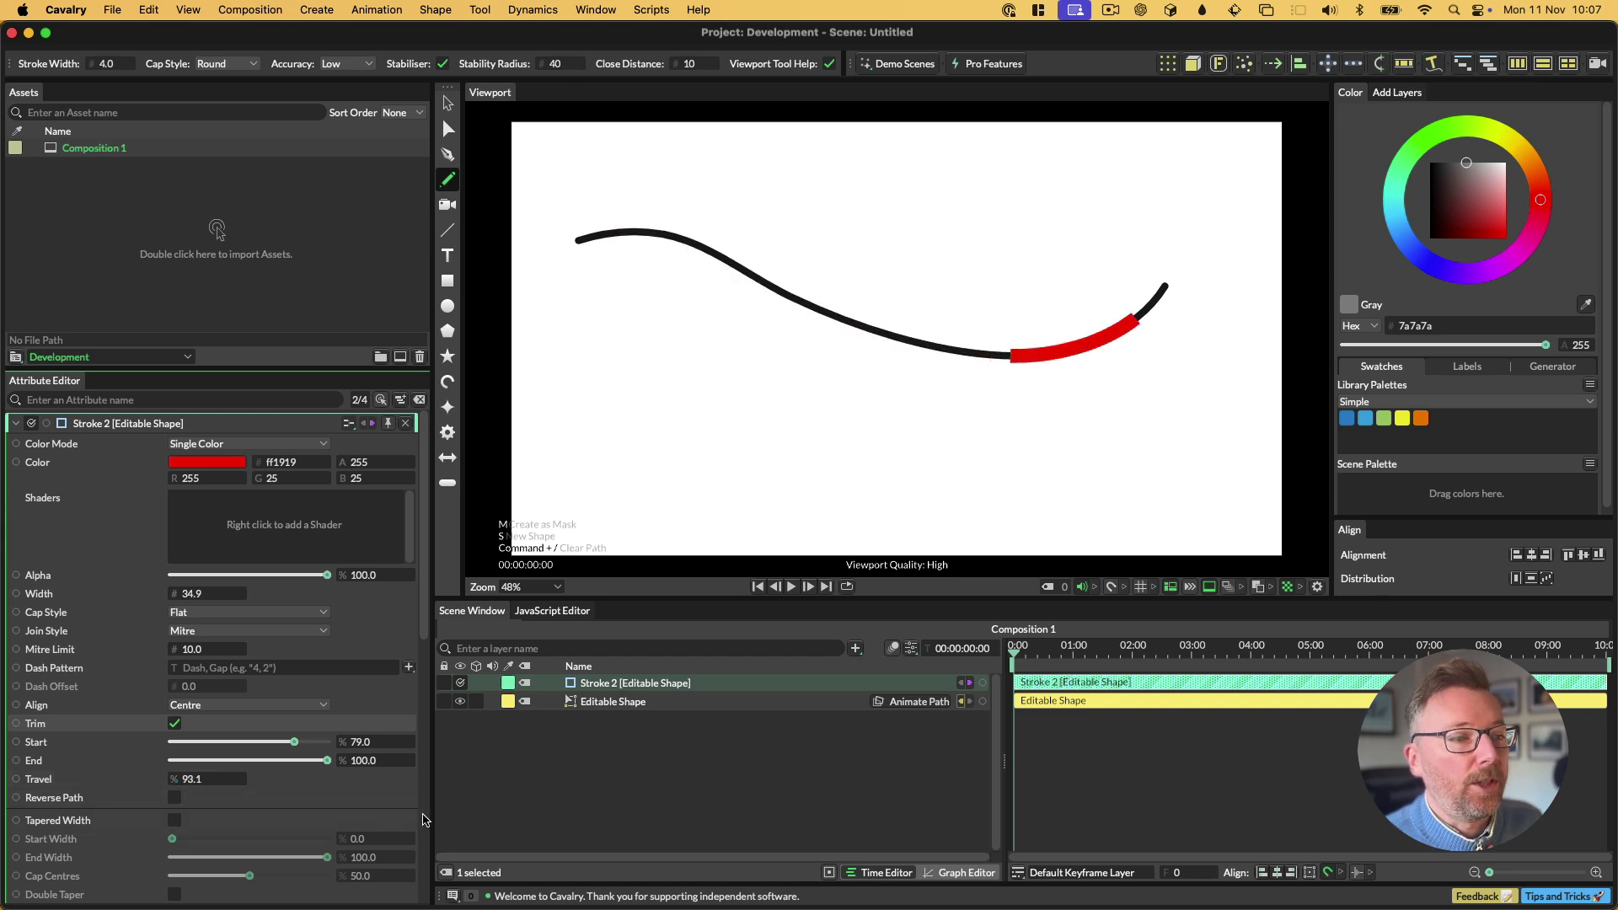
click(628, 705)
Pull the curve's lower point down to reshape it, then deselect the shape.
click(447, 129)
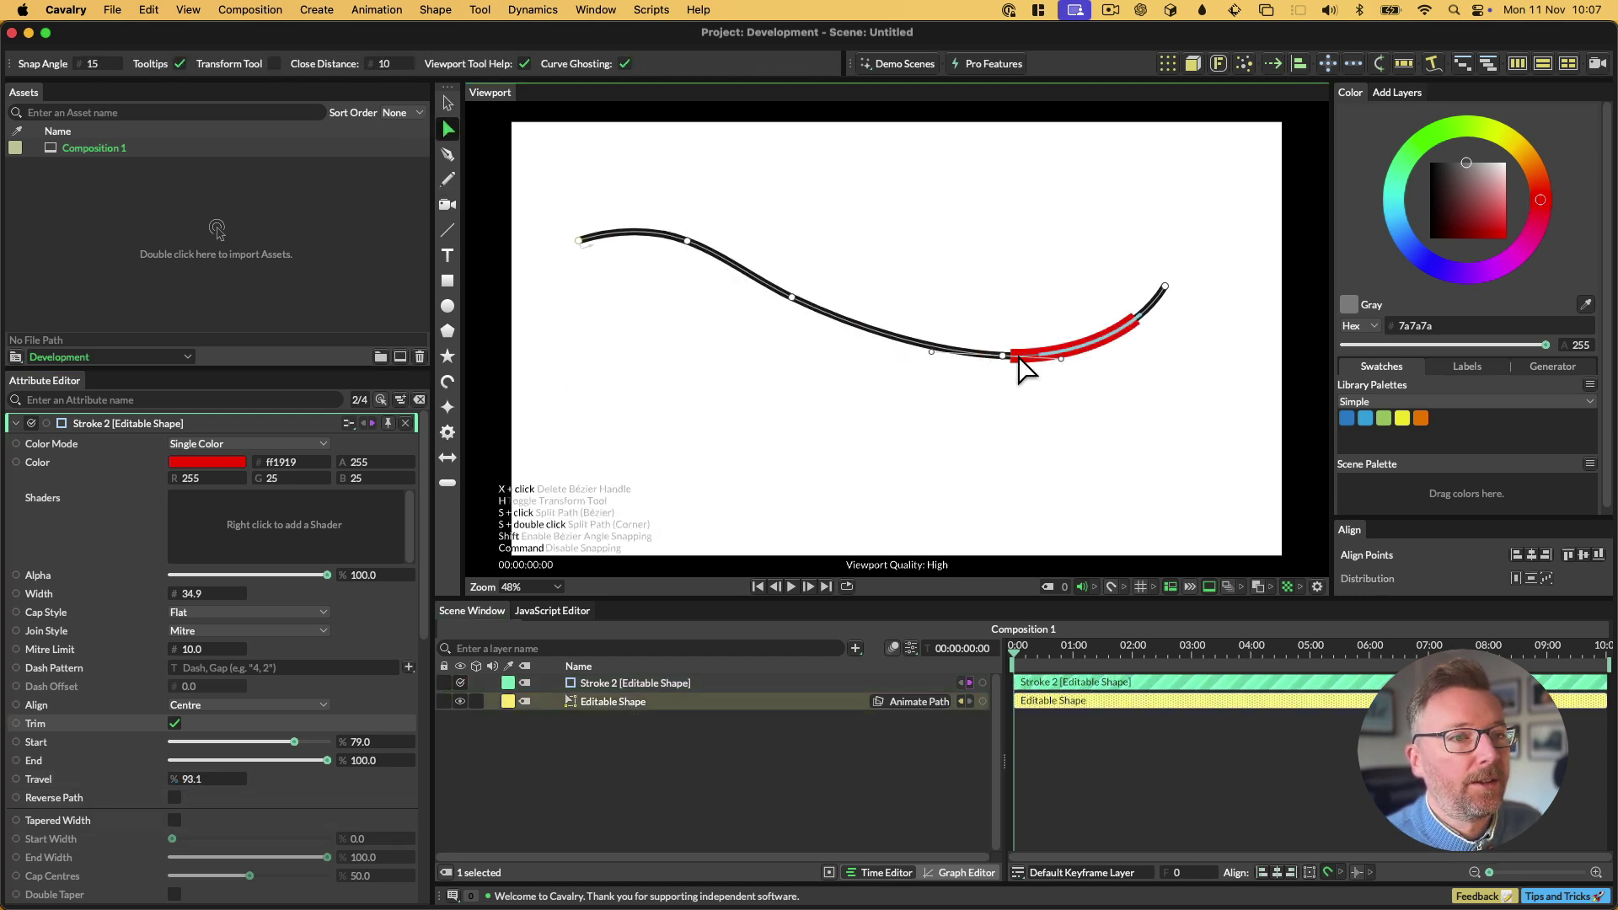
mouse_move(1015, 354)
mouse_down()
mouse_move(993, 413)
mouse_move(1008, 375)
mouse_up()
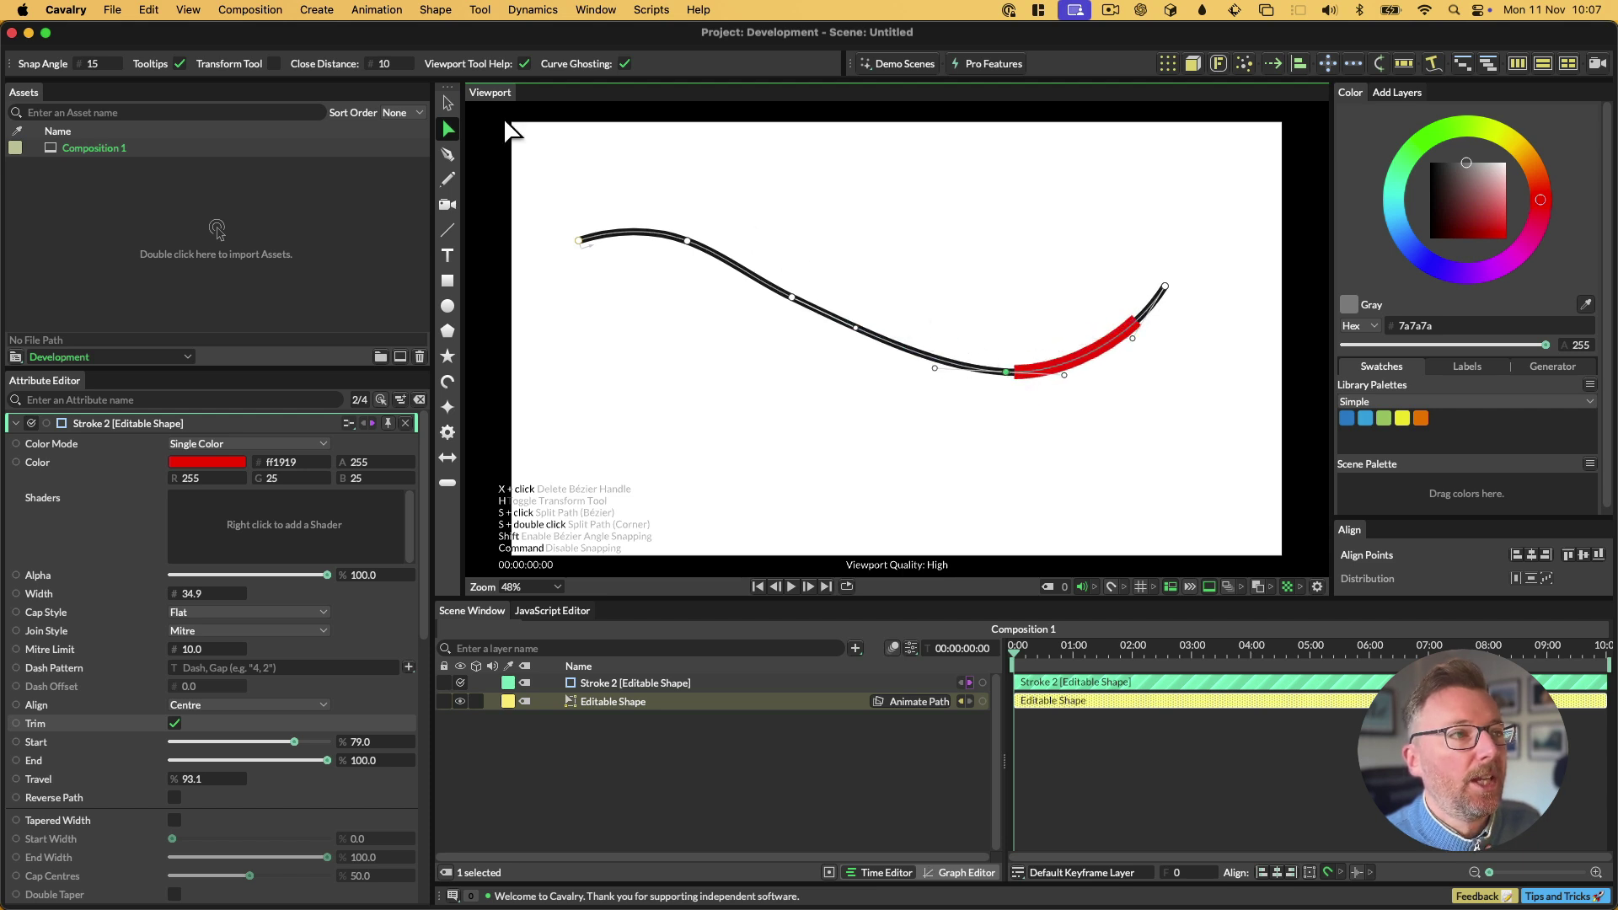
click(447, 104)
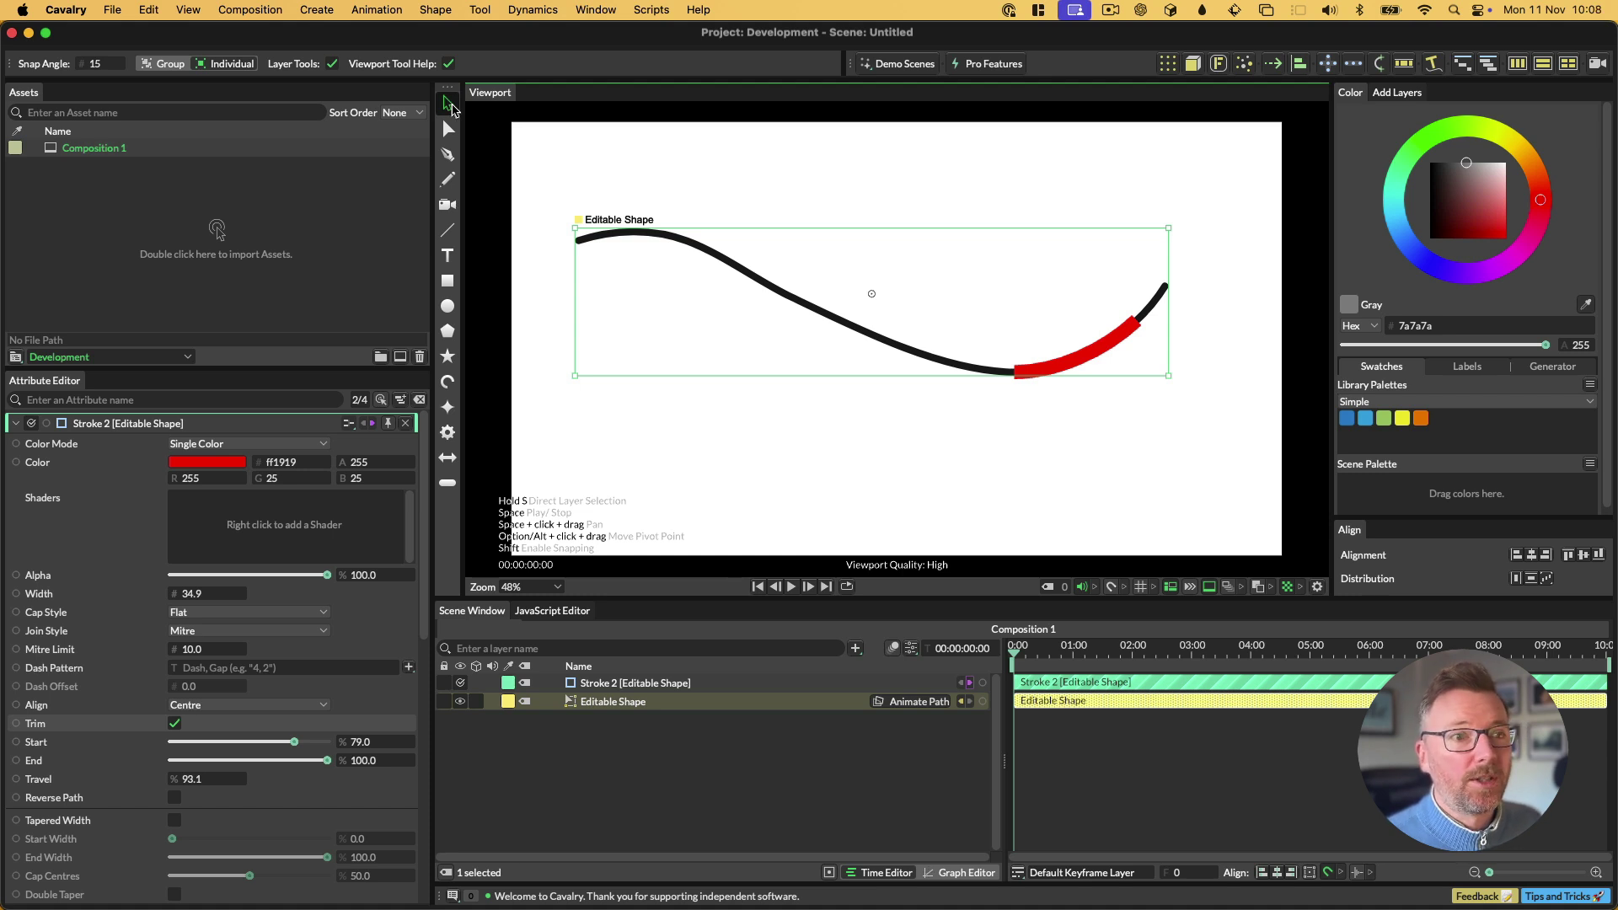
click(653, 790)
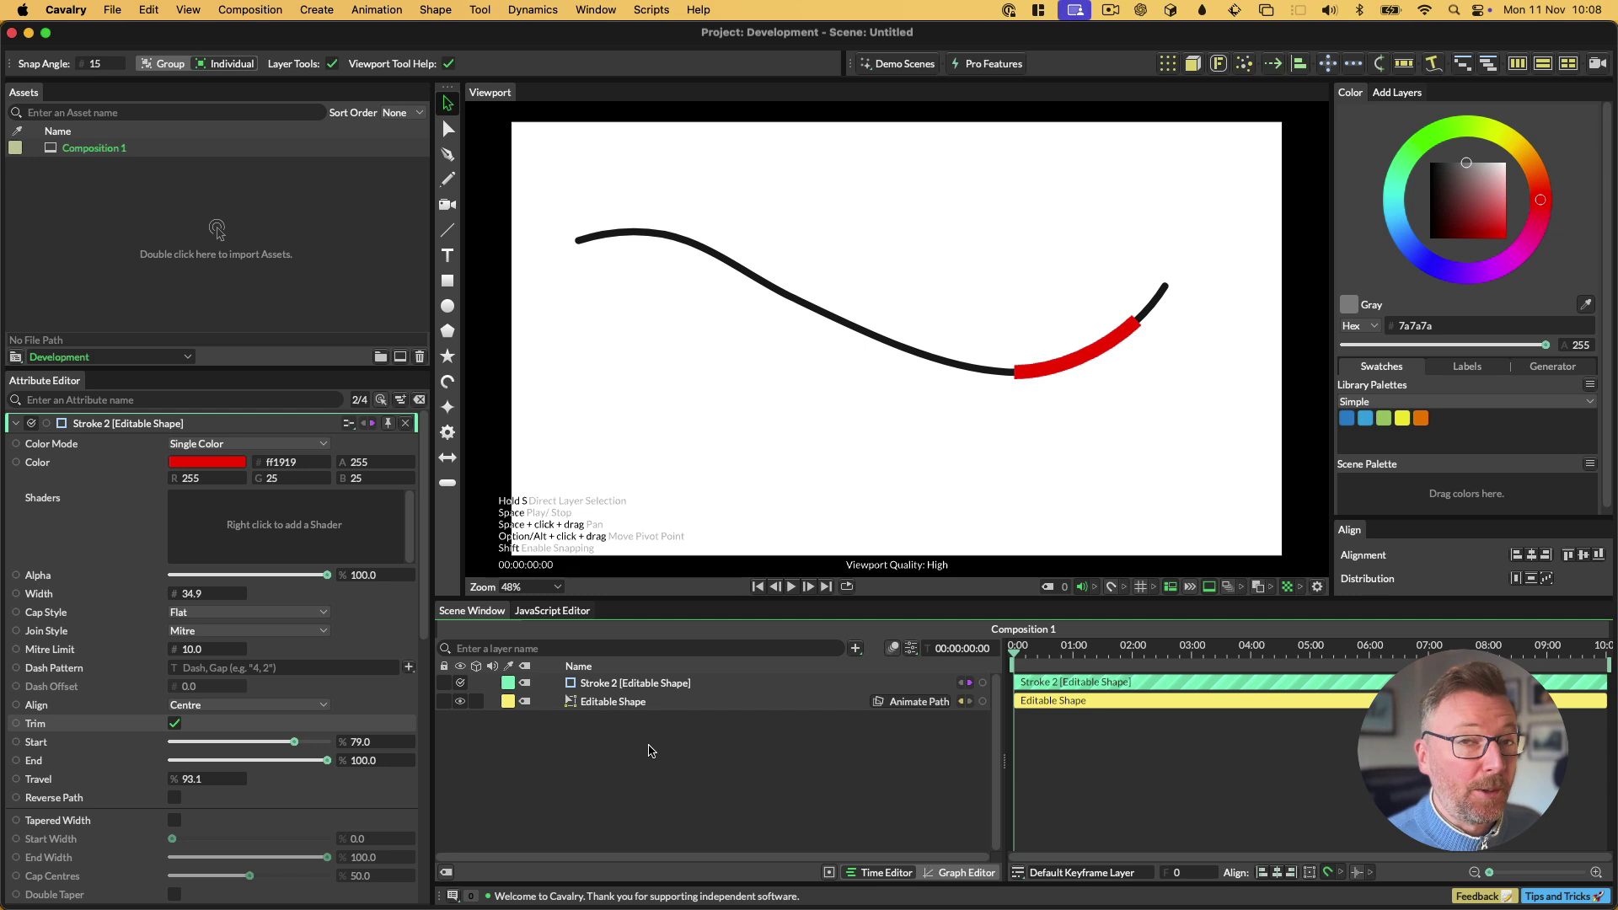
Start a new scene without saving and pencil-draw a wavy S curve.
key(super+n)
key(super+d)
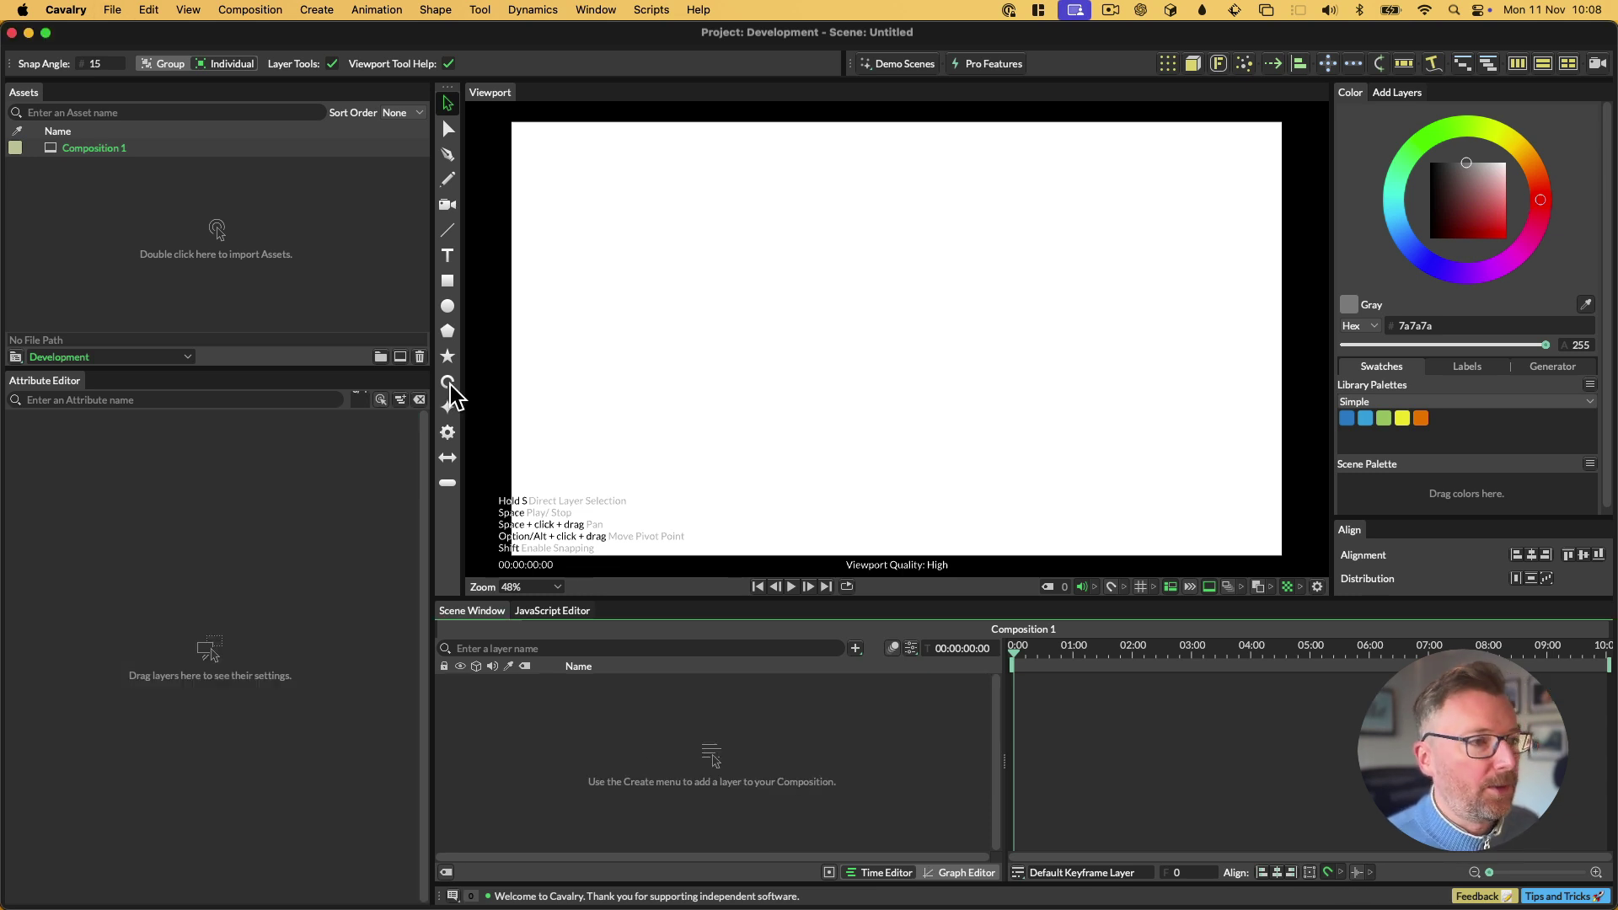
click(448, 179)
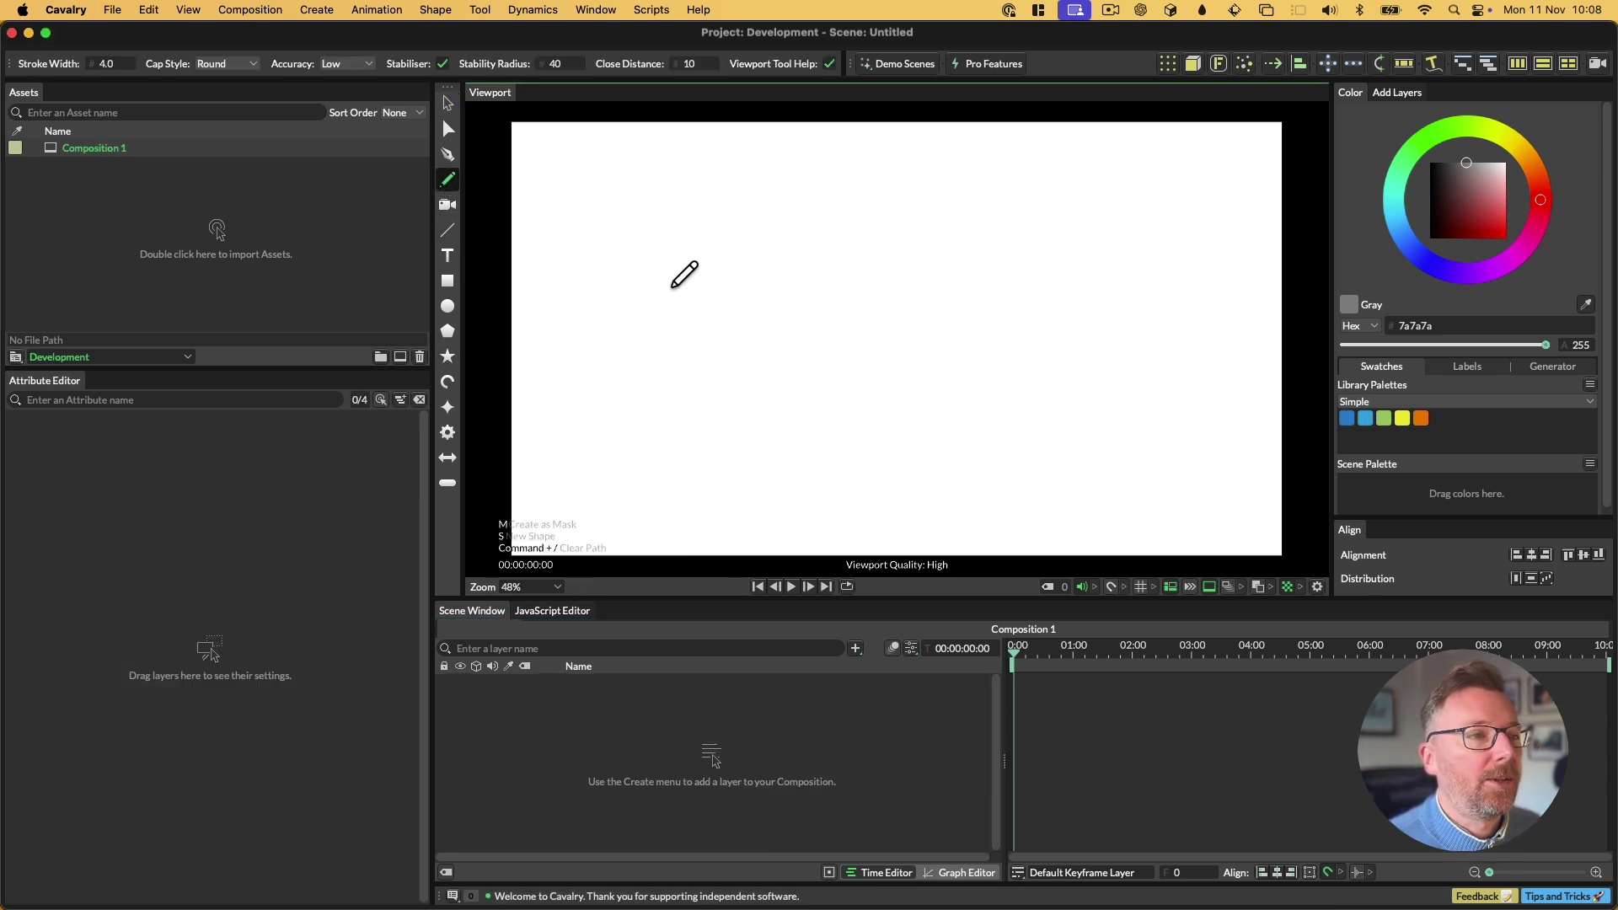
mouse_move(601, 264)
mouse_down()
mouse_move(713, 220)
mouse_move(965, 366)
mouse_move(1180, 281)
mouse_up()
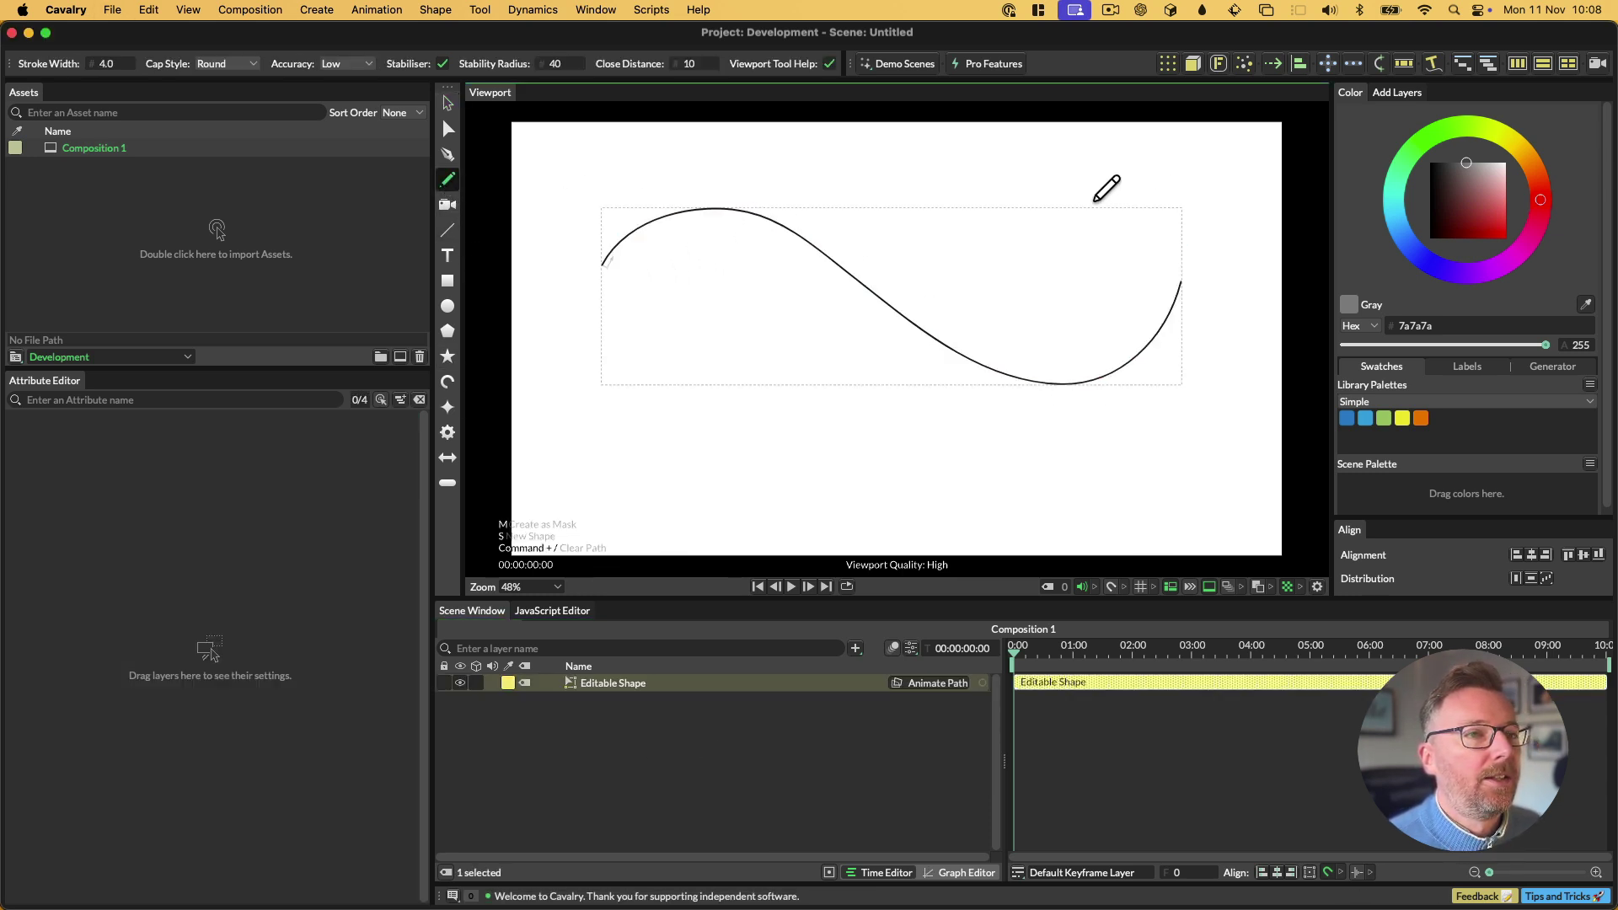
Turn off the curve's own stroke and add a Stroke Duplicator with Stroke Count 5.
click(612, 685)
click(216, 442)
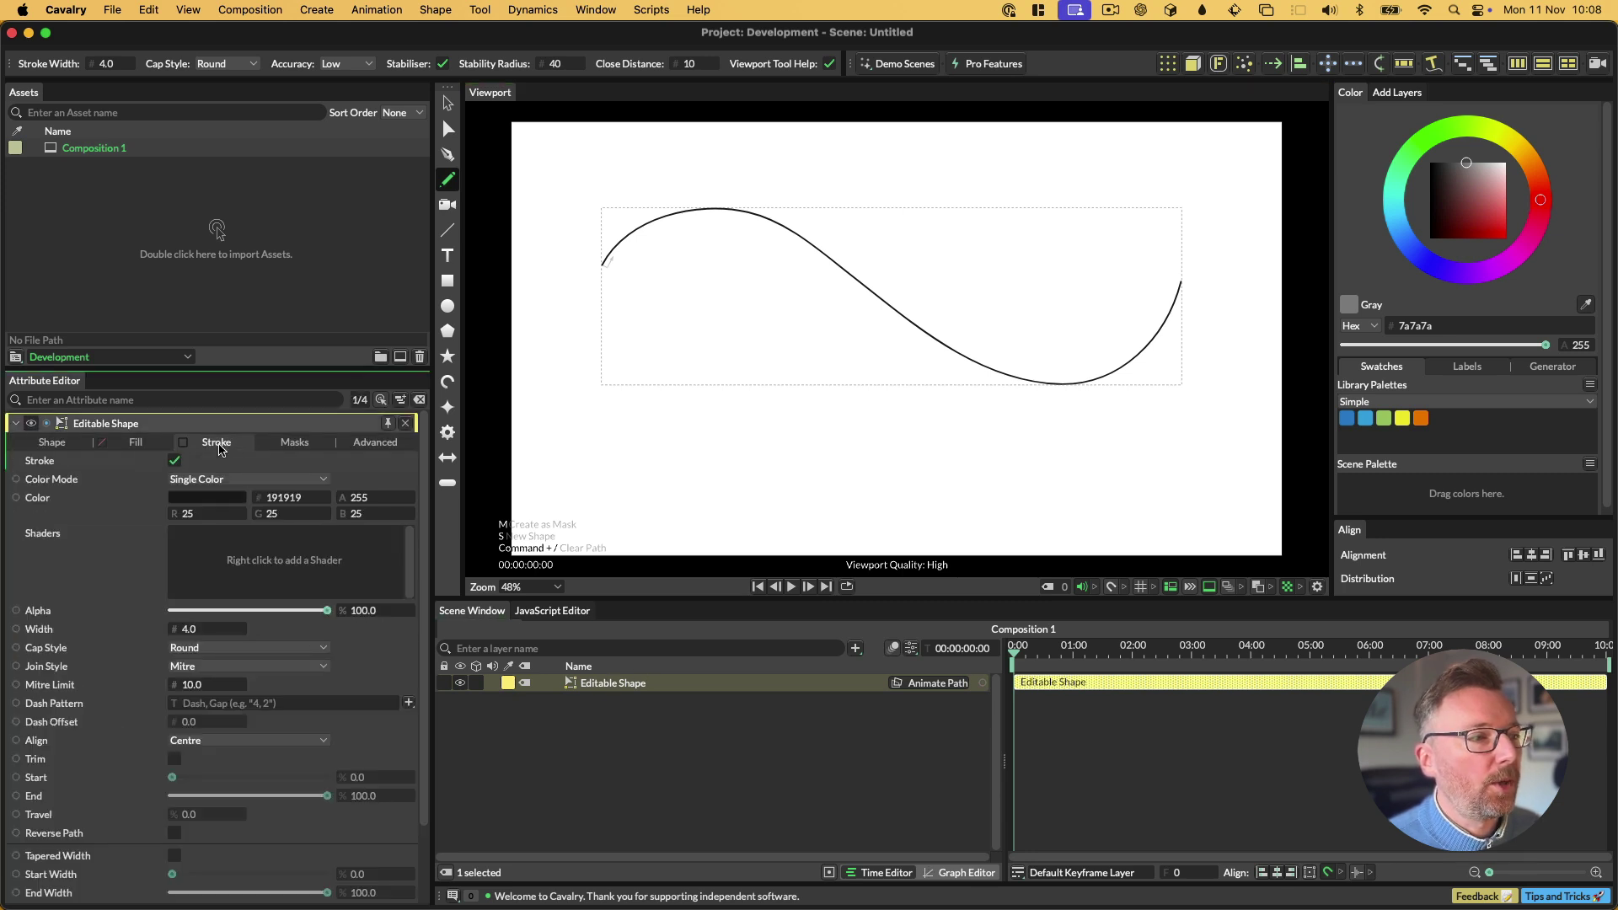
click(175, 461)
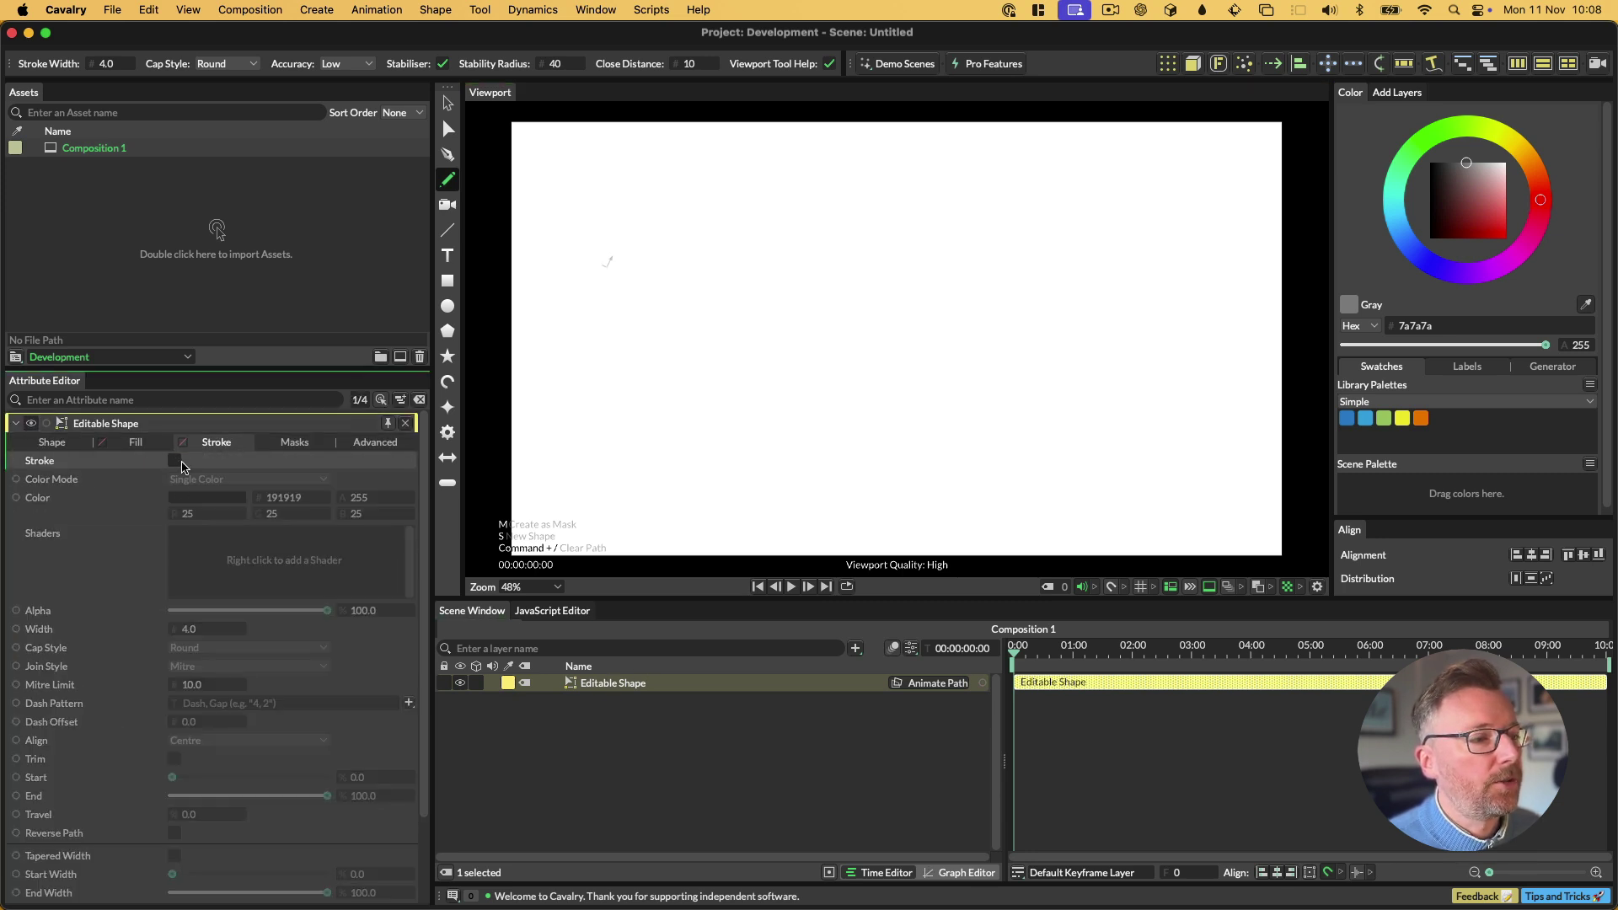
scroll(155, 664, down, 3)
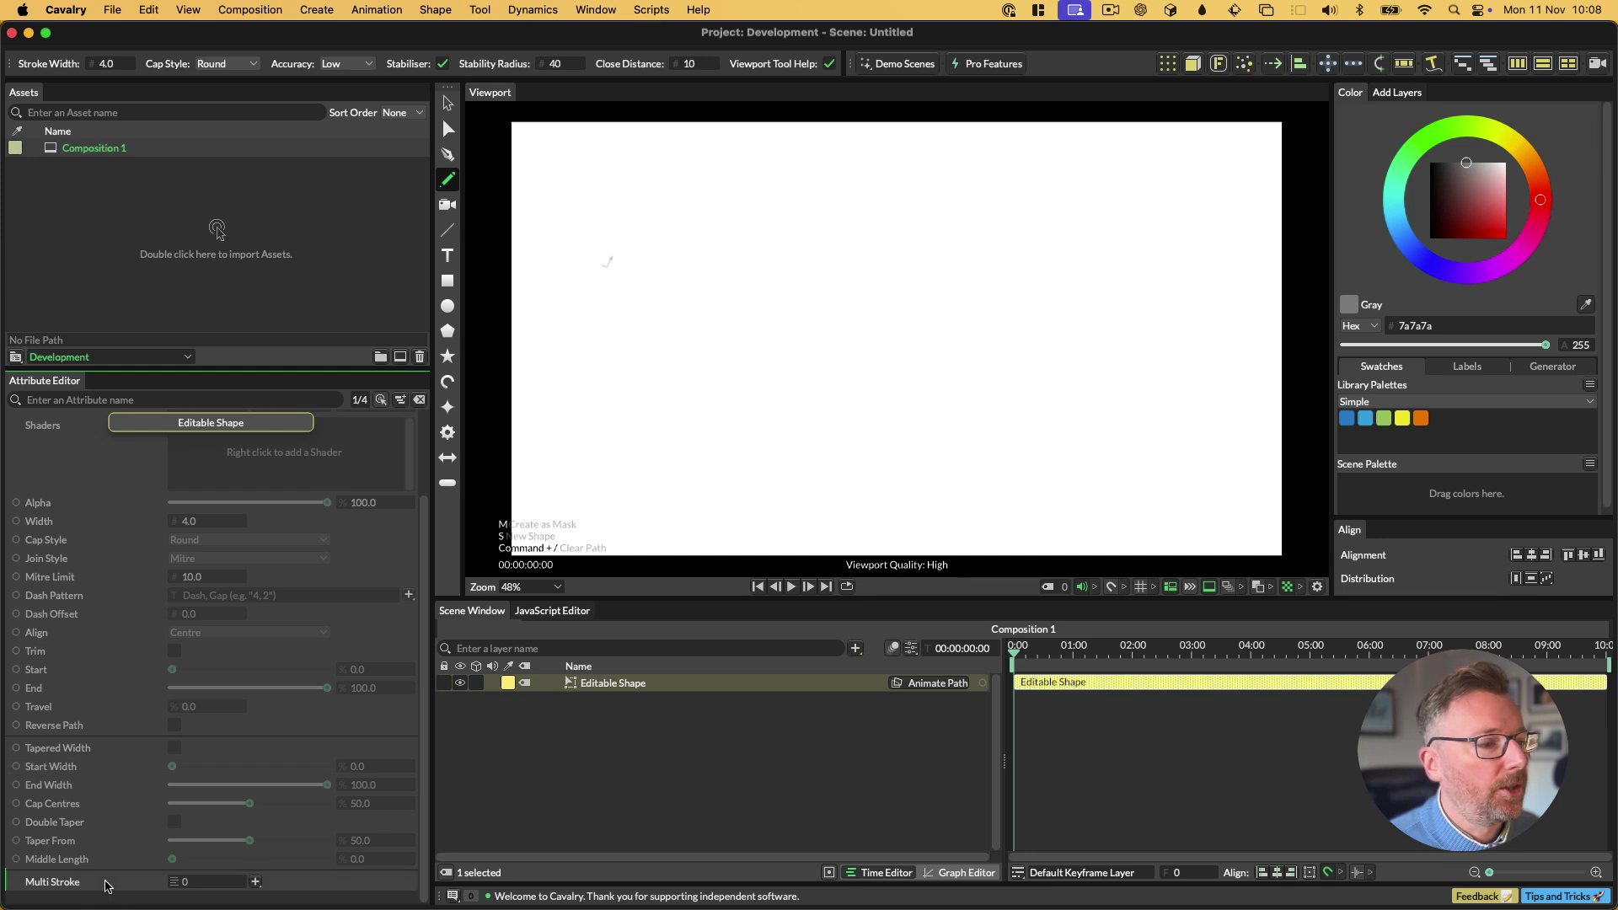
click(256, 882)
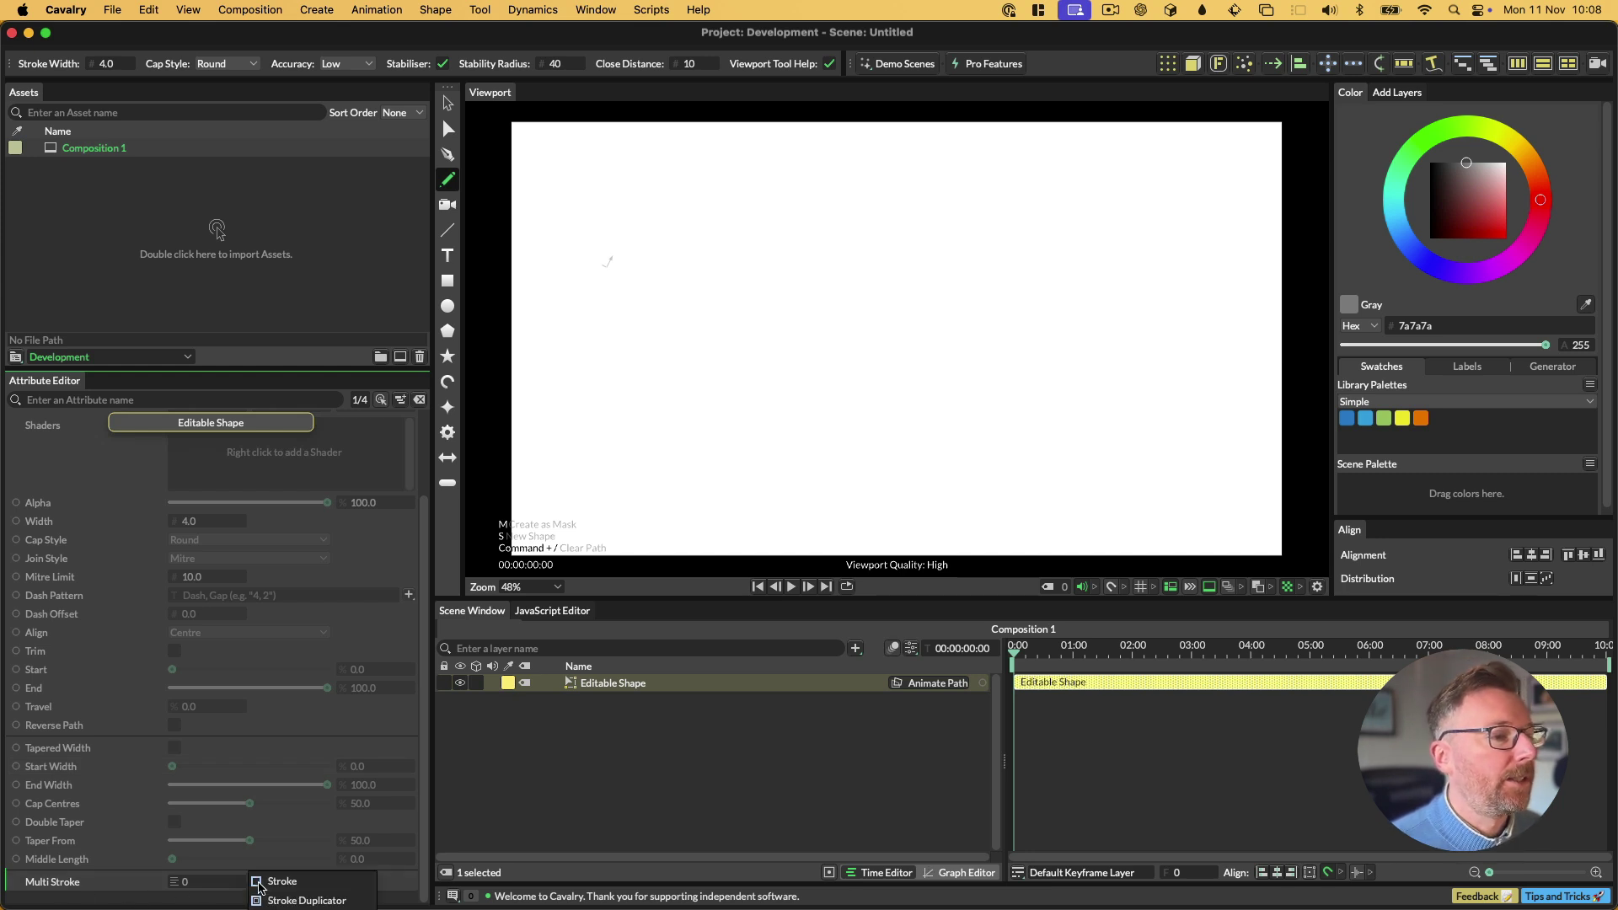
click(282, 900)
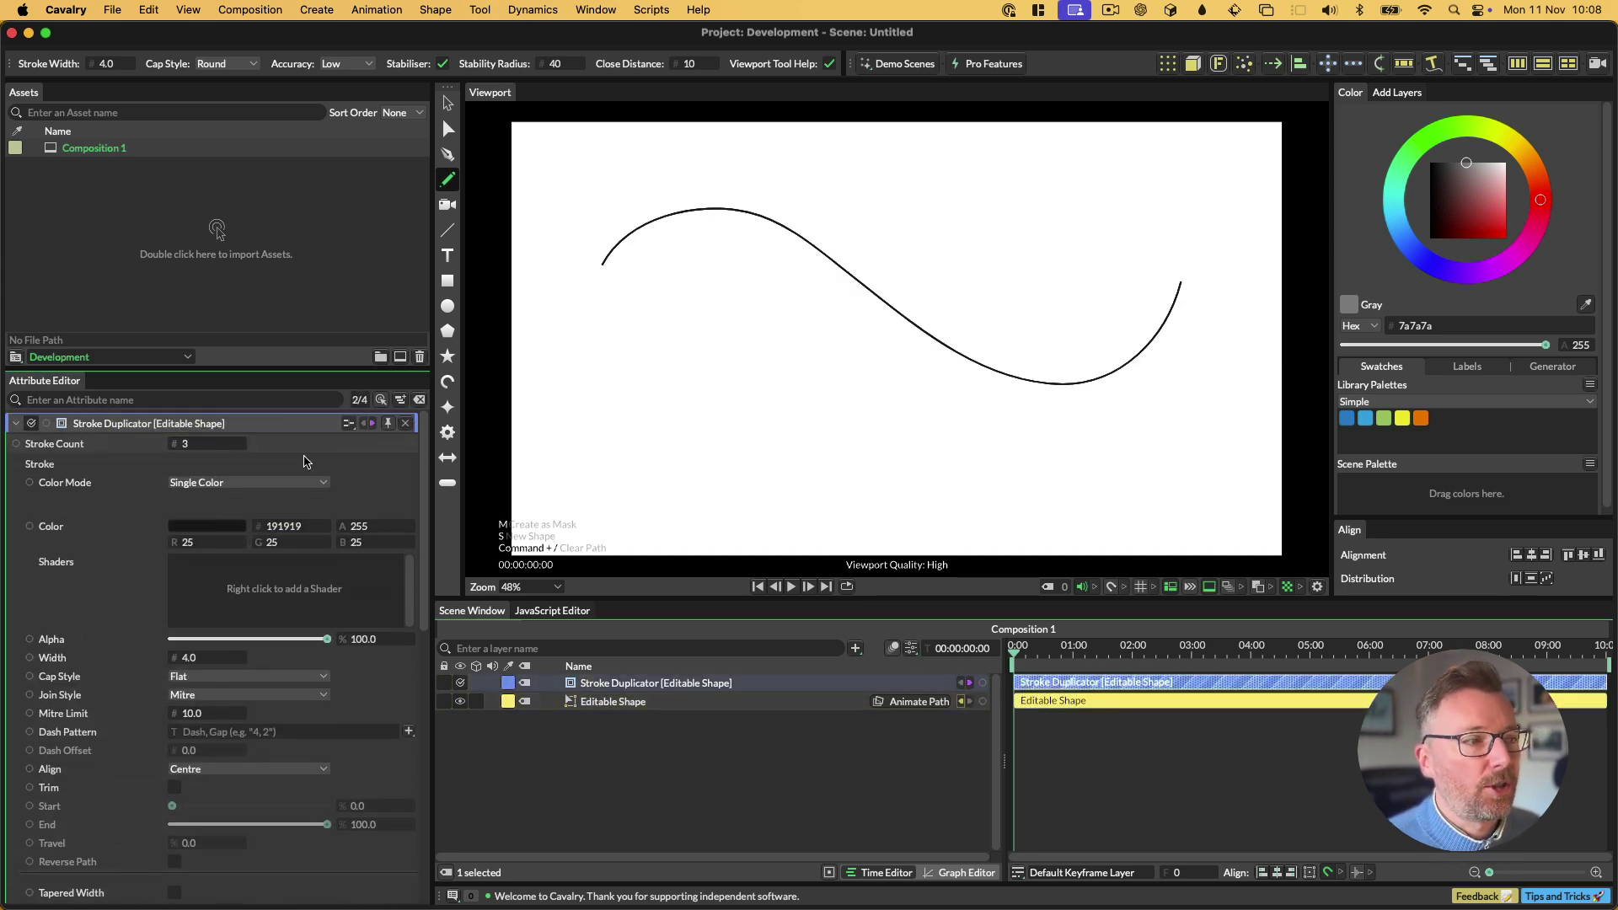
click(214, 444)
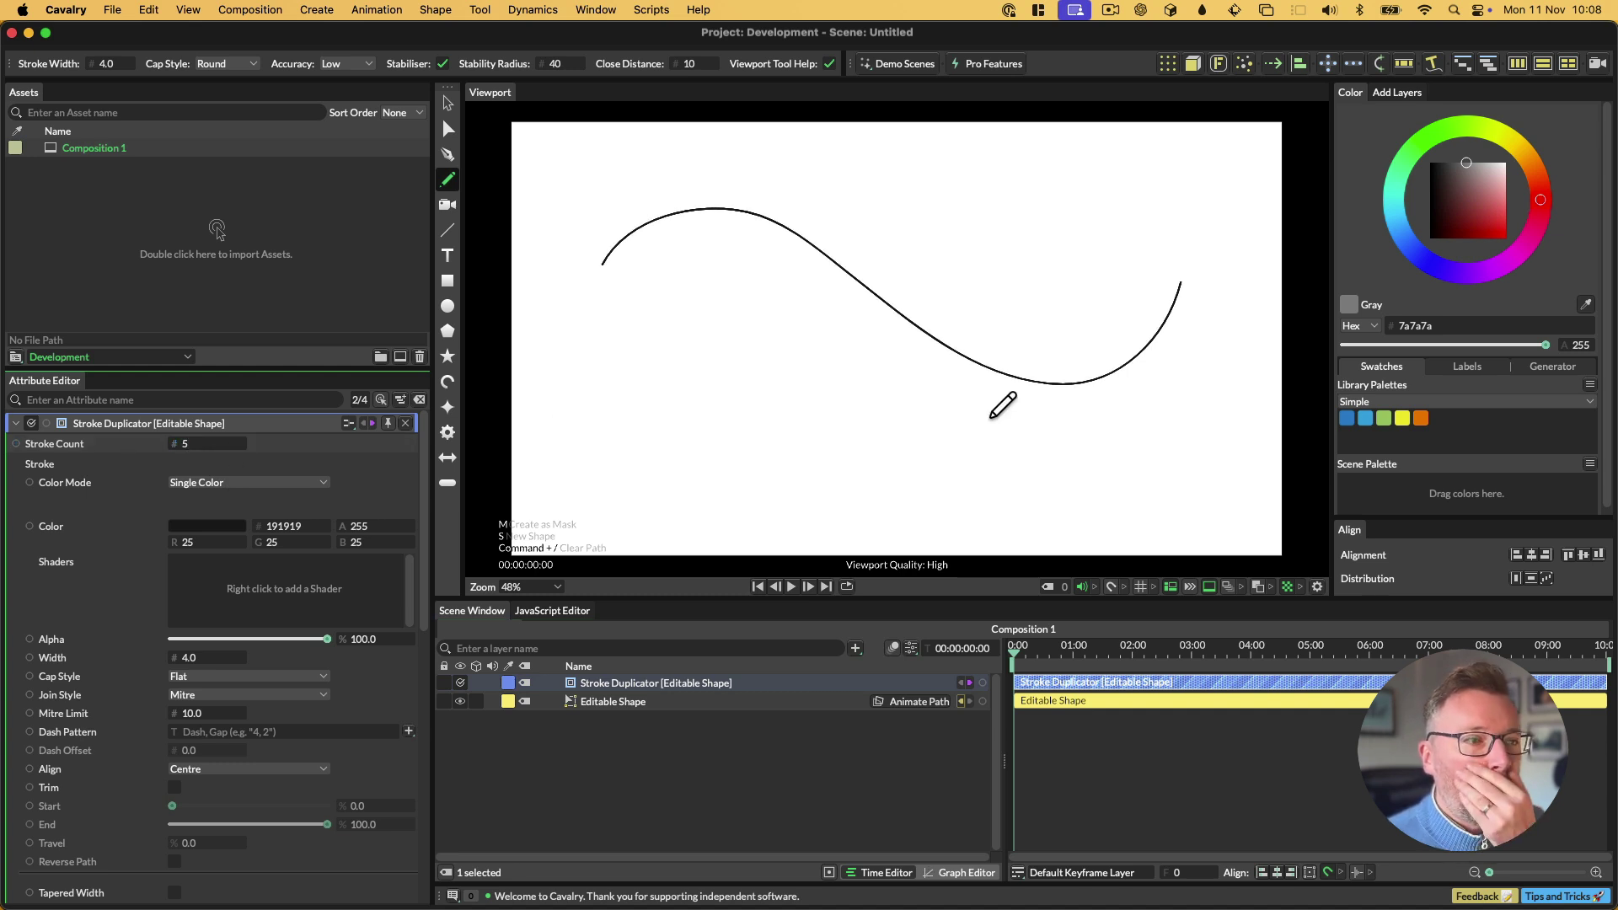
Link a Simple-palette Color Array to the duplicator's colour, set Width 70.3 and enable Trim.
click(1591, 380)
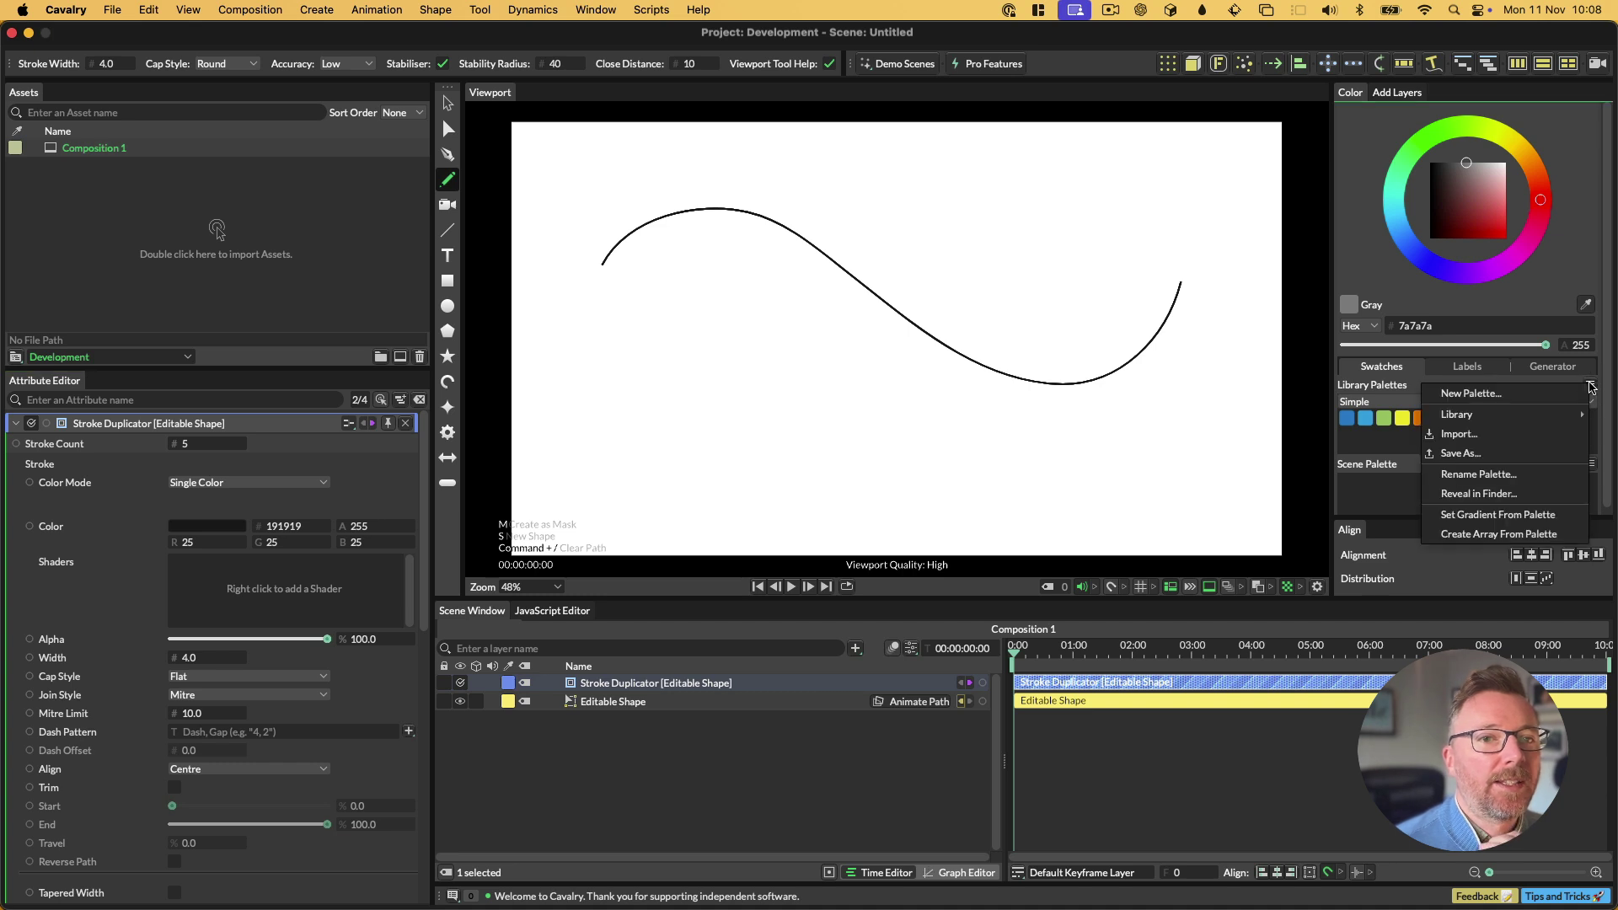
click(1485, 535)
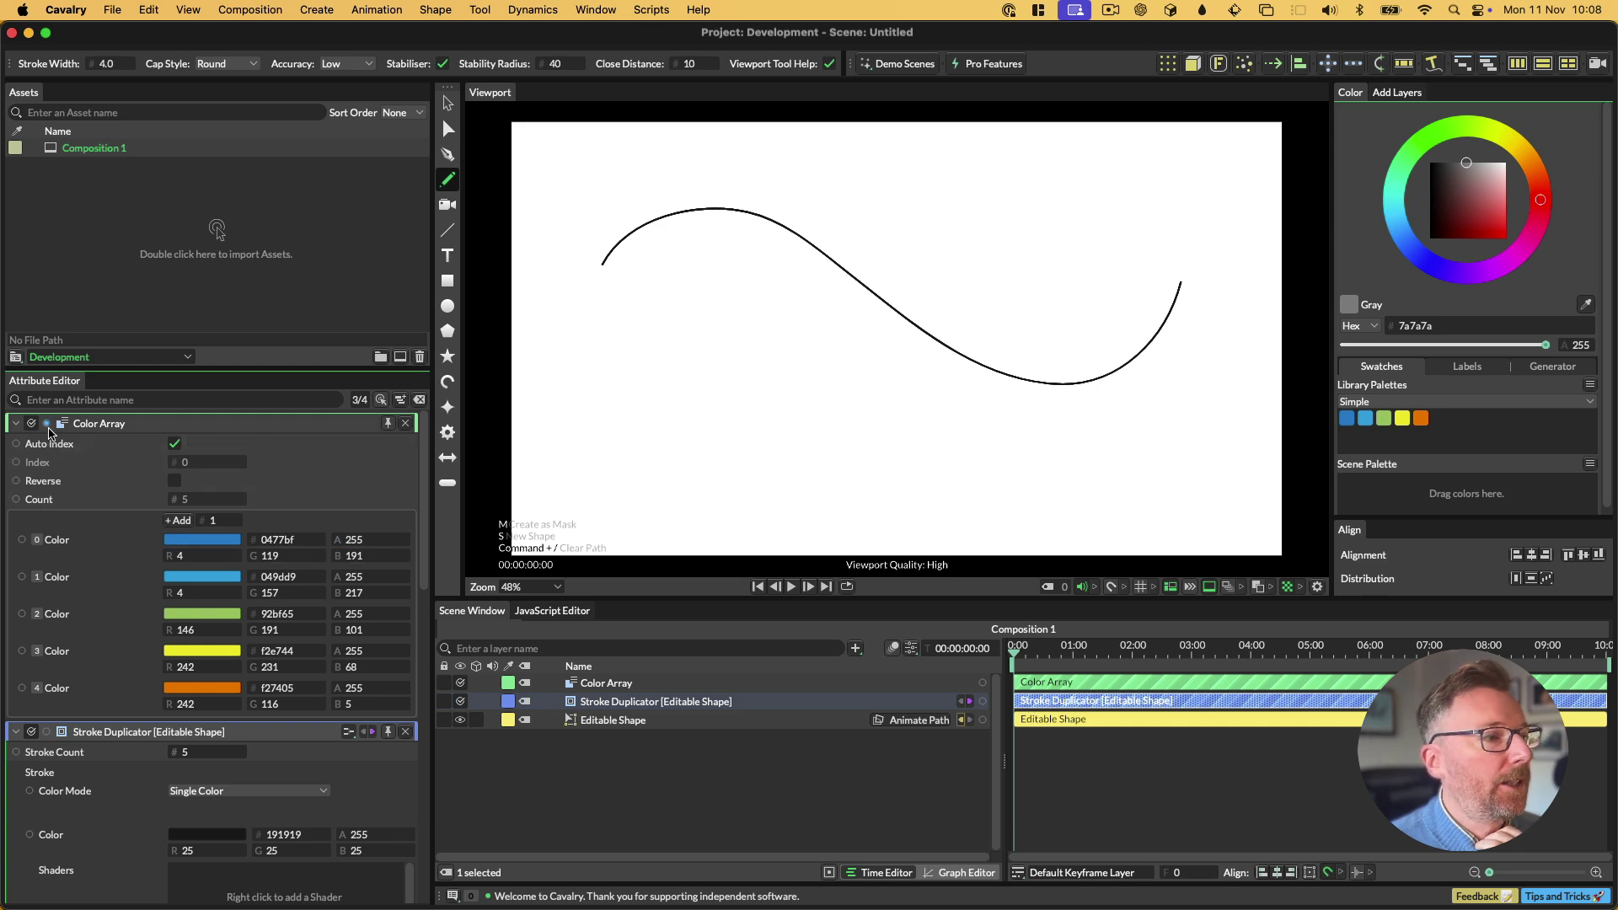
mouse_move(49, 431)
mouse_down()
mouse_move(124, 722)
mouse_move(128, 841)
mouse_up()
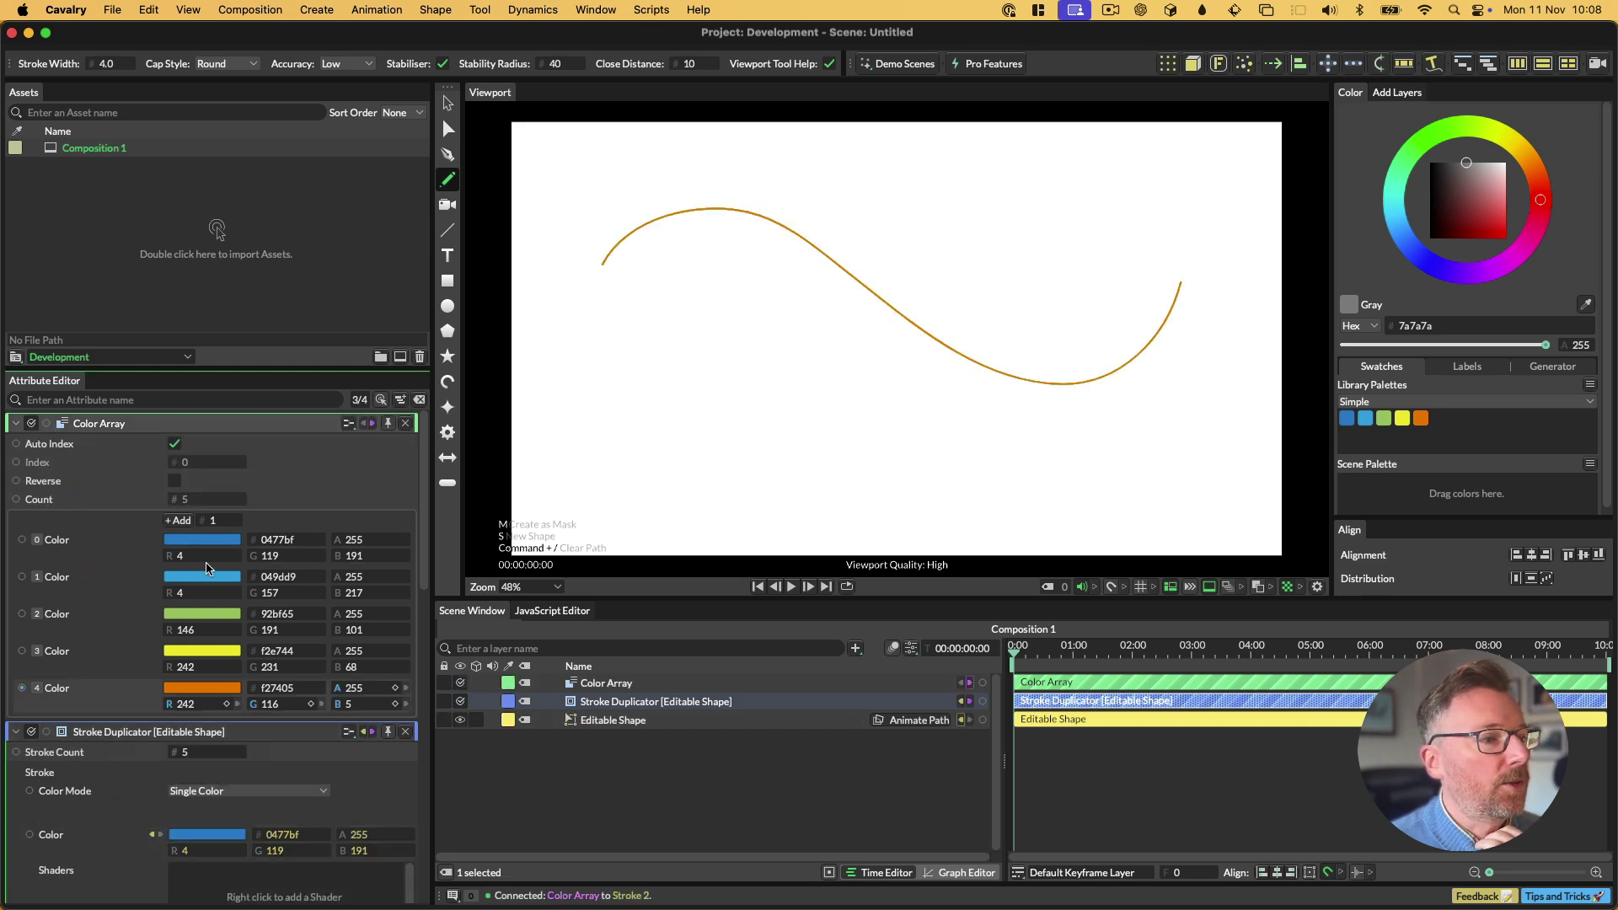
click(406, 423)
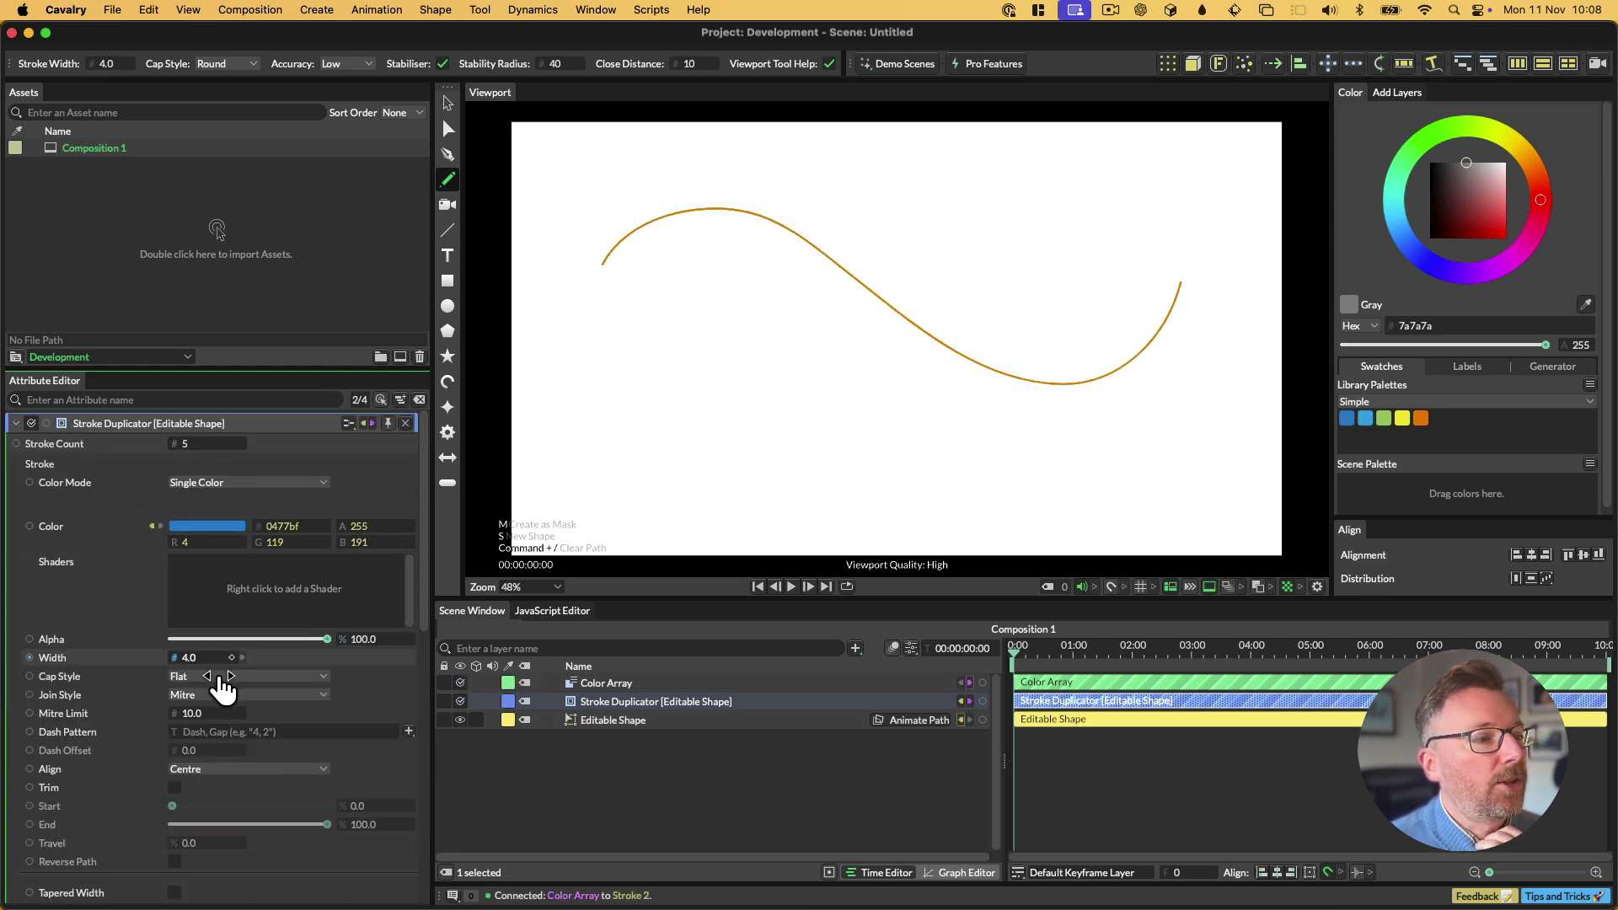
drag(219, 674, 308, 674)
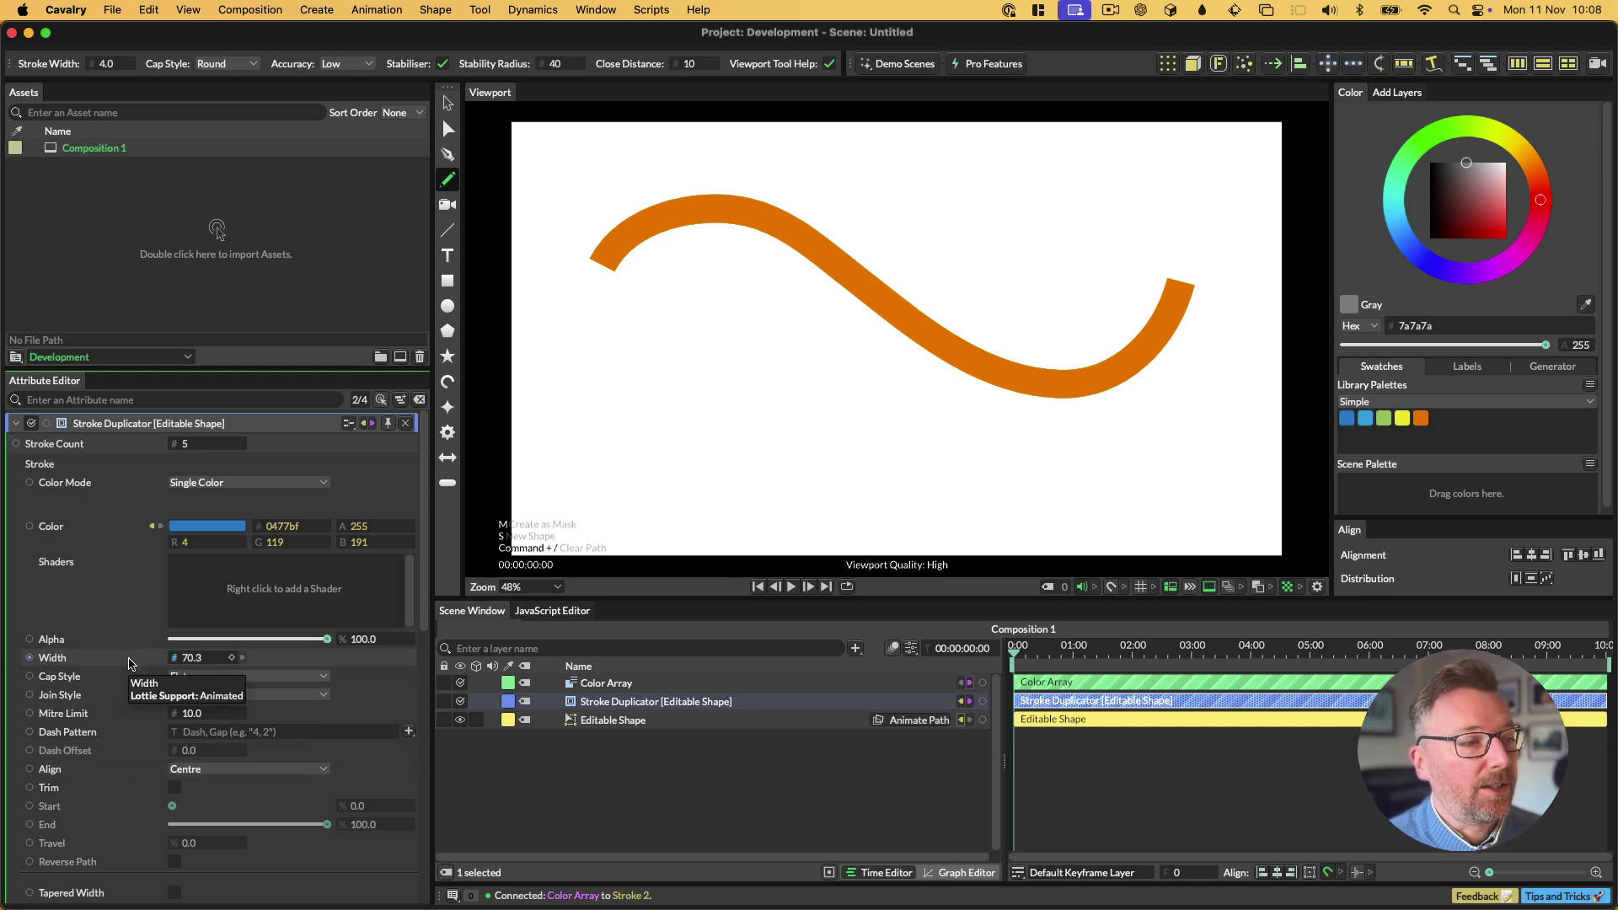
click(174, 789)
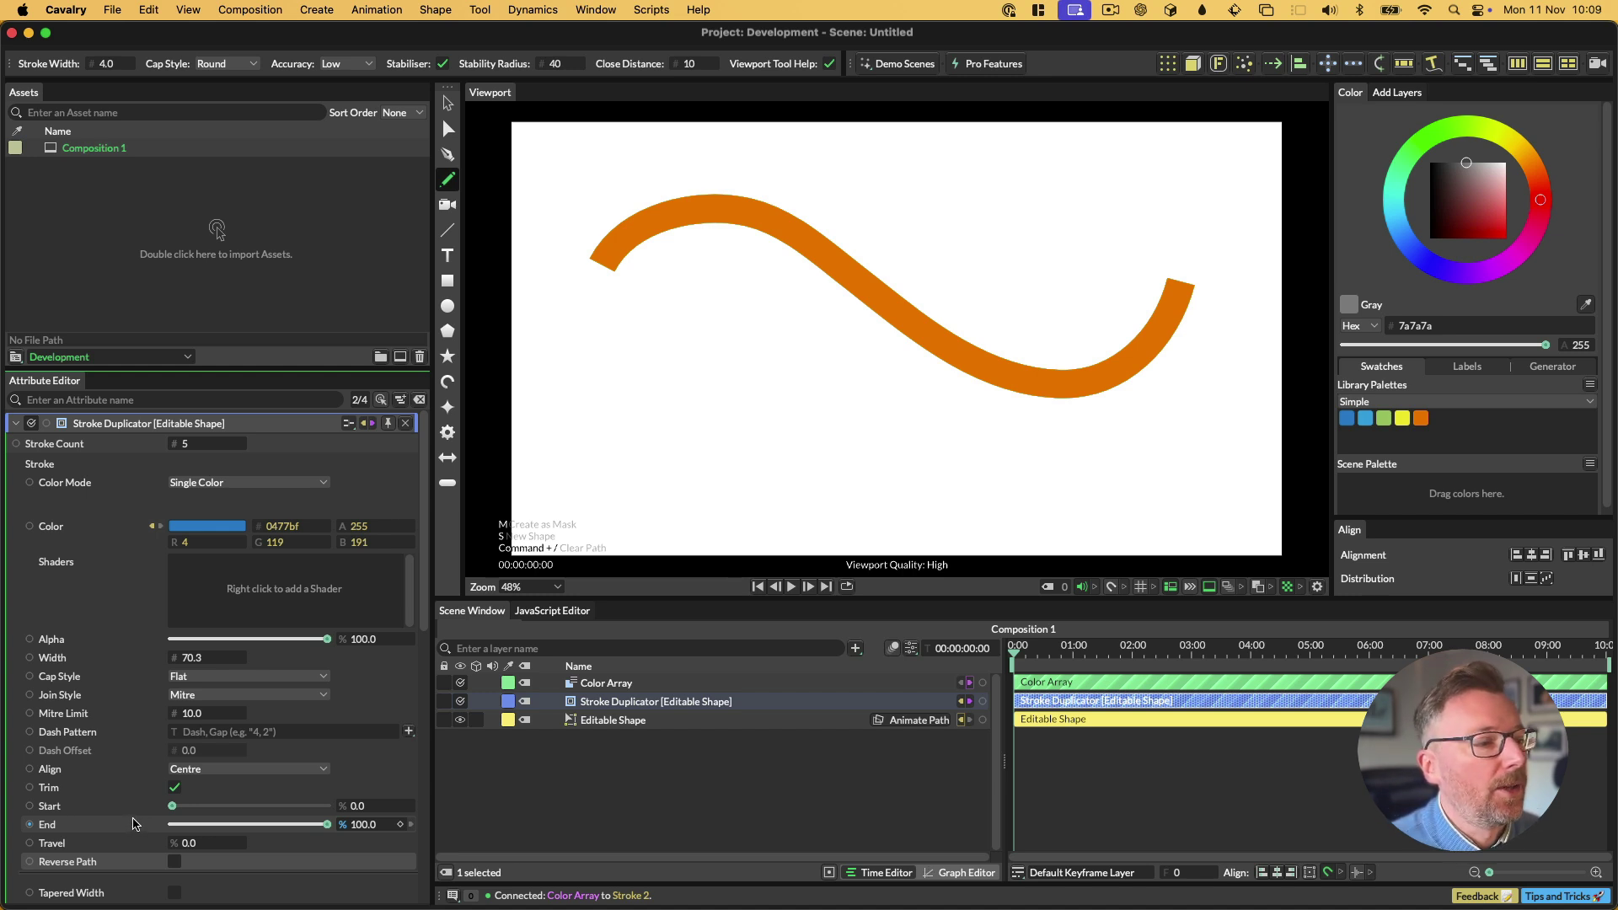
Add a Stagger behaviour to trim End with an inverted graph curve and Minimum 20.
right_click(88, 830)
mouse_move(197, 713)
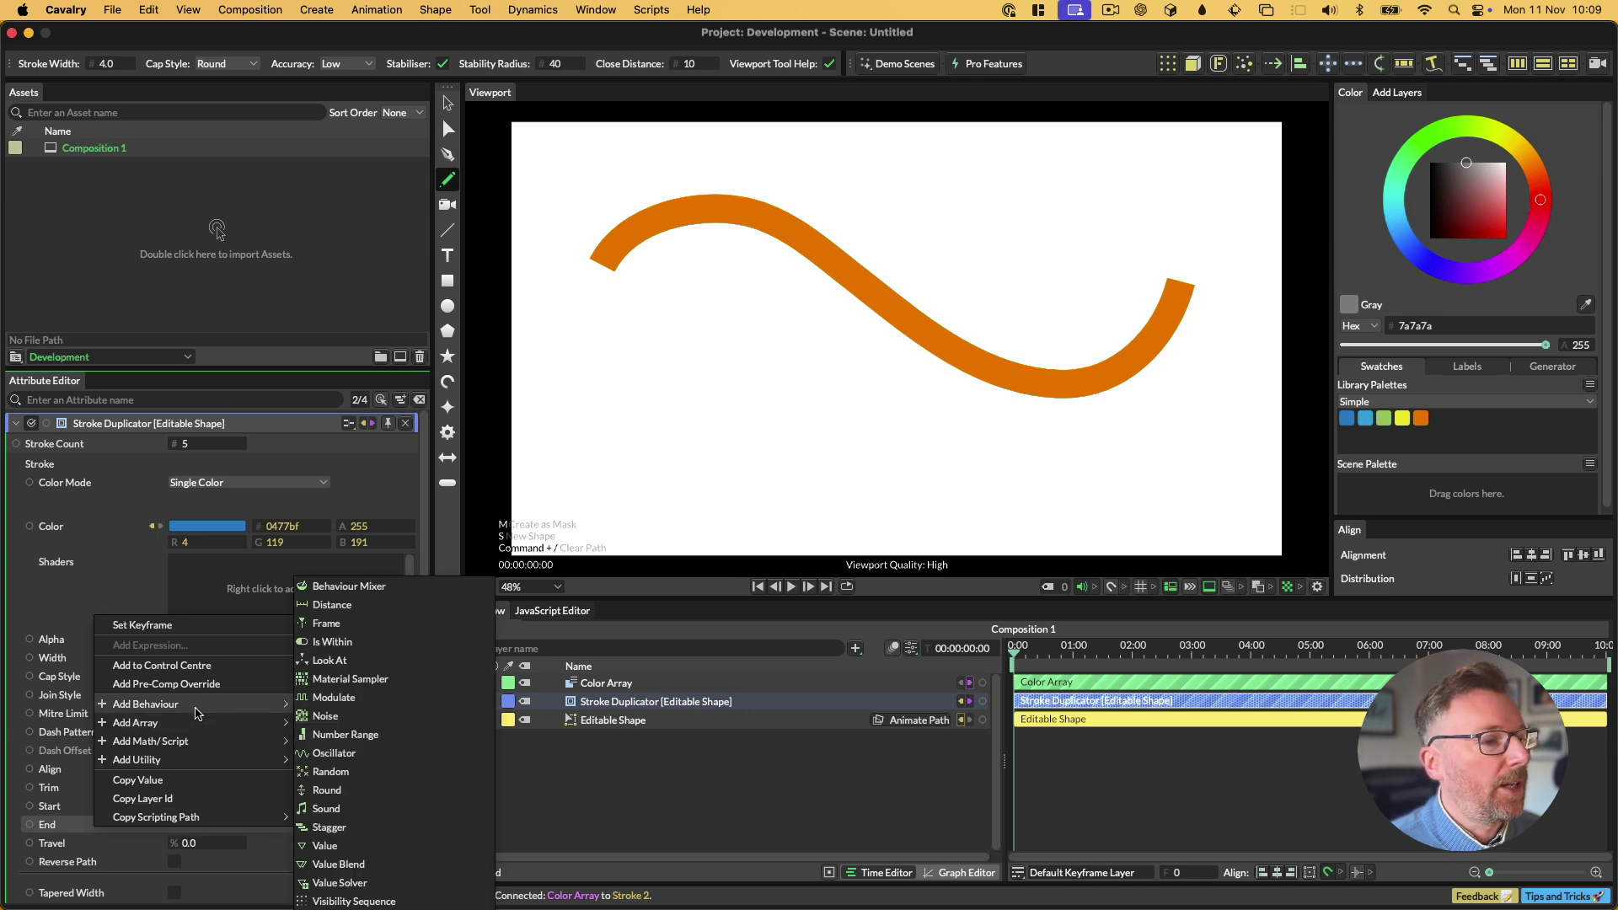
click(362, 826)
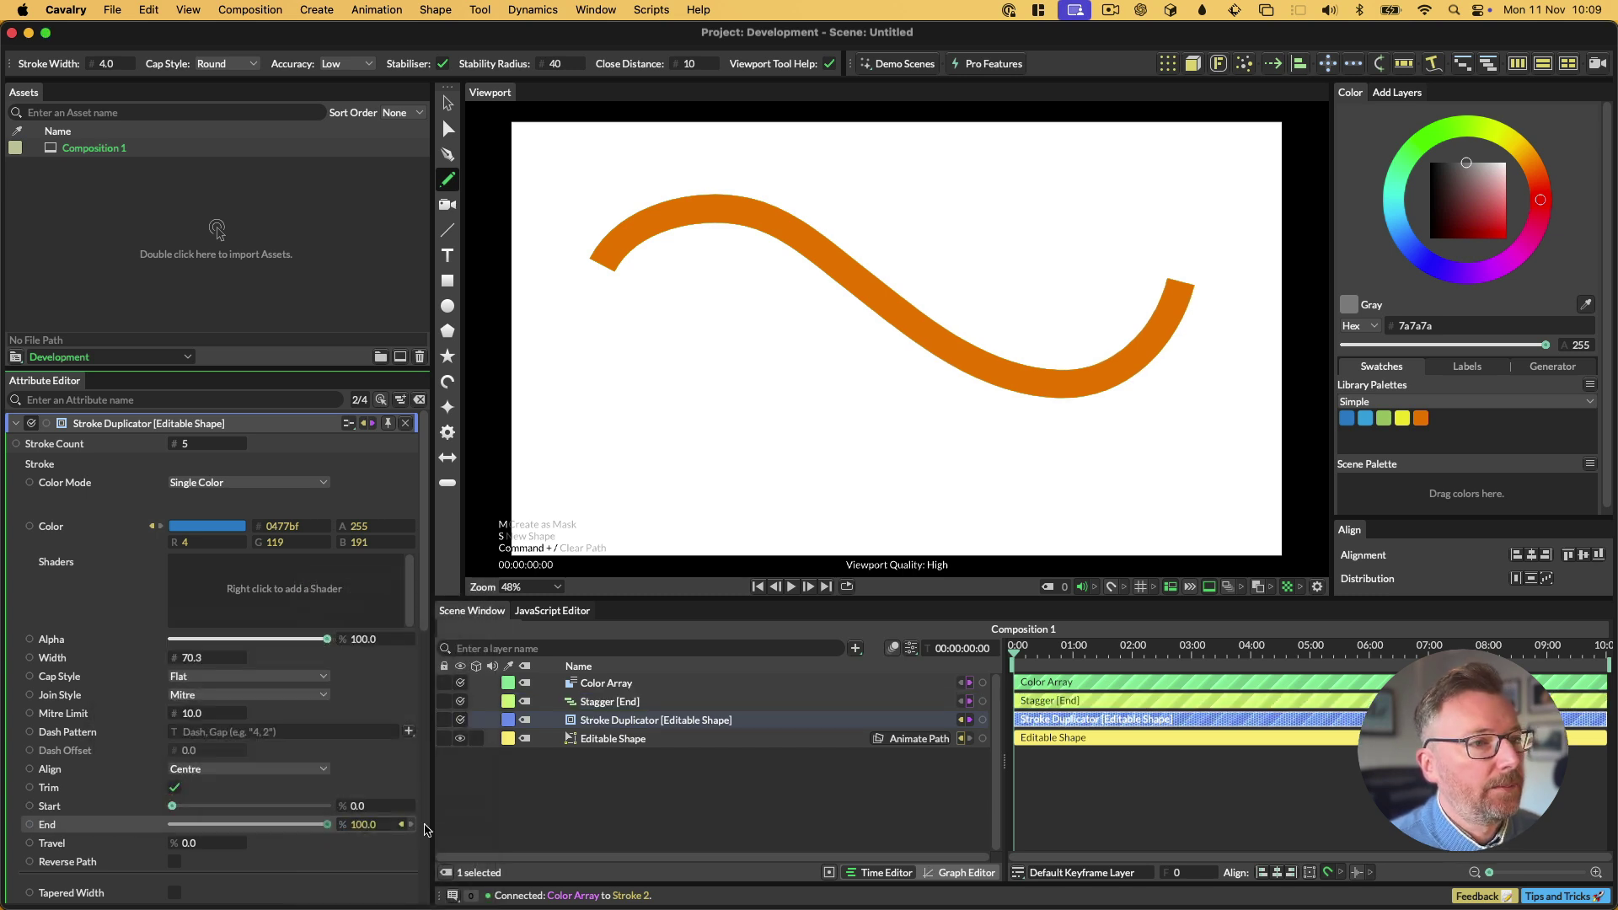
click(624, 705)
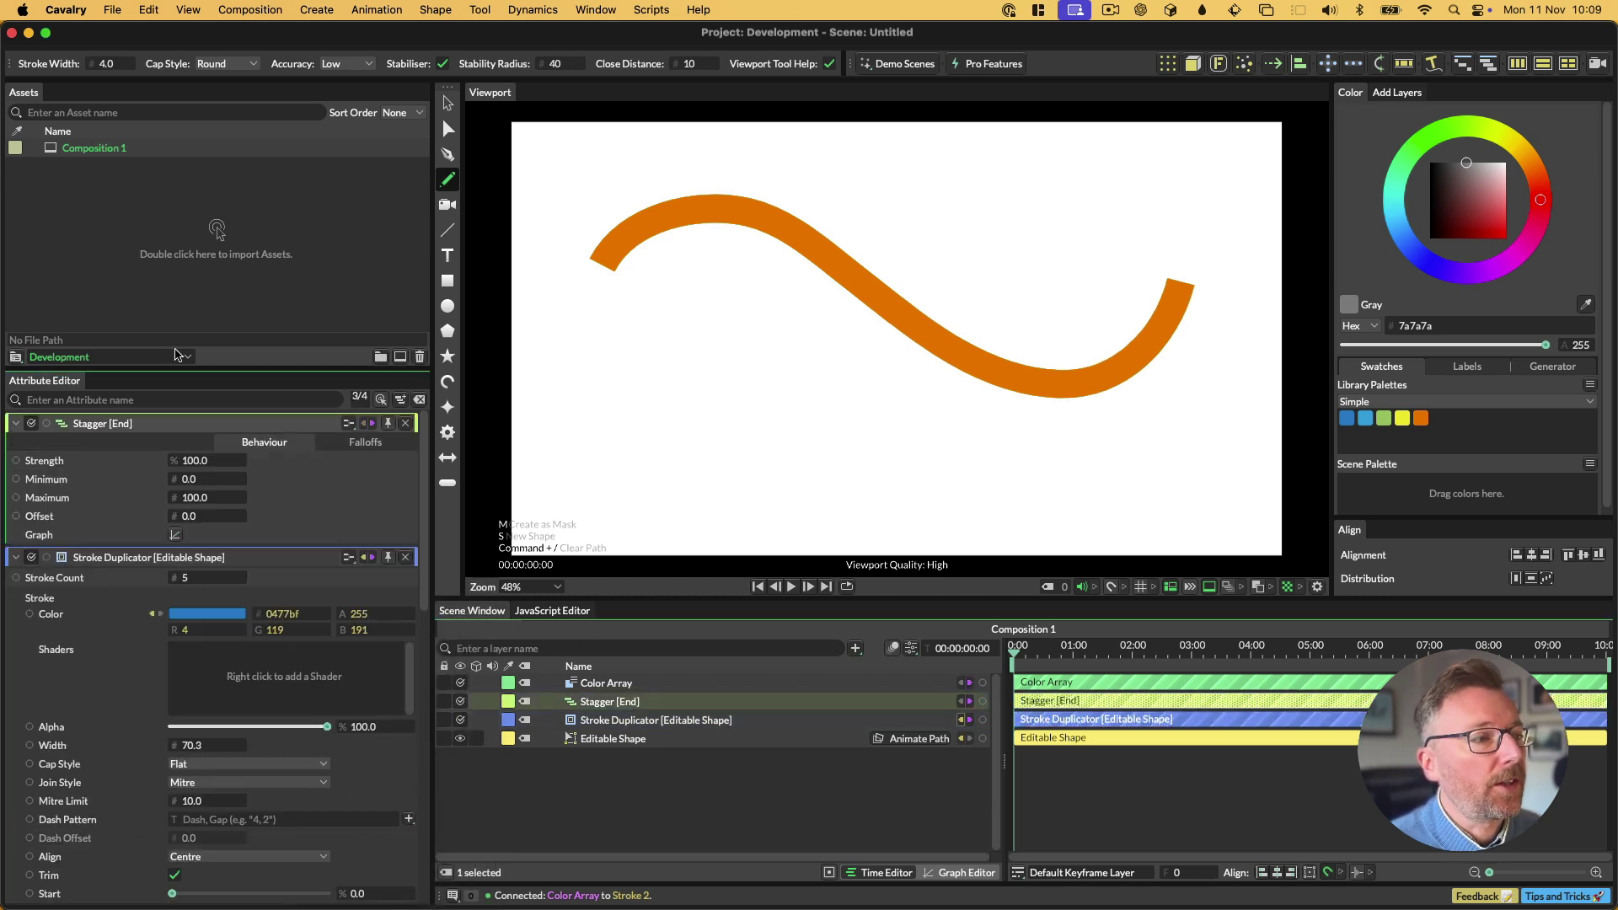
click(174, 534)
click(424, 650)
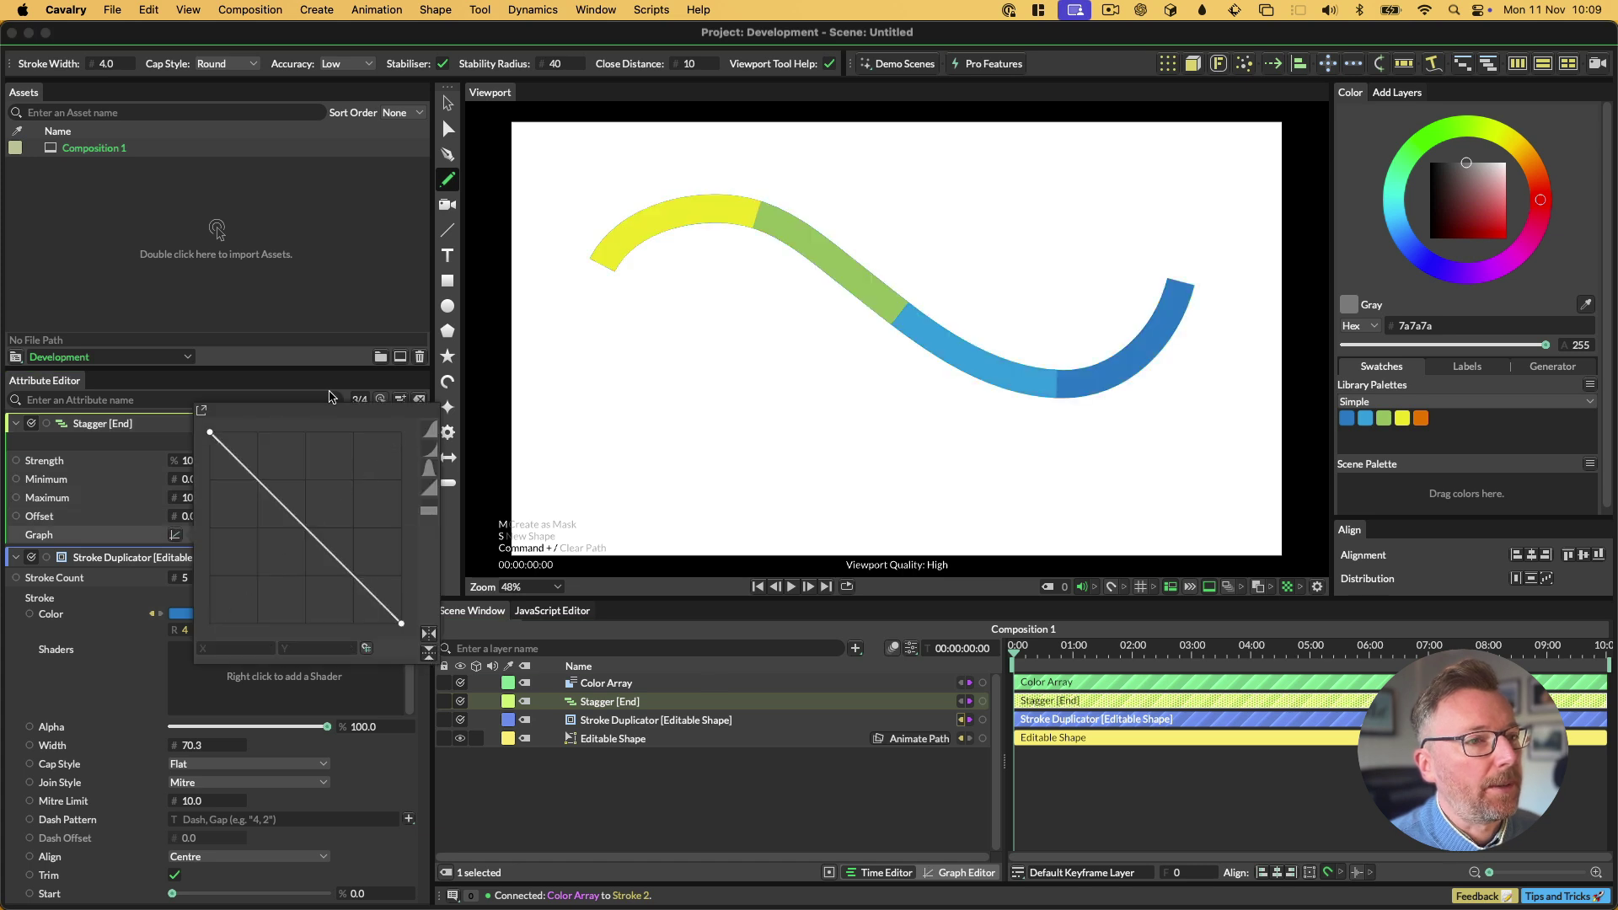
double_click(189, 479)
text(20)
key(Return)
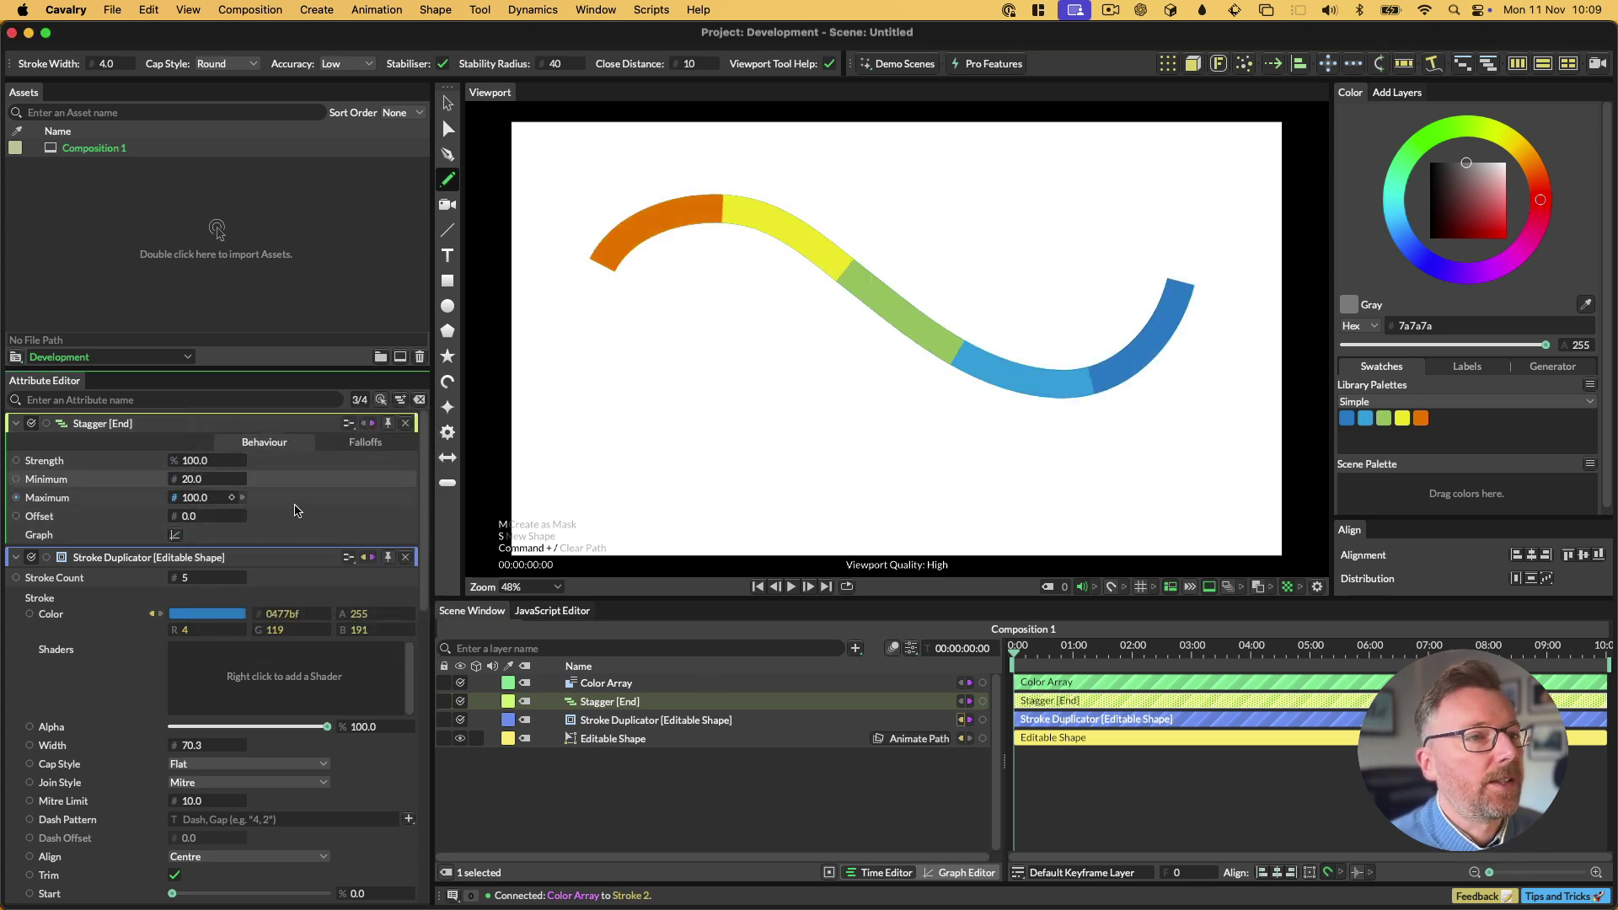
click(446, 104)
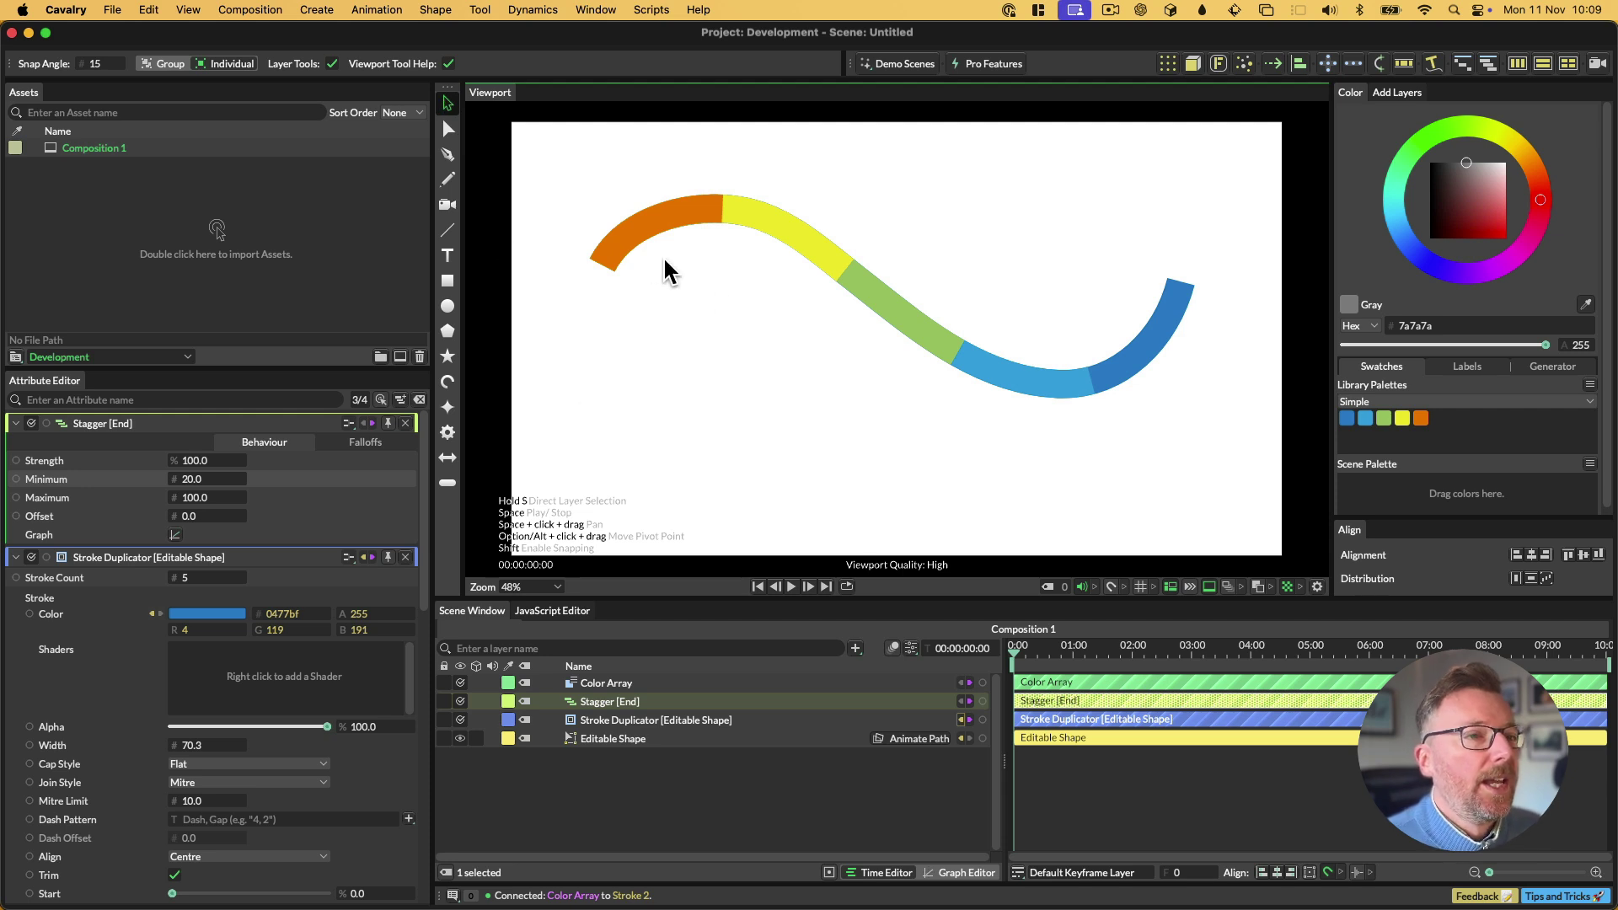
Add a Stagger to the stroke Width with Minimum 16 and a flipped falloff curve.
scroll(116, 779, down, 2)
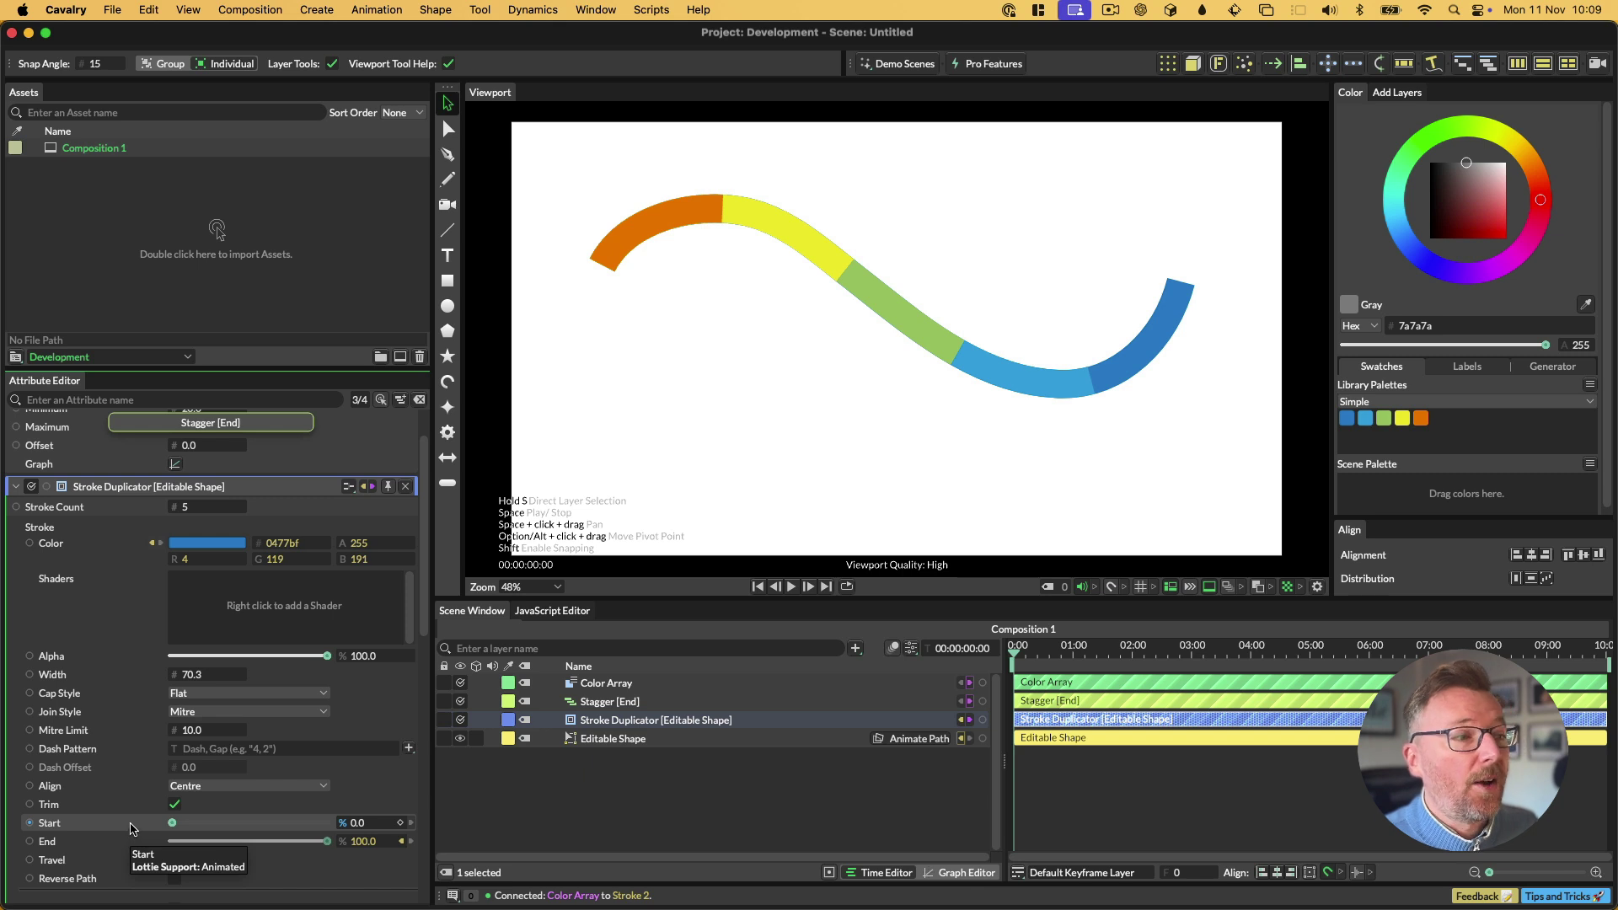
right_click(106, 680)
mouse_move(236, 557)
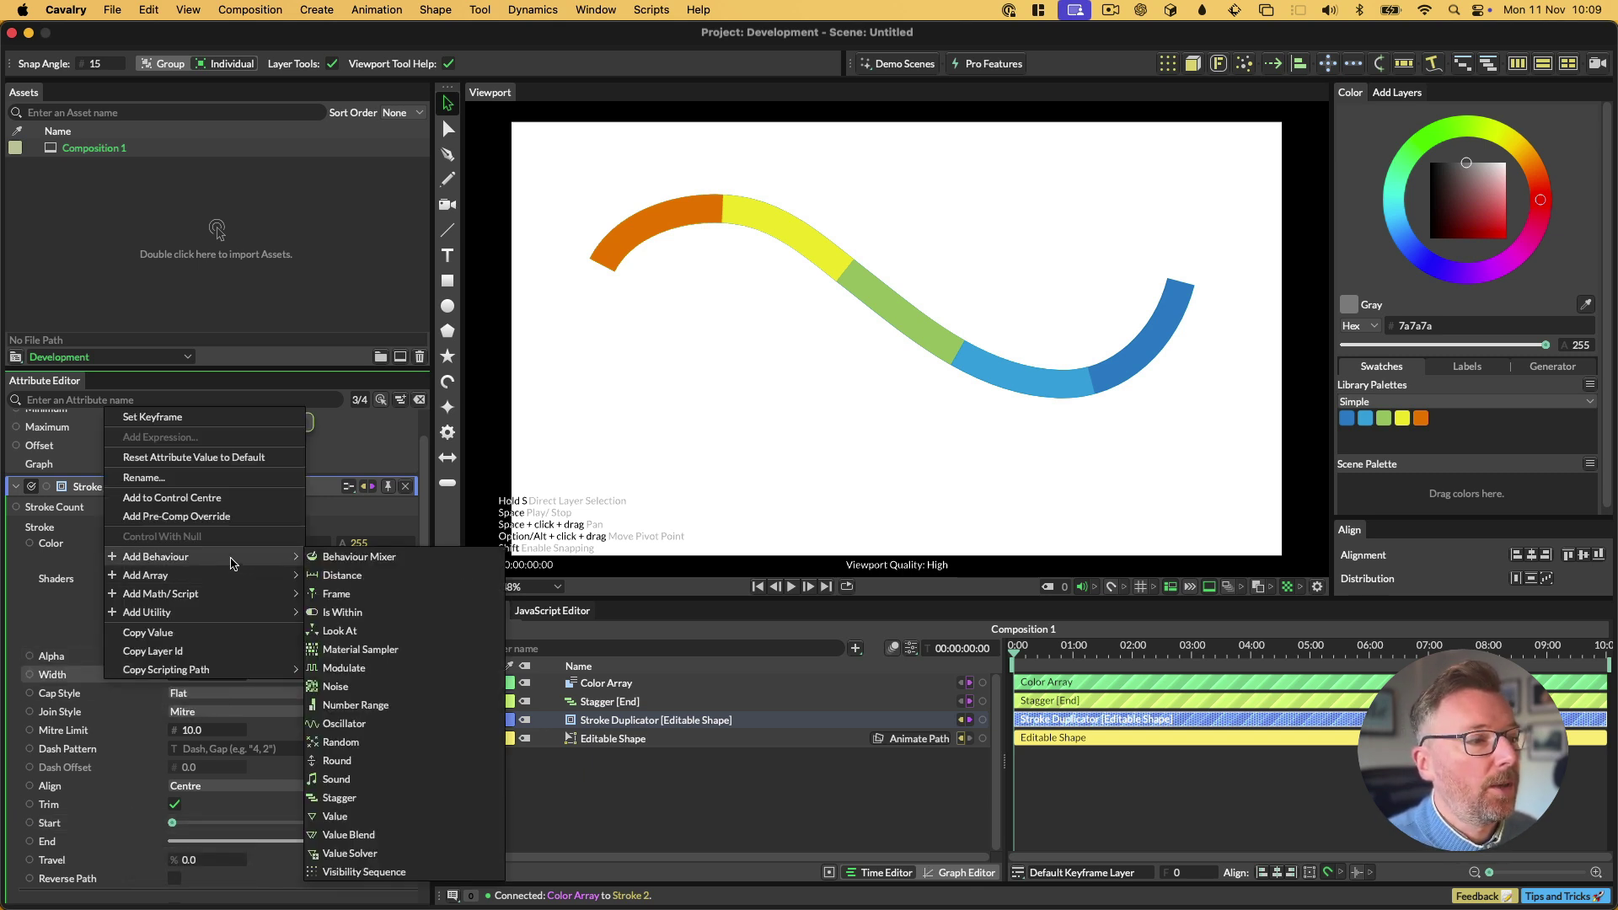
click(390, 797)
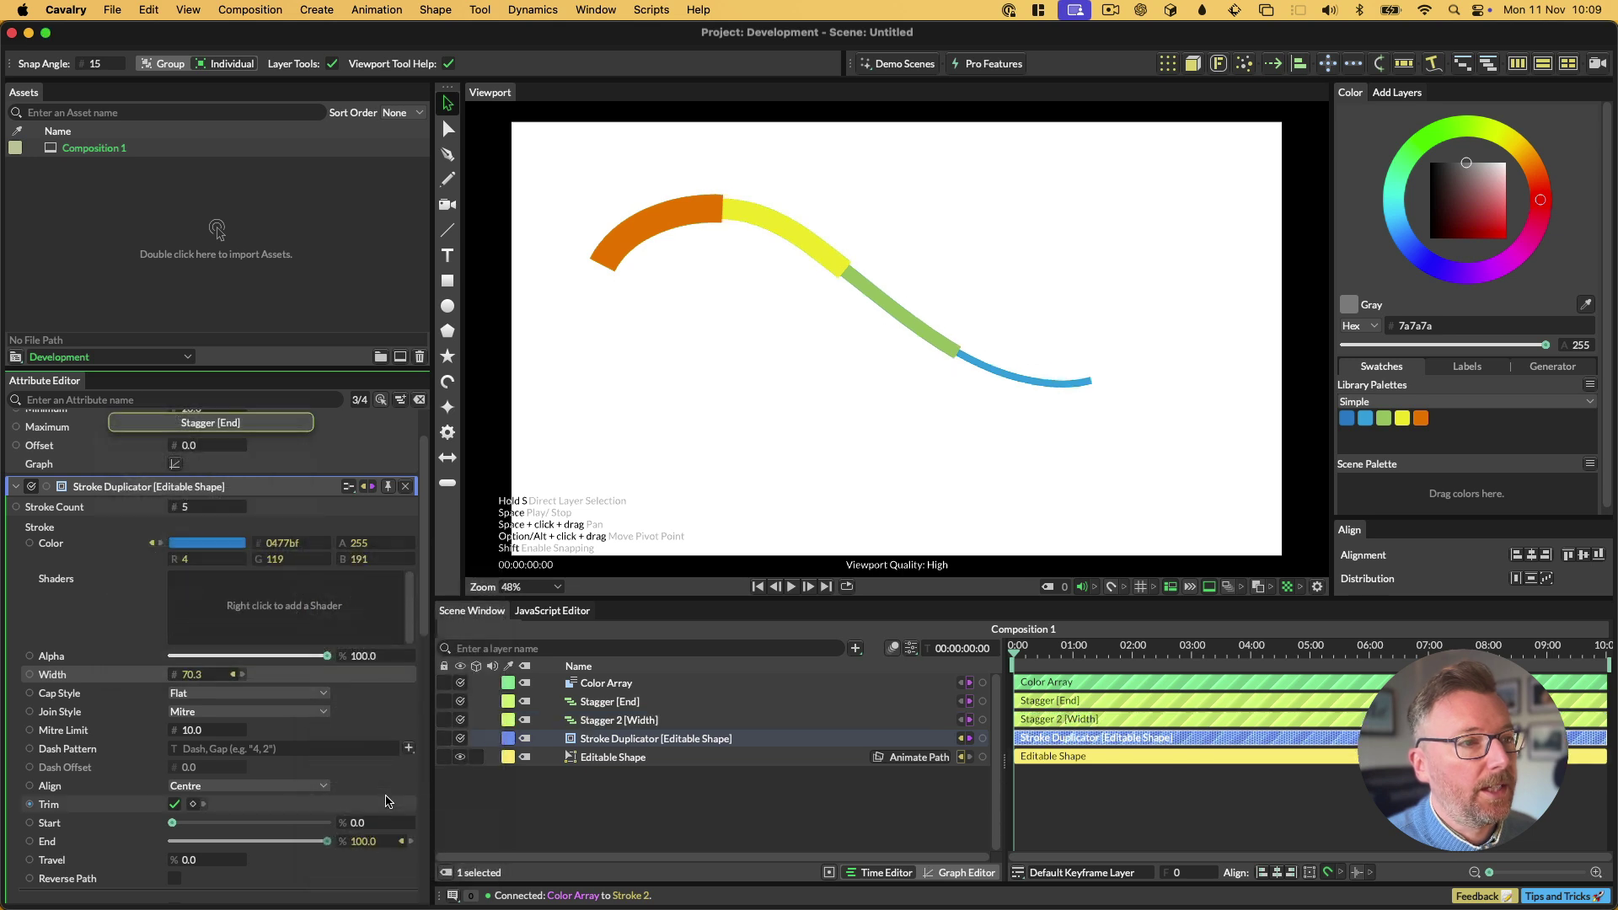
click(633, 723)
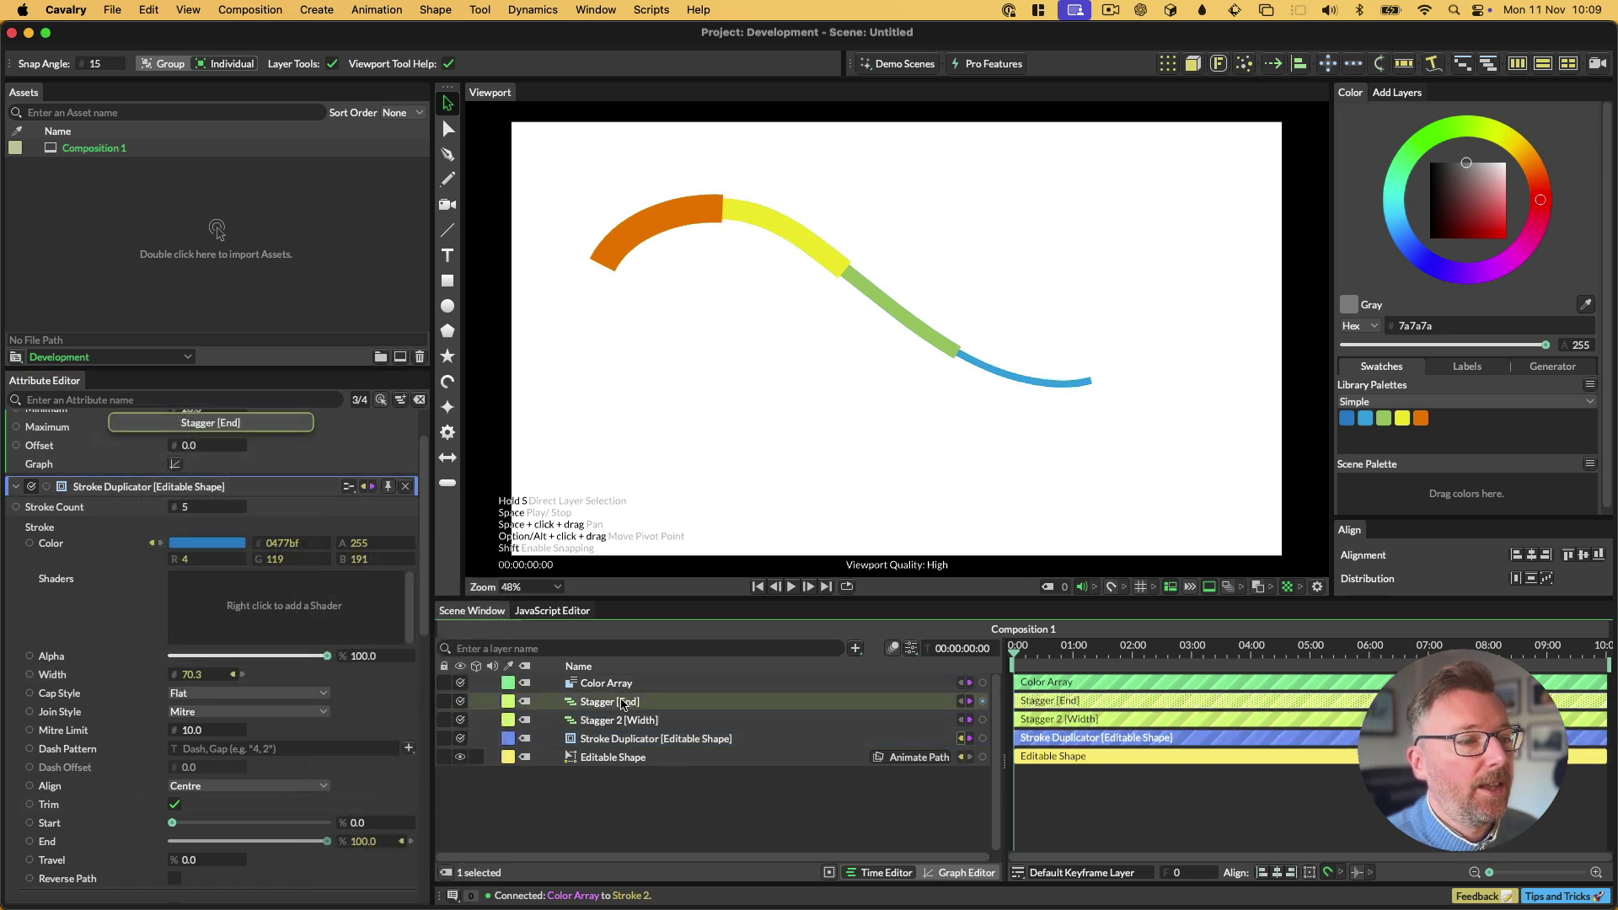
drag(194, 479, 221, 479)
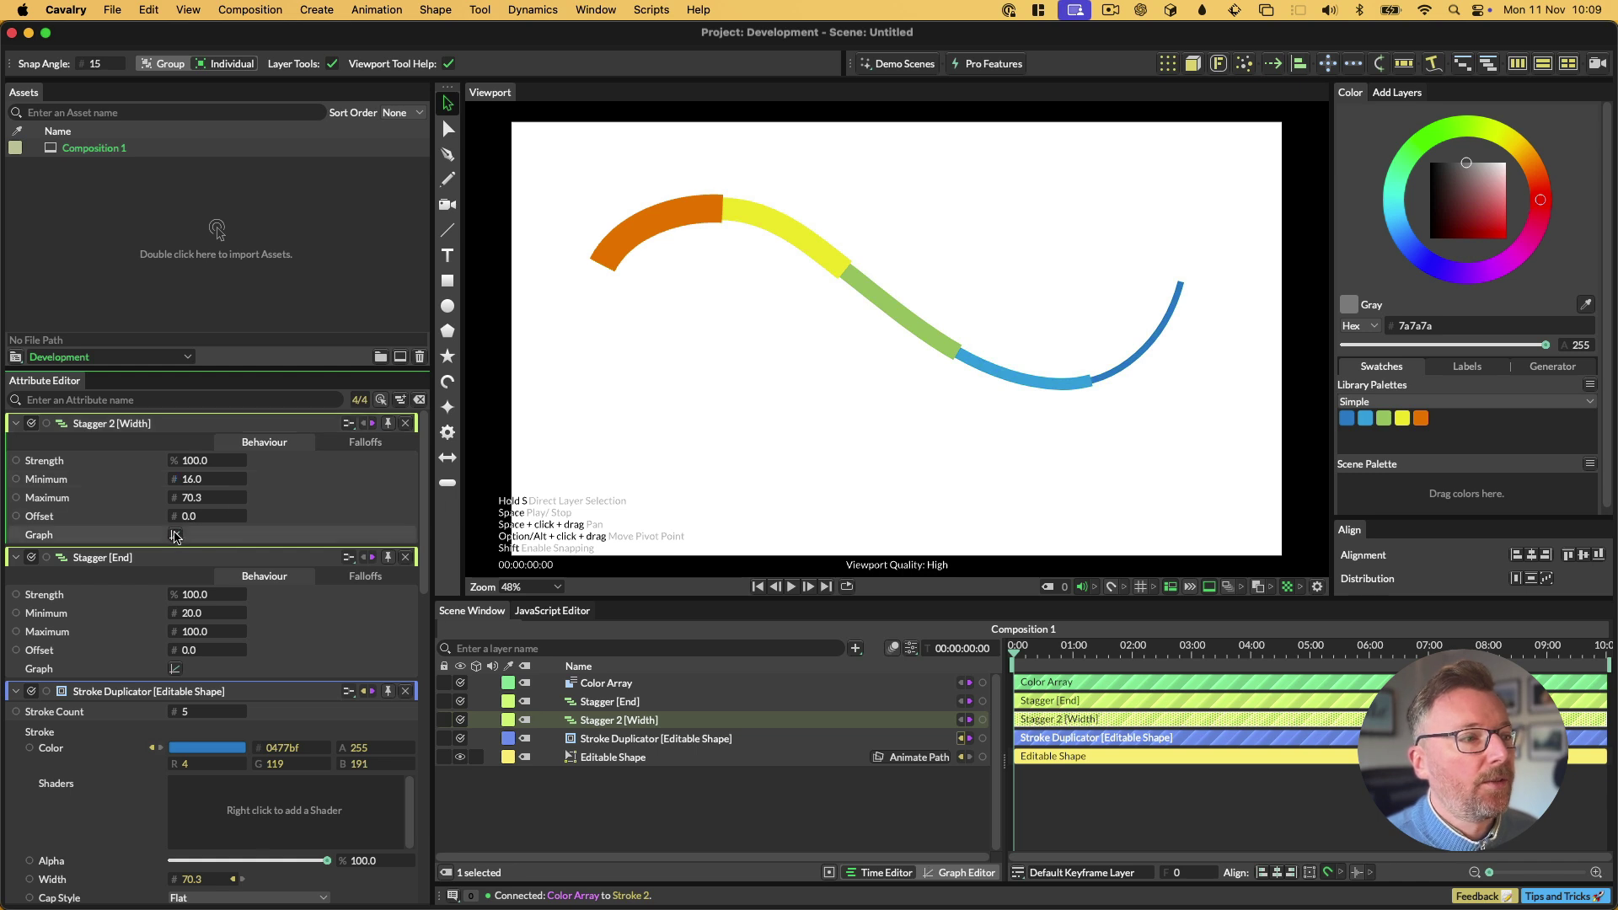
click(175, 535)
click(429, 652)
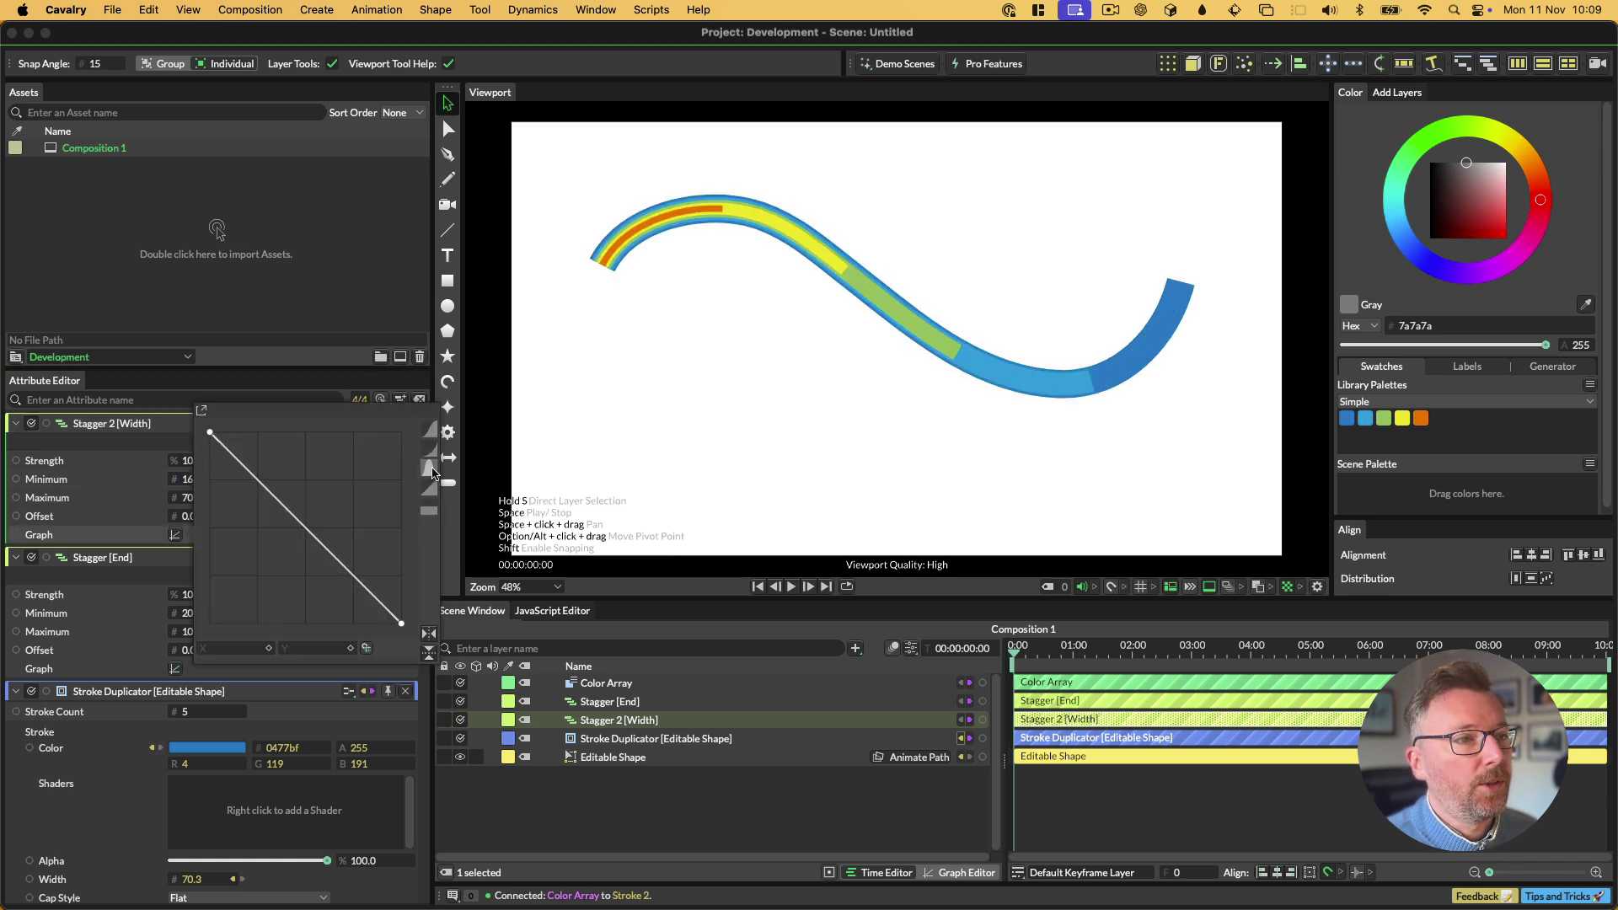
click(431, 470)
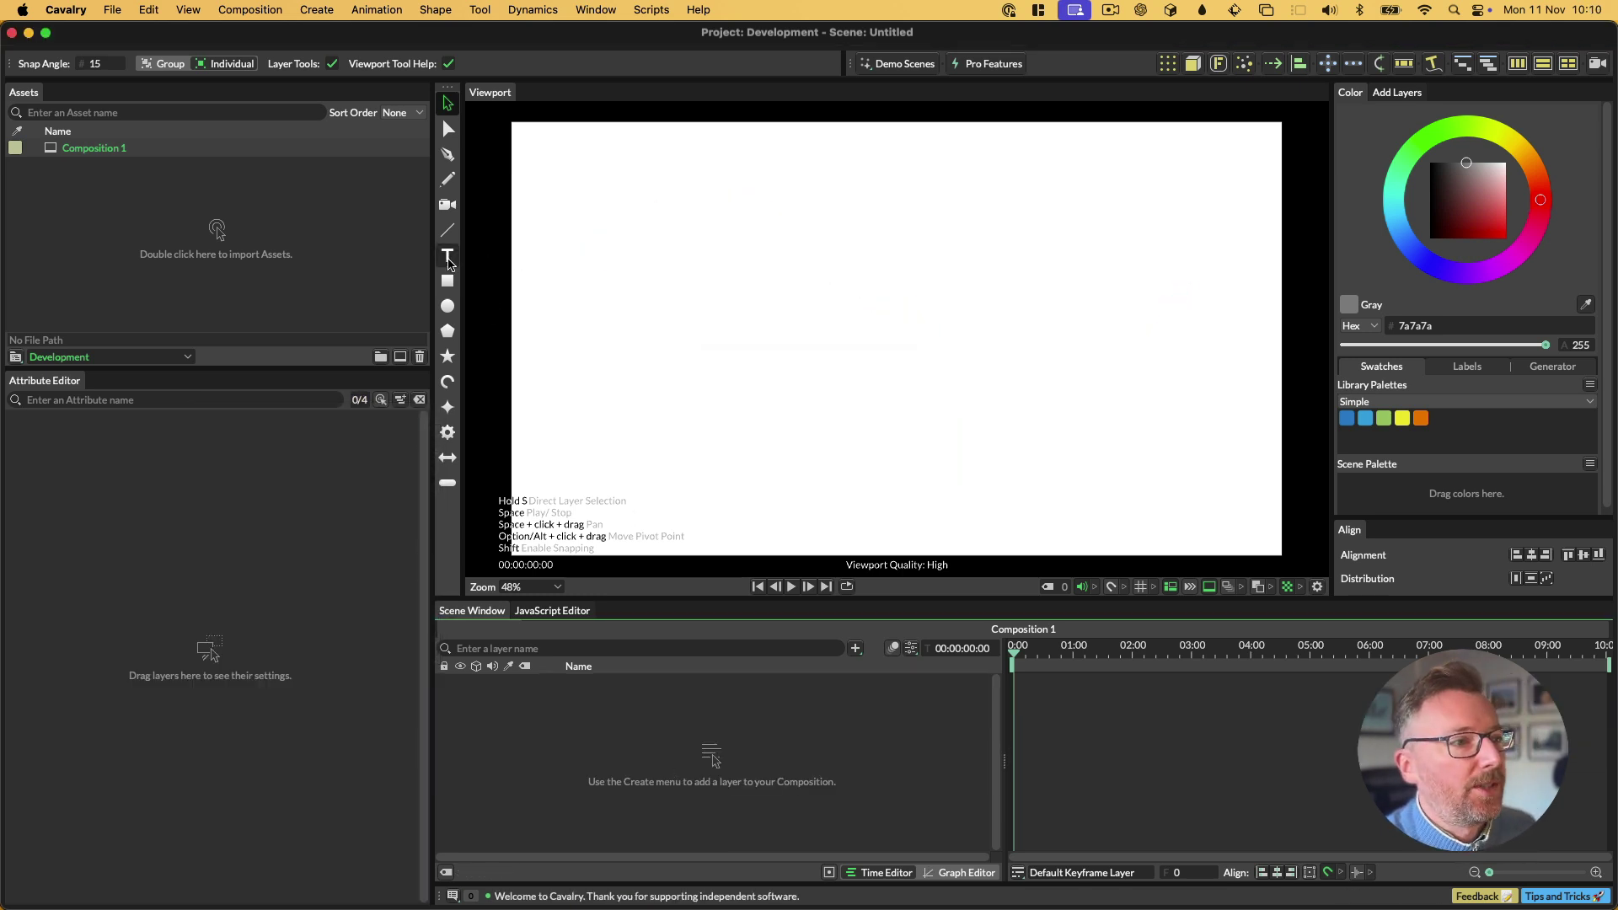
Add a text shape reading 'C', centred horizontally and vertically.
click(447, 255)
click(179, 691)
key(super+a)
key(BackSpace)
text(C)
click(191, 839)
click(191, 858)
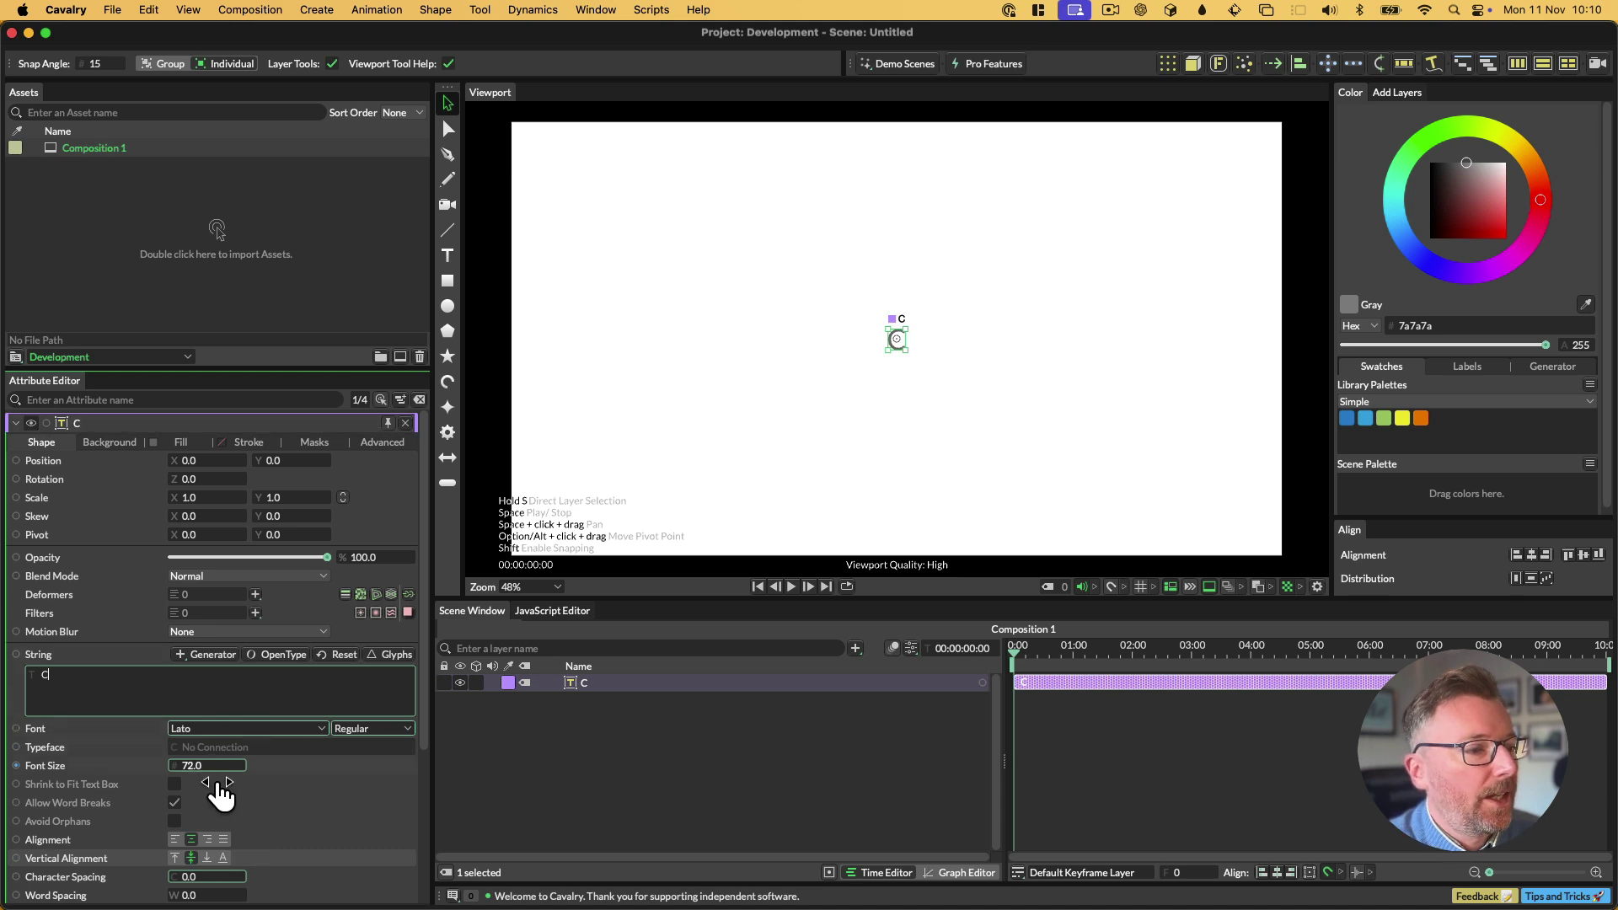
Make the C Lato Black at font size 988, with fill off and stroke on.
click(401, 732)
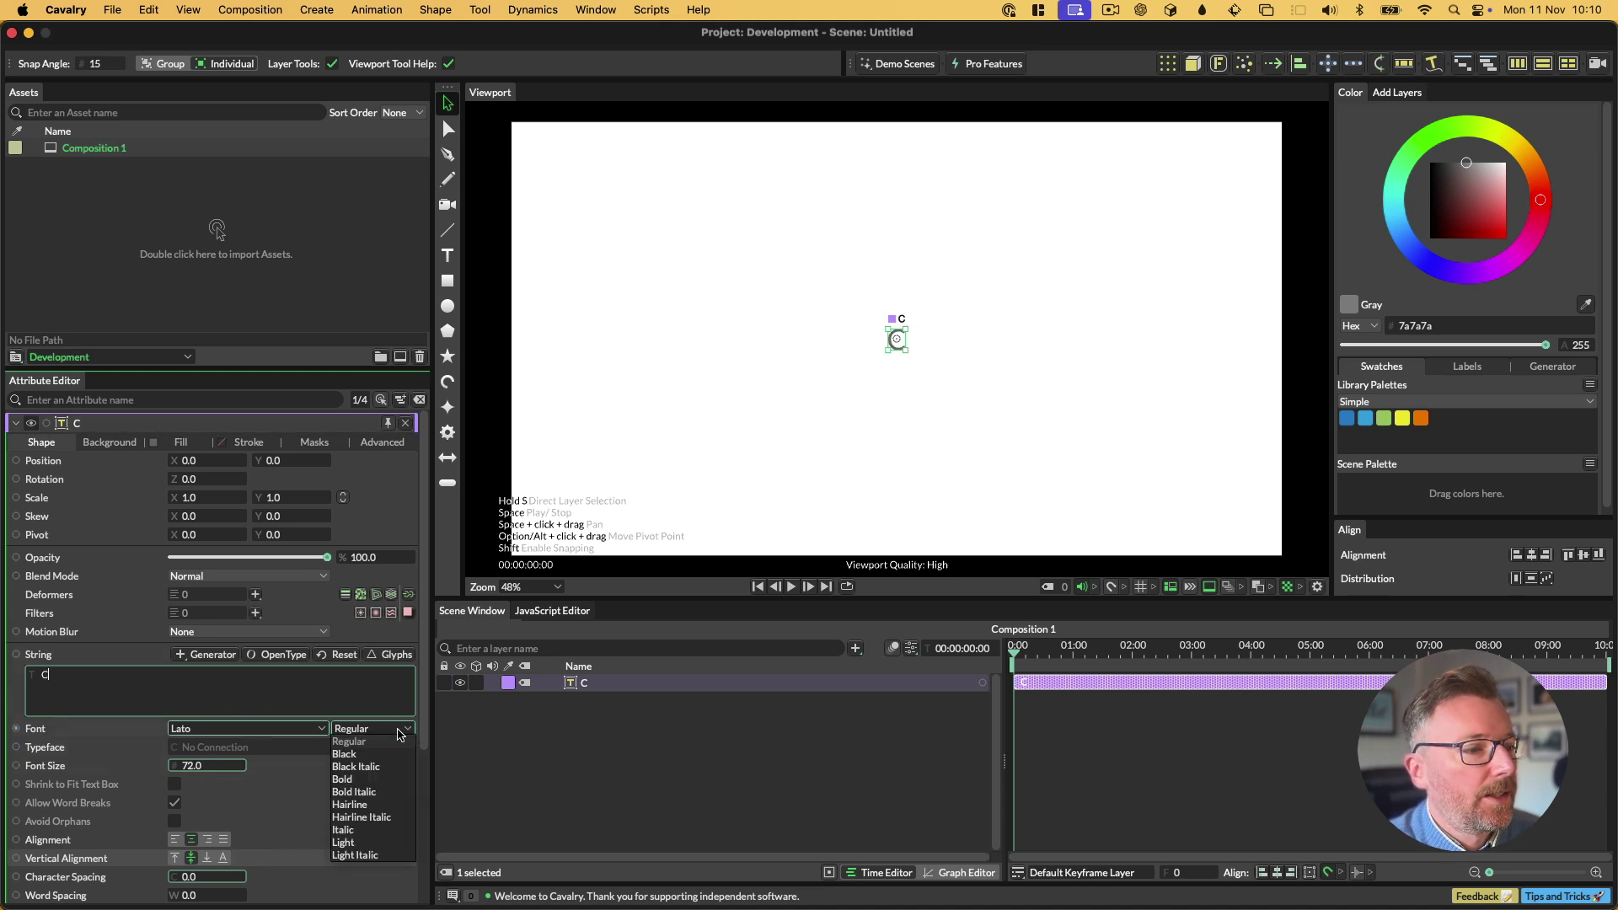
click(363, 754)
drag(206, 765, 253, 787)
click(154, 442)
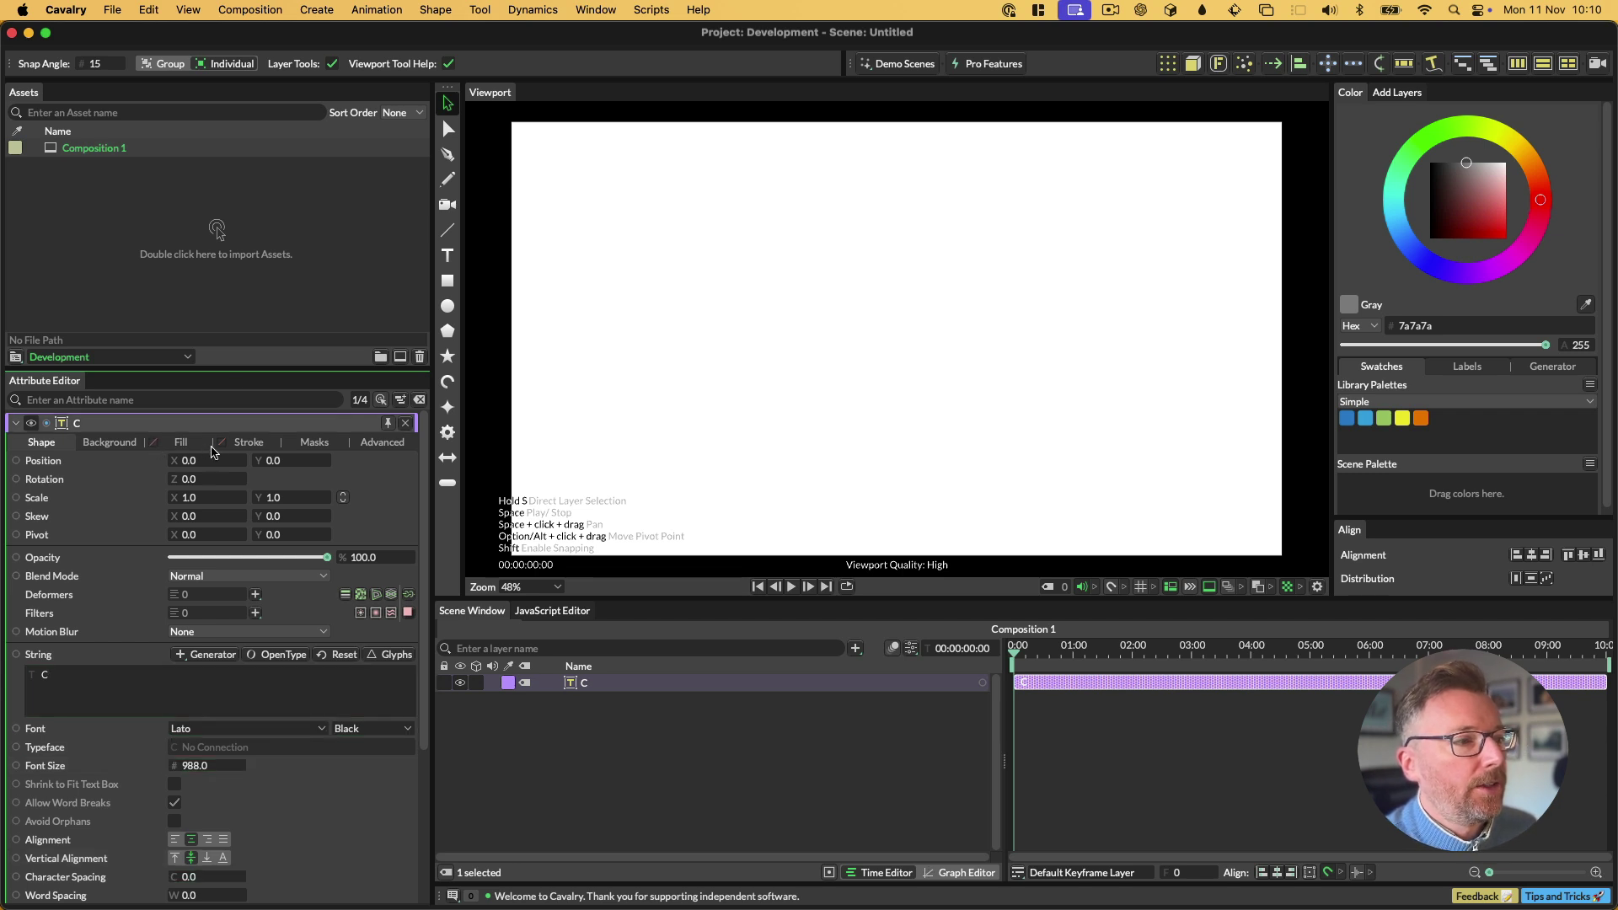
click(217, 442)
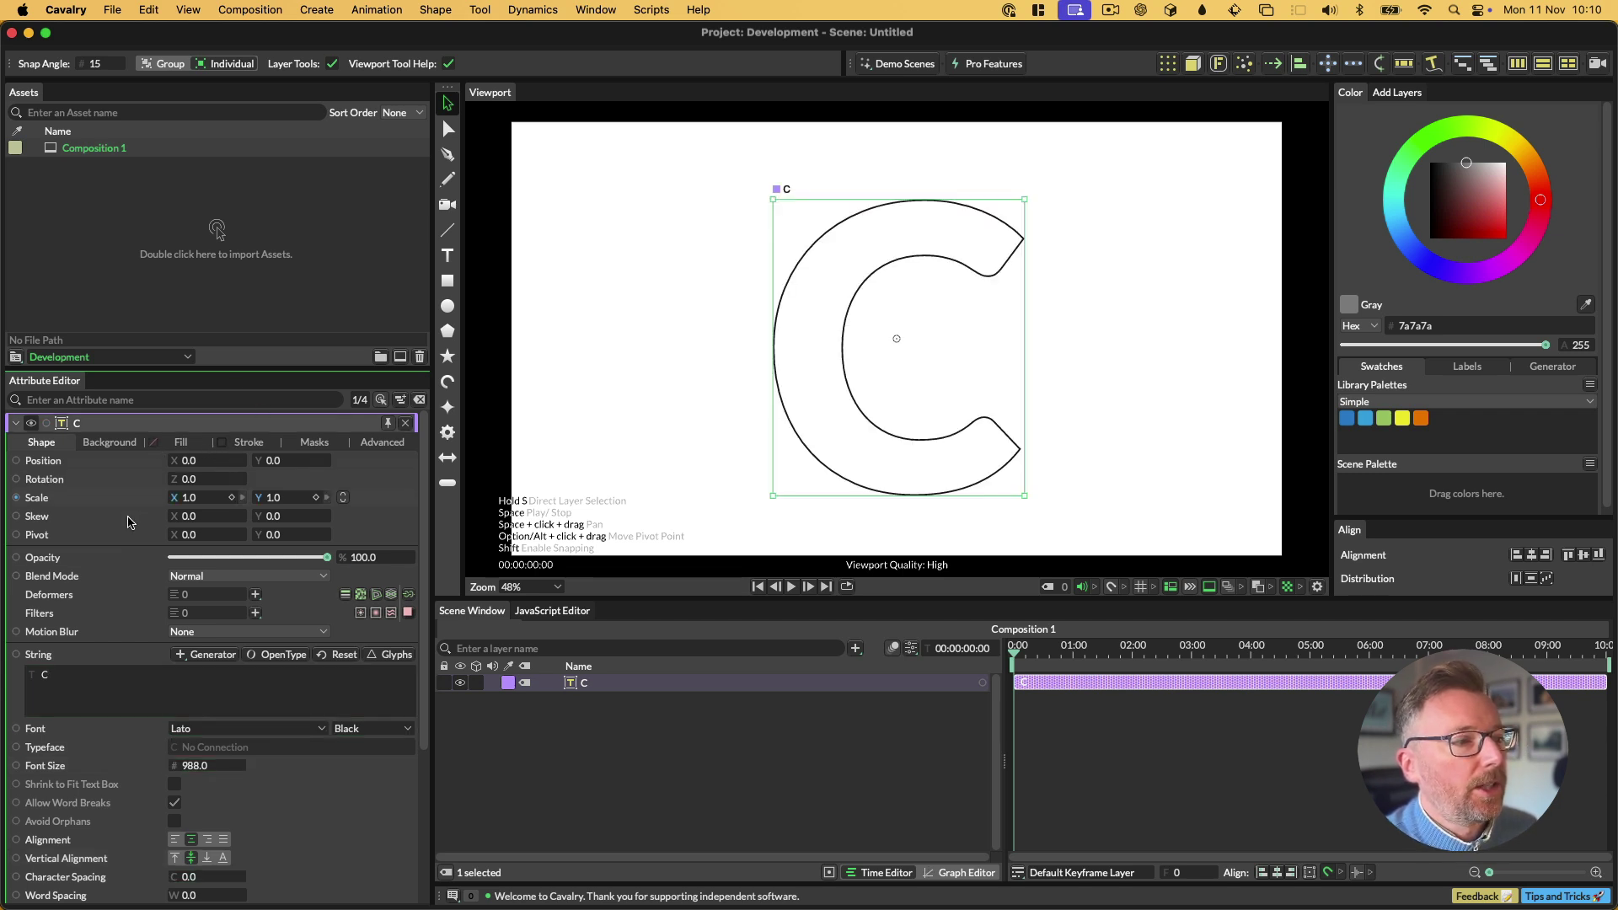
Add a Stitches deformer to the C and lower its Disconnection Multiplier to 0.07.
click(255, 594)
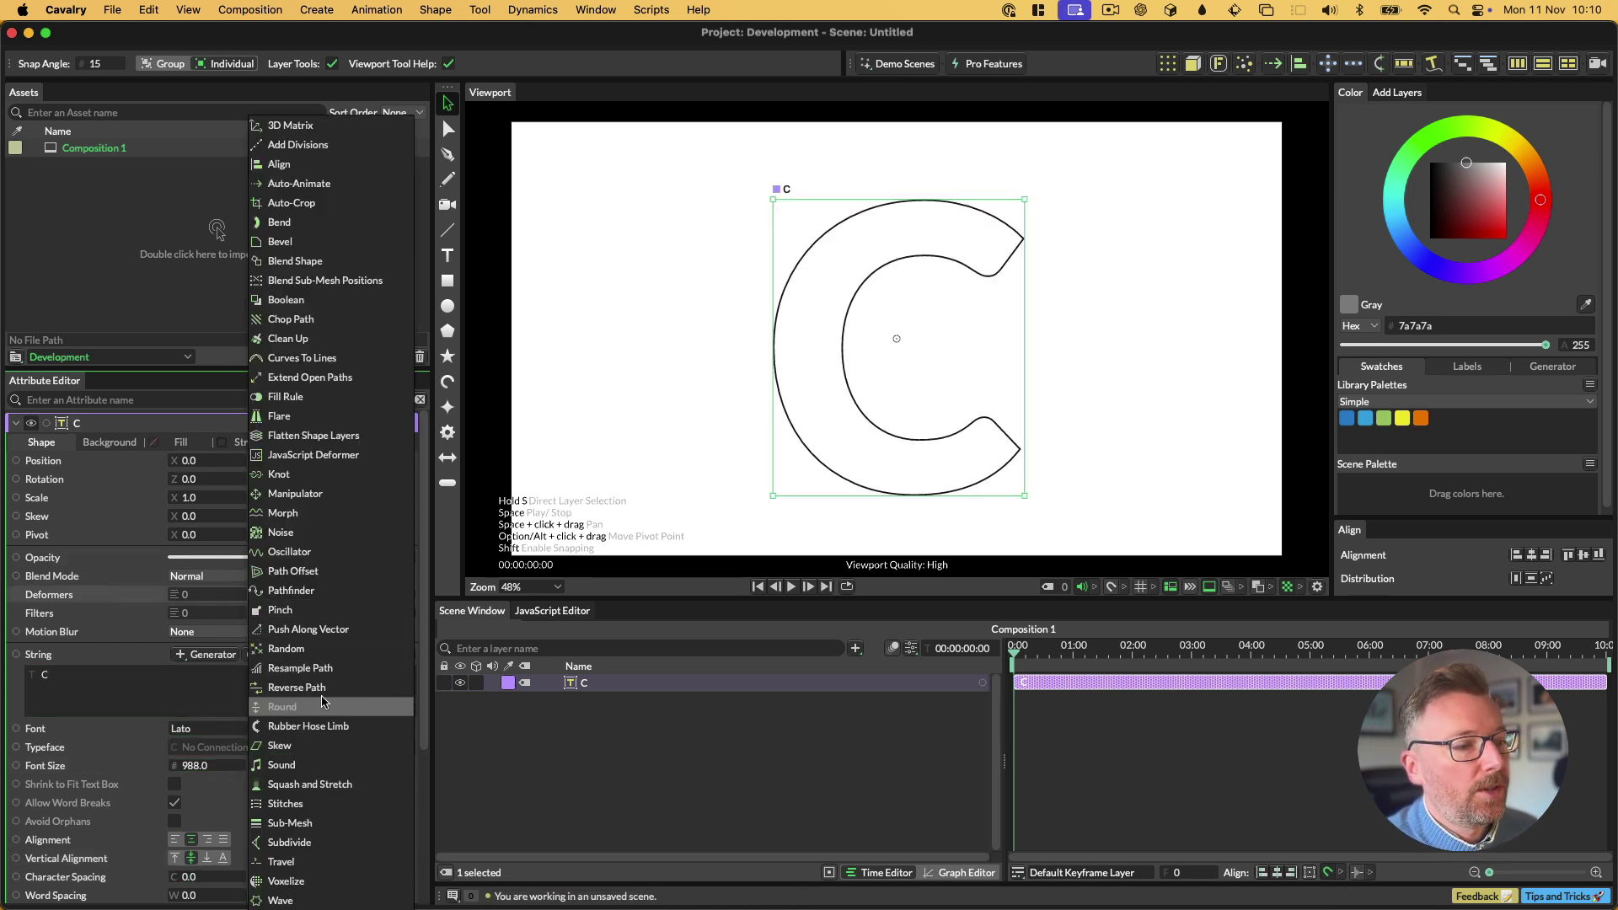
click(311, 803)
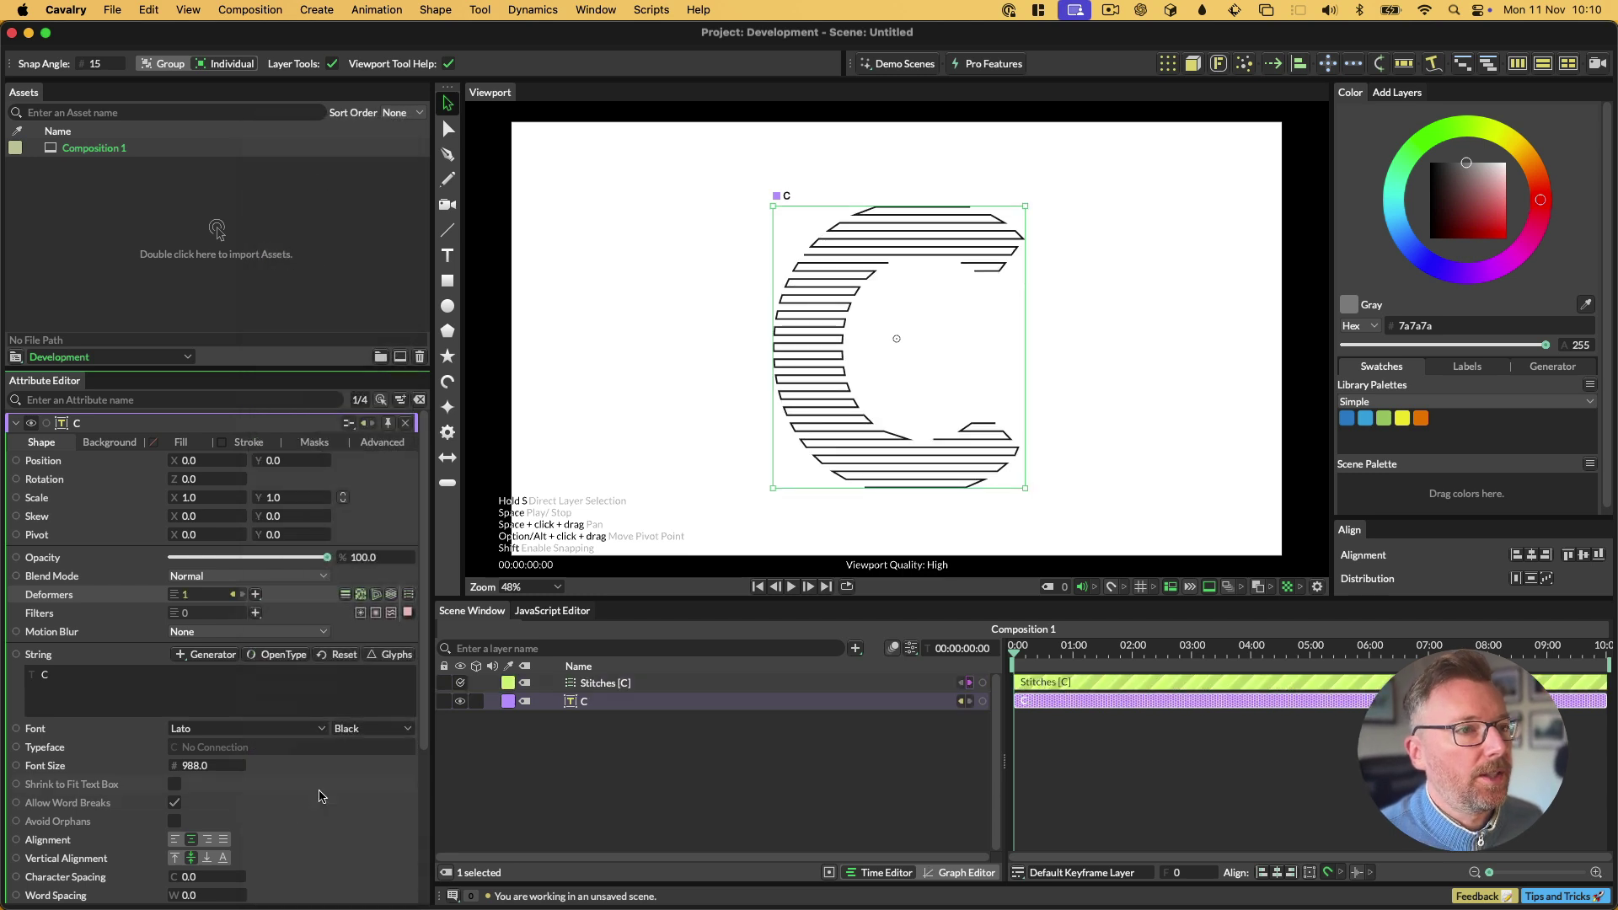
click(597, 684)
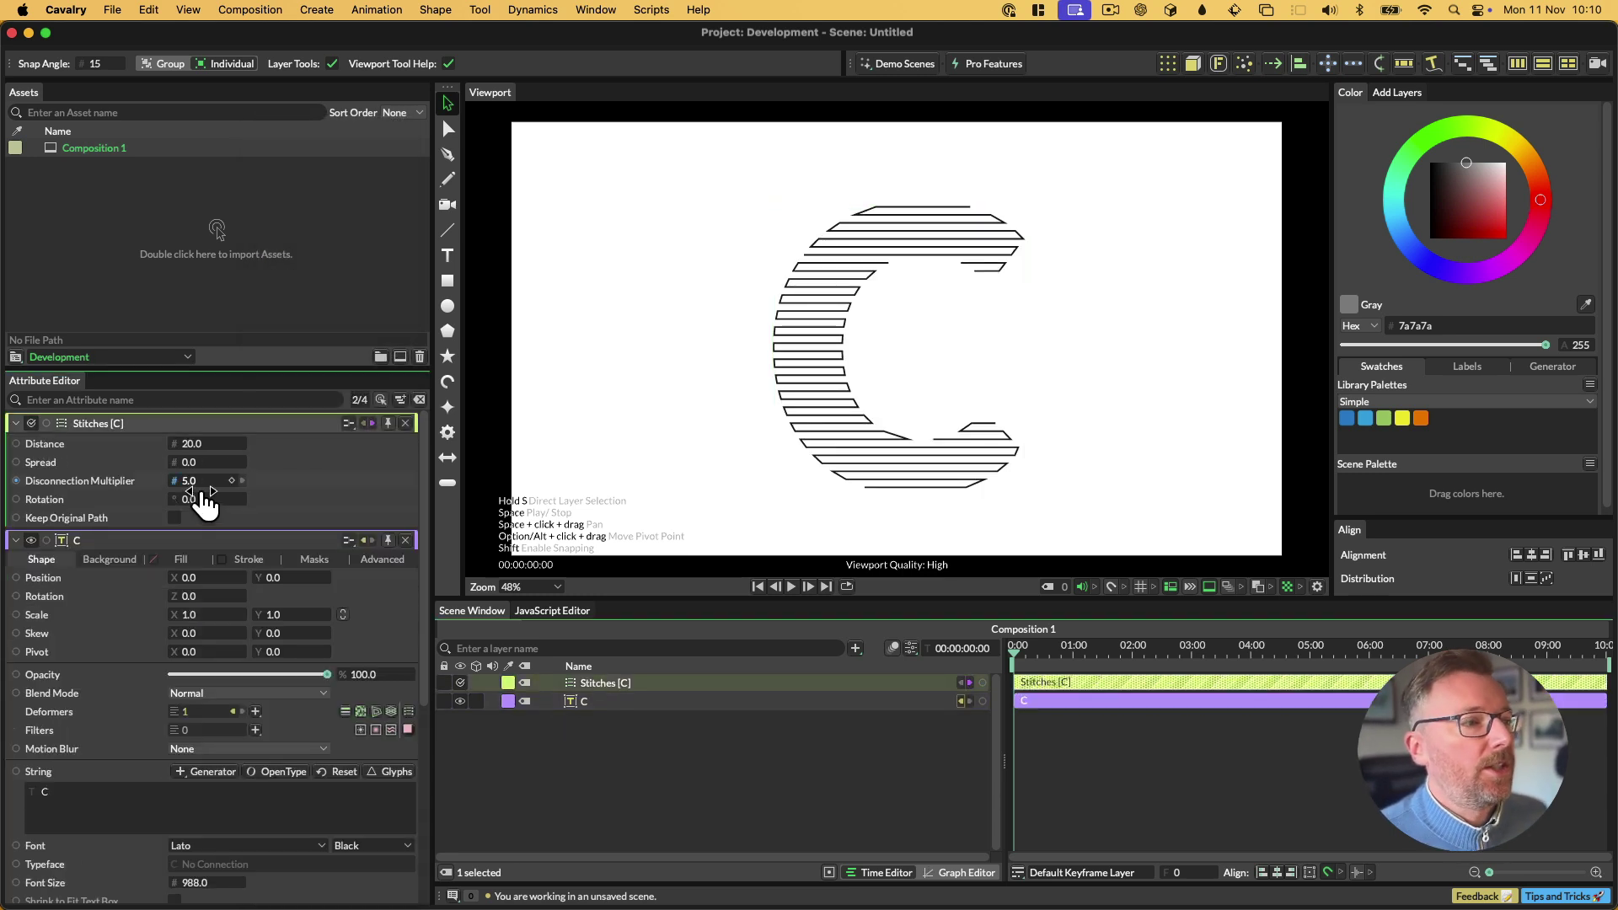
drag(225, 482, 202, 484)
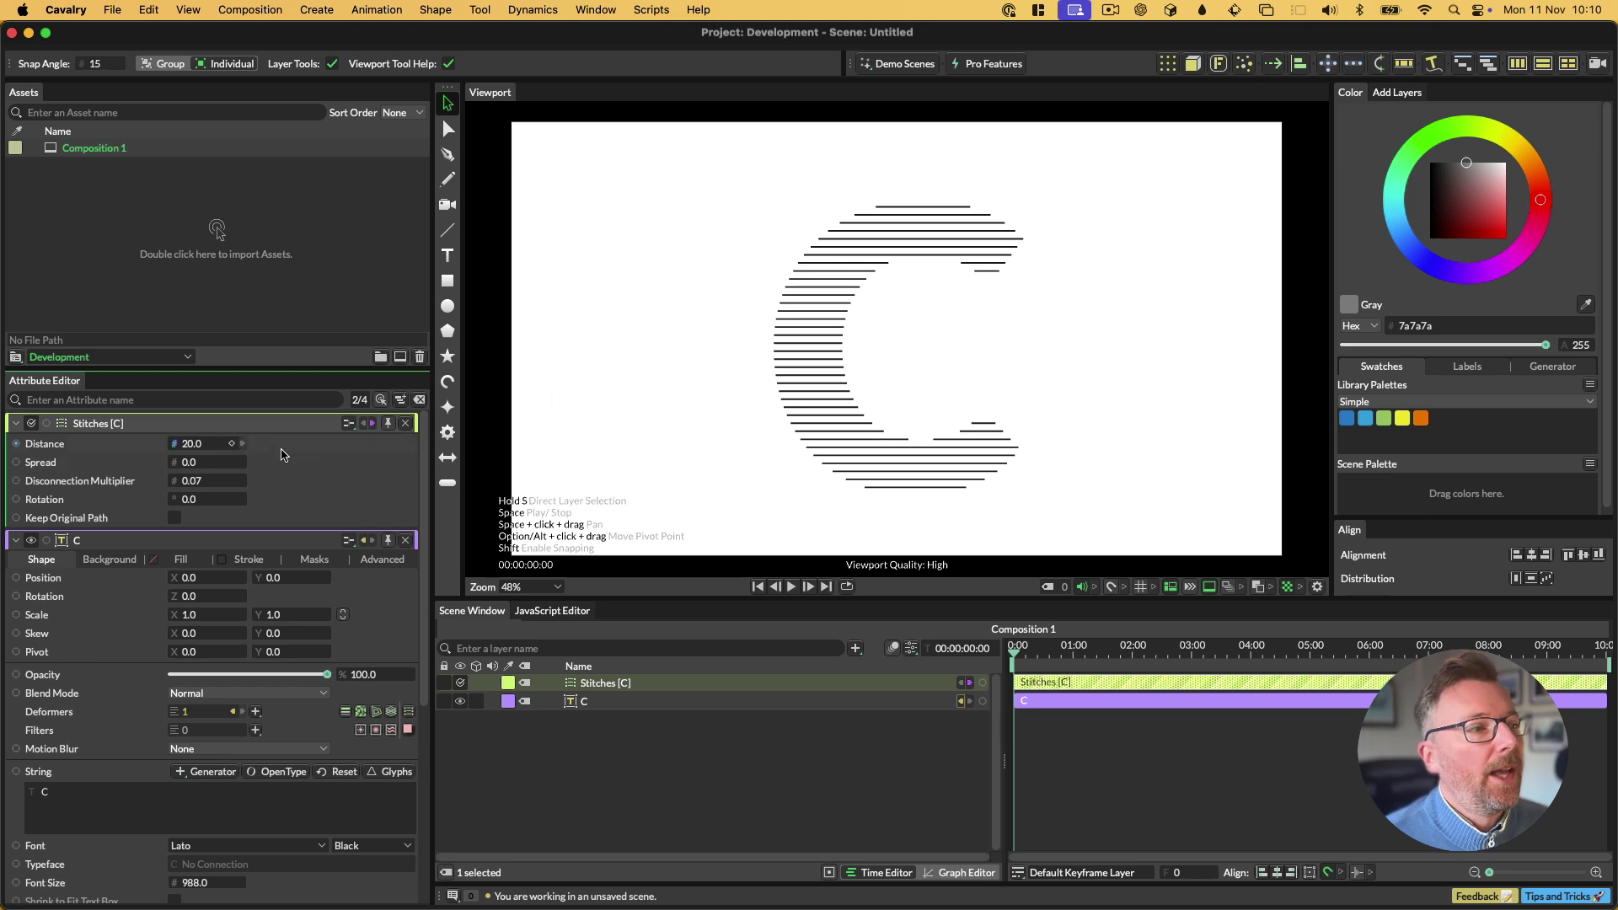
Set the C's stitches to Distance 8, Rotation 141.6 and Spread 0.54.
mouse_move(206, 443)
mouse_down()
mouse_move(165, 443)
mouse_move(207, 443)
mouse_move(181, 443)
mouse_up()
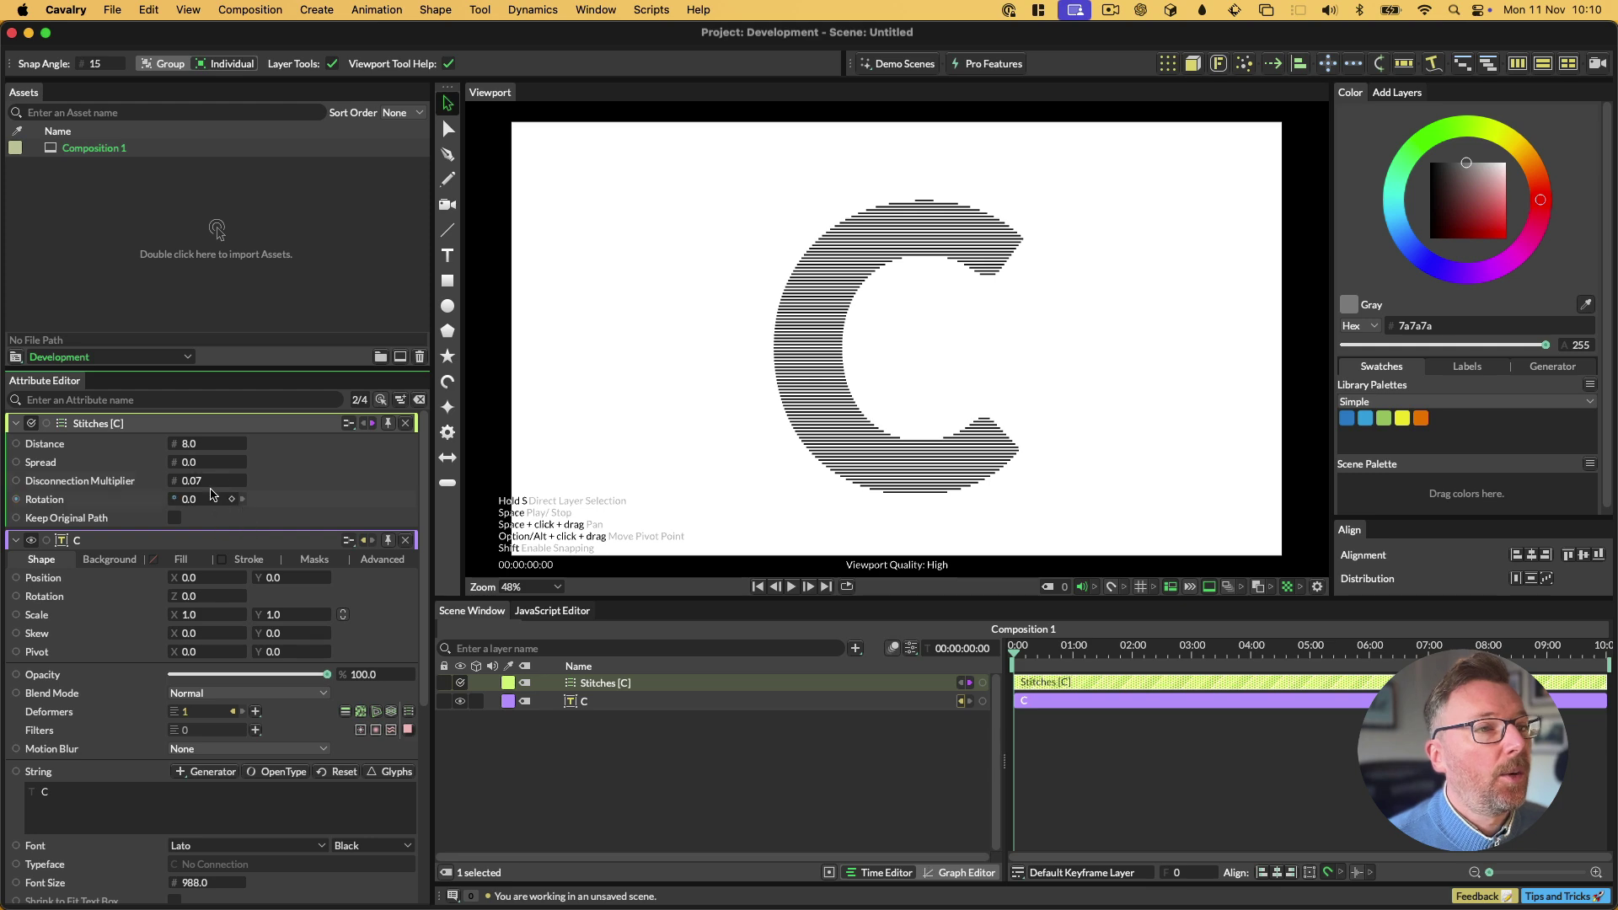
drag(211, 499, 243, 533)
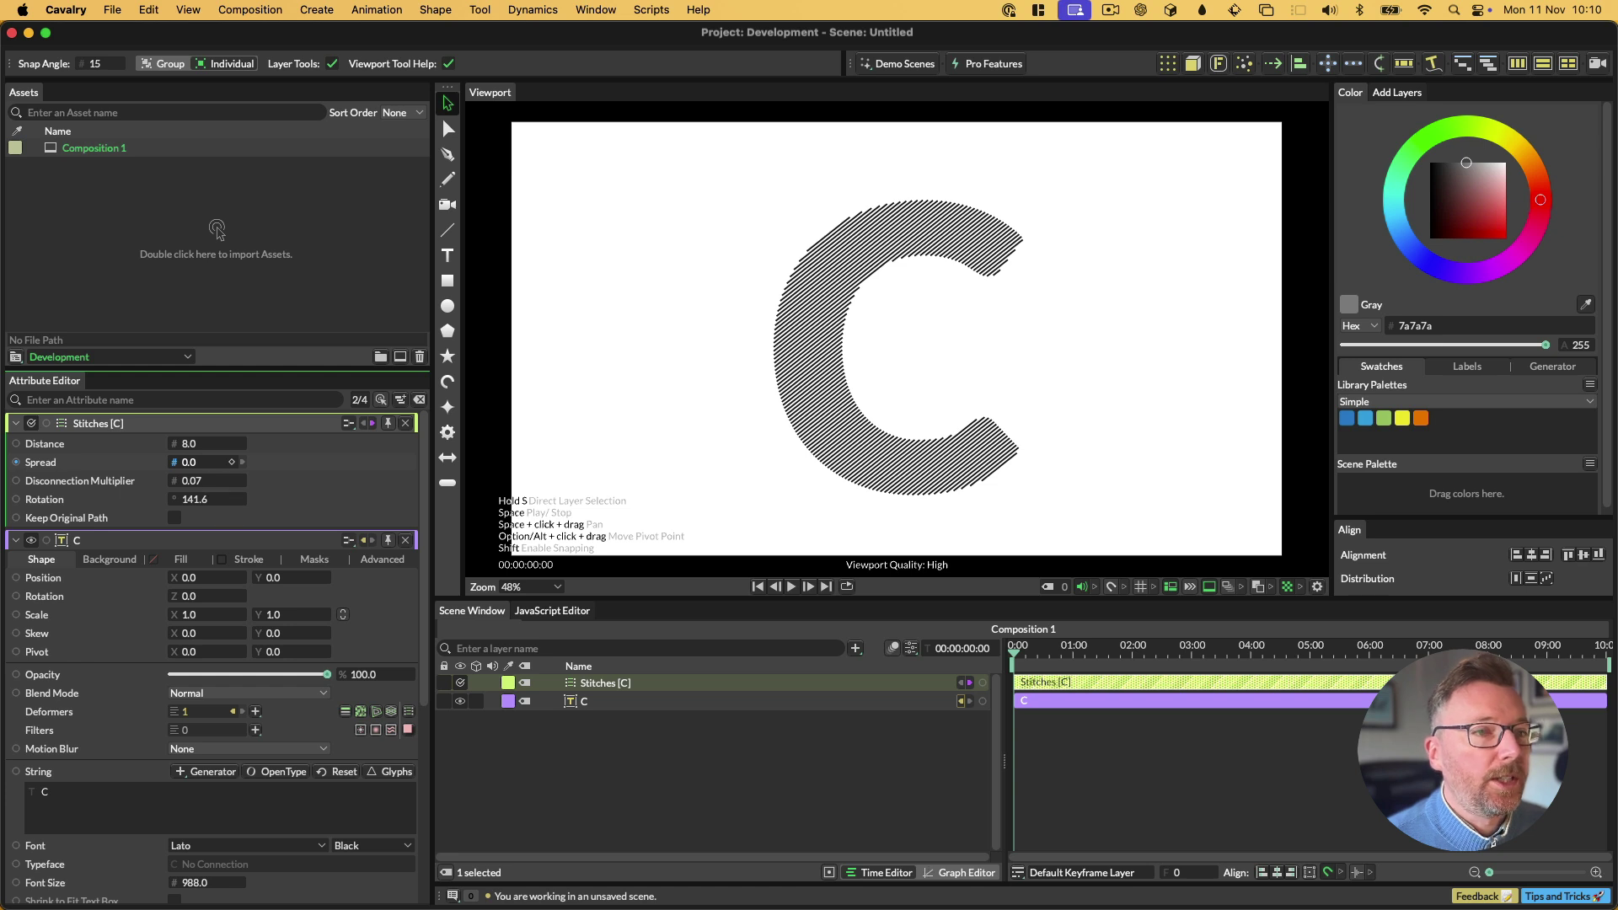
drag(189, 462, 239, 462)
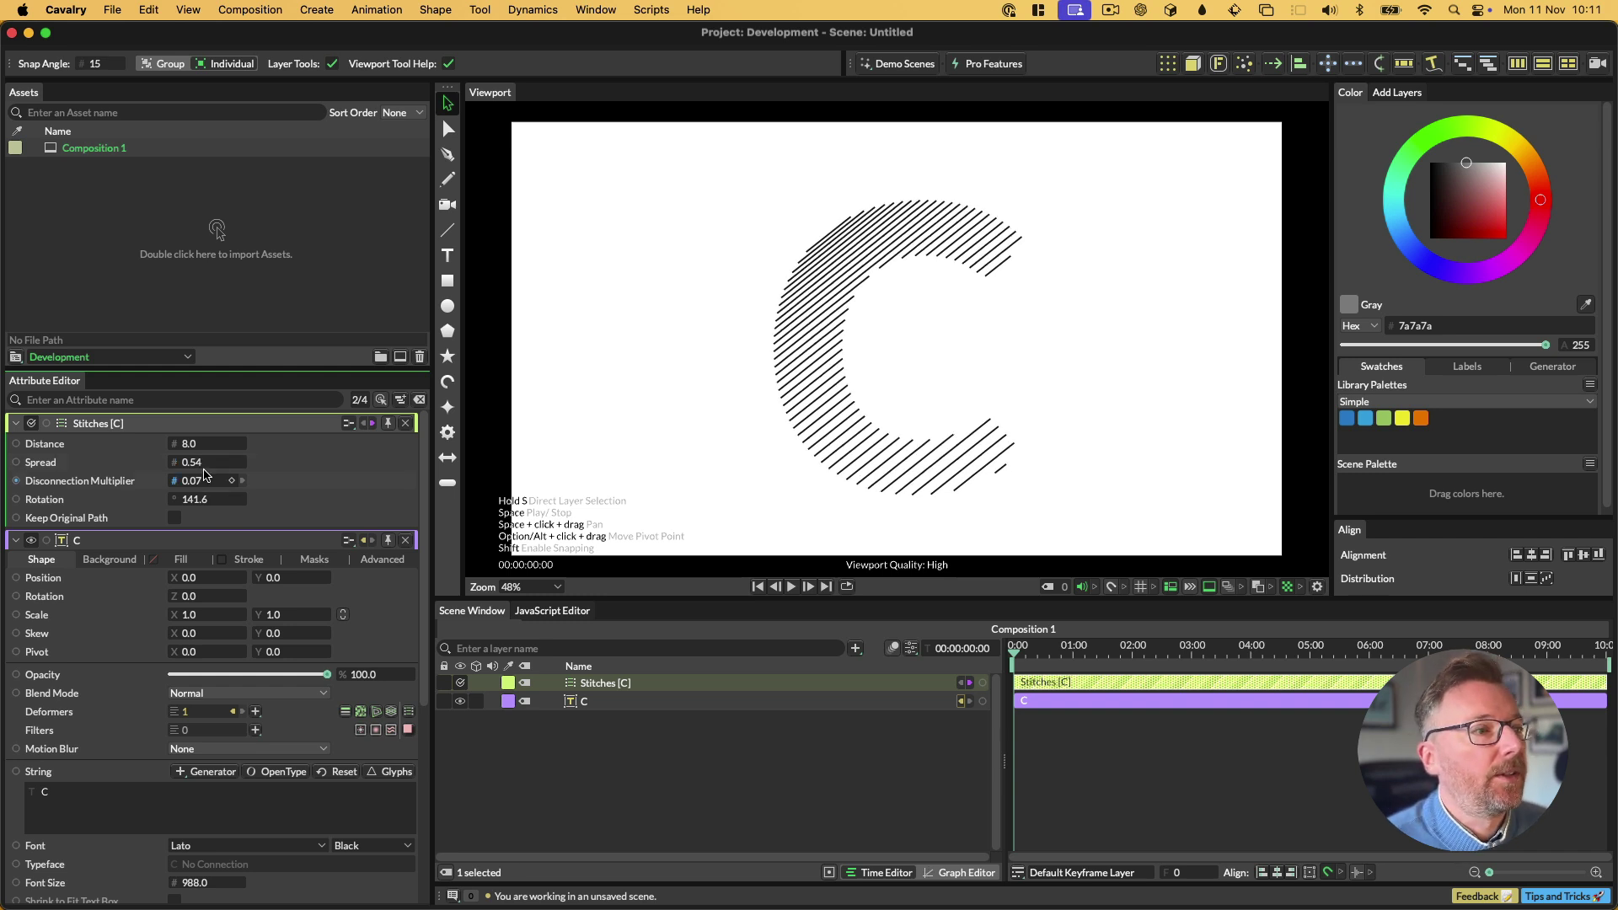
Drop Disconnection Multiplier to 0, then raise it to 5.54 so the stitches join.
drag(211, 480, 185, 480)
scroll(910, 505, up, 2)
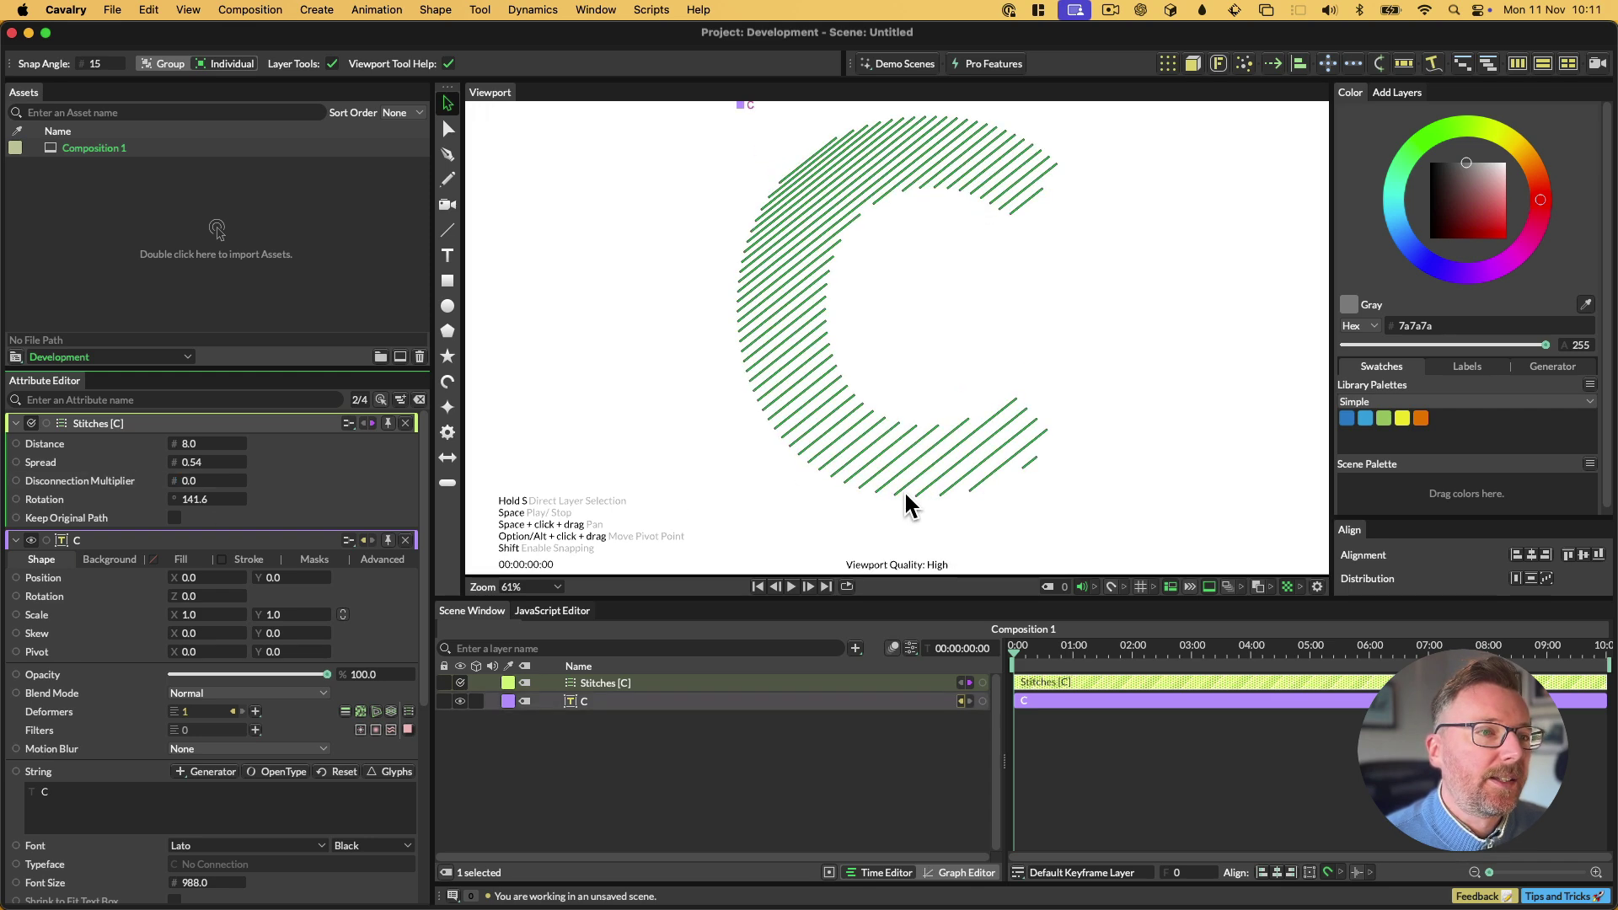
scroll(893, 497, up, 3)
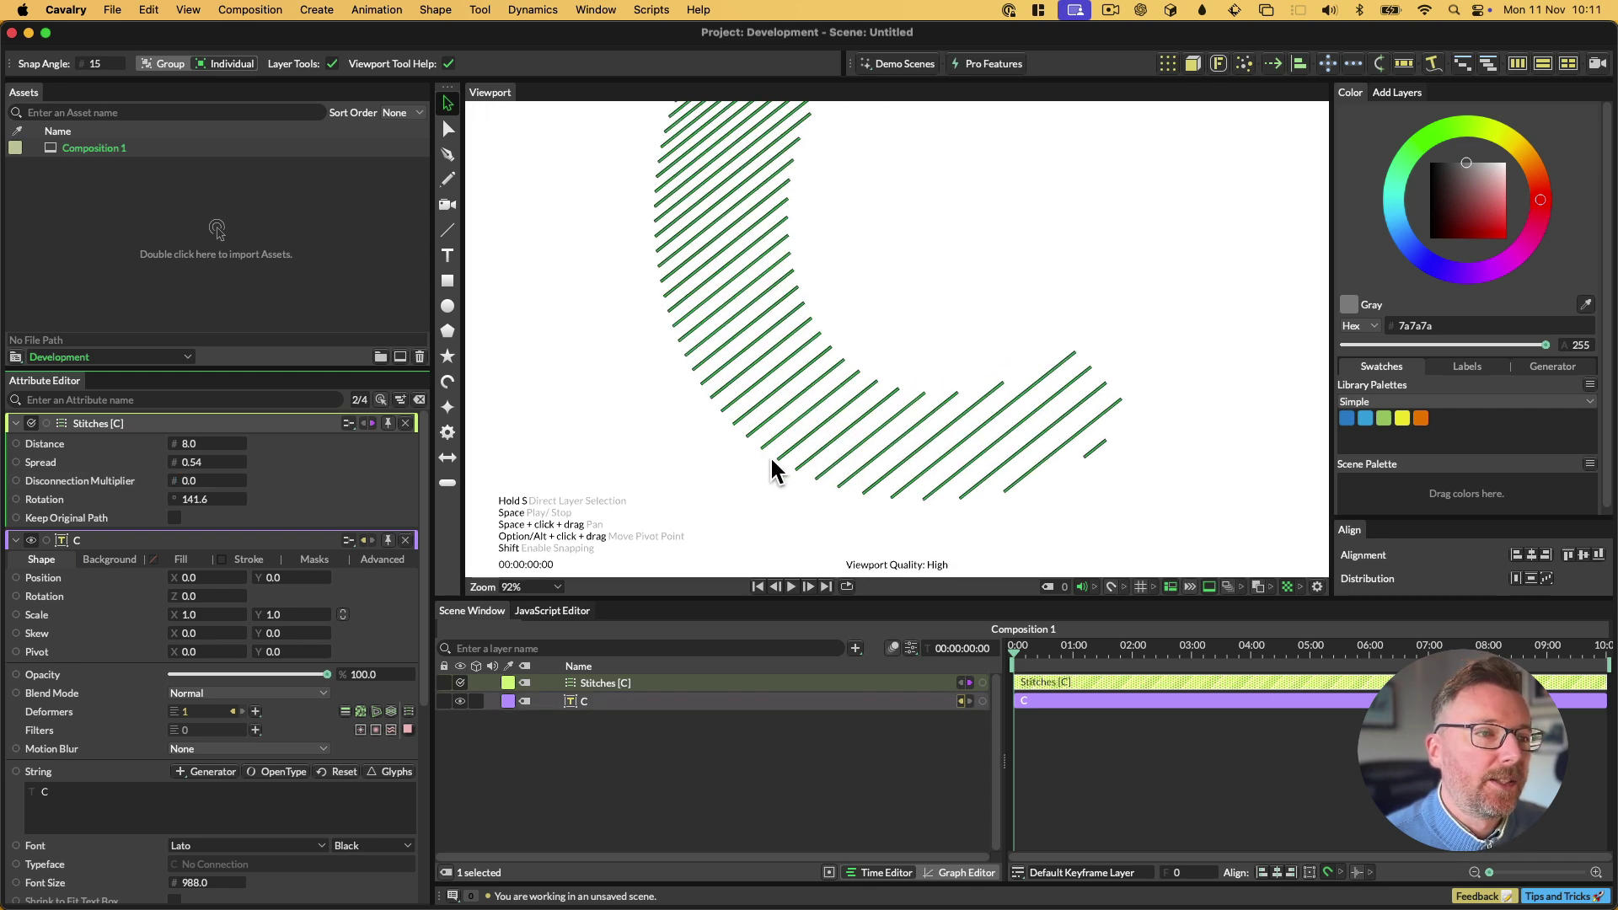
click(205, 478)
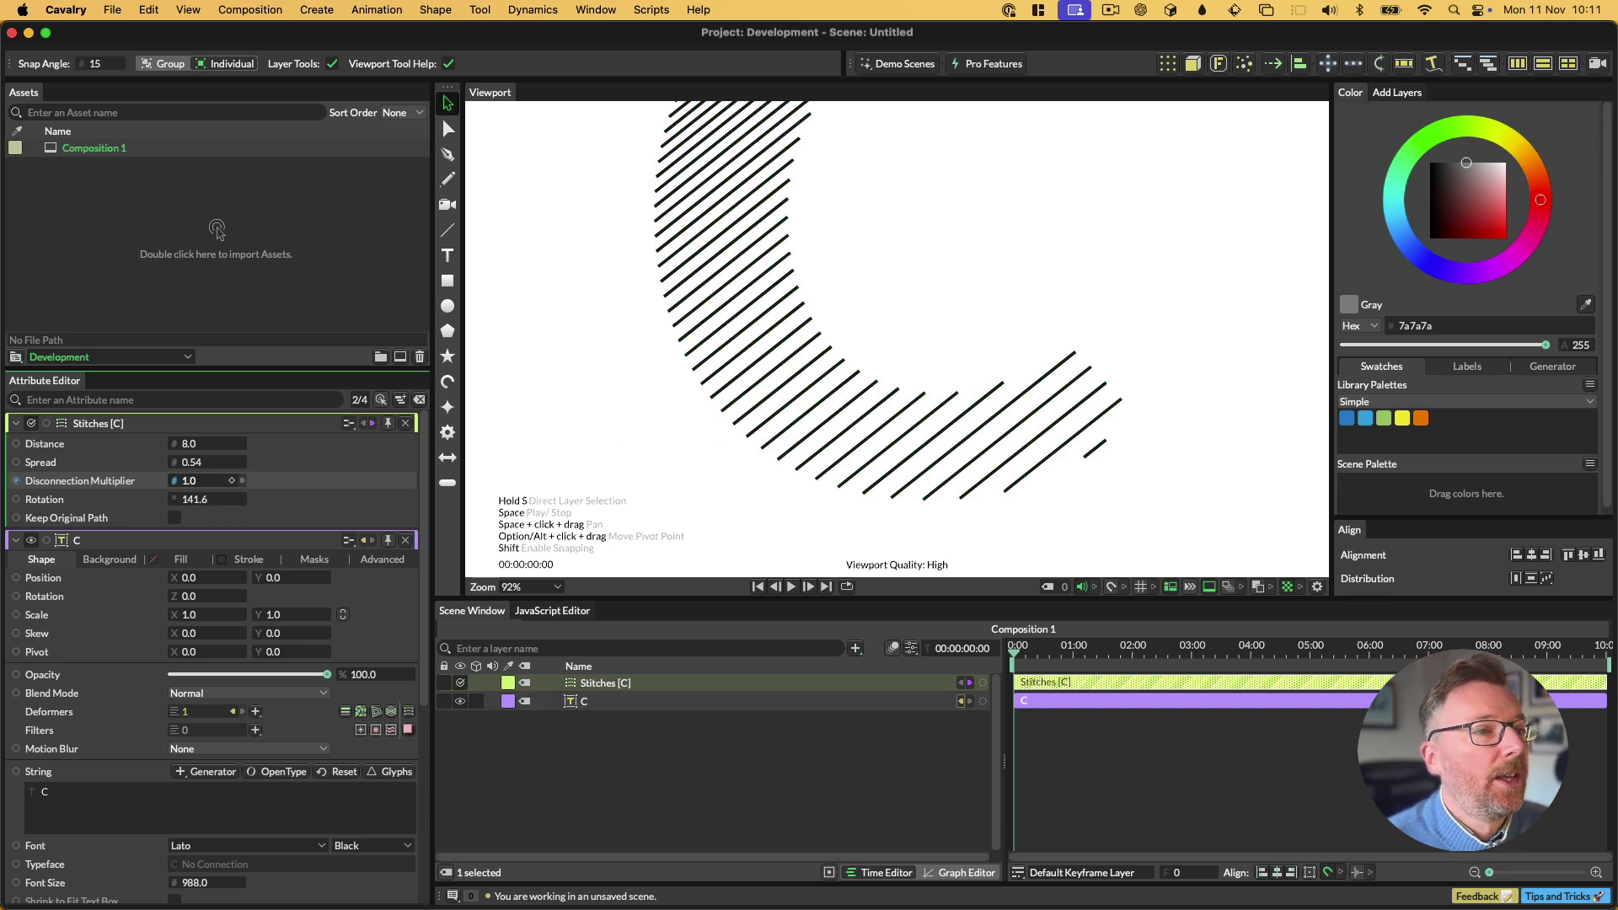
drag(202, 480, 234, 479)
scroll(786, 310, down, 4)
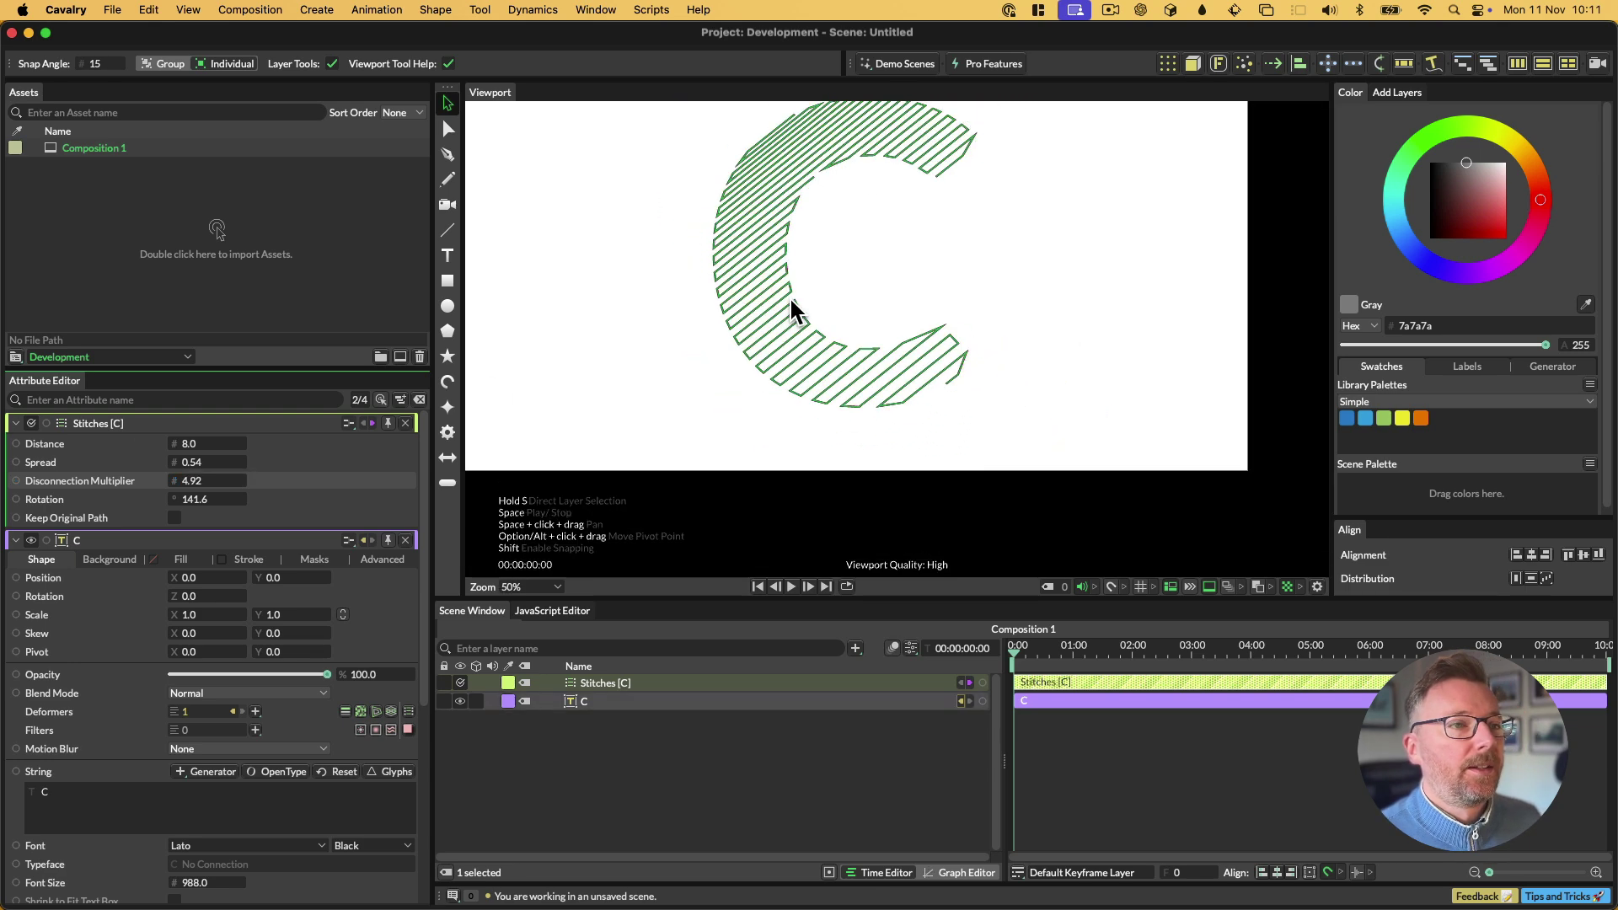
drag(927, 245, 936, 295)
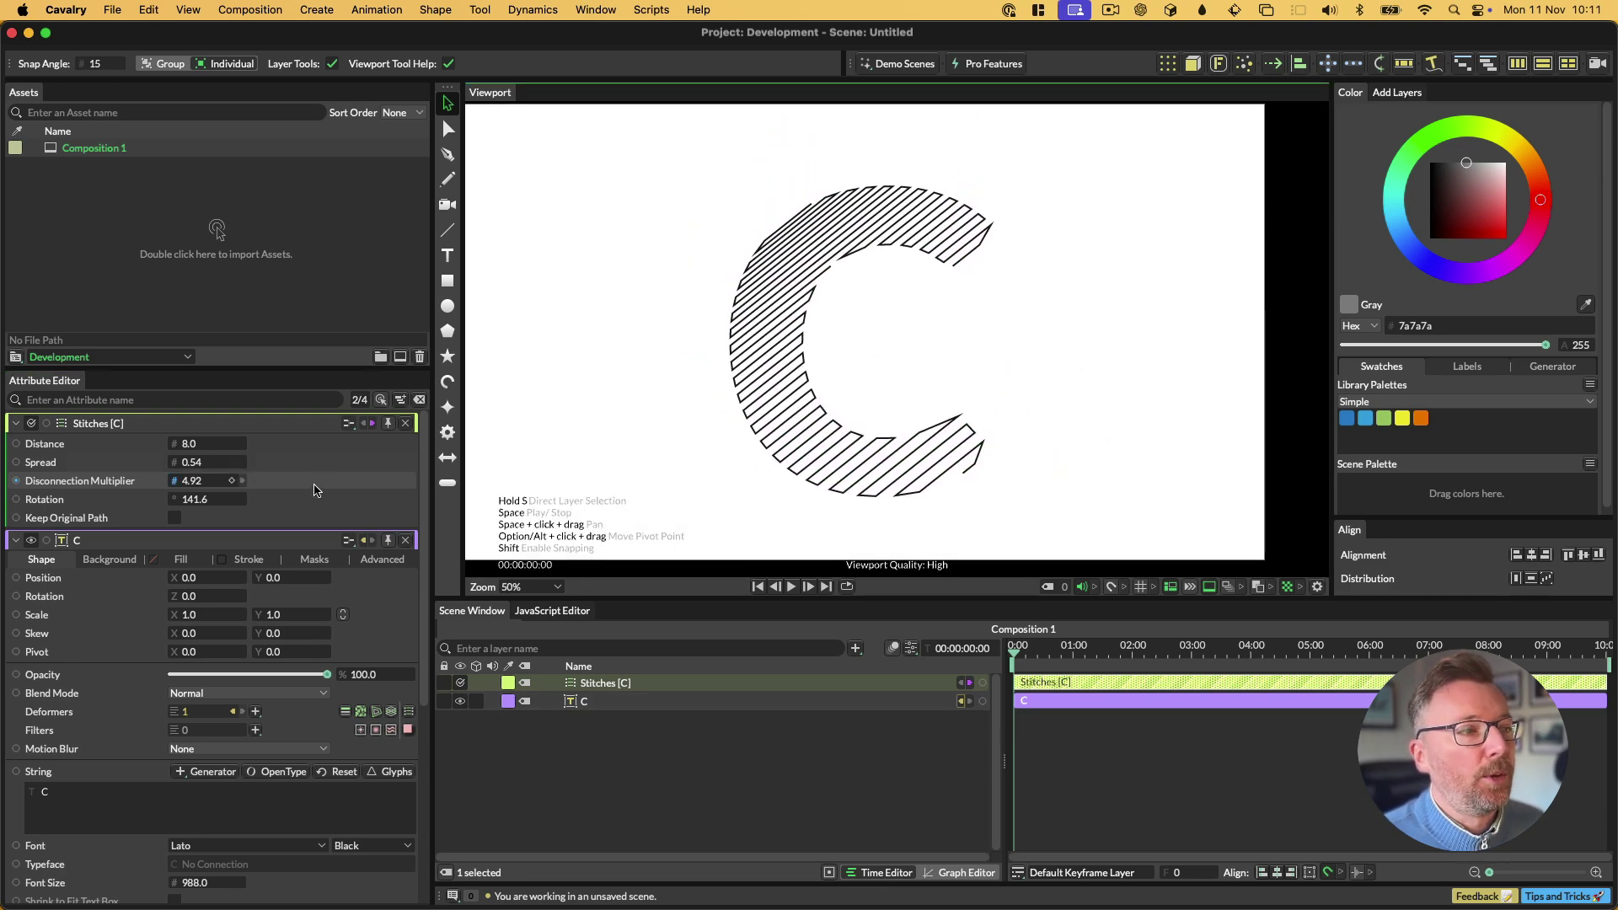
drag(226, 480, 234, 480)
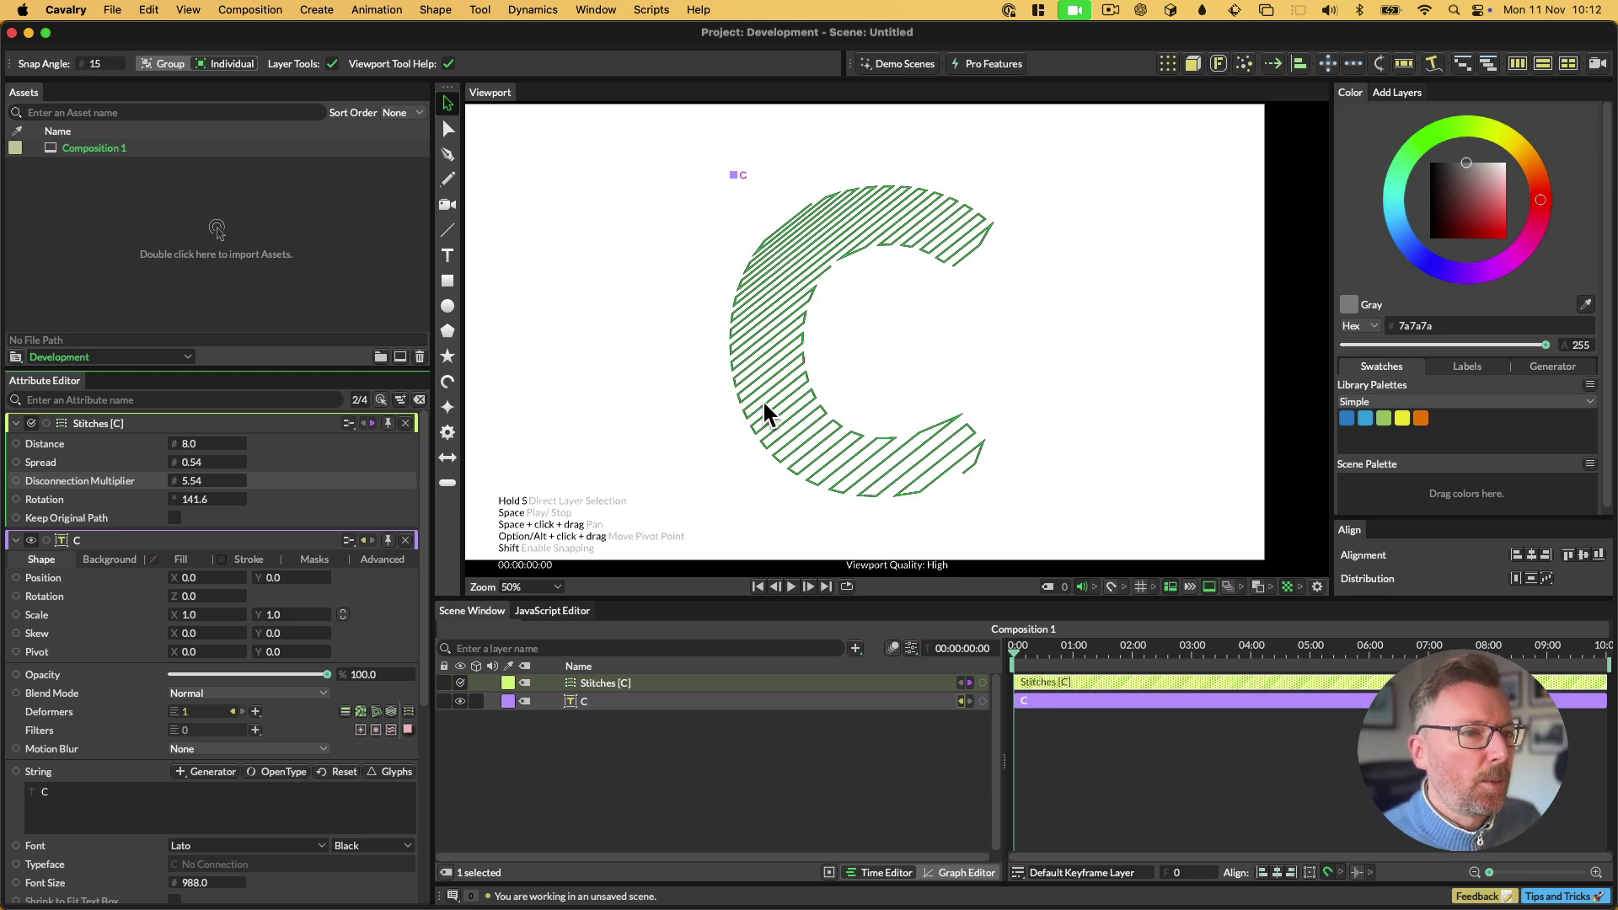
Deselect to check the hatched C, then reselect the C text layer.
click(672, 513)
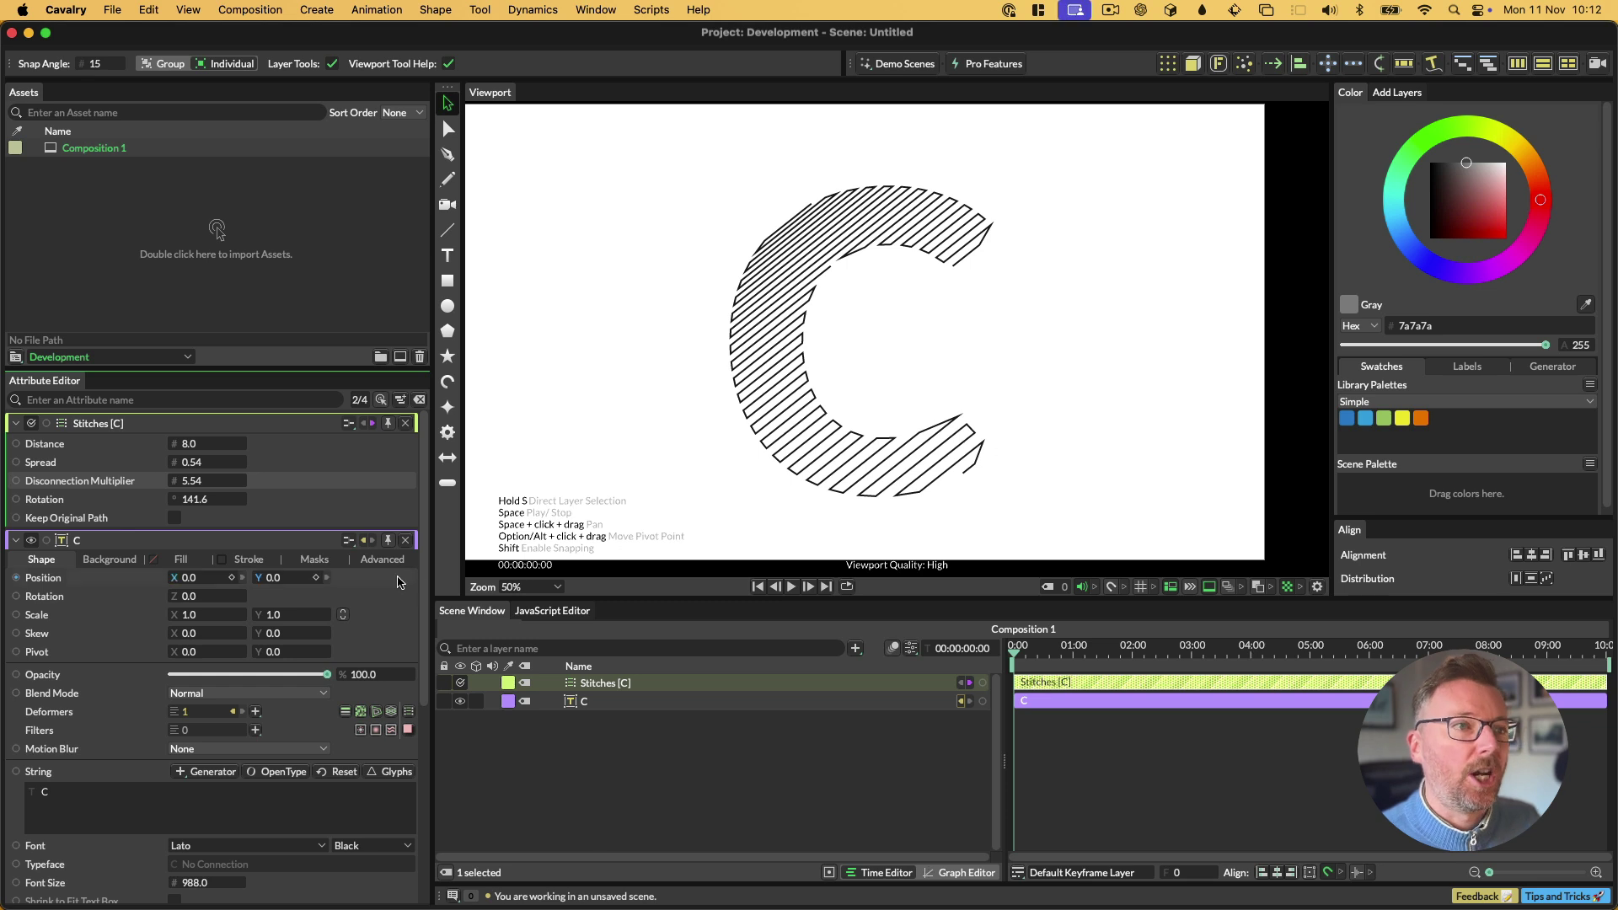
scroll(206, 649, down, 4)
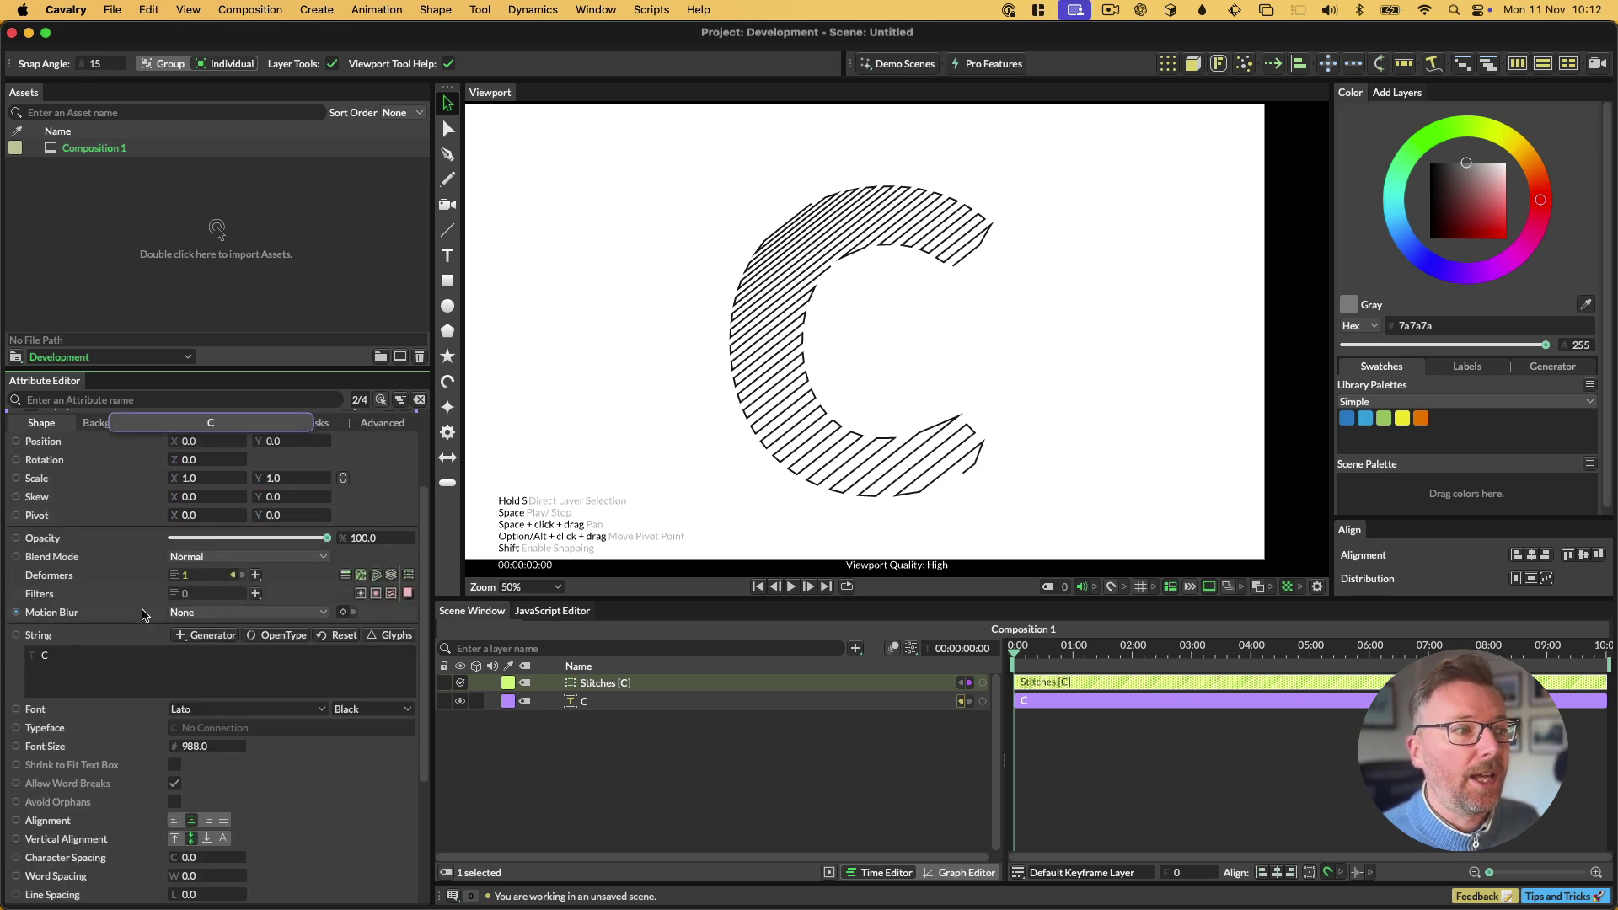
click(255, 578)
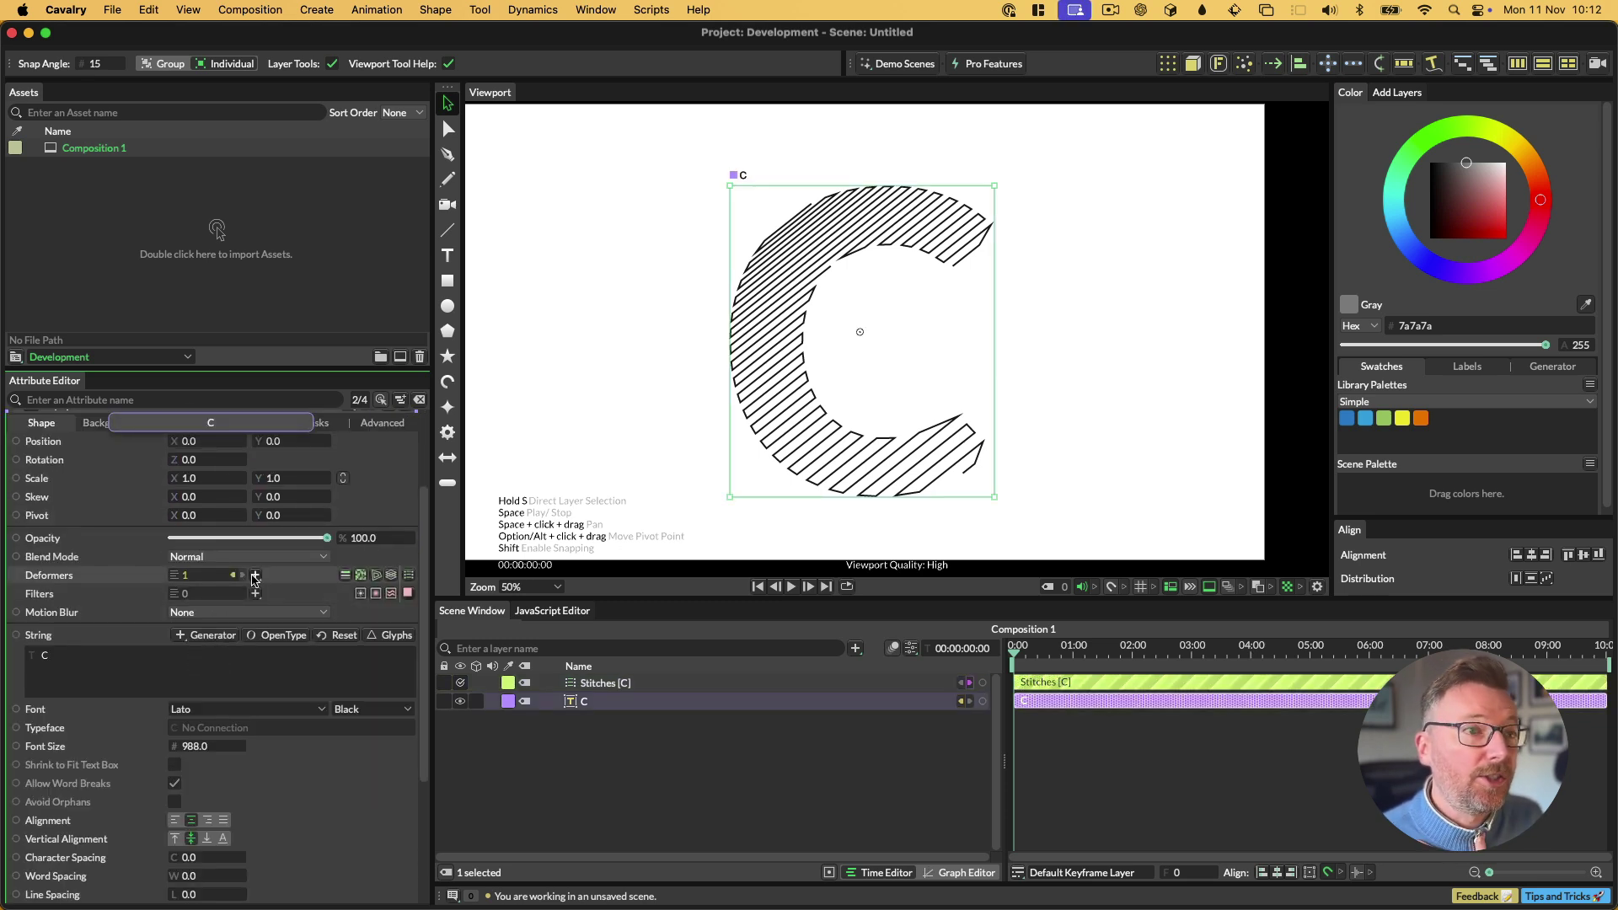
Add a Resample Path deformer to the C, resampling as Béziers.
click(254, 578)
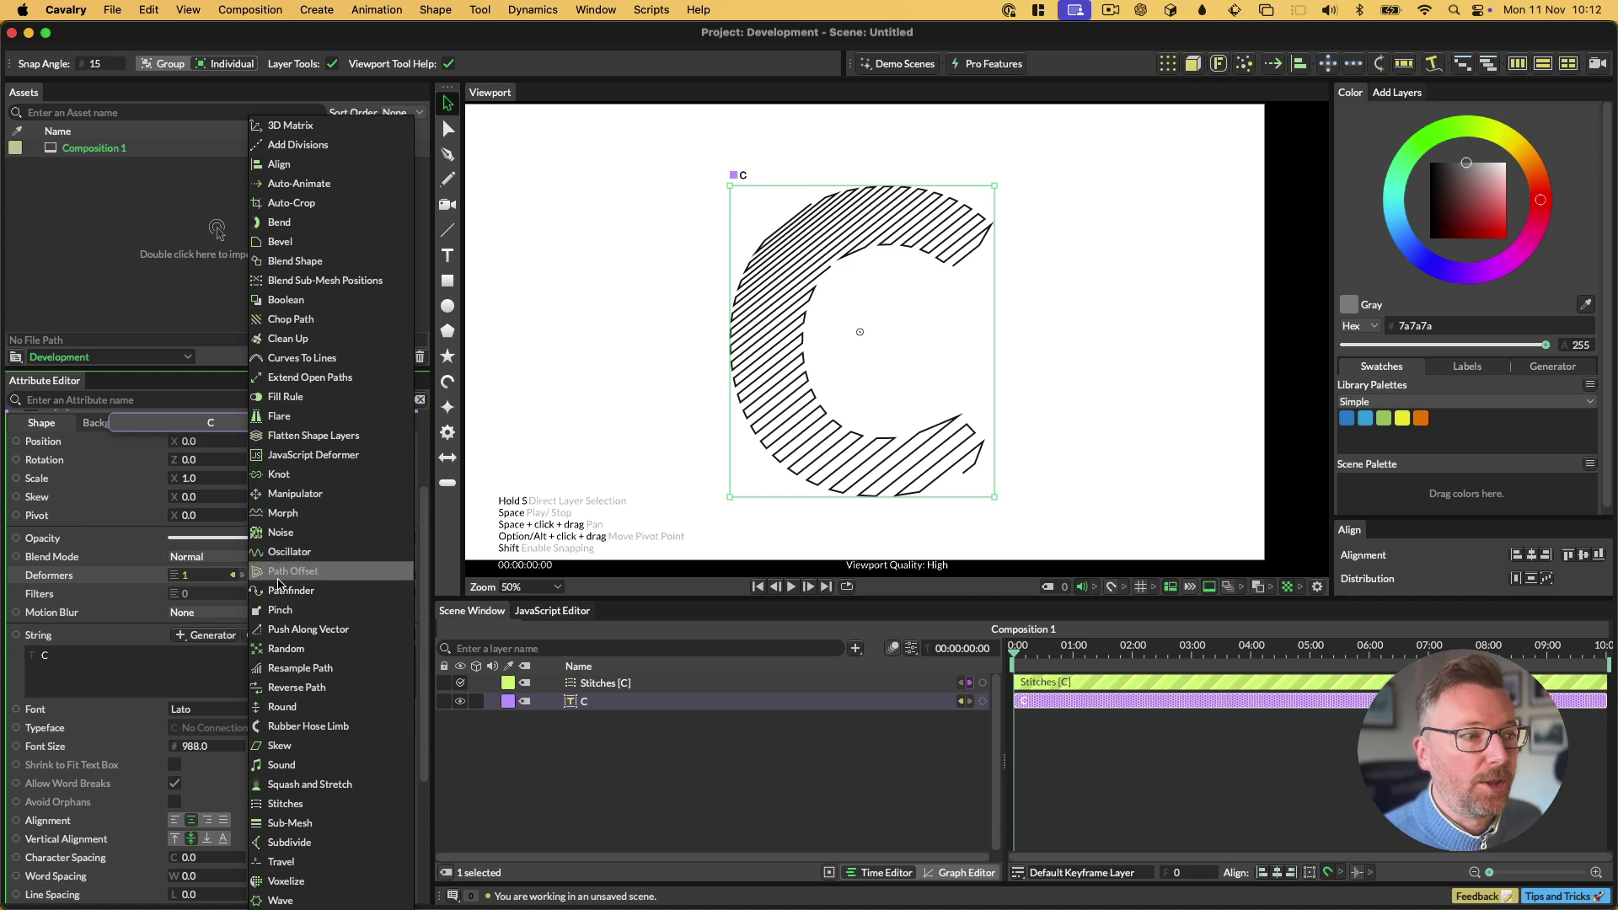
click(333, 671)
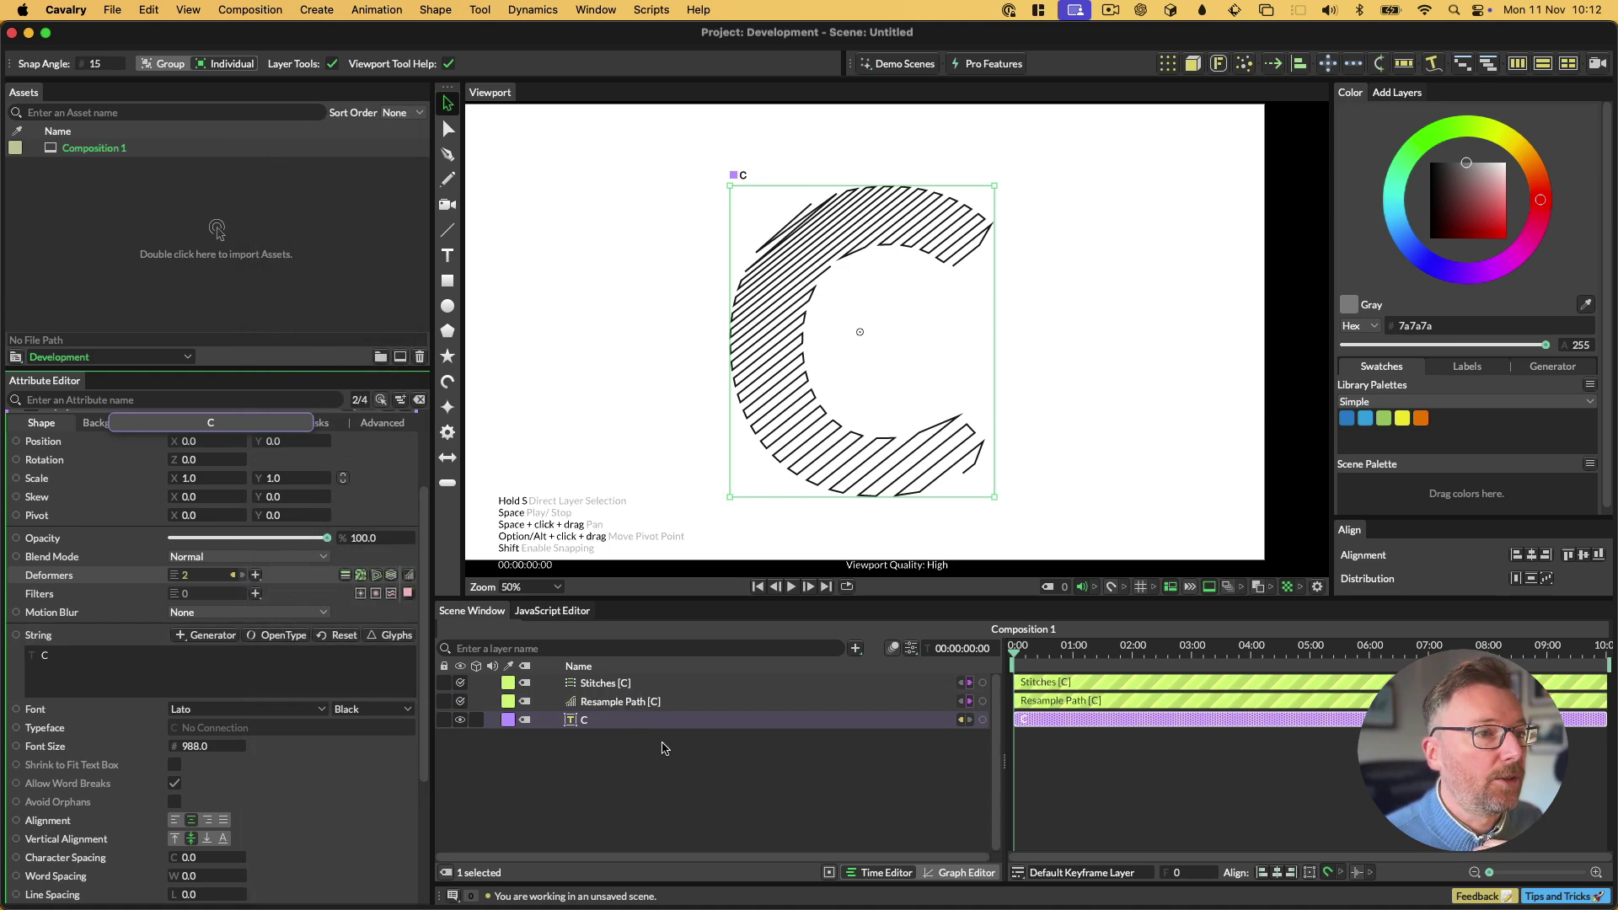
click(633, 696)
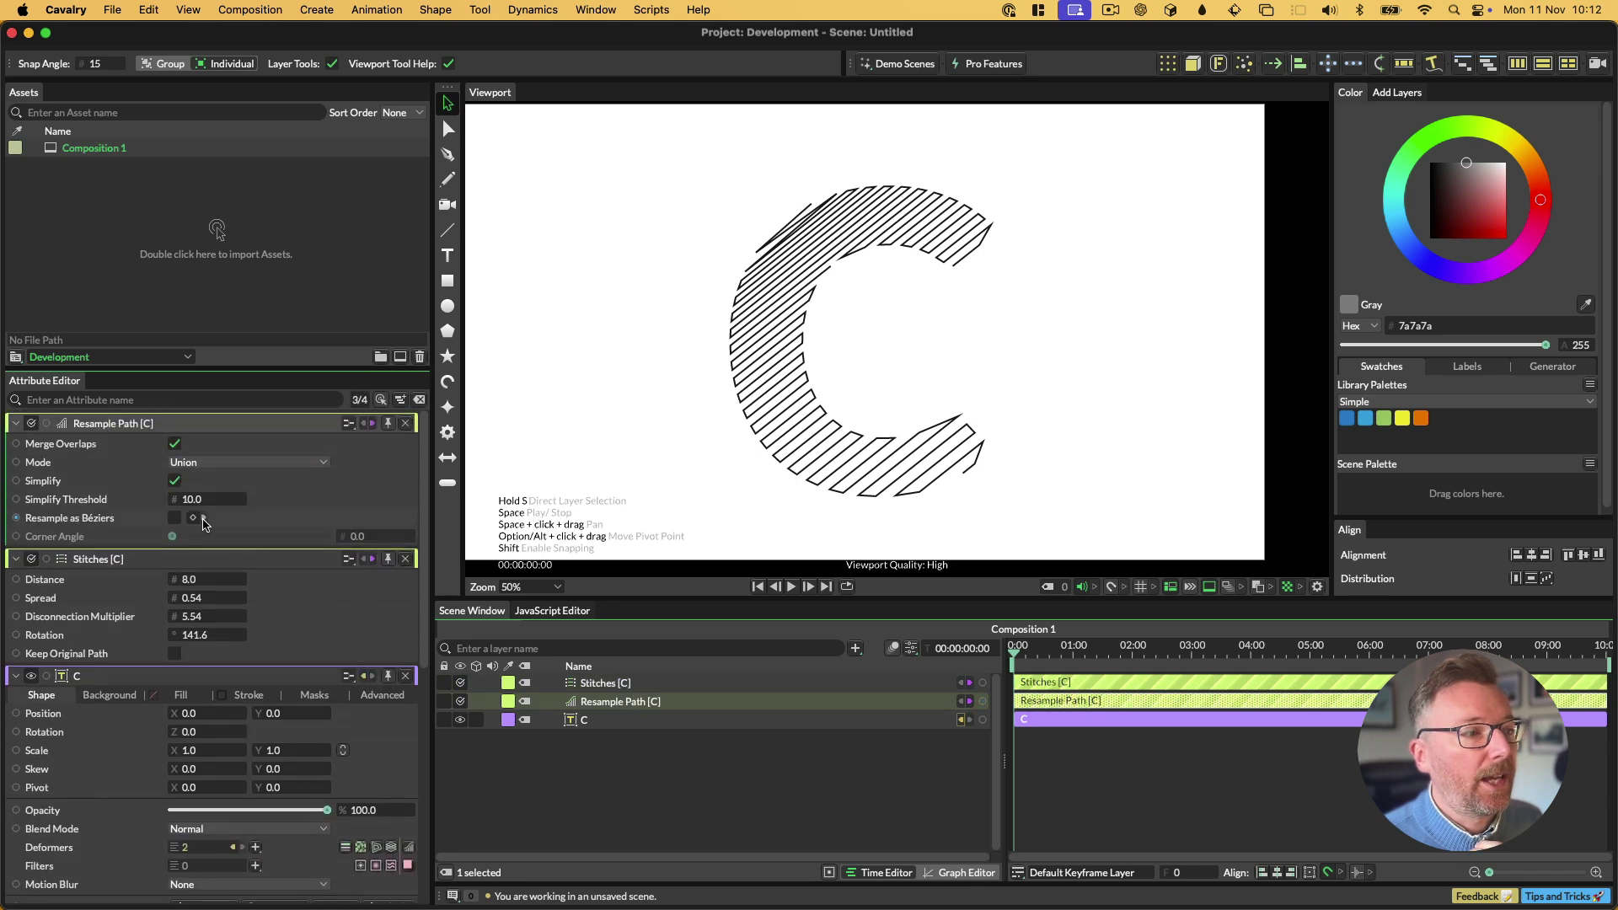
click(175, 517)
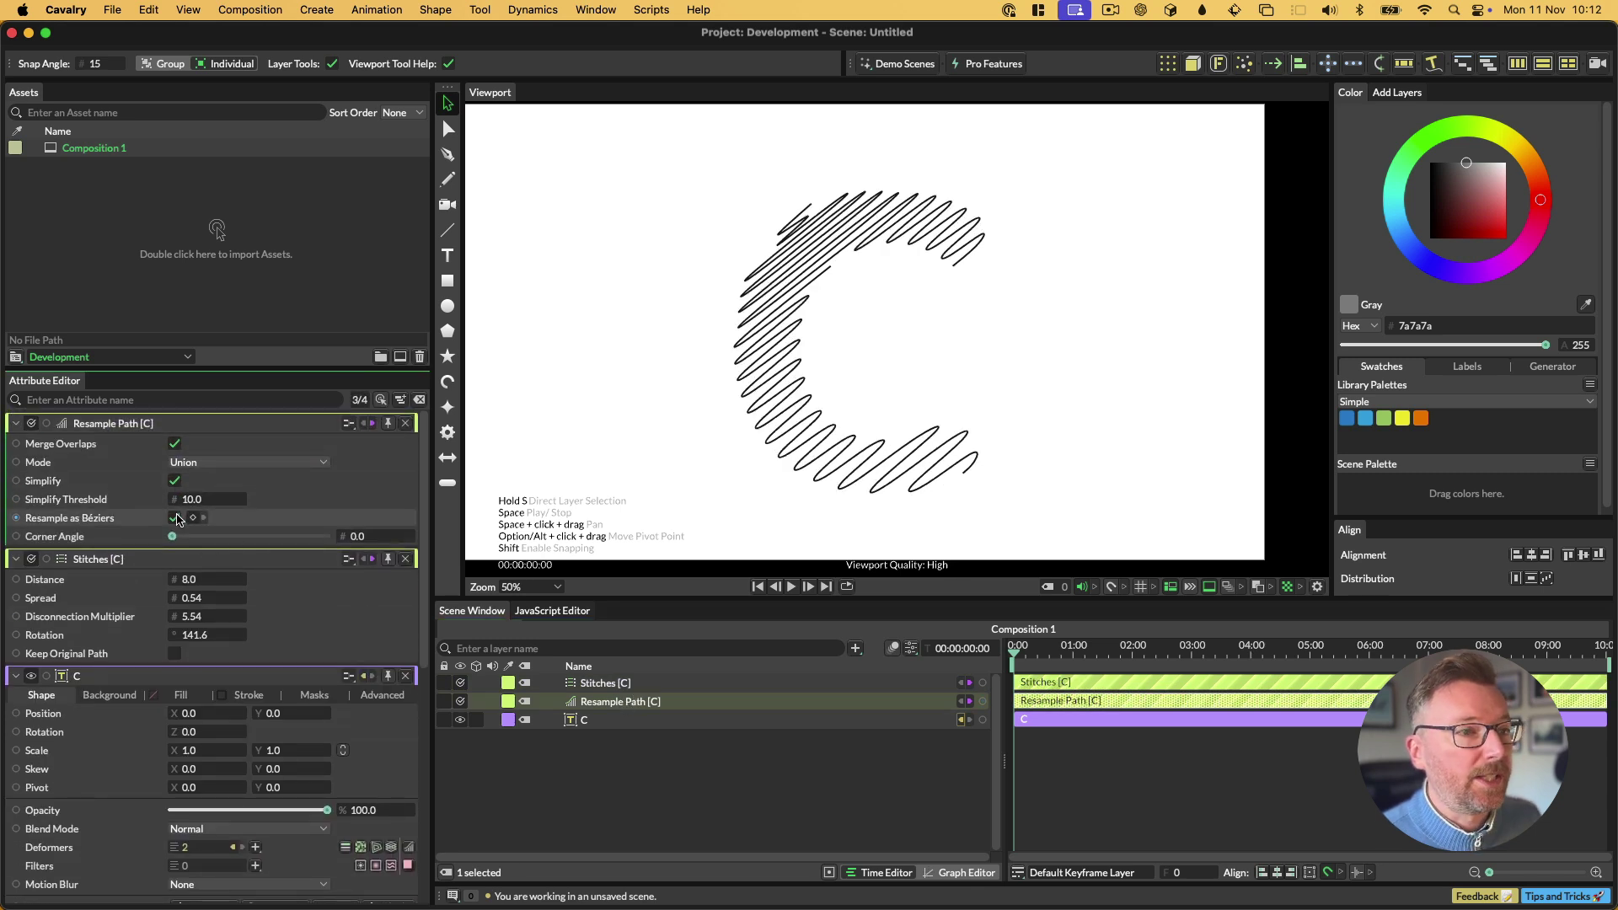
Try the Simplify option and threshold, then delete the Resample Path deformer.
click(175, 480)
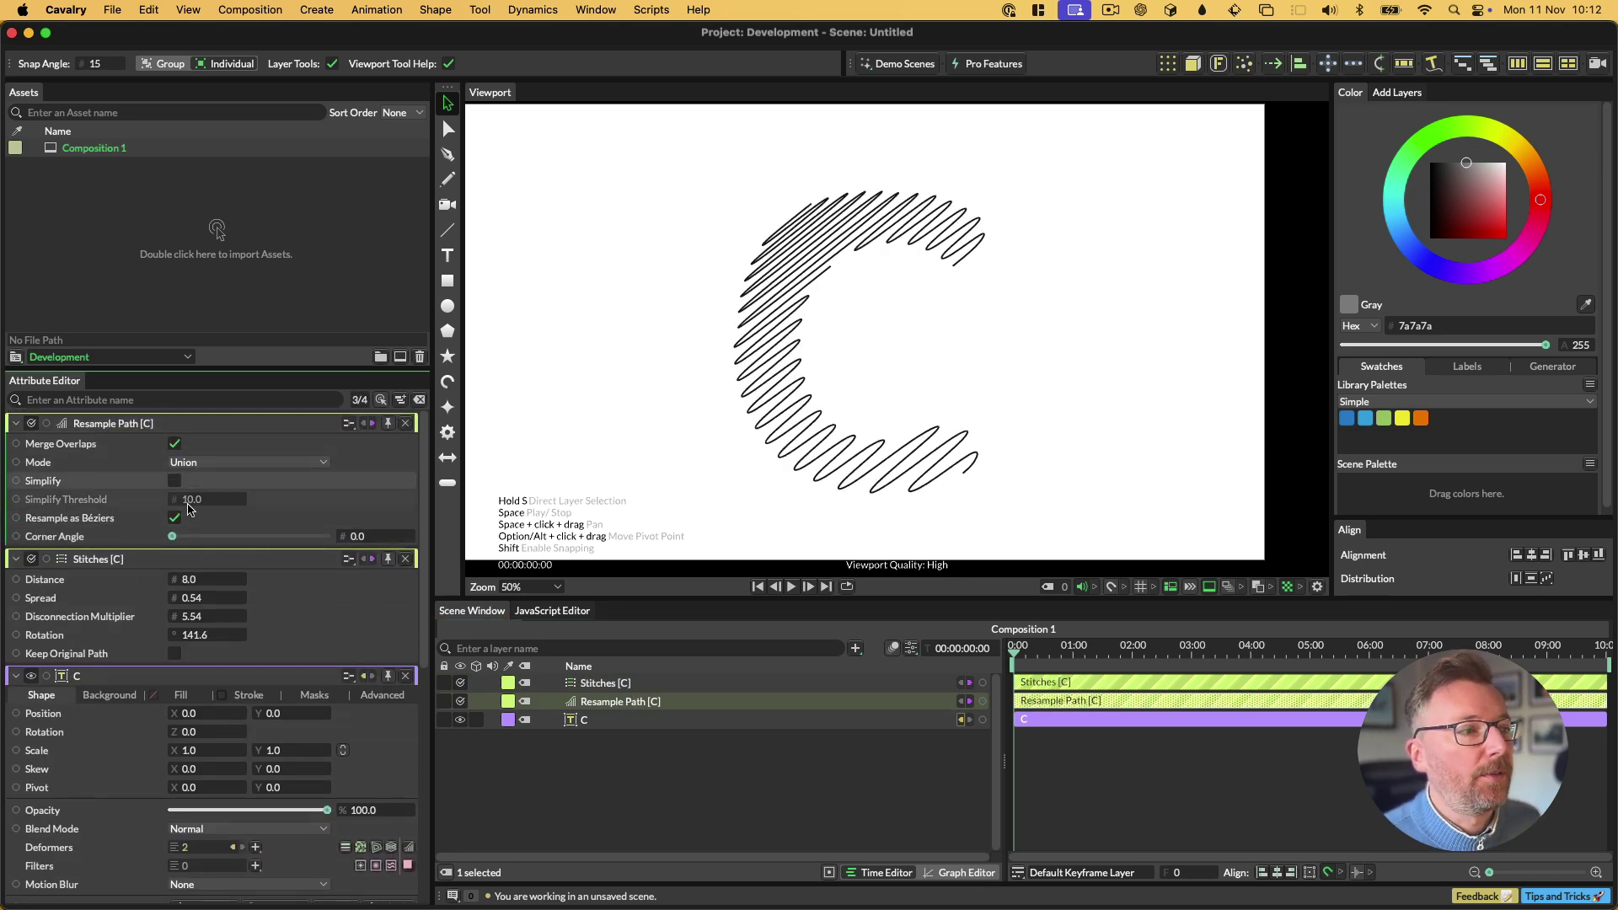
click(175, 480)
mouse_move(202, 499)
mouse_down()
mouse_move(266, 499)
mouse_move(202, 499)
mouse_up()
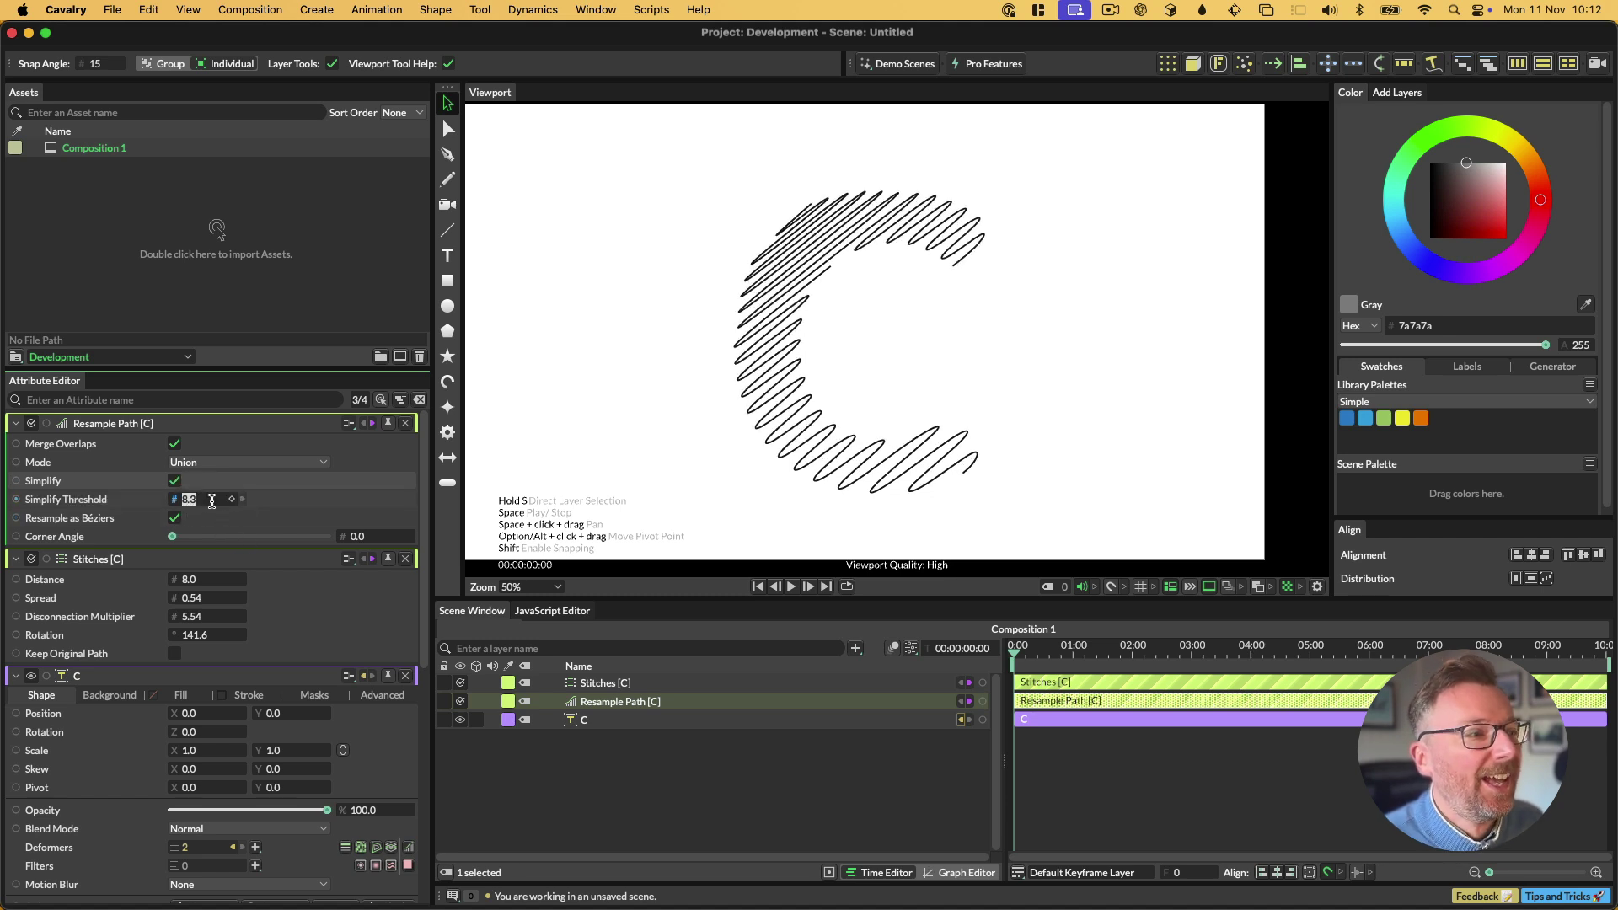
click(174, 481)
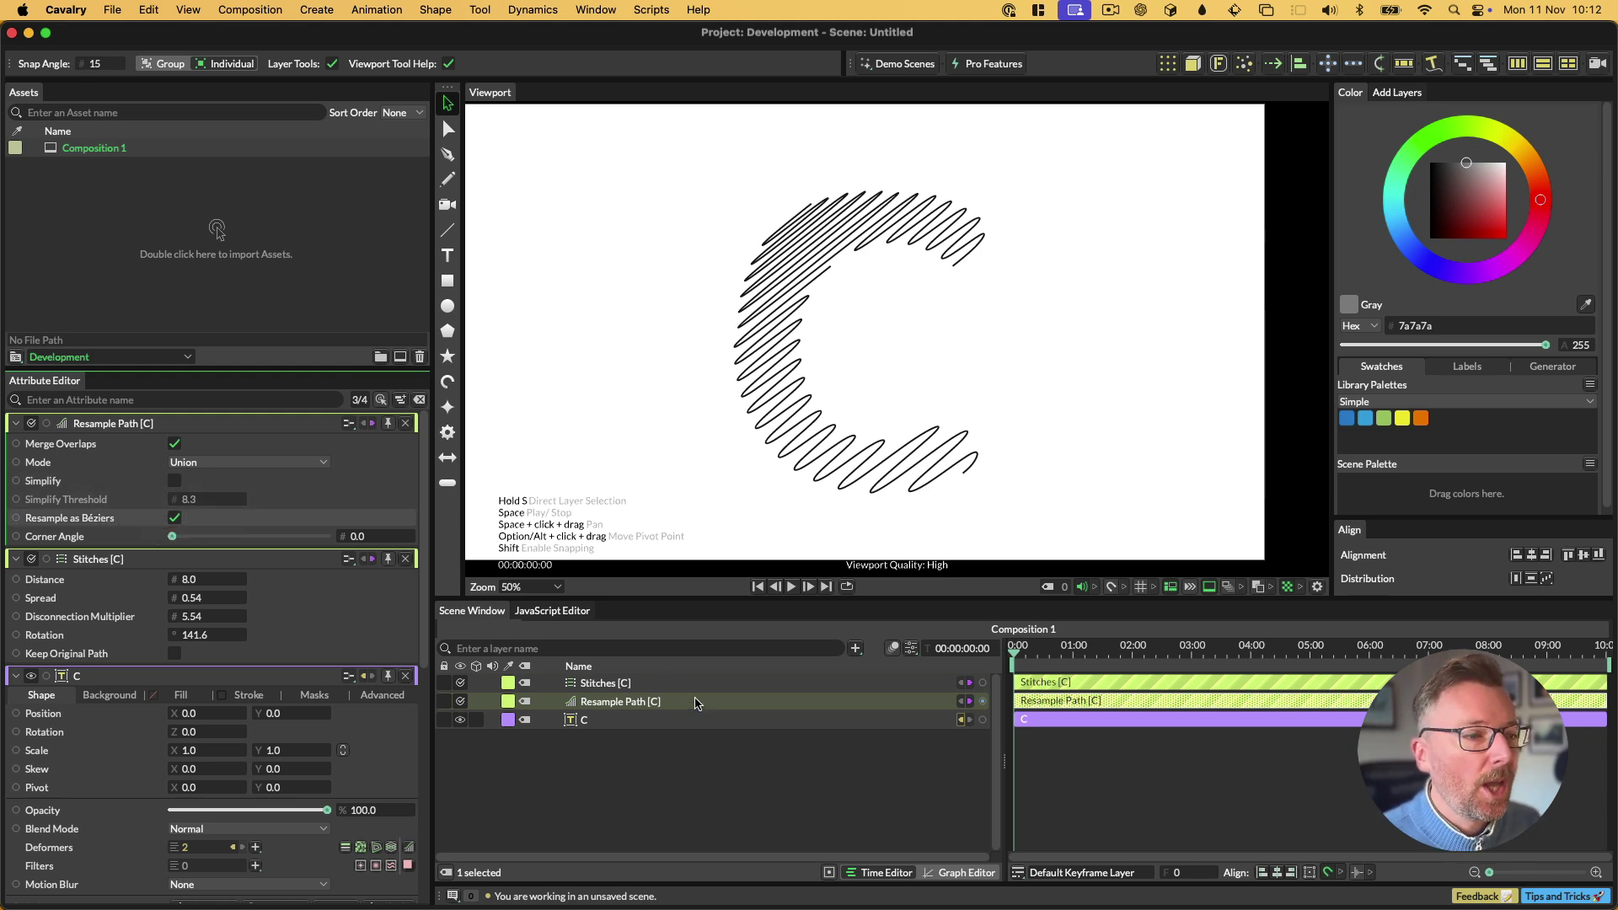
key(Delete)
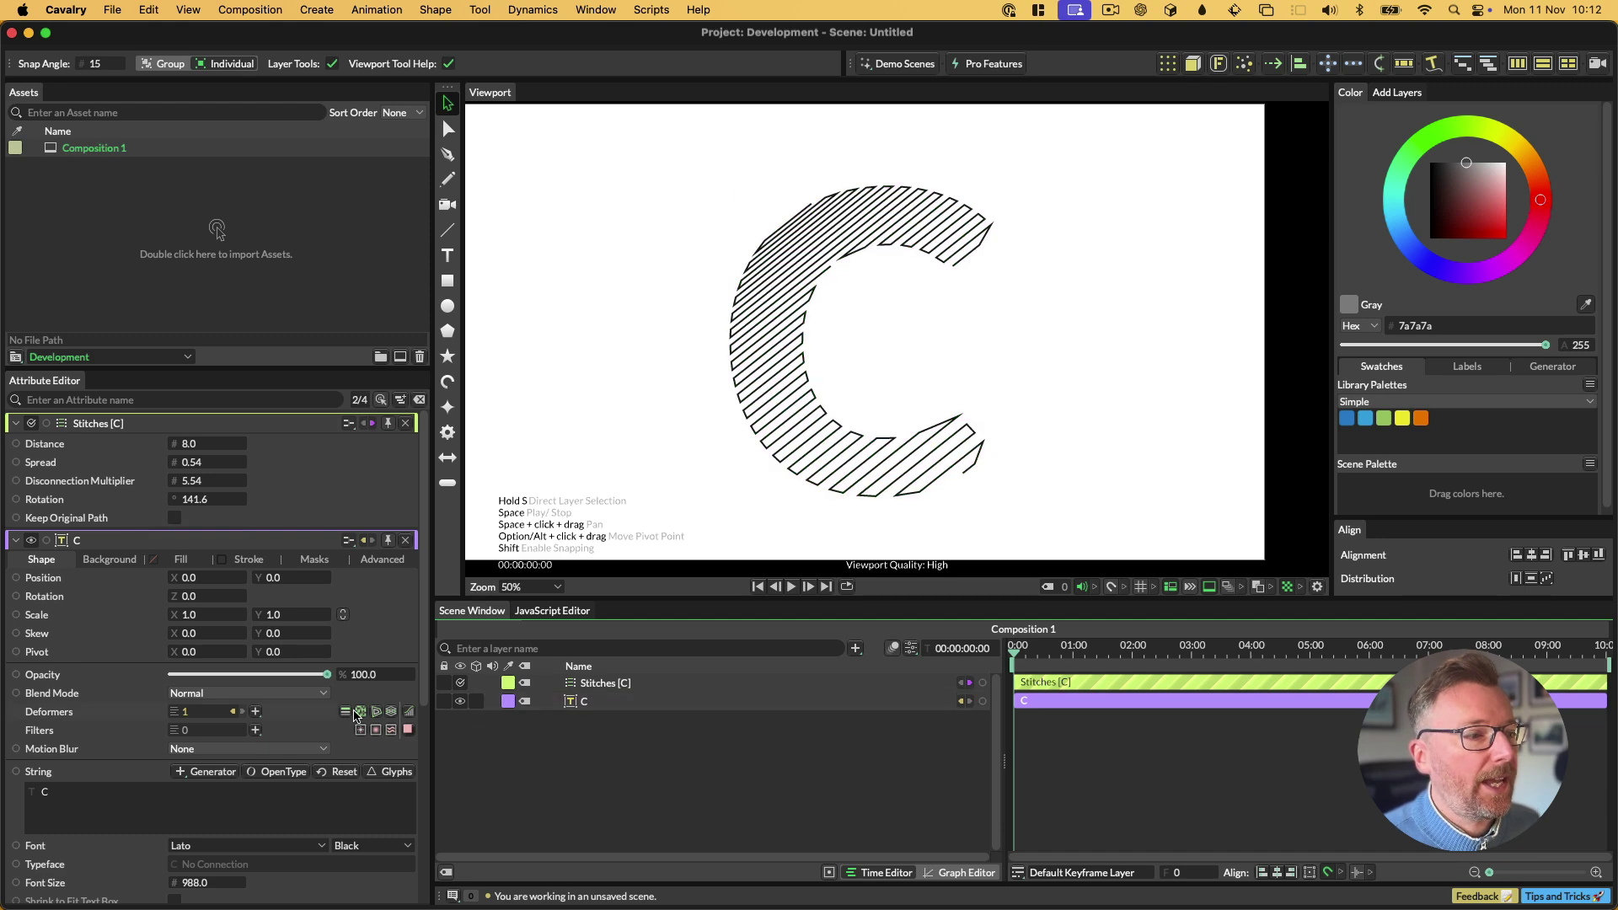
Add a Bevel deformer to the C in Fillet mode with Radius 142.
click(257, 713)
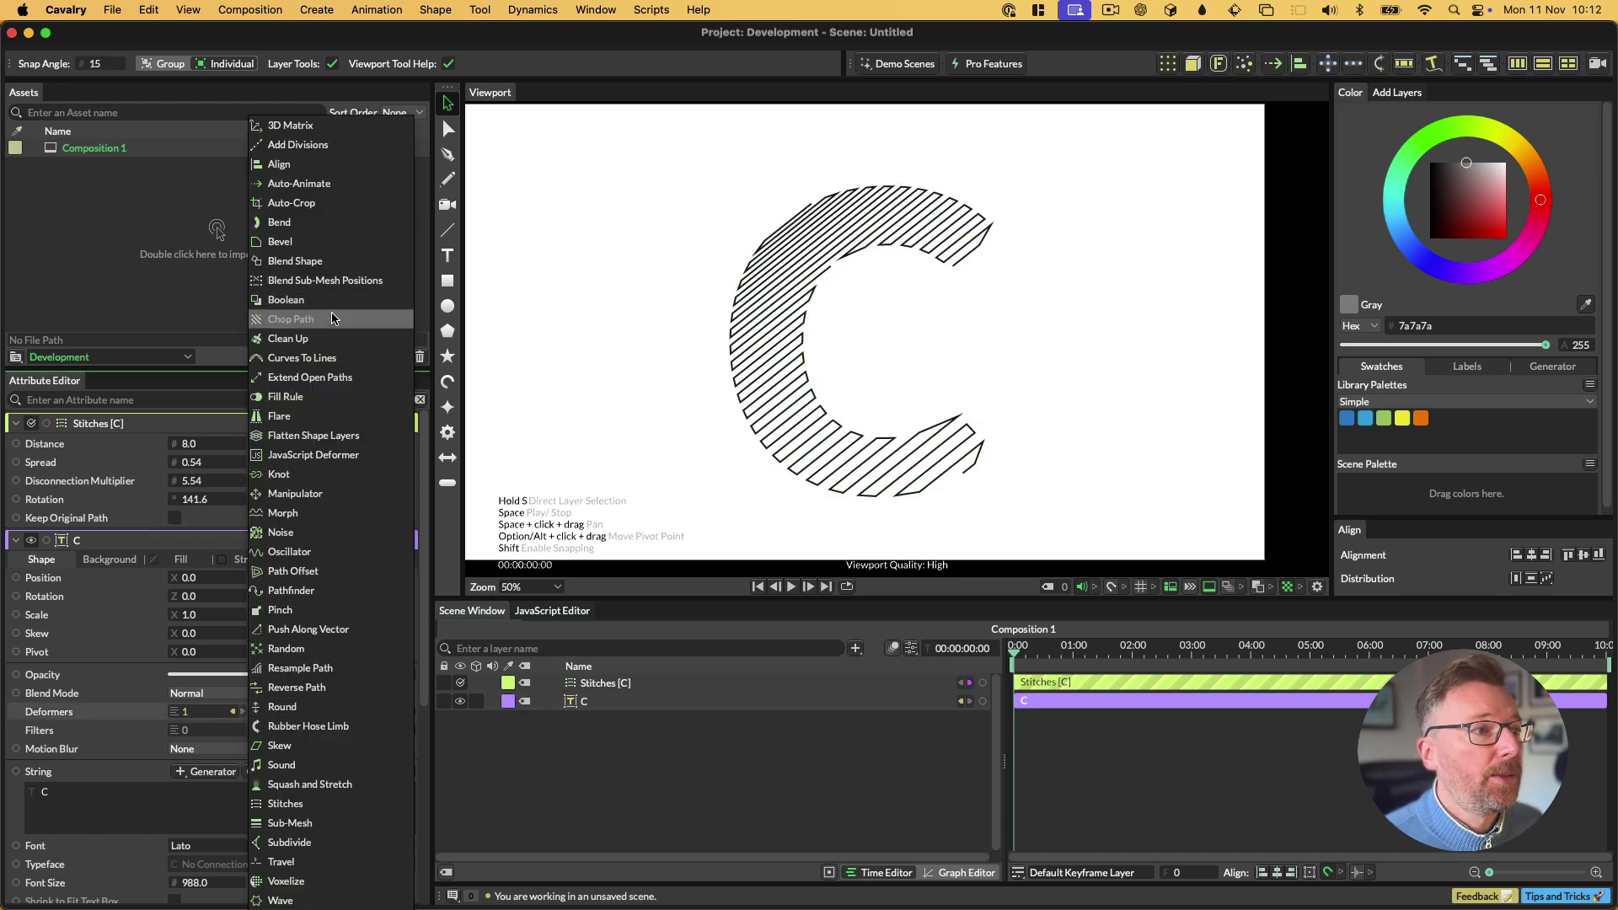
click(280, 241)
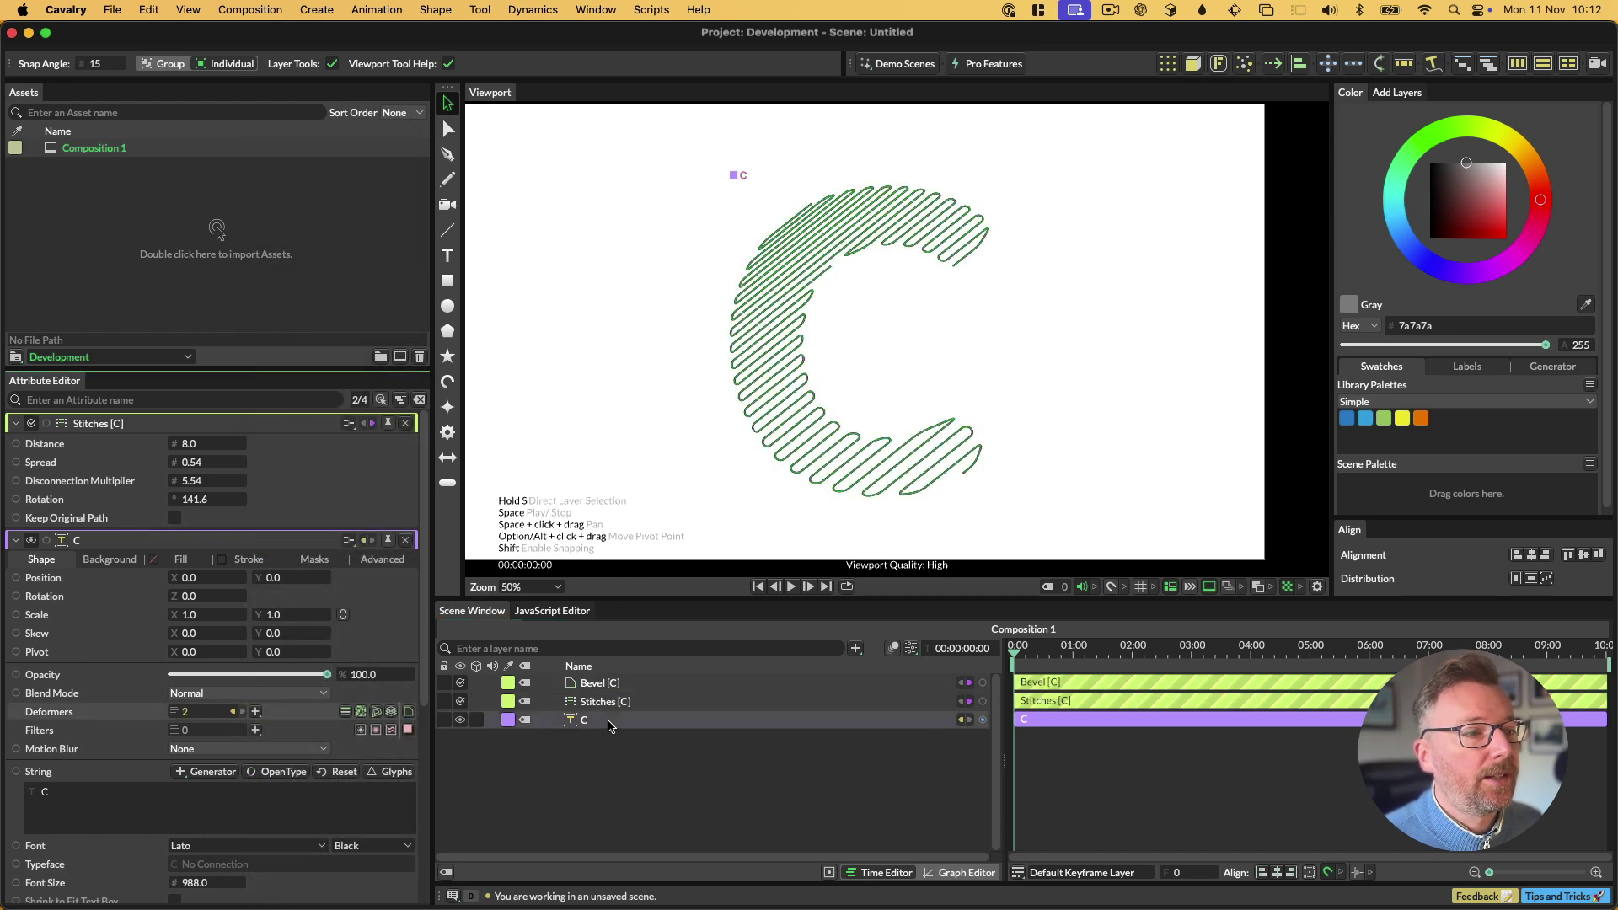
click(627, 689)
click(206, 481)
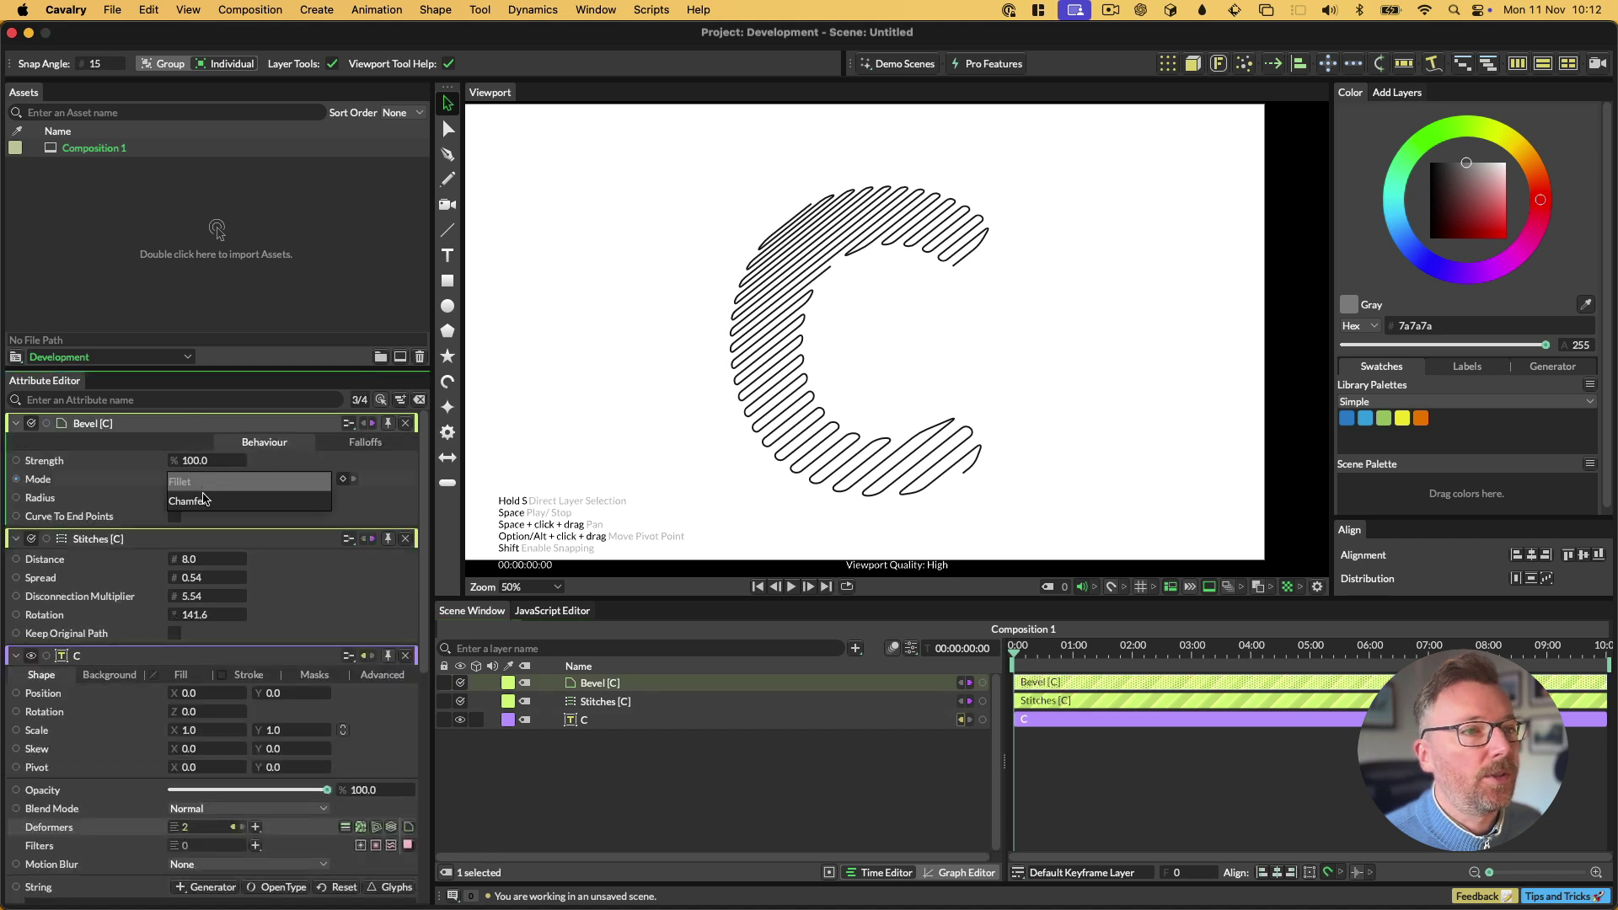
click(202, 481)
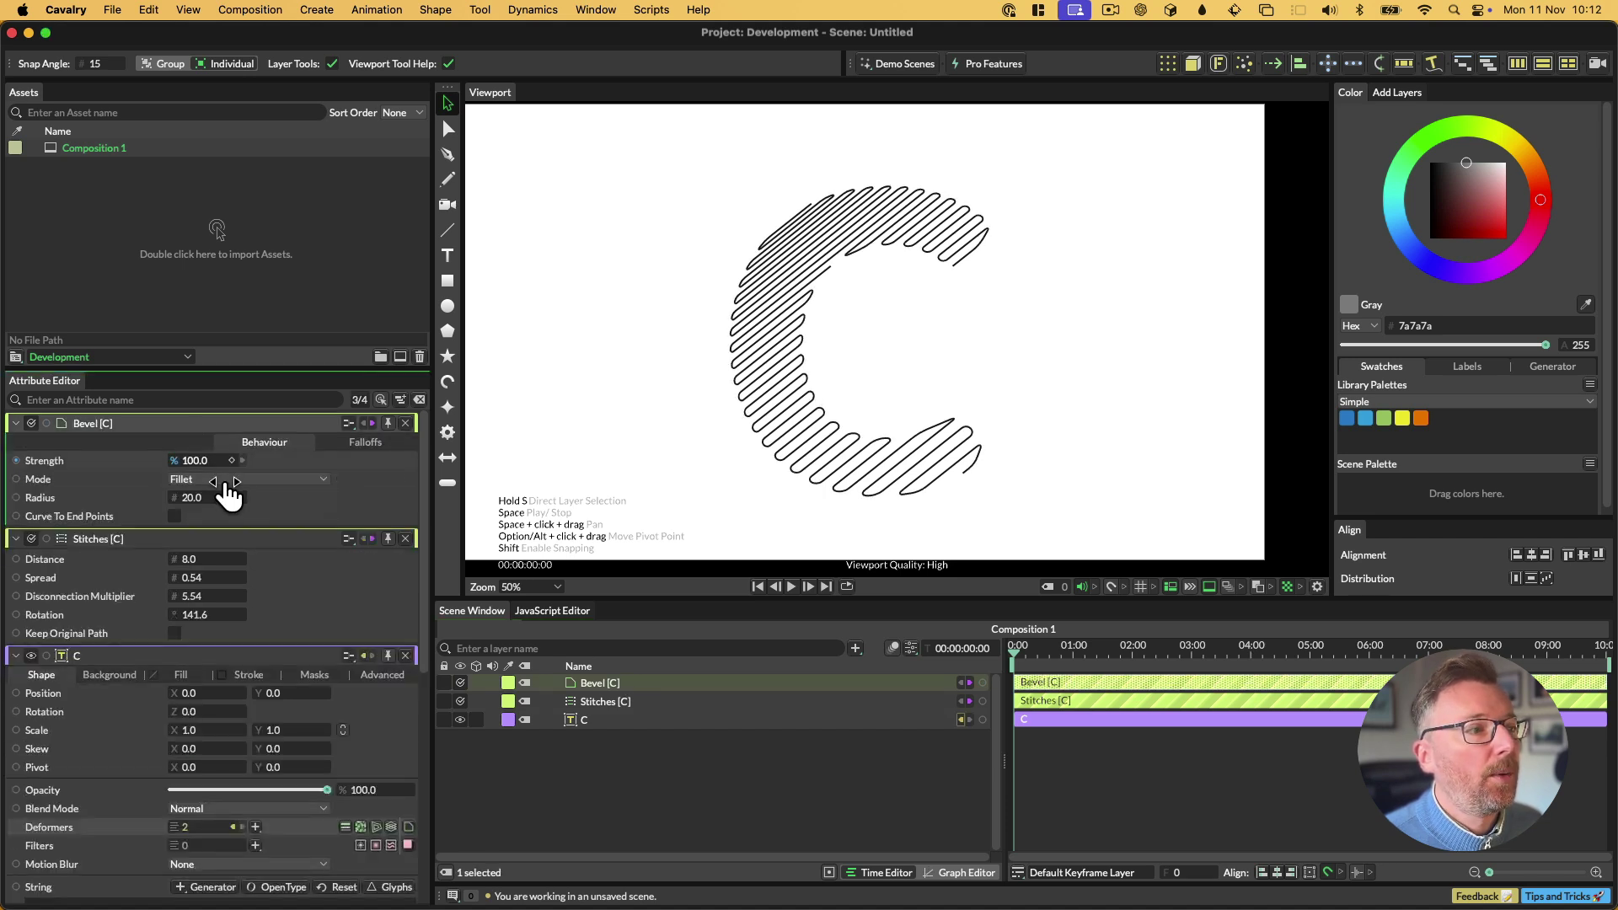
drag(224, 523, 278, 524)
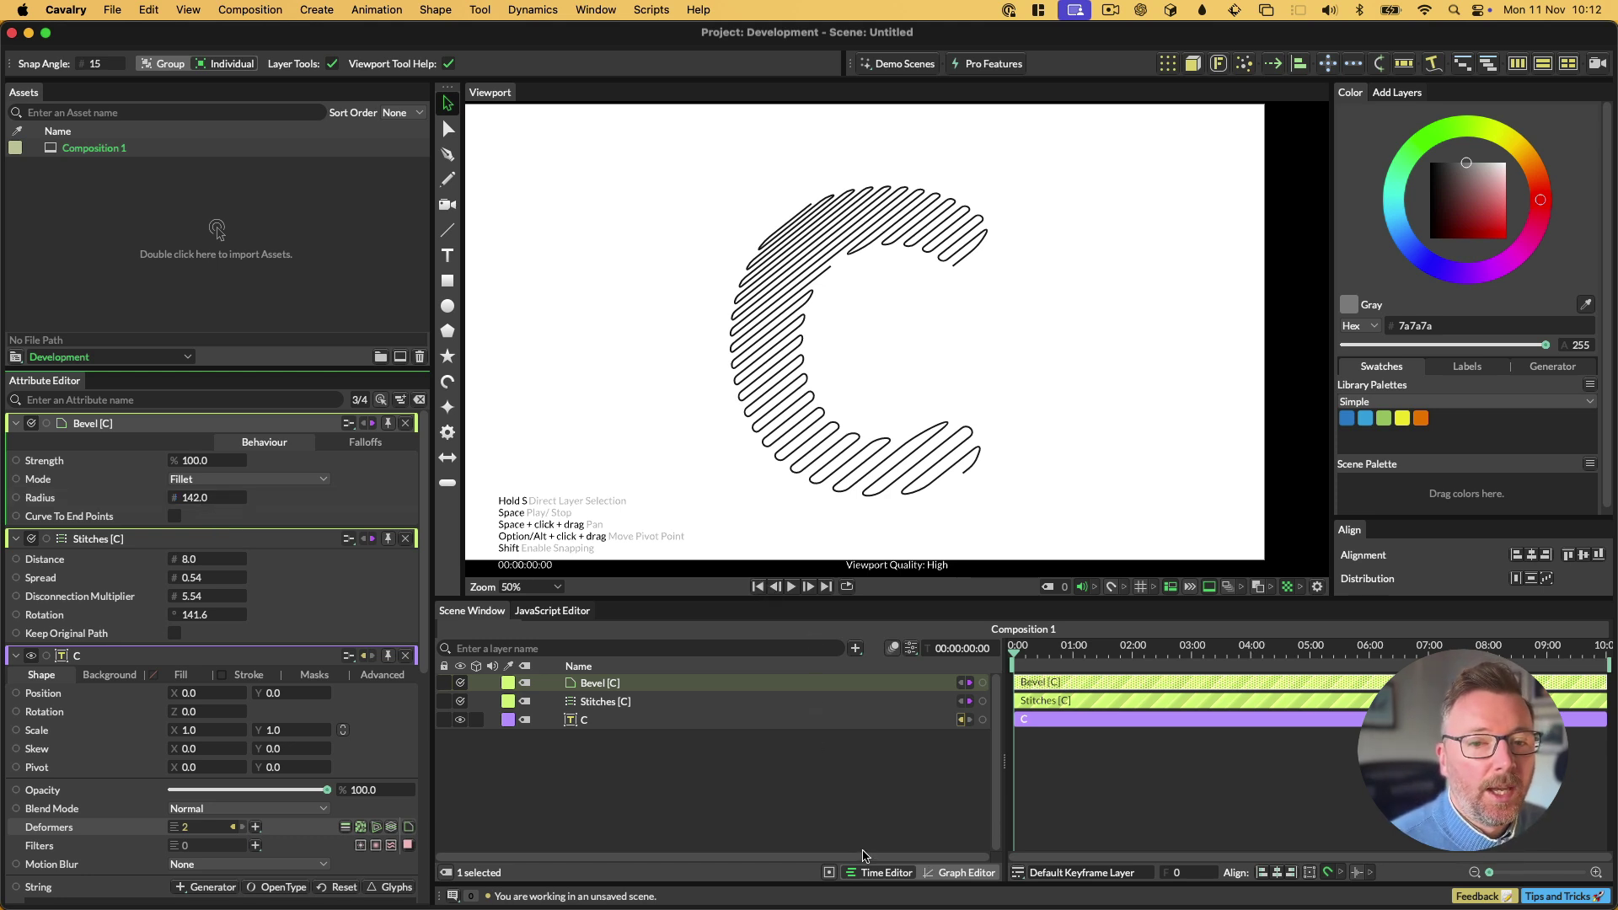
Close the letter scene and open Assets.cv, previewing its City Population assets.
click(862, 849)
key(super+q)
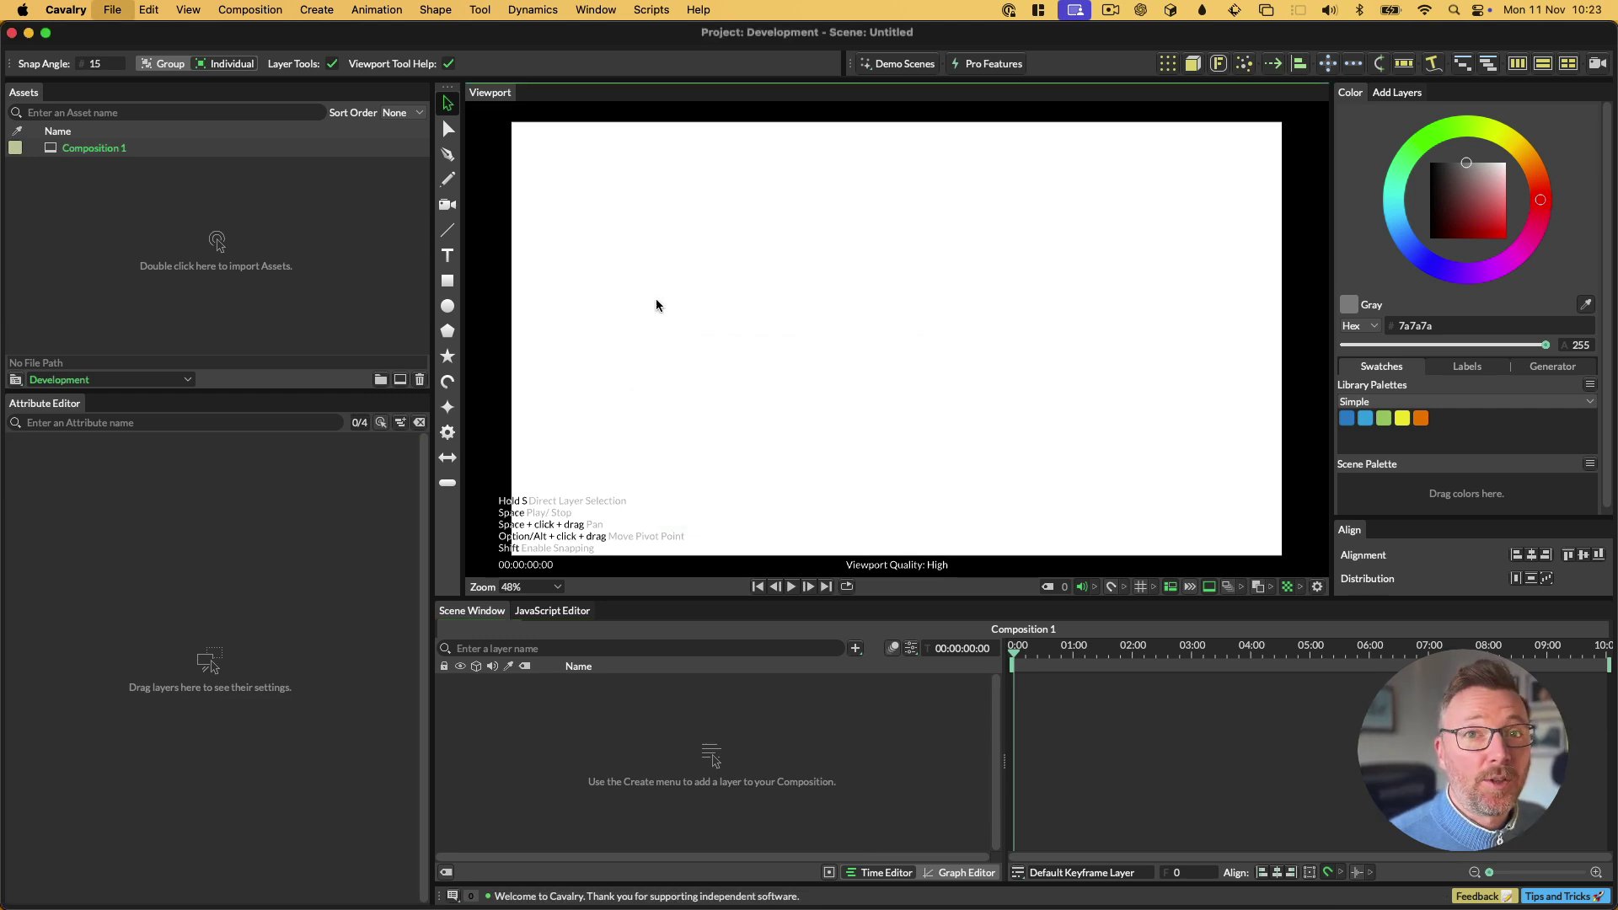
key(super+o)
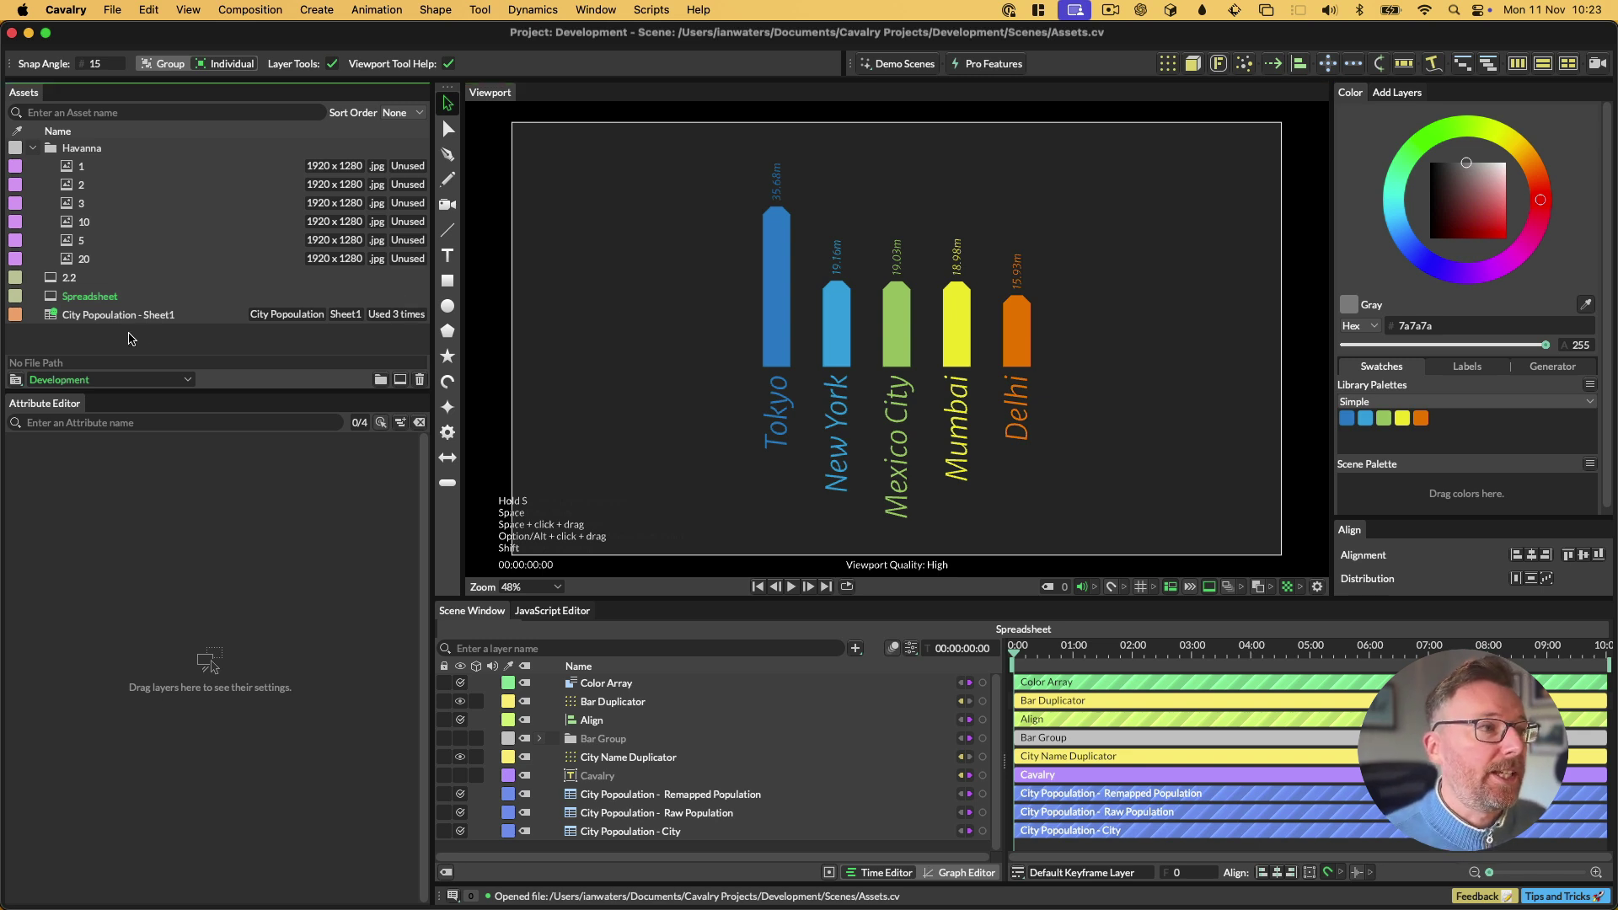
mouse_move(144, 174)
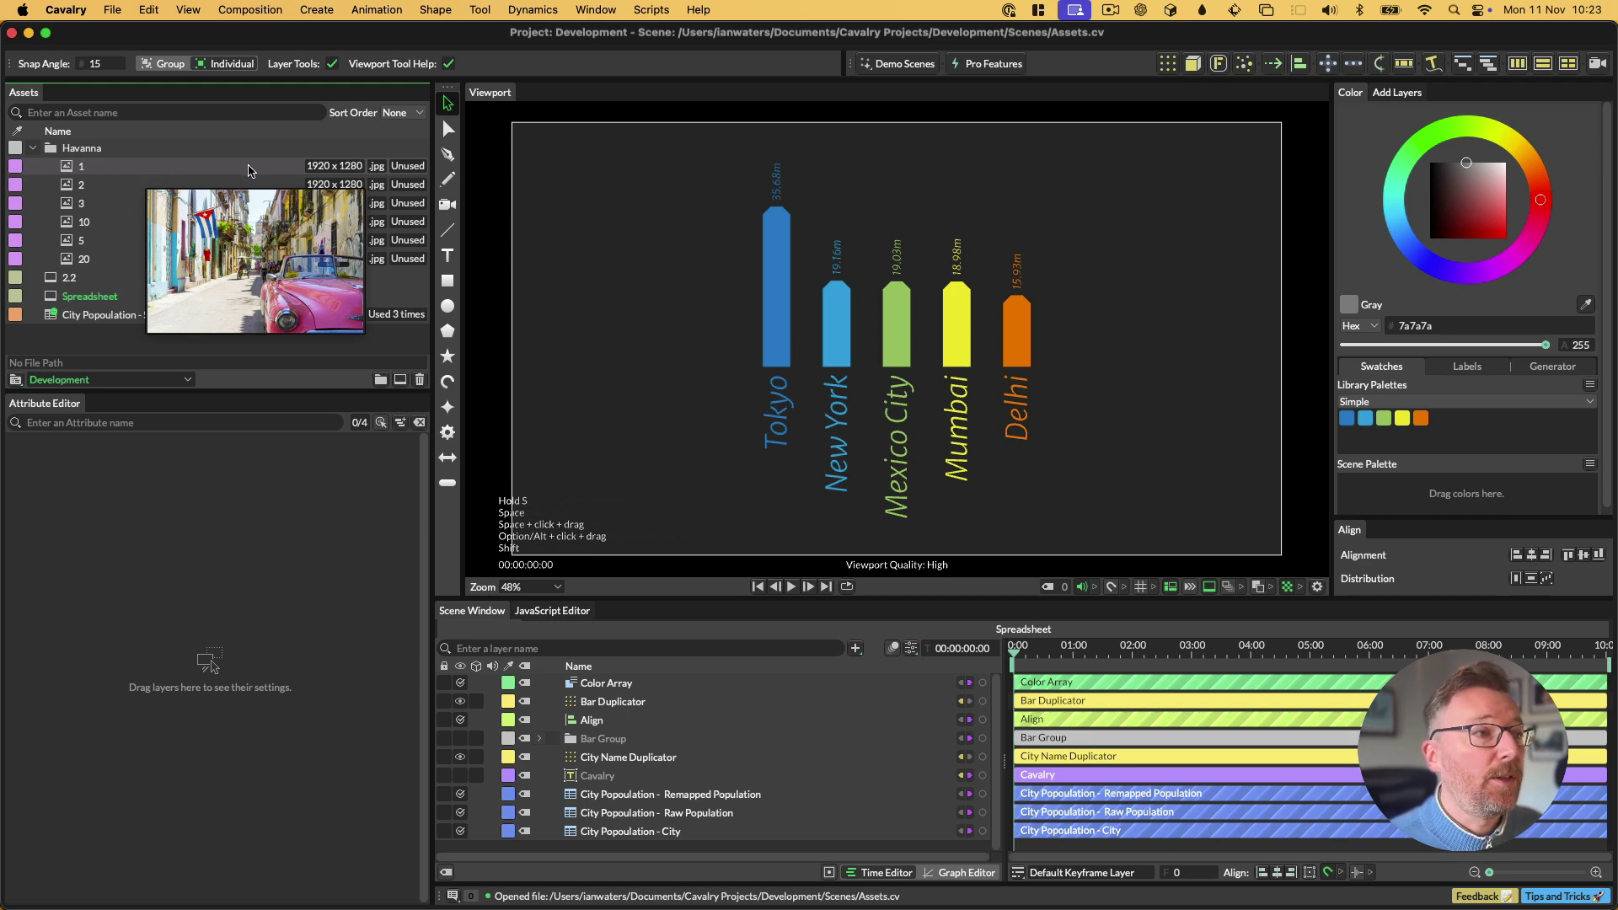
mouse_move(246, 182)
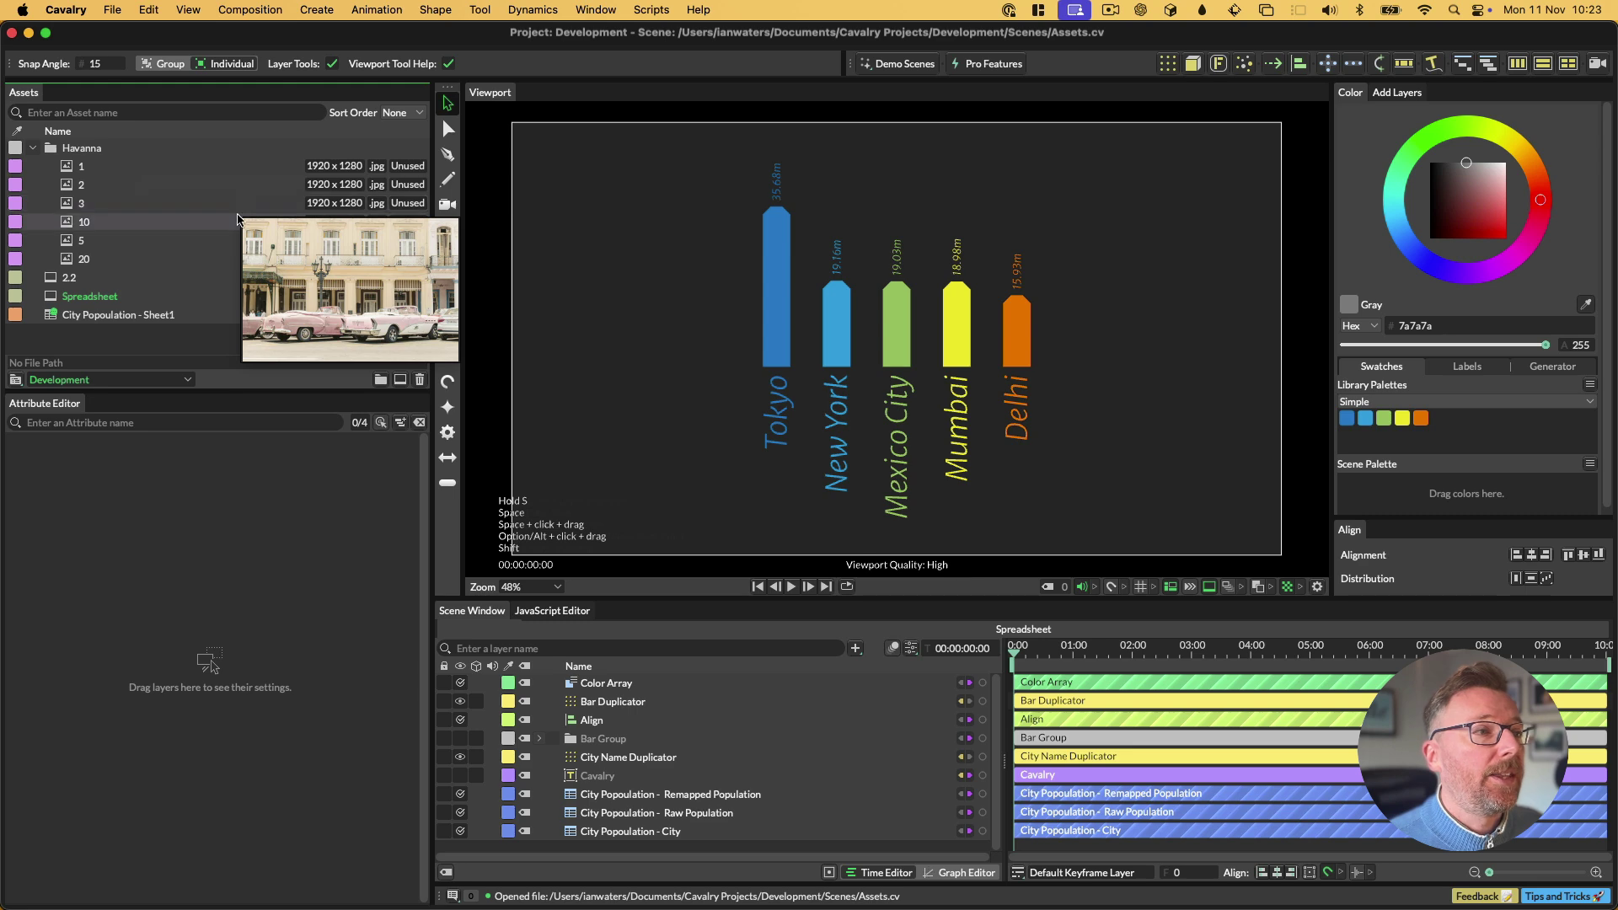
mouse_move(230, 238)
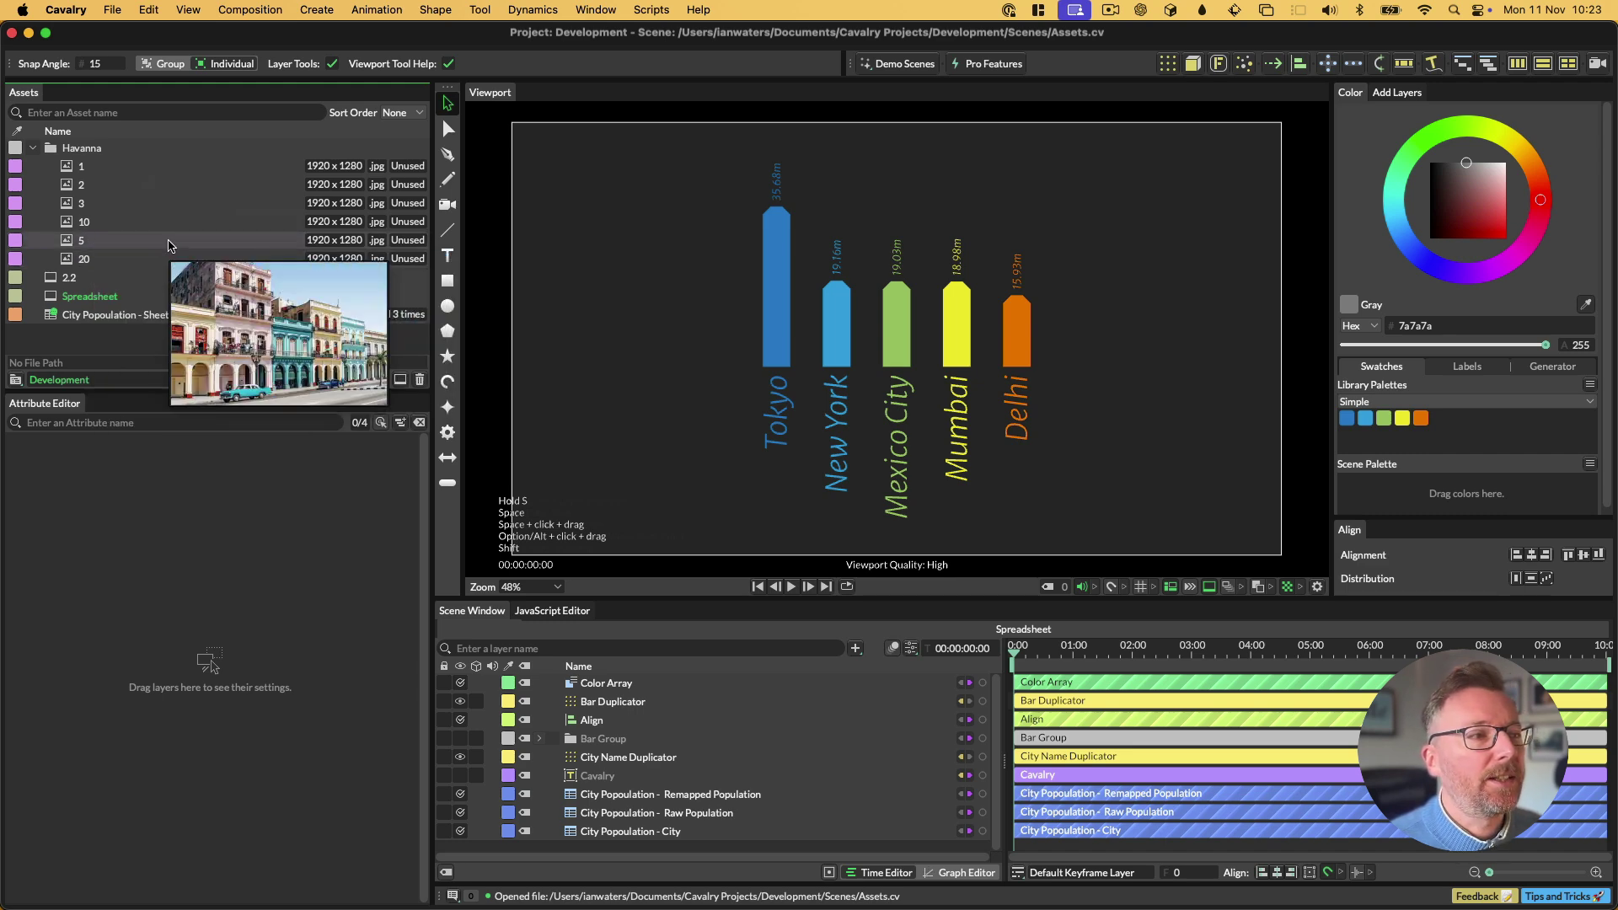
mouse_move(207, 207)
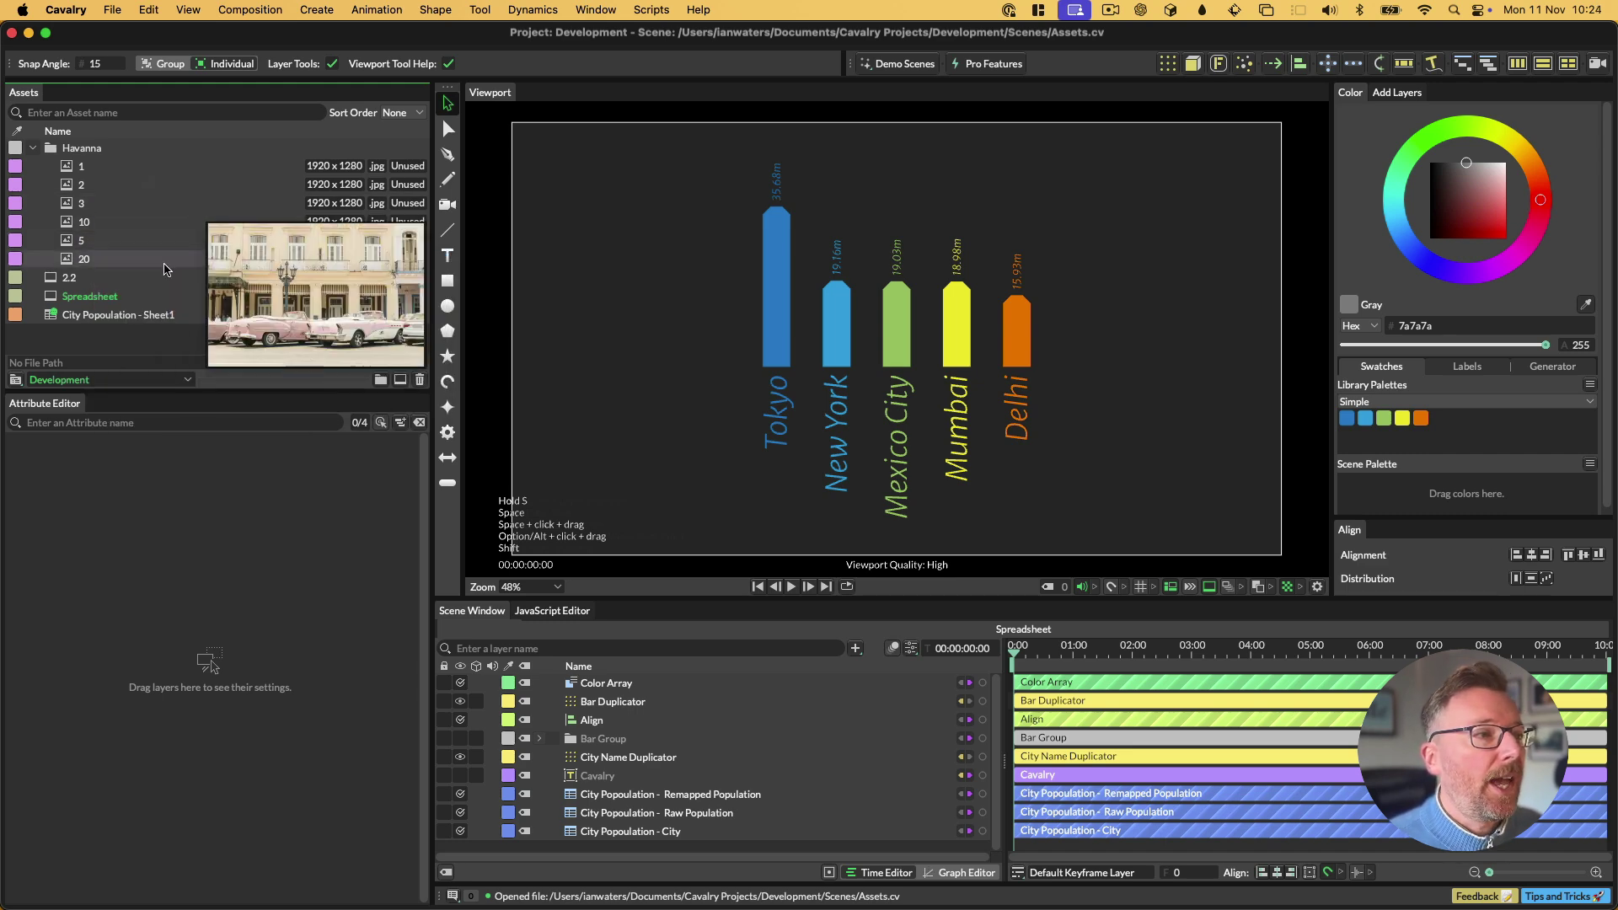
mouse_move(170, 281)
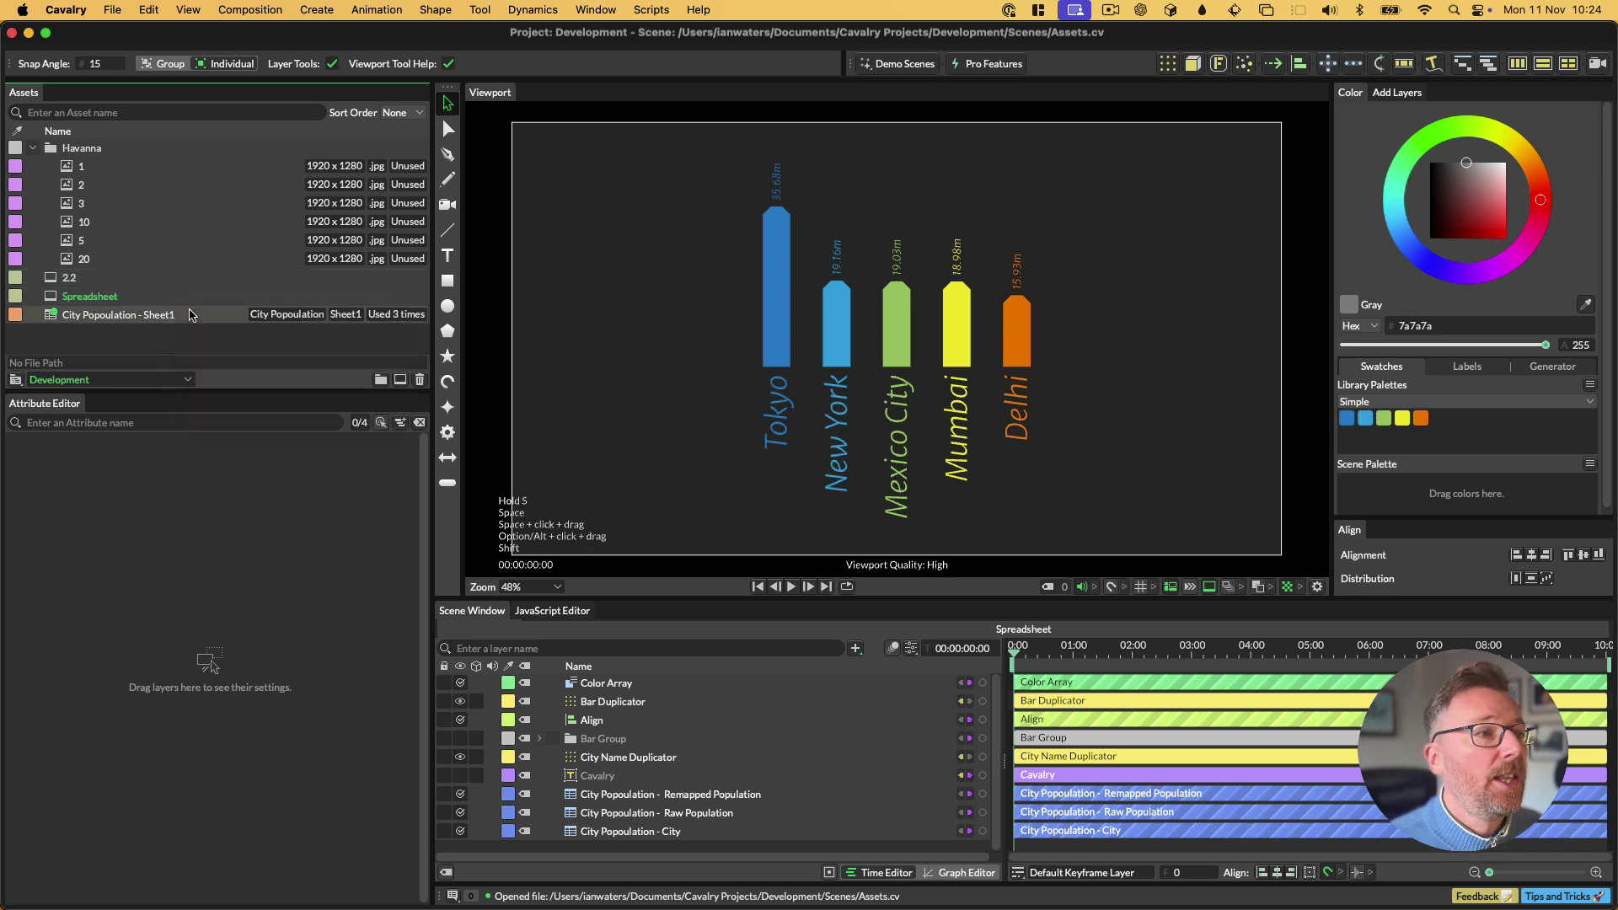
mouse_move(191, 315)
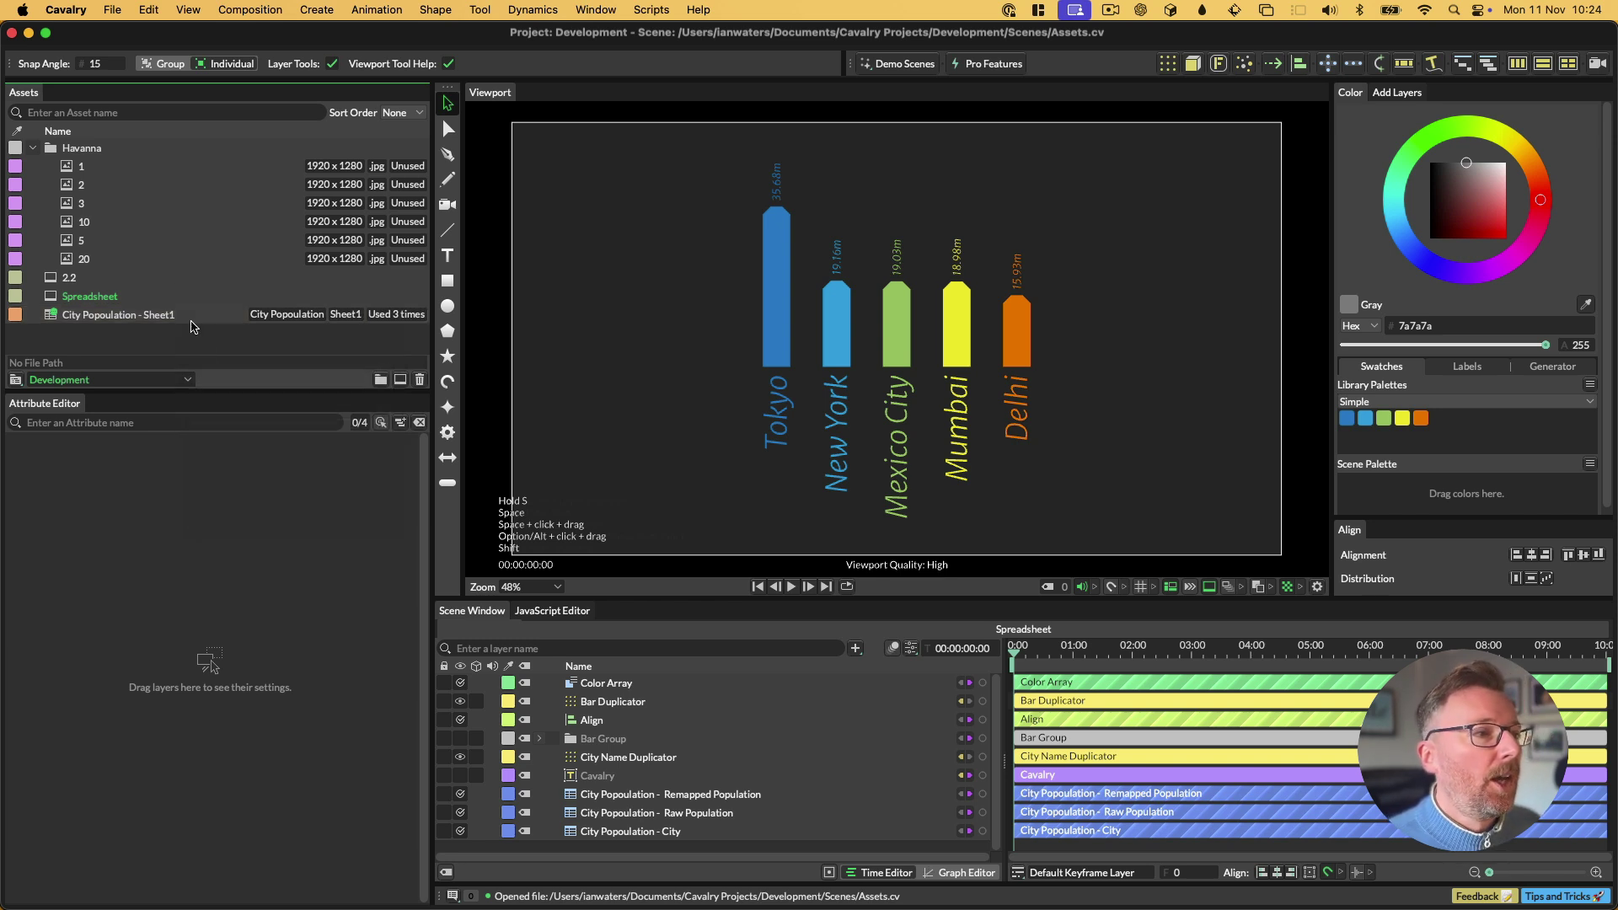
Open the 2.2 composition and select its Background Shape with the Ellipse tool.
double_click(172, 279)
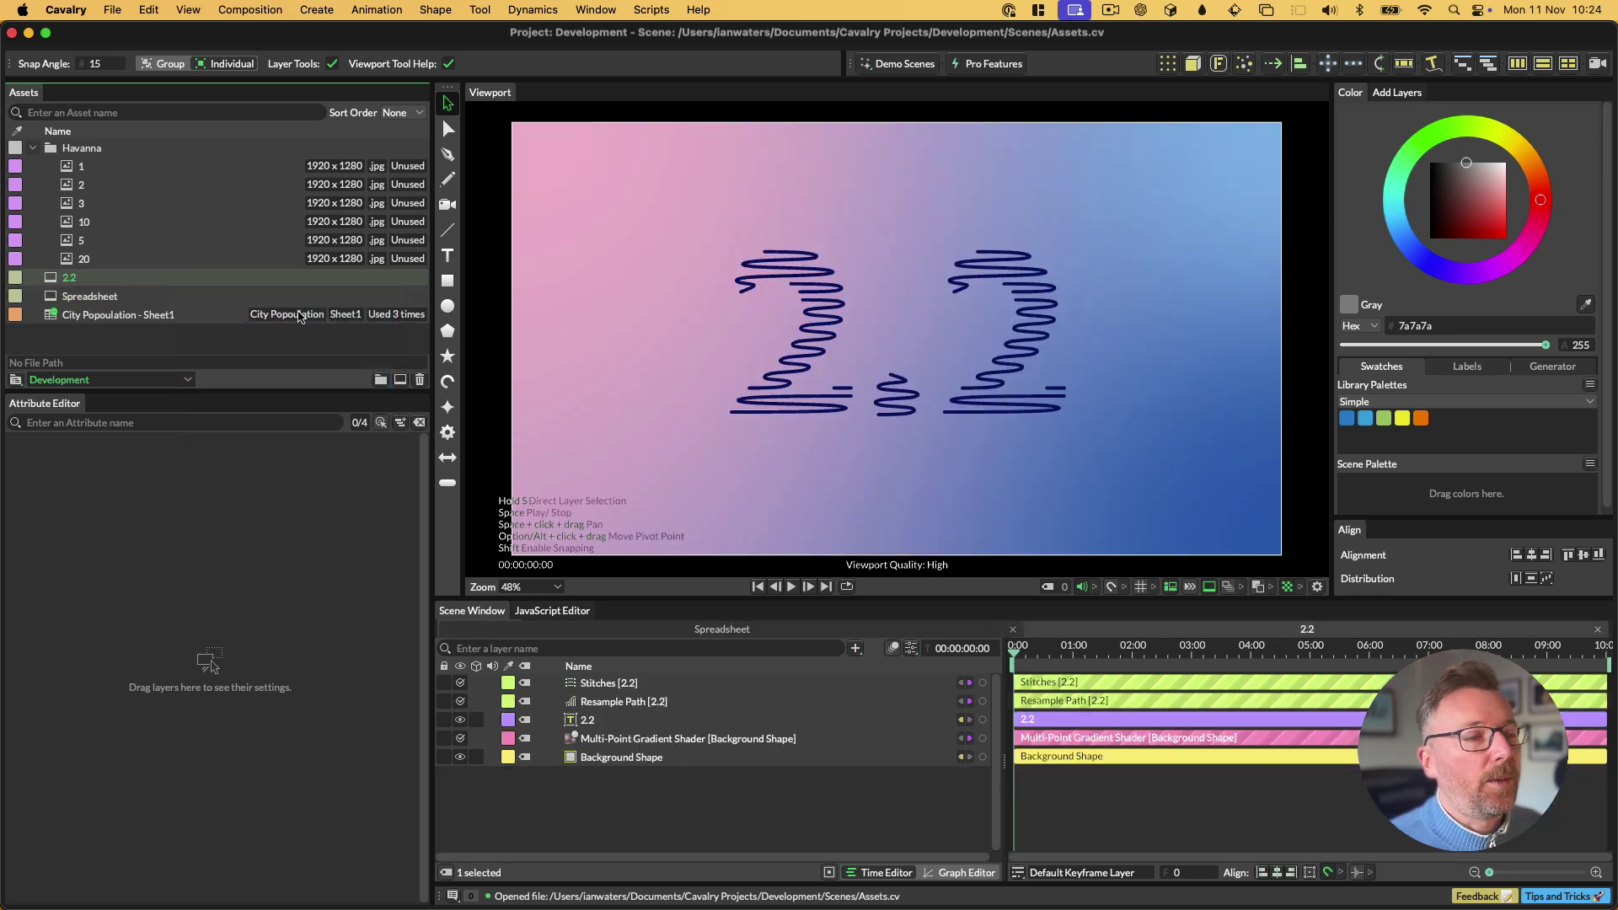
click(447, 307)
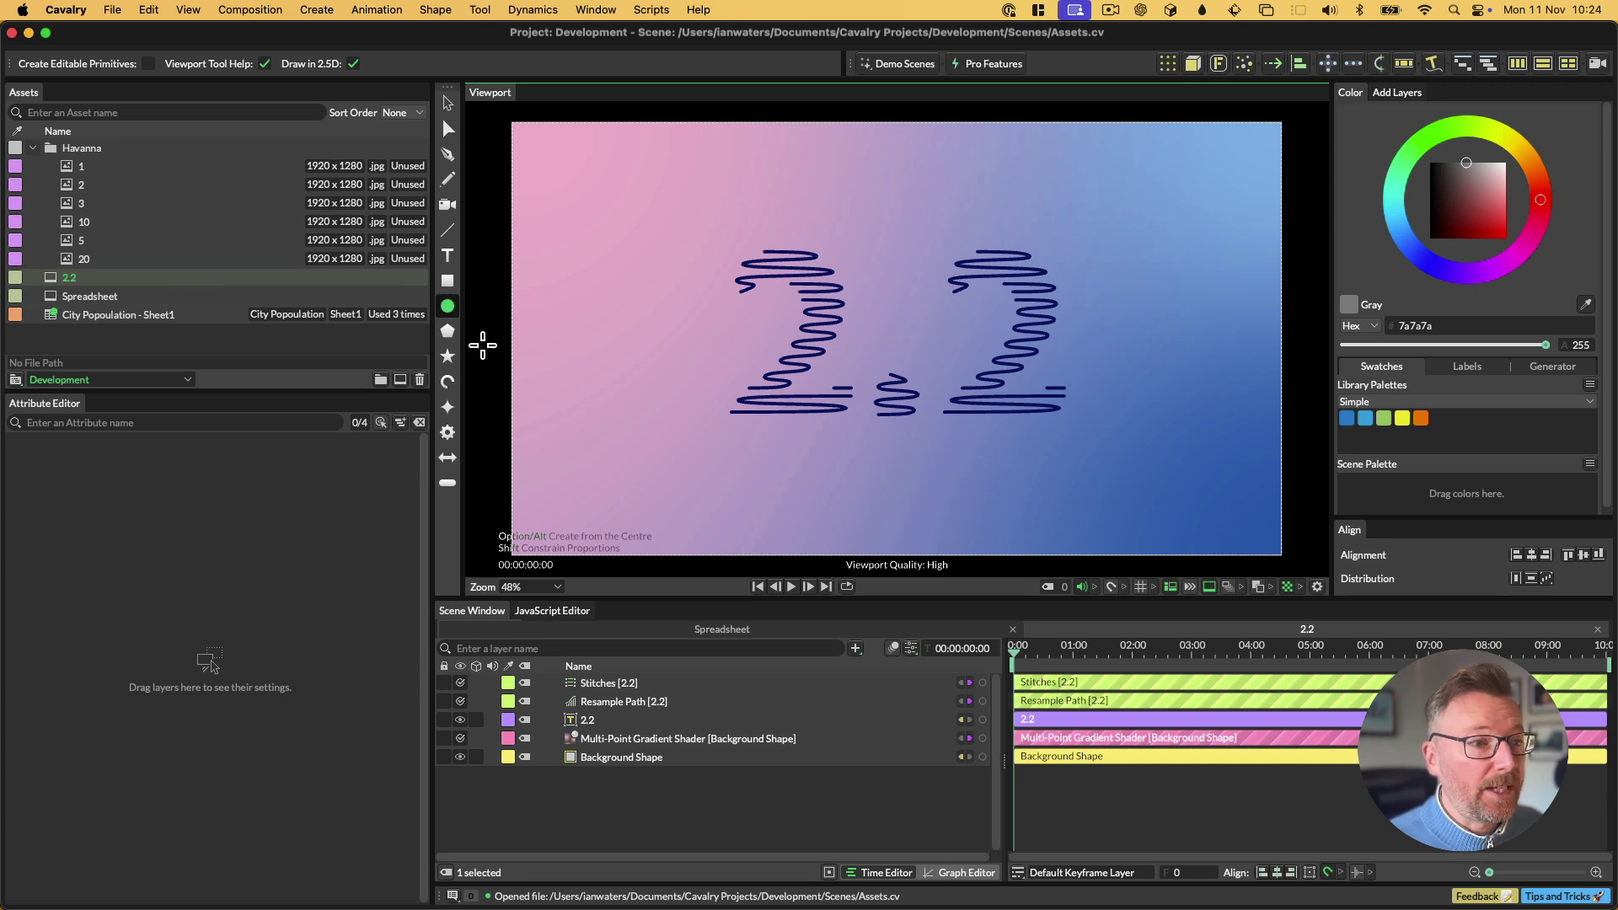
click(671, 760)
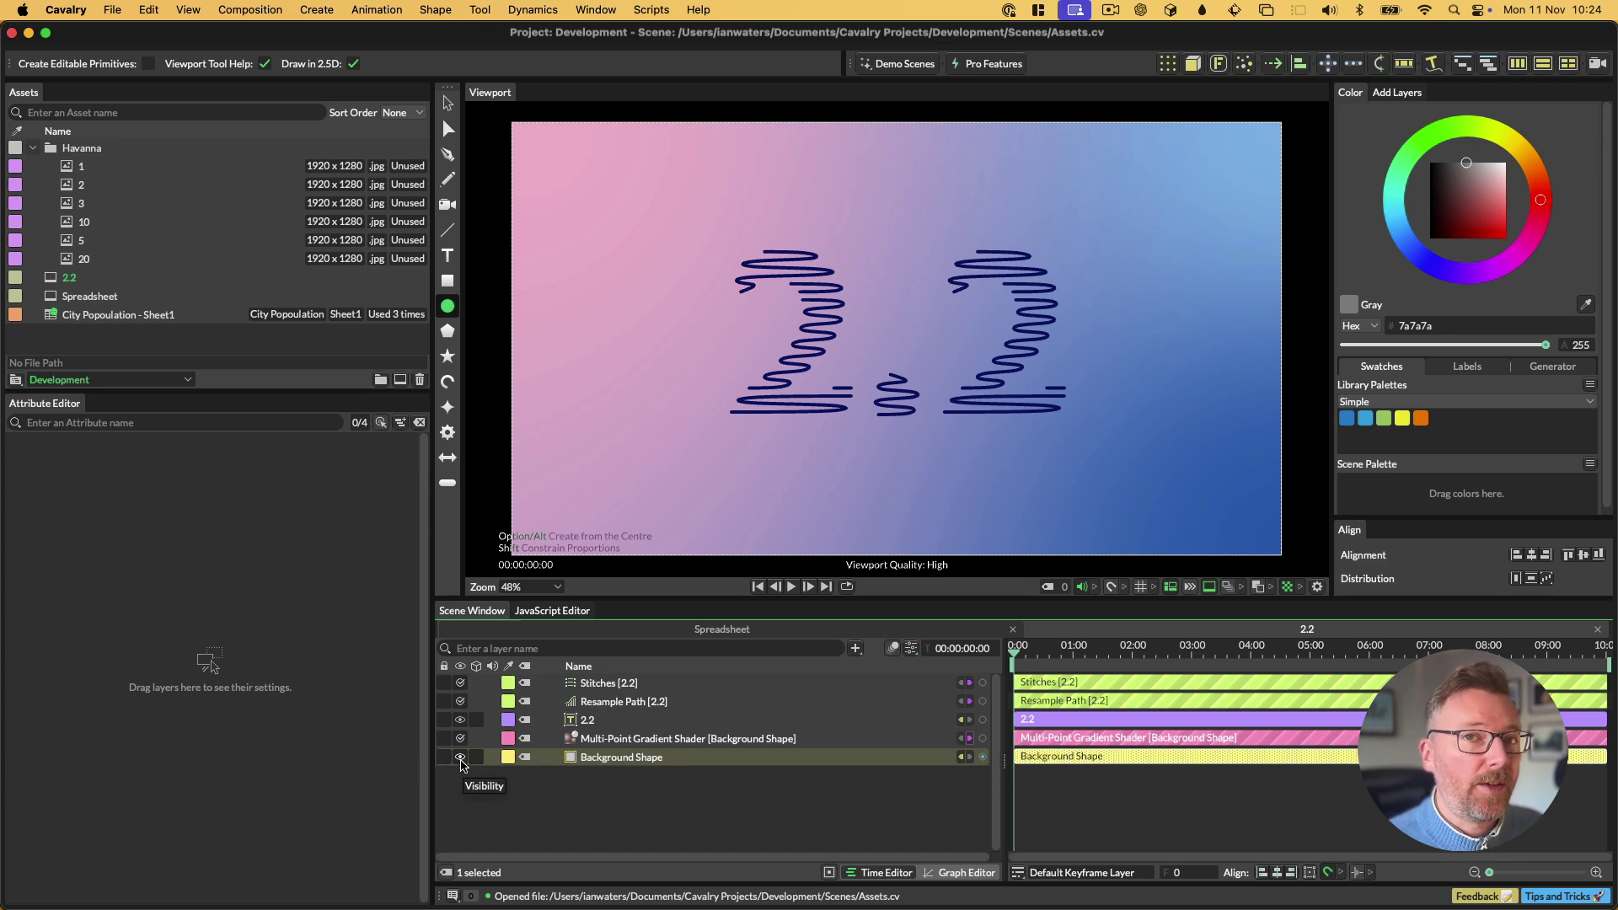
Toggle Background Shape visibility, draw a test ellipse, then undo it.
click(460, 759)
click(460, 758)
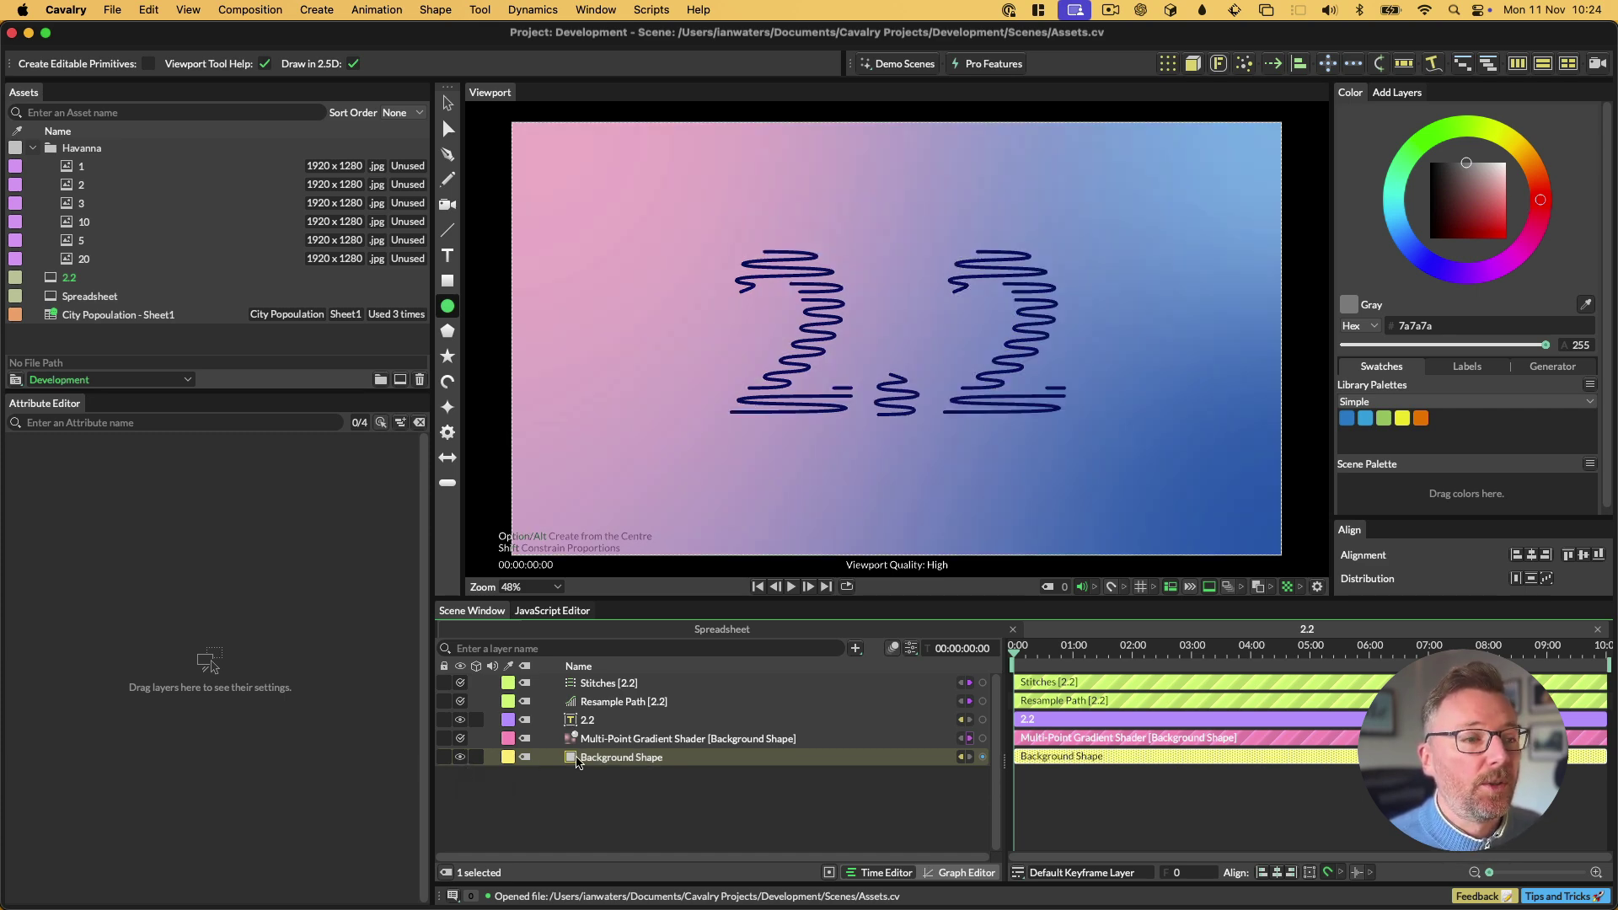
drag(595, 220, 723, 369)
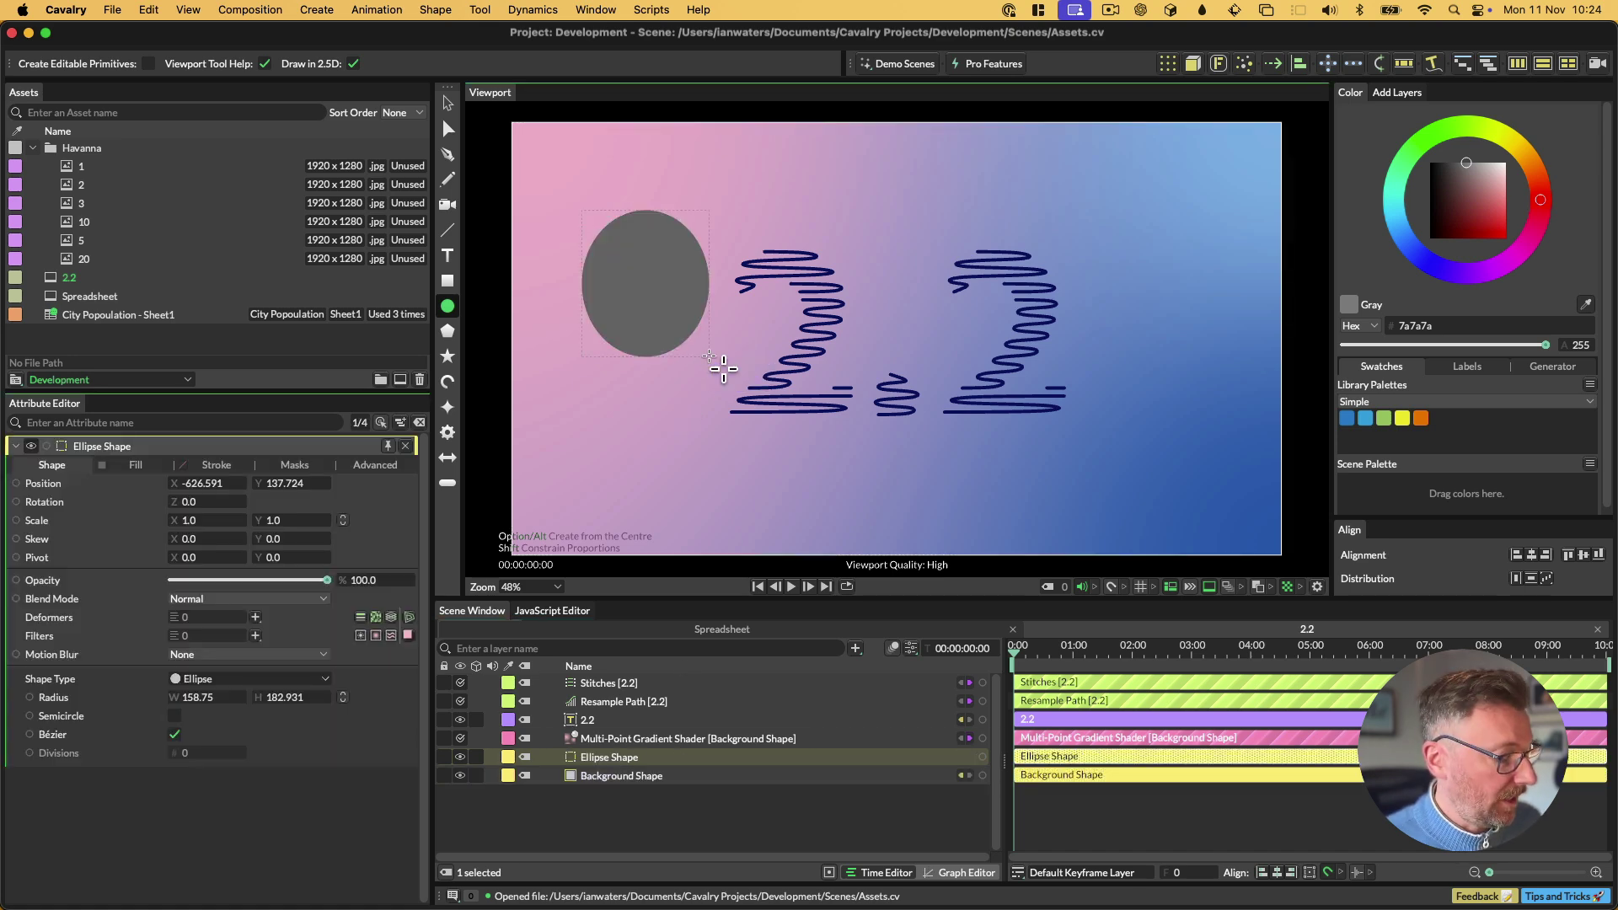
key(super+z)
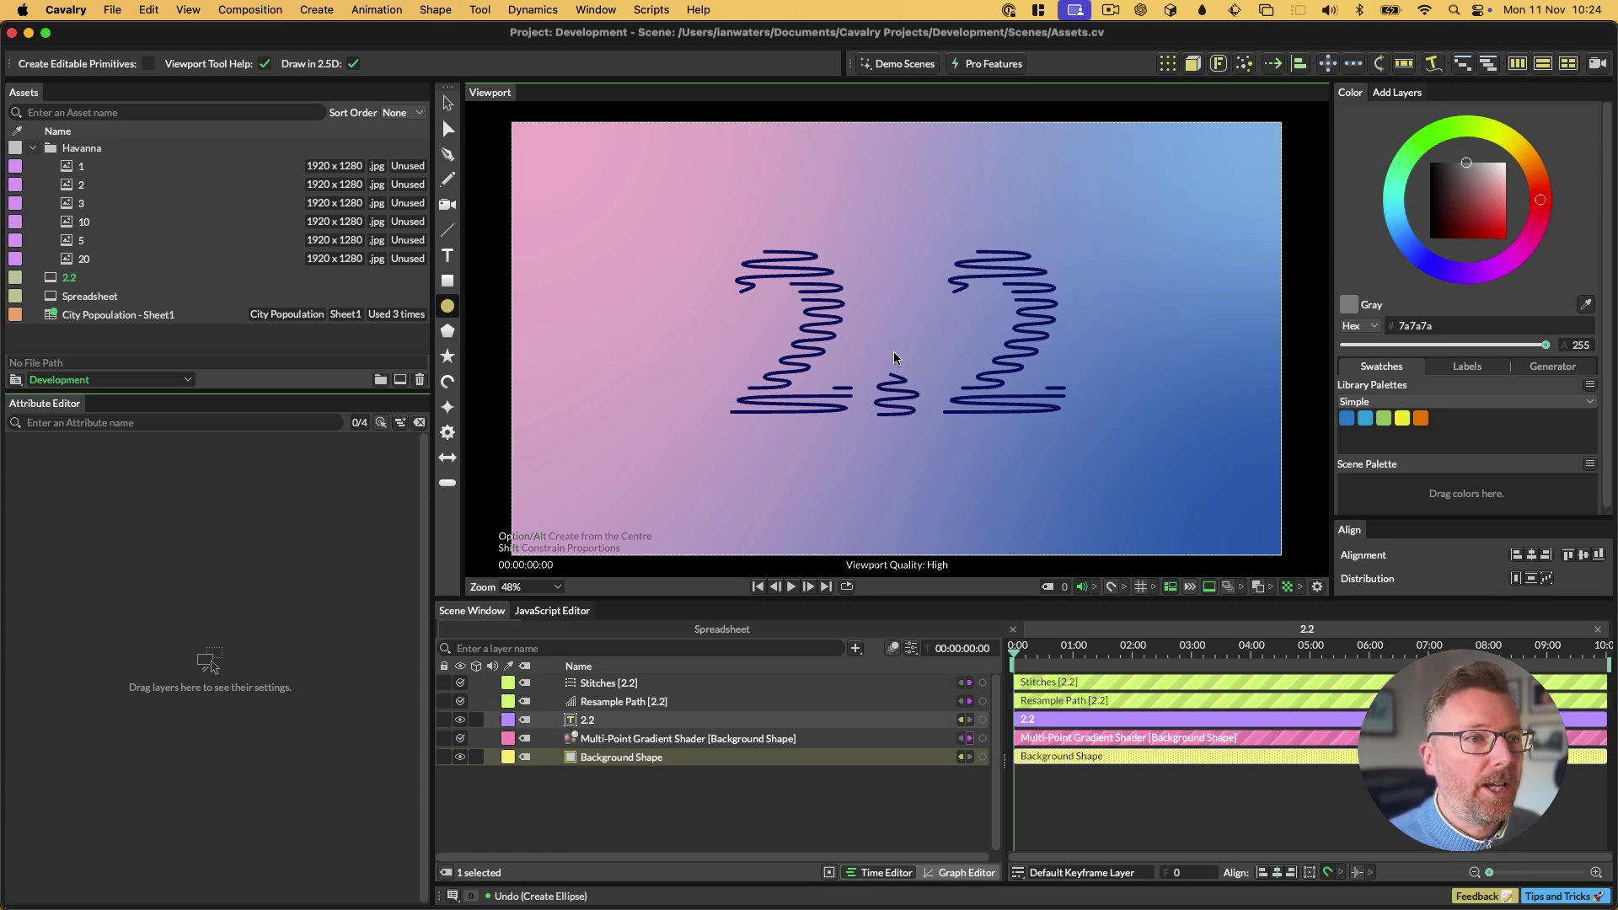
Mask the background with one large central circle plus six smaller circles around its edge.
drag(893, 351, 1214, 544)
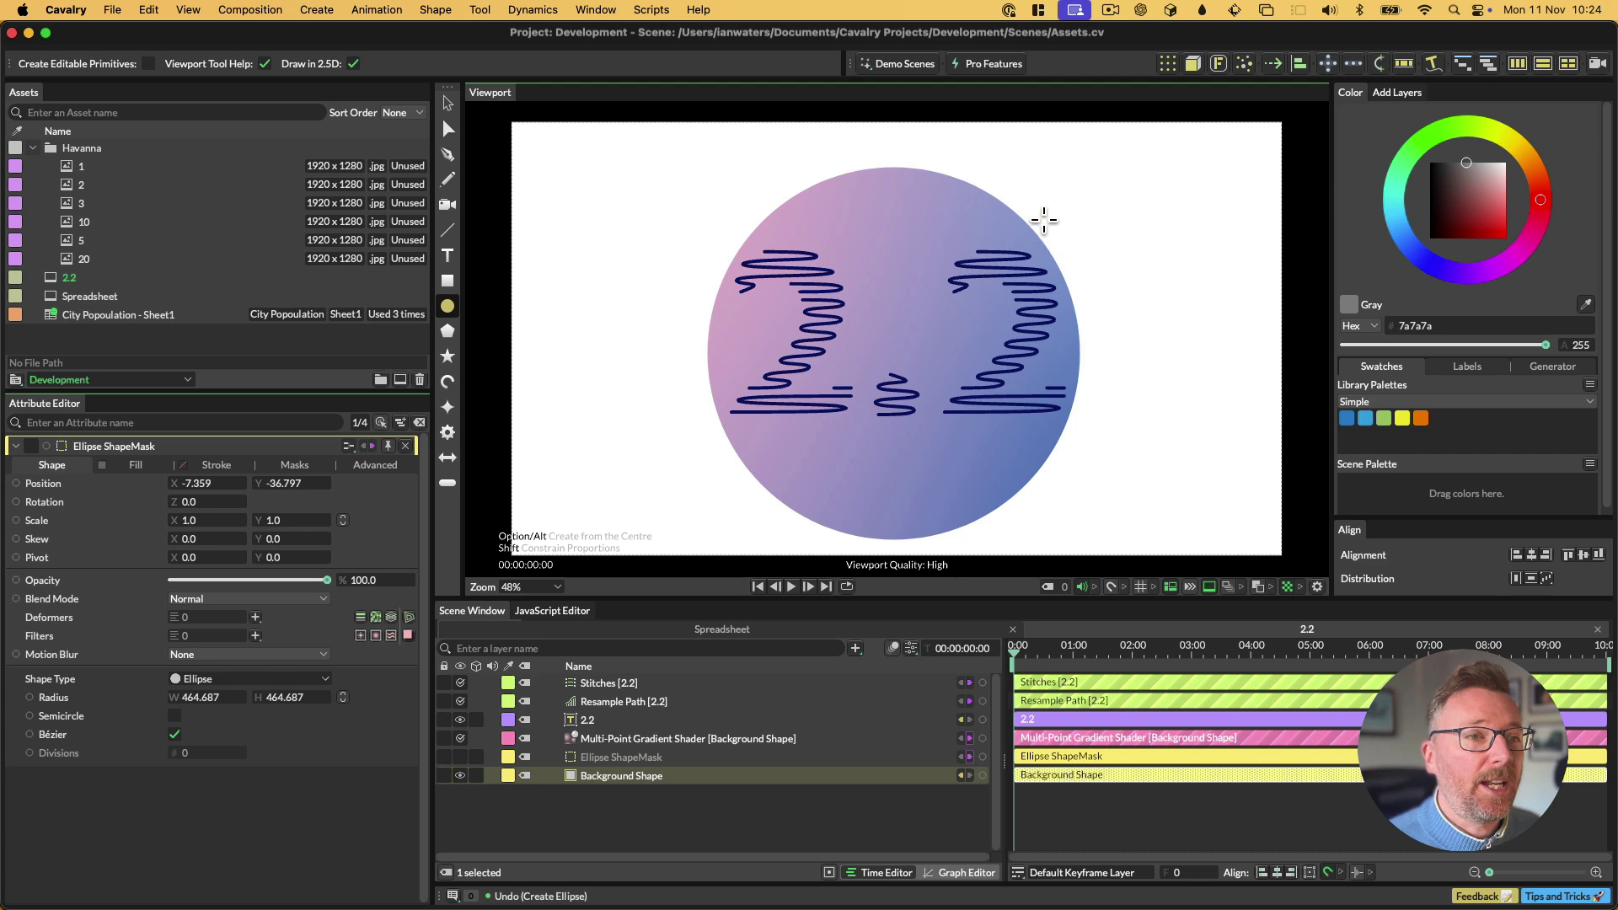
drag(1044, 221, 1087, 272)
drag(1077, 176, 1099, 202)
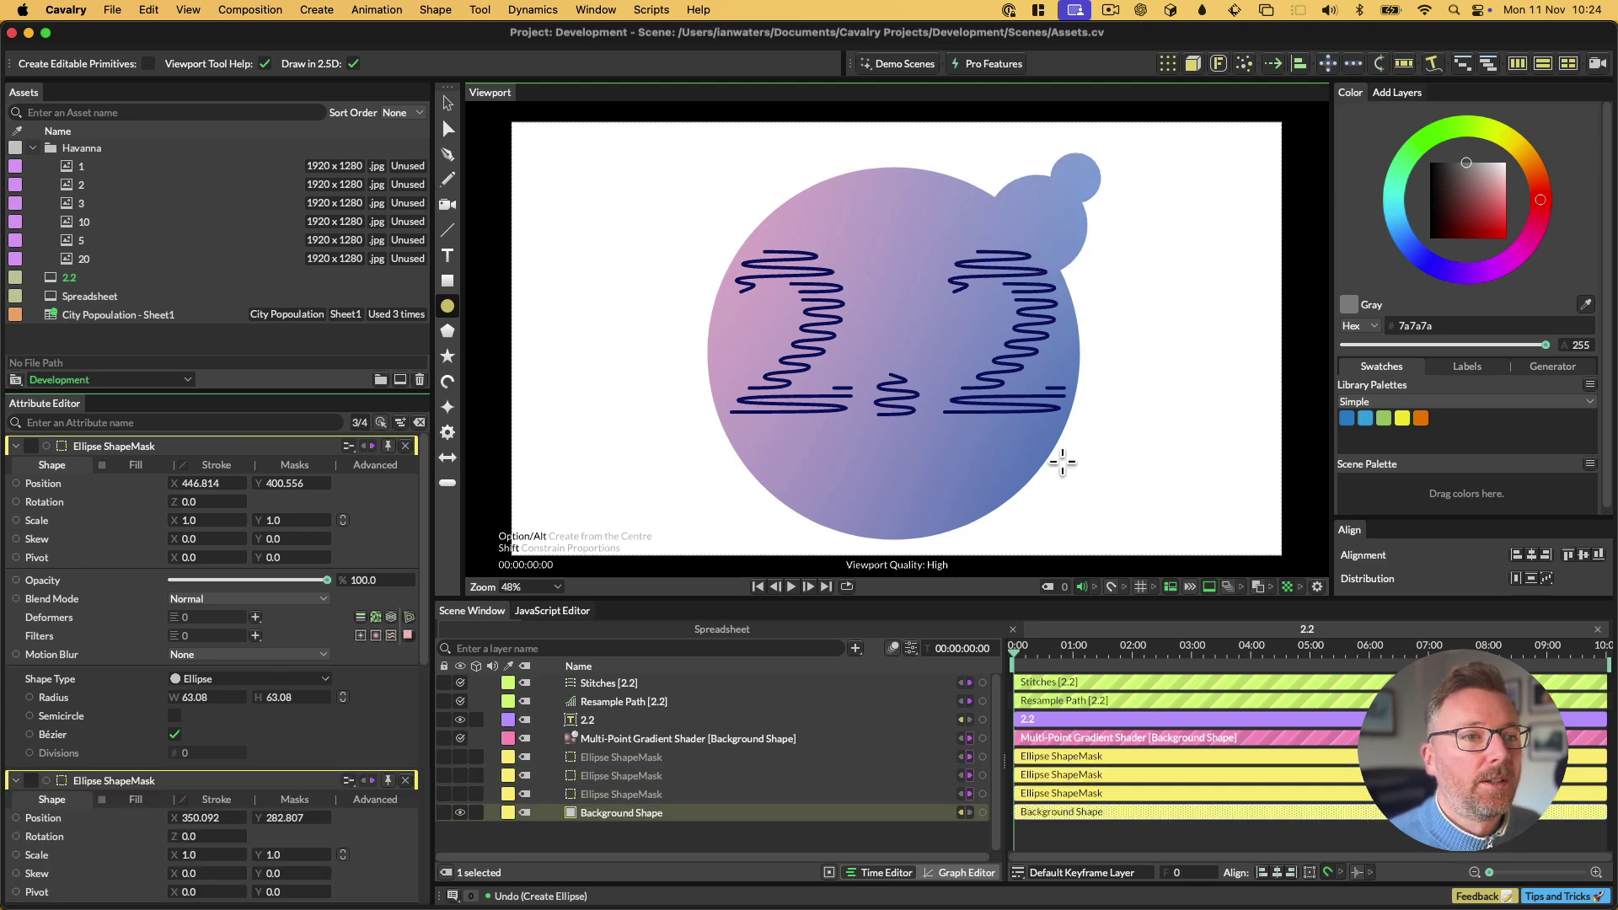
drag(1035, 439, 1095, 506)
drag(677, 387, 759, 470)
drag(703, 197, 705, 311)
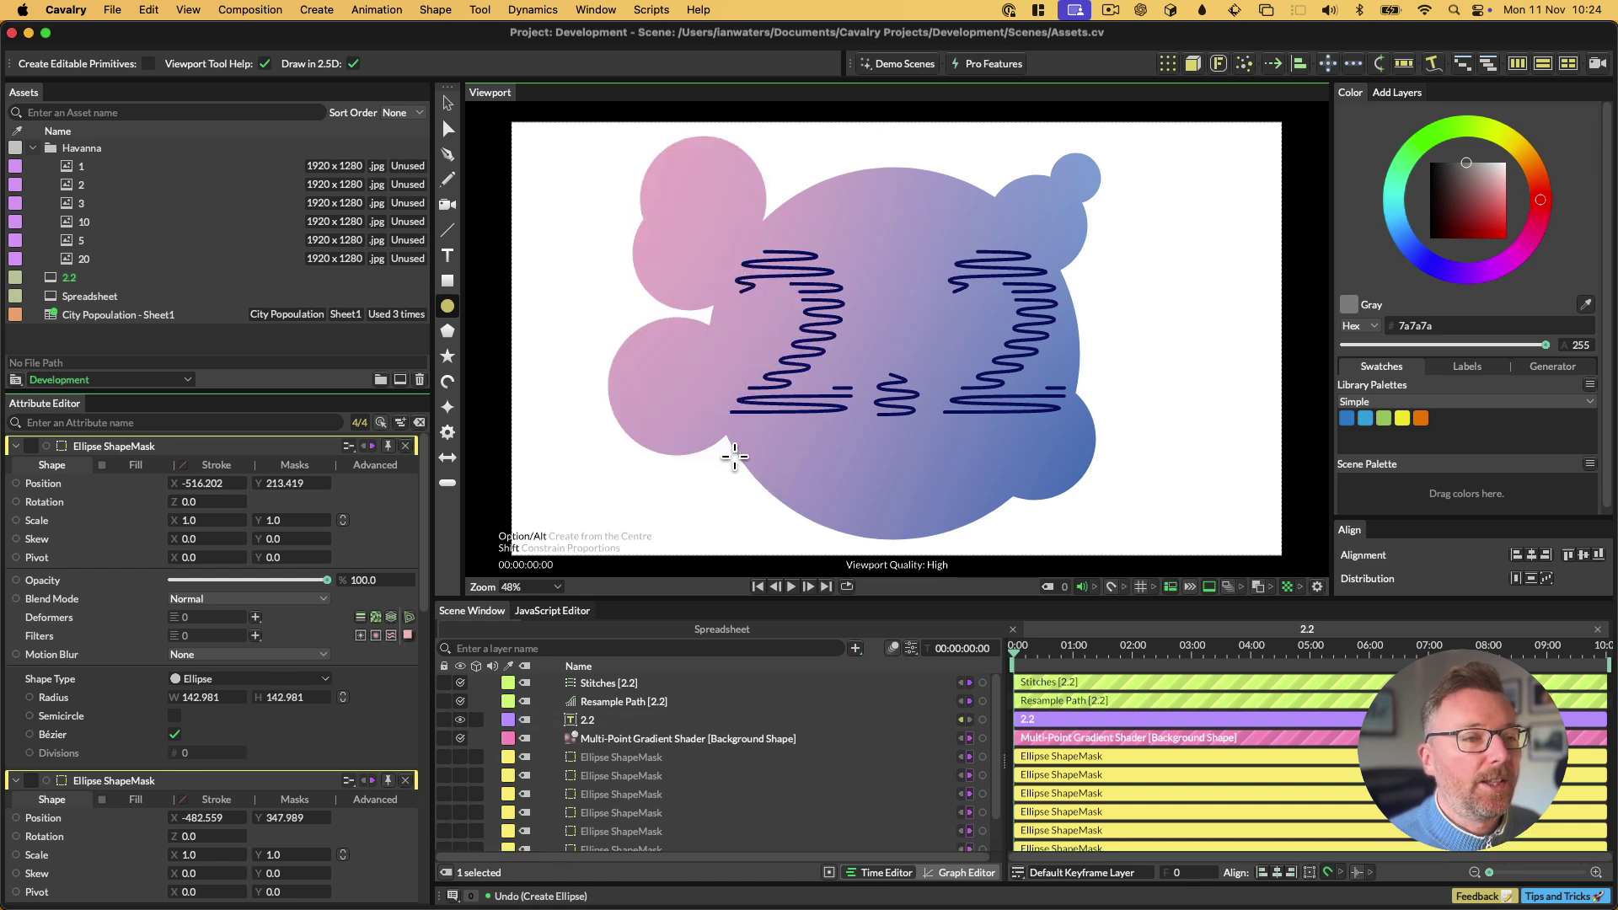
drag(692, 428, 770, 488)
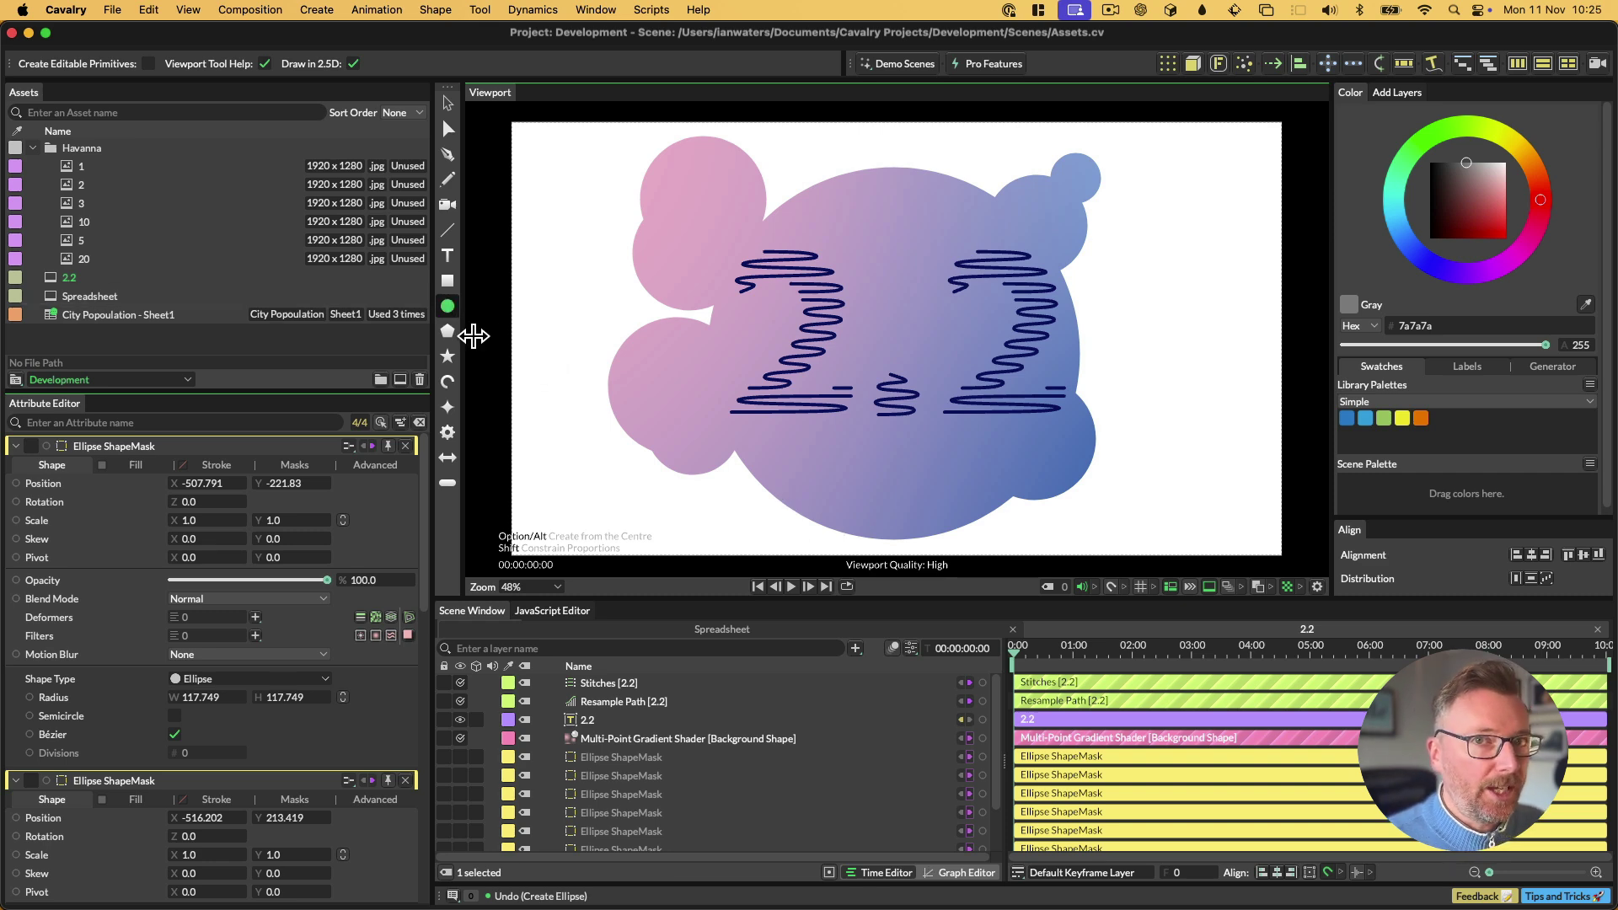
Start a new scene and draw a freehand open curve with the Pencil tool.
click(449, 104)
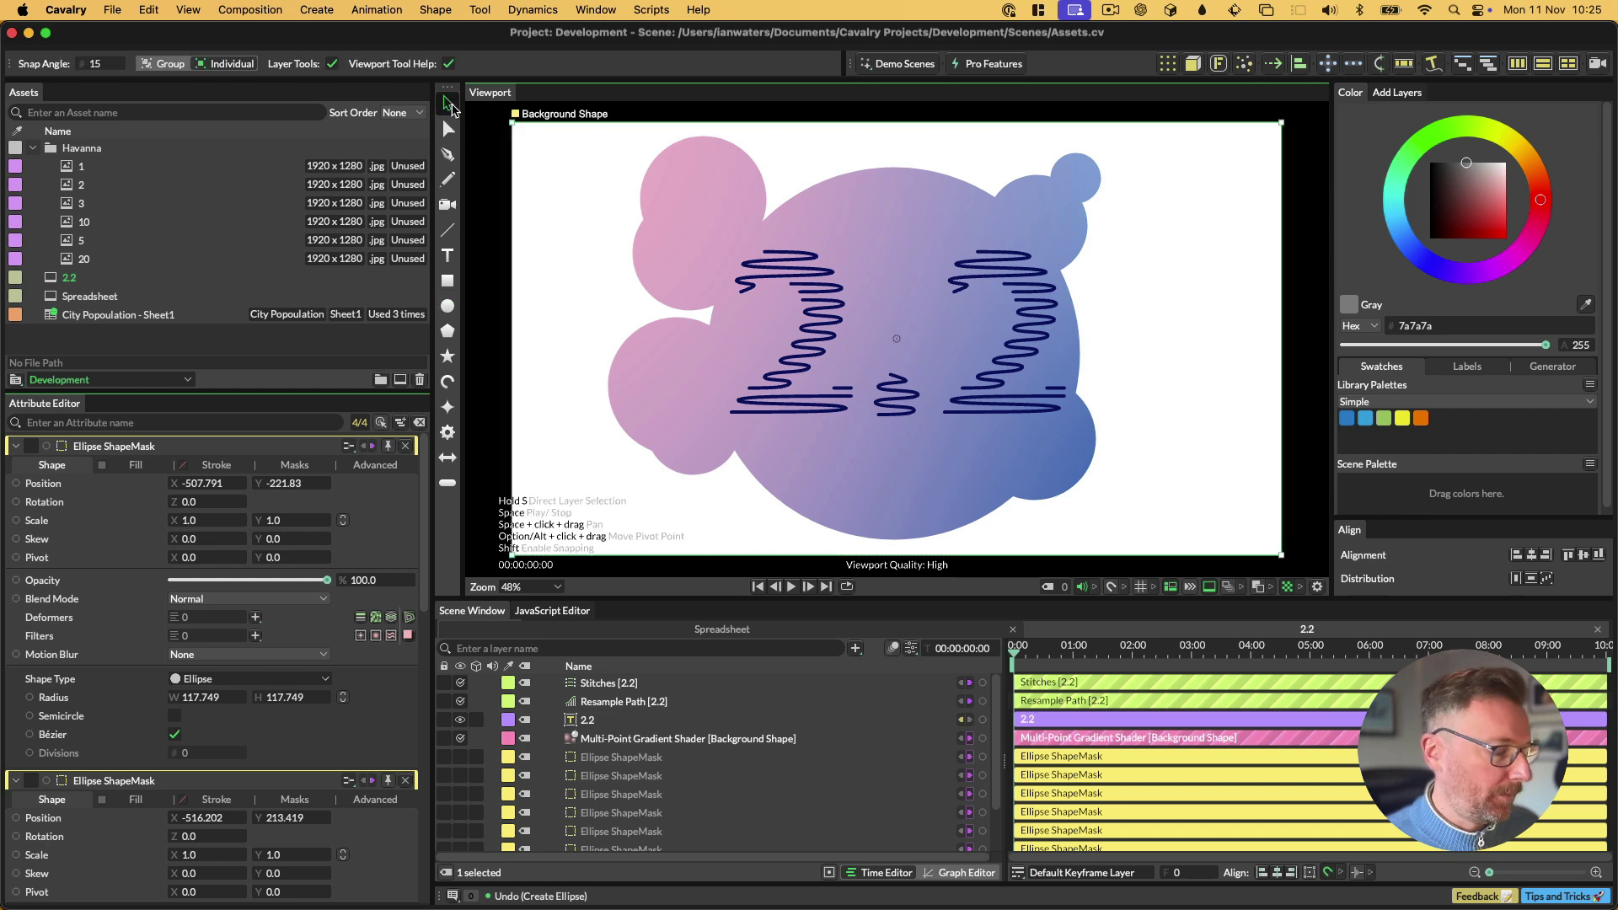
key(super+n)
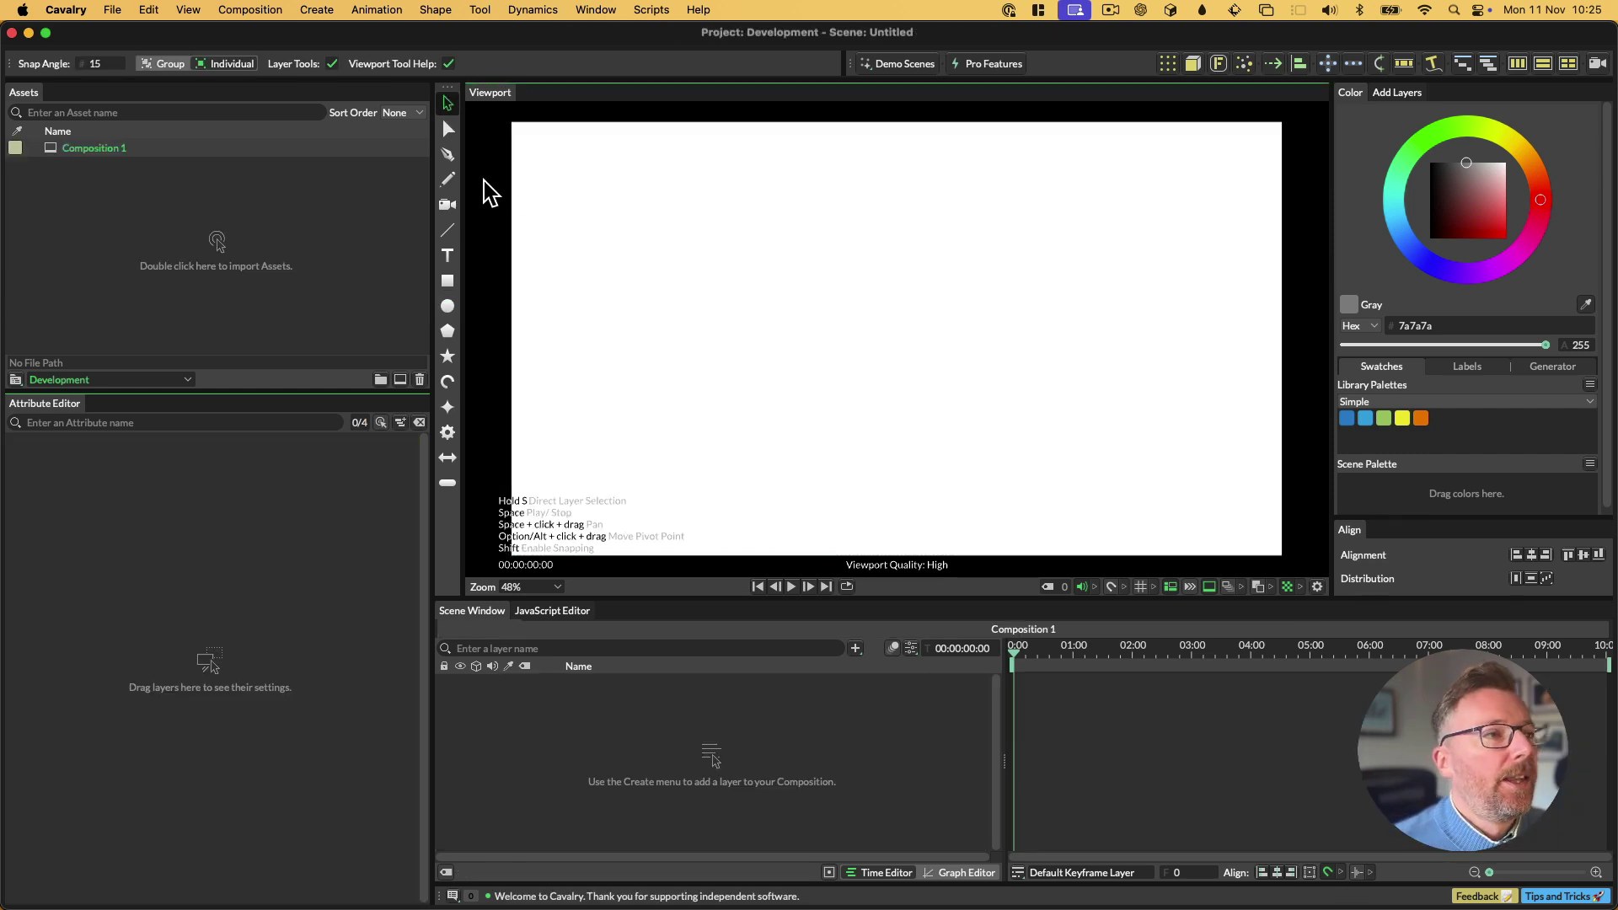
click(448, 179)
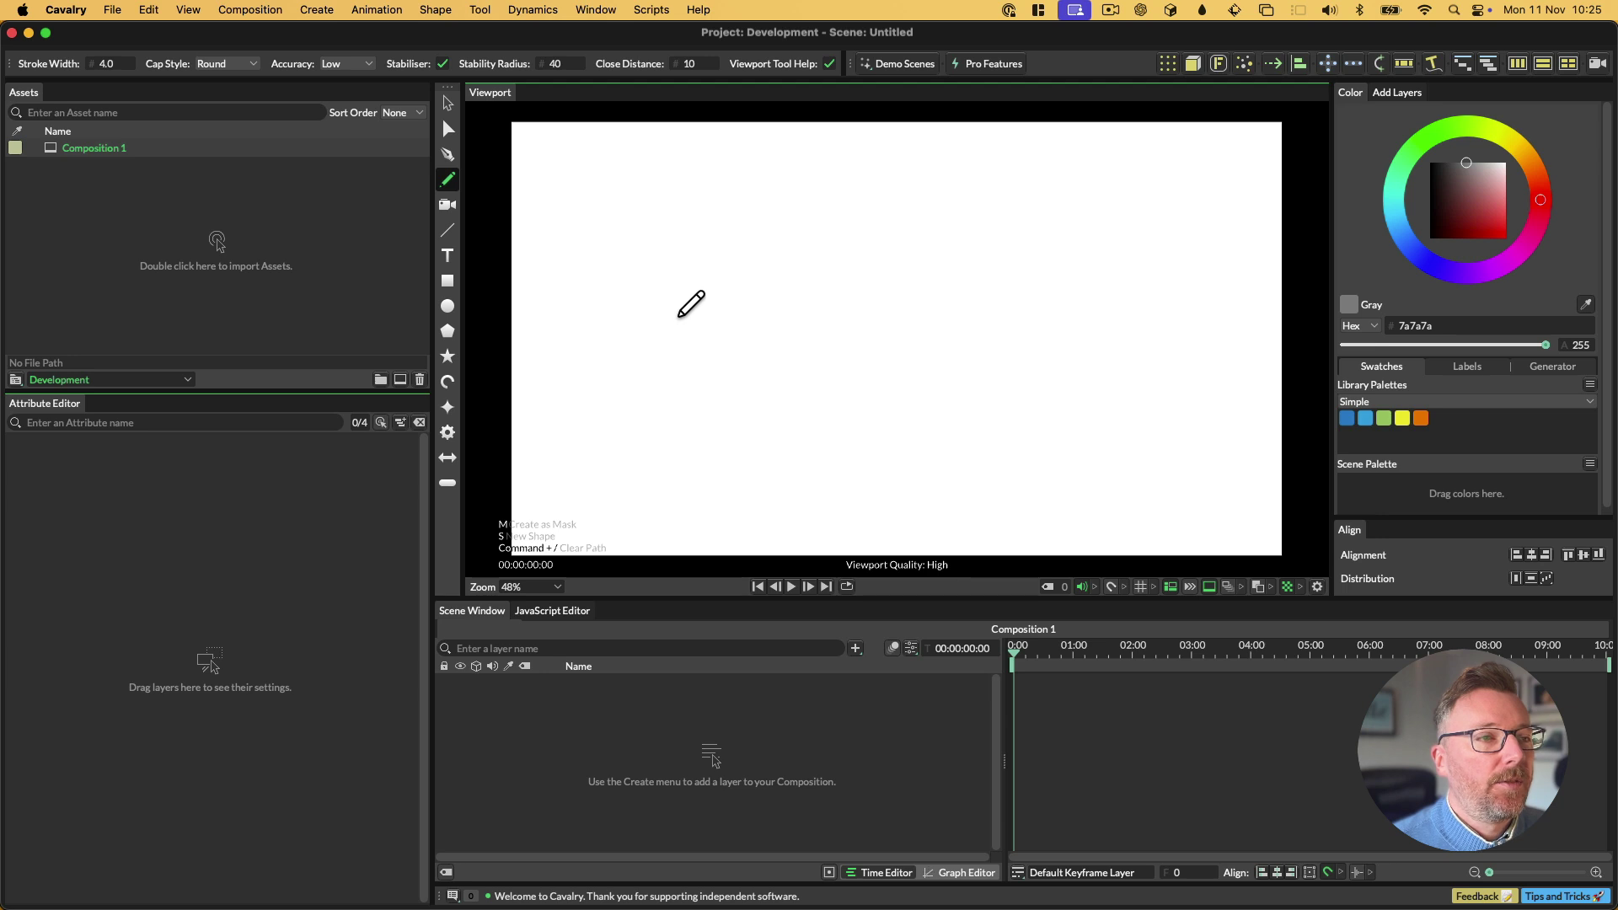
mouse_move(662, 299)
mouse_down()
mouse_move(783, 299)
mouse_move(927, 399)
mouse_move(1163, 459)
mouse_move(1208, 333)
mouse_move(1119, 223)
mouse_move(953, 243)
mouse_move(770, 171)
mouse_up()
drag(665, 693, 236, 590)
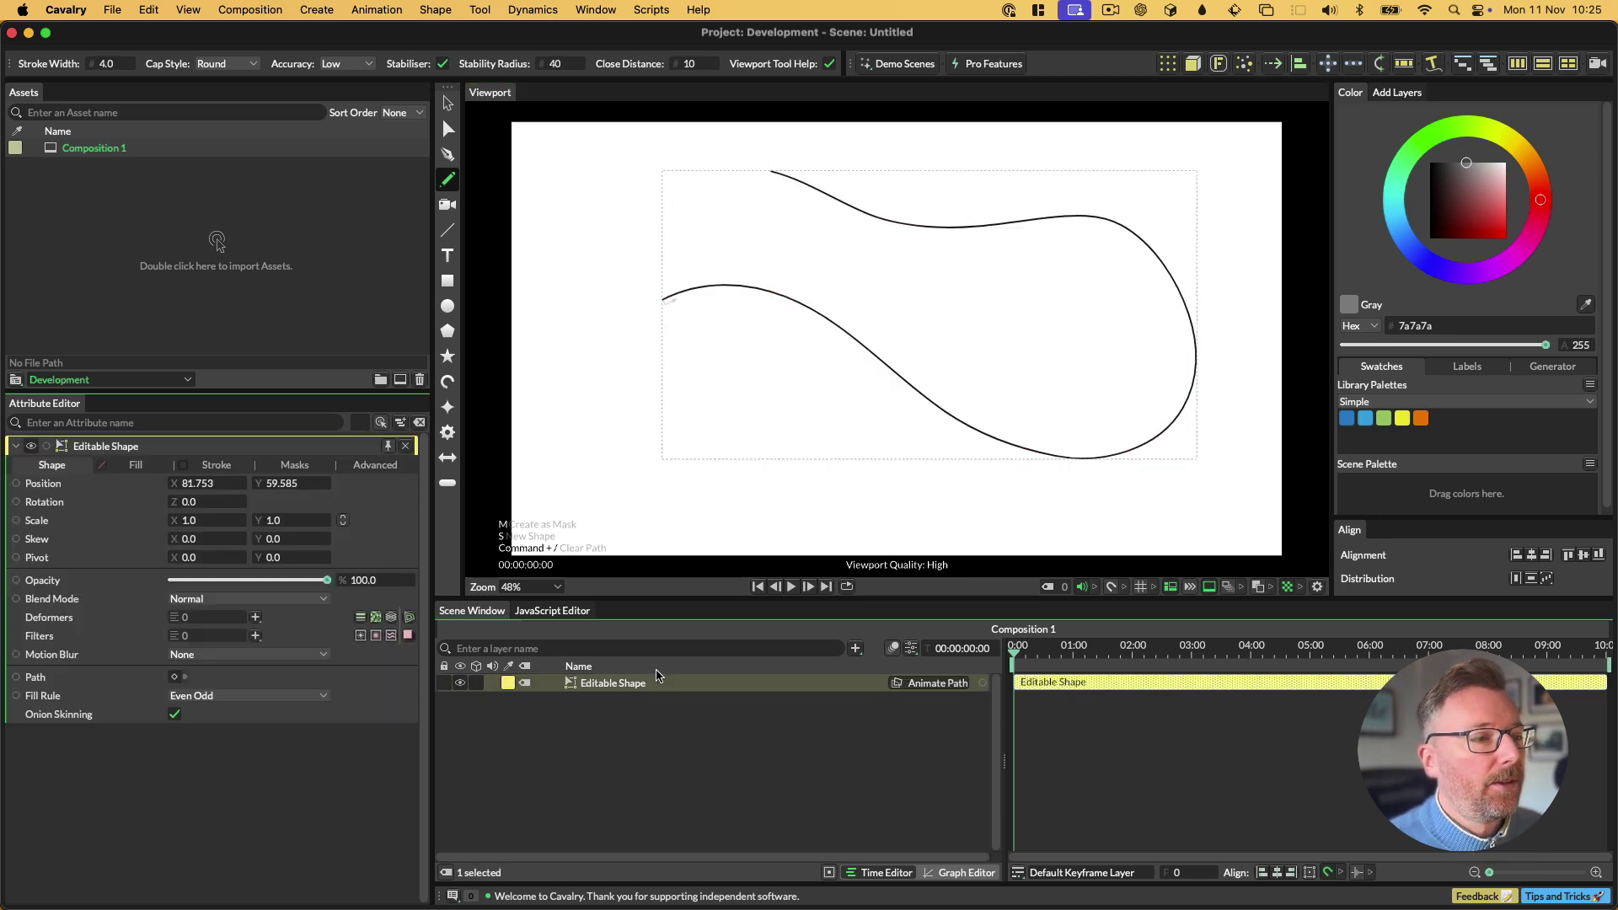
Add a Path Offset deformer to the curve with offset 54 and flat end caps.
click(259, 619)
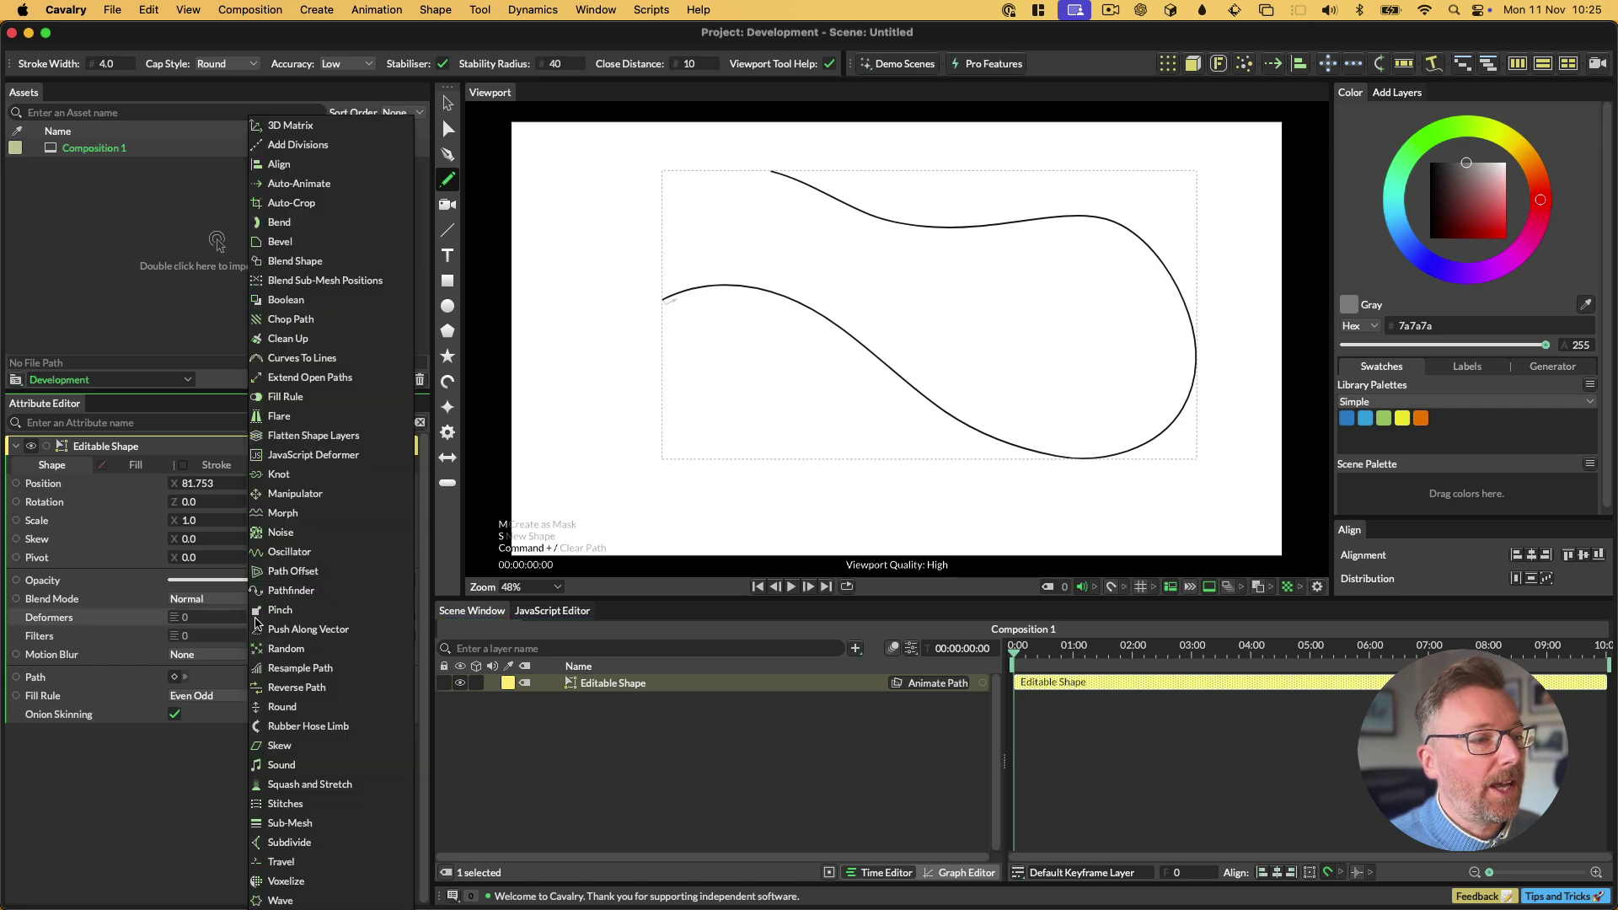
click(308, 572)
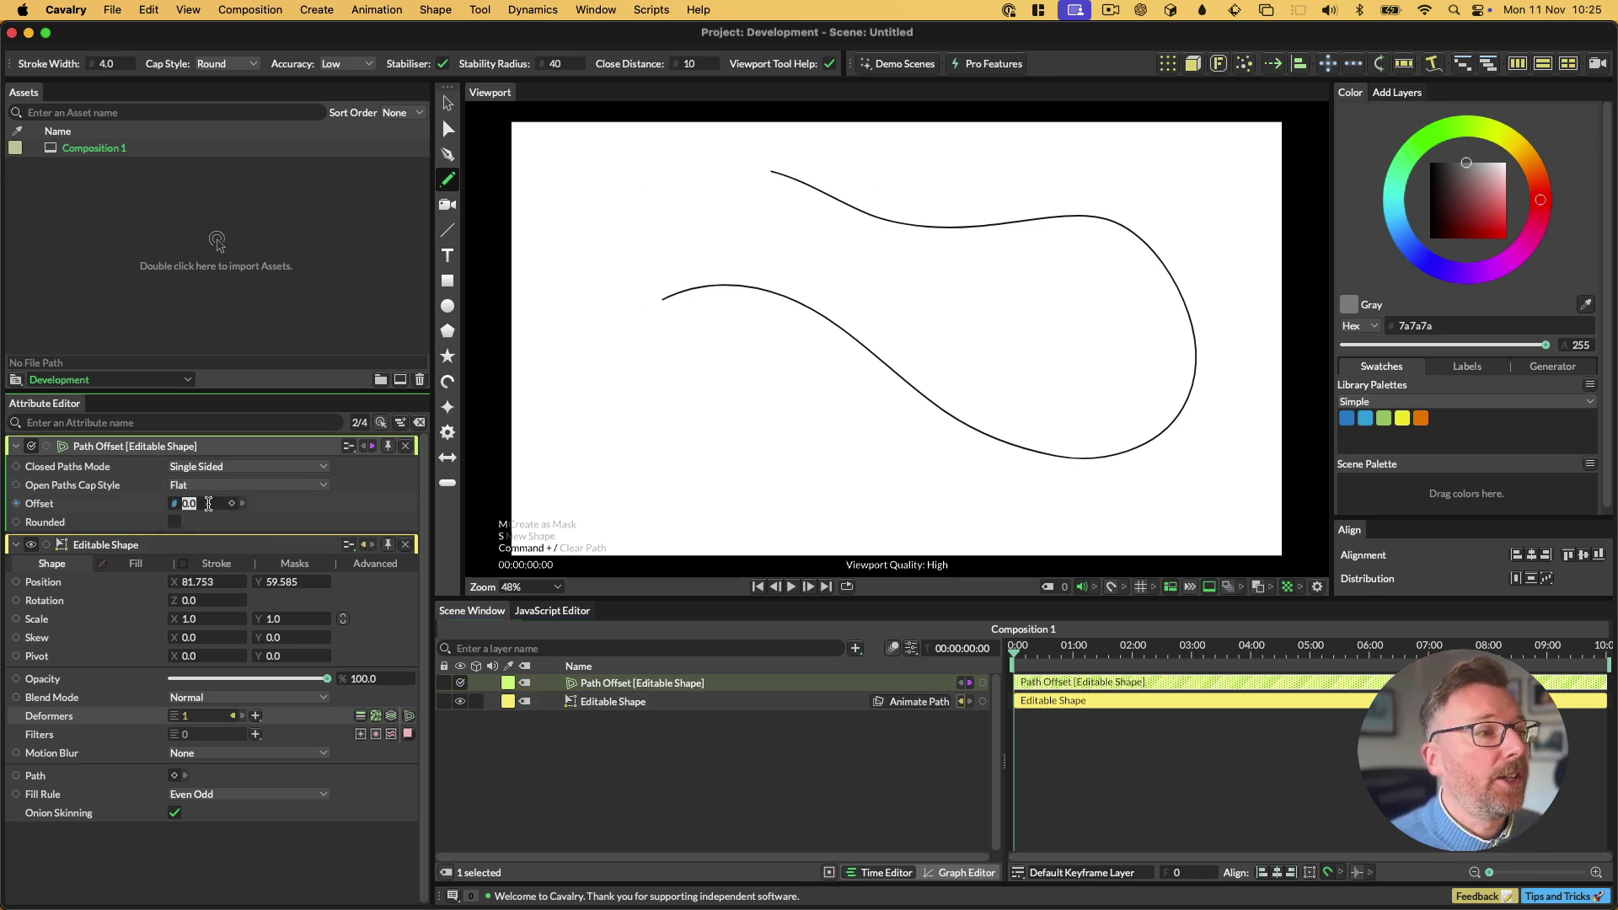
drag(217, 536, 225, 536)
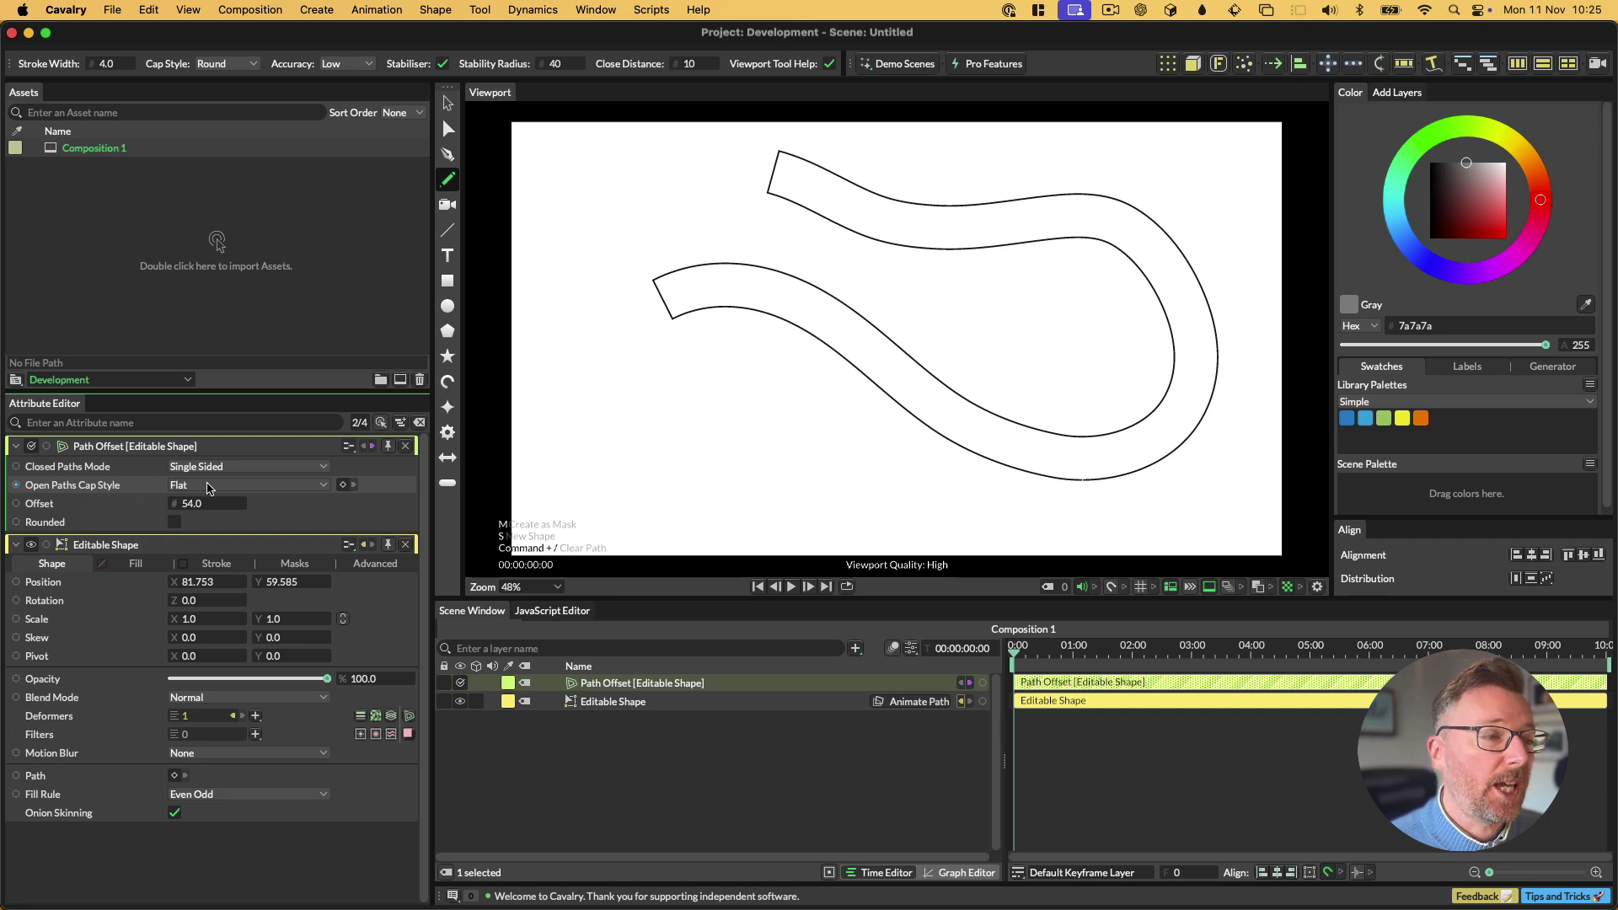
click(210, 487)
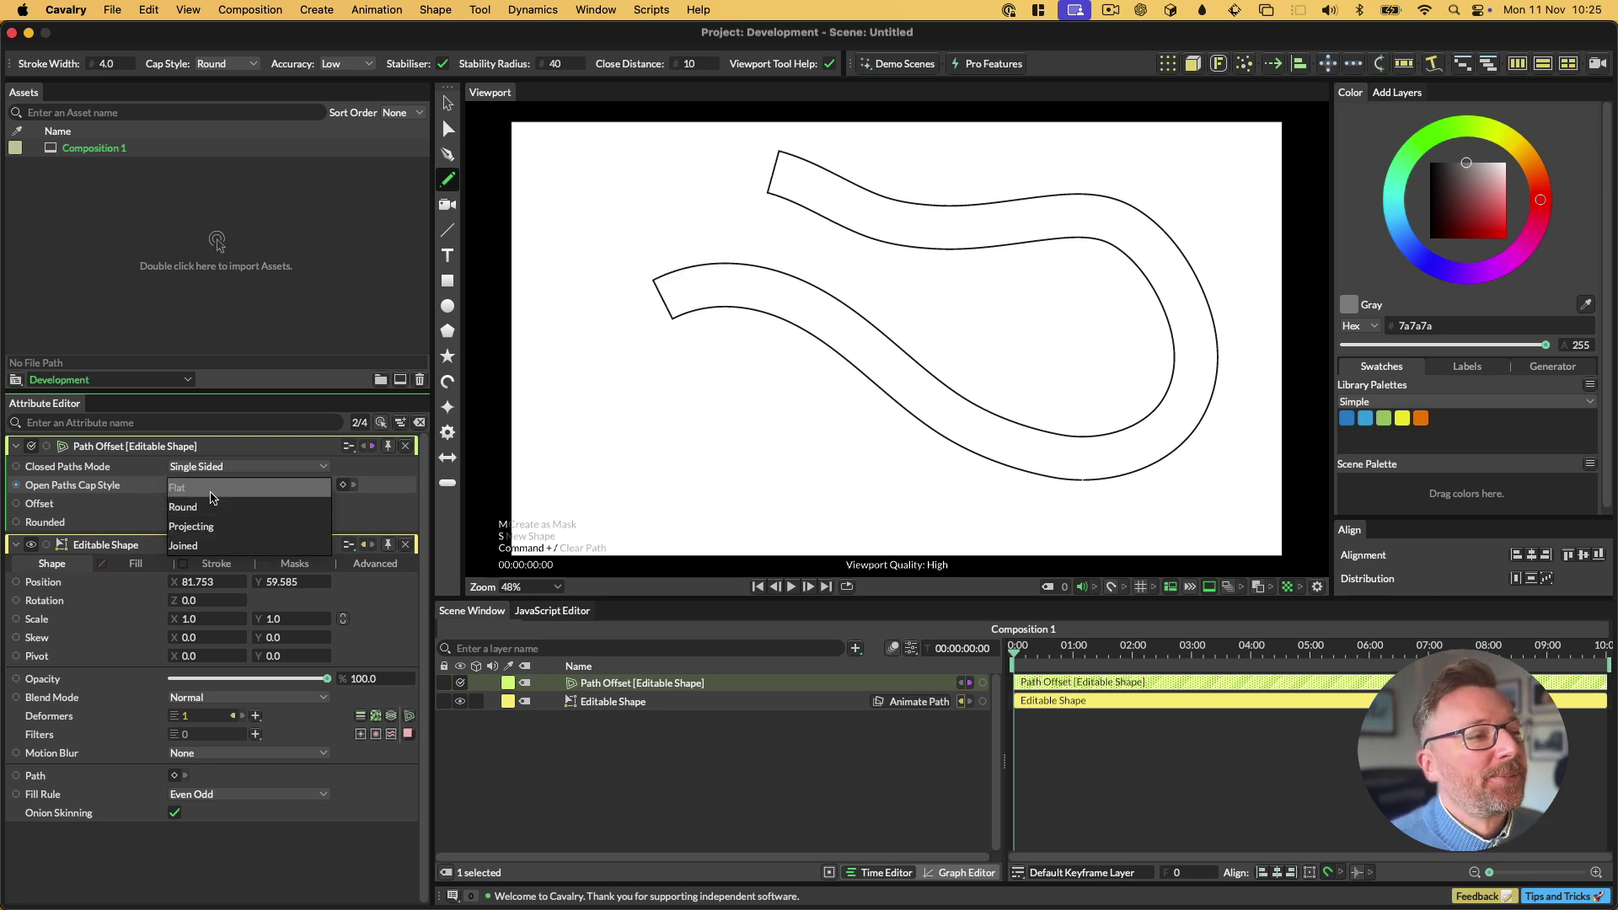
click(179, 487)
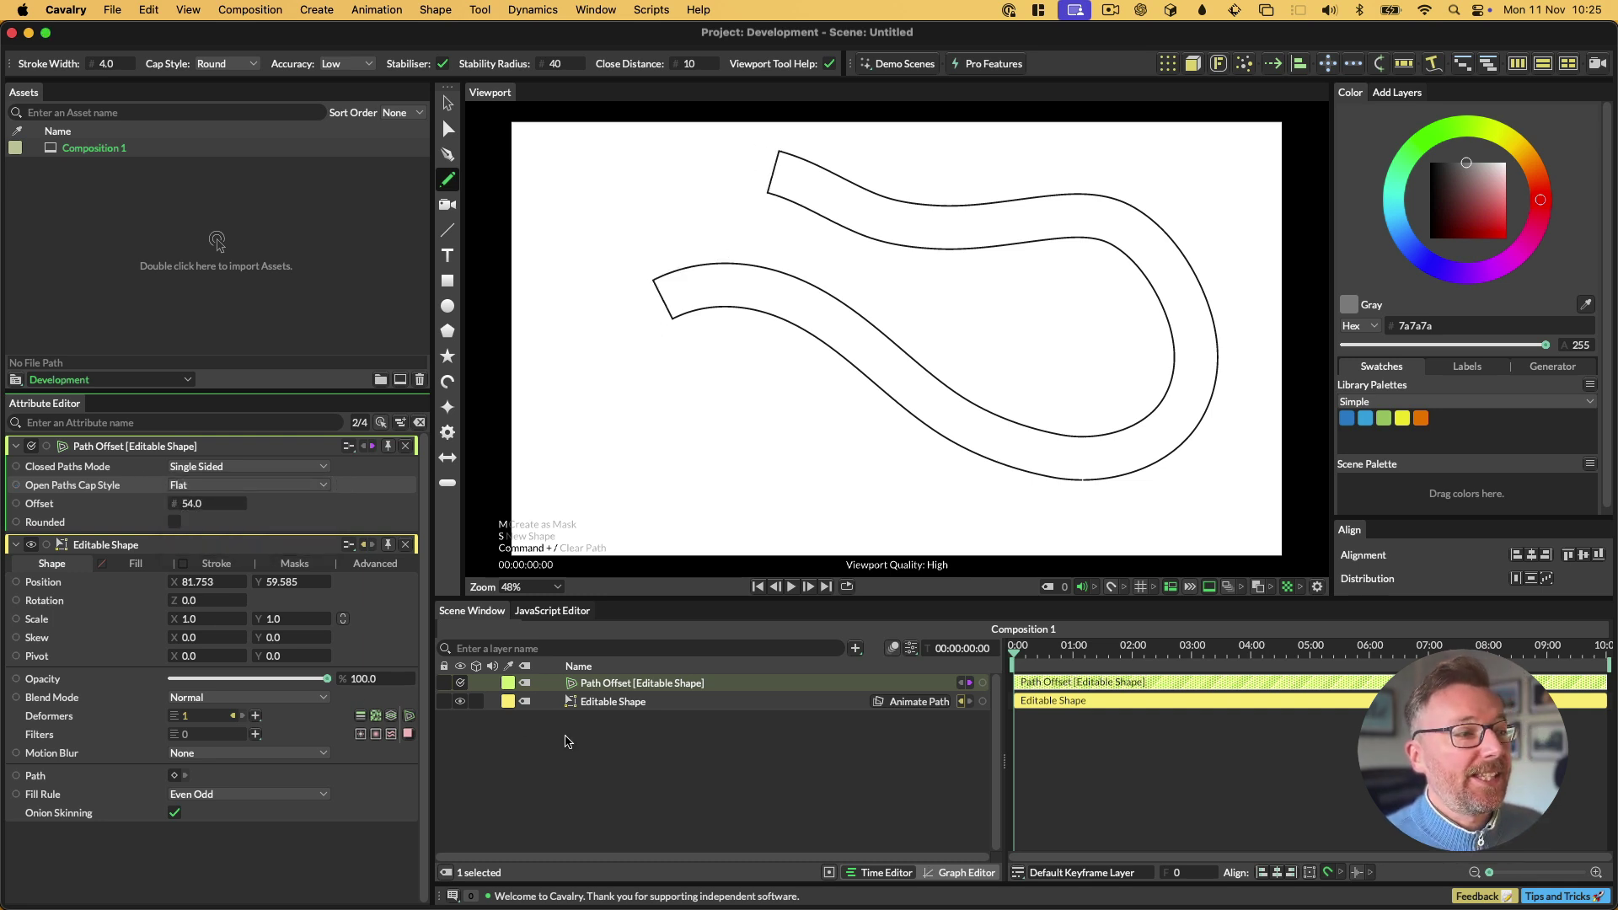
Replace the curve with a closed freehand blob and connect the Path Offset to it.
drag(587, 745, 610, 709)
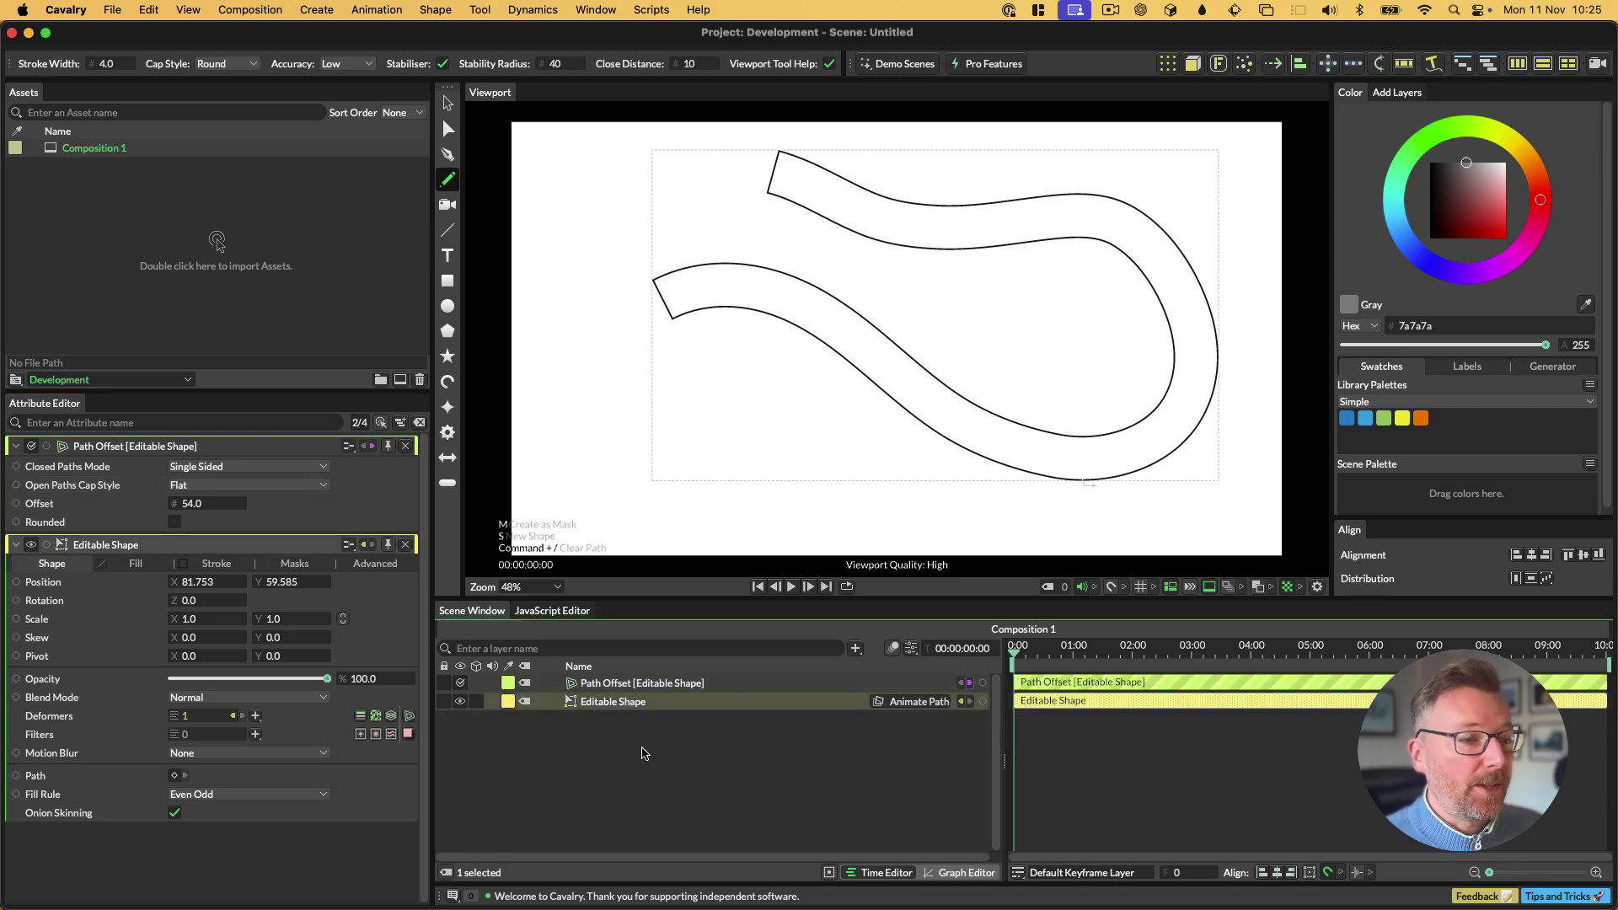
key(BackSpace)
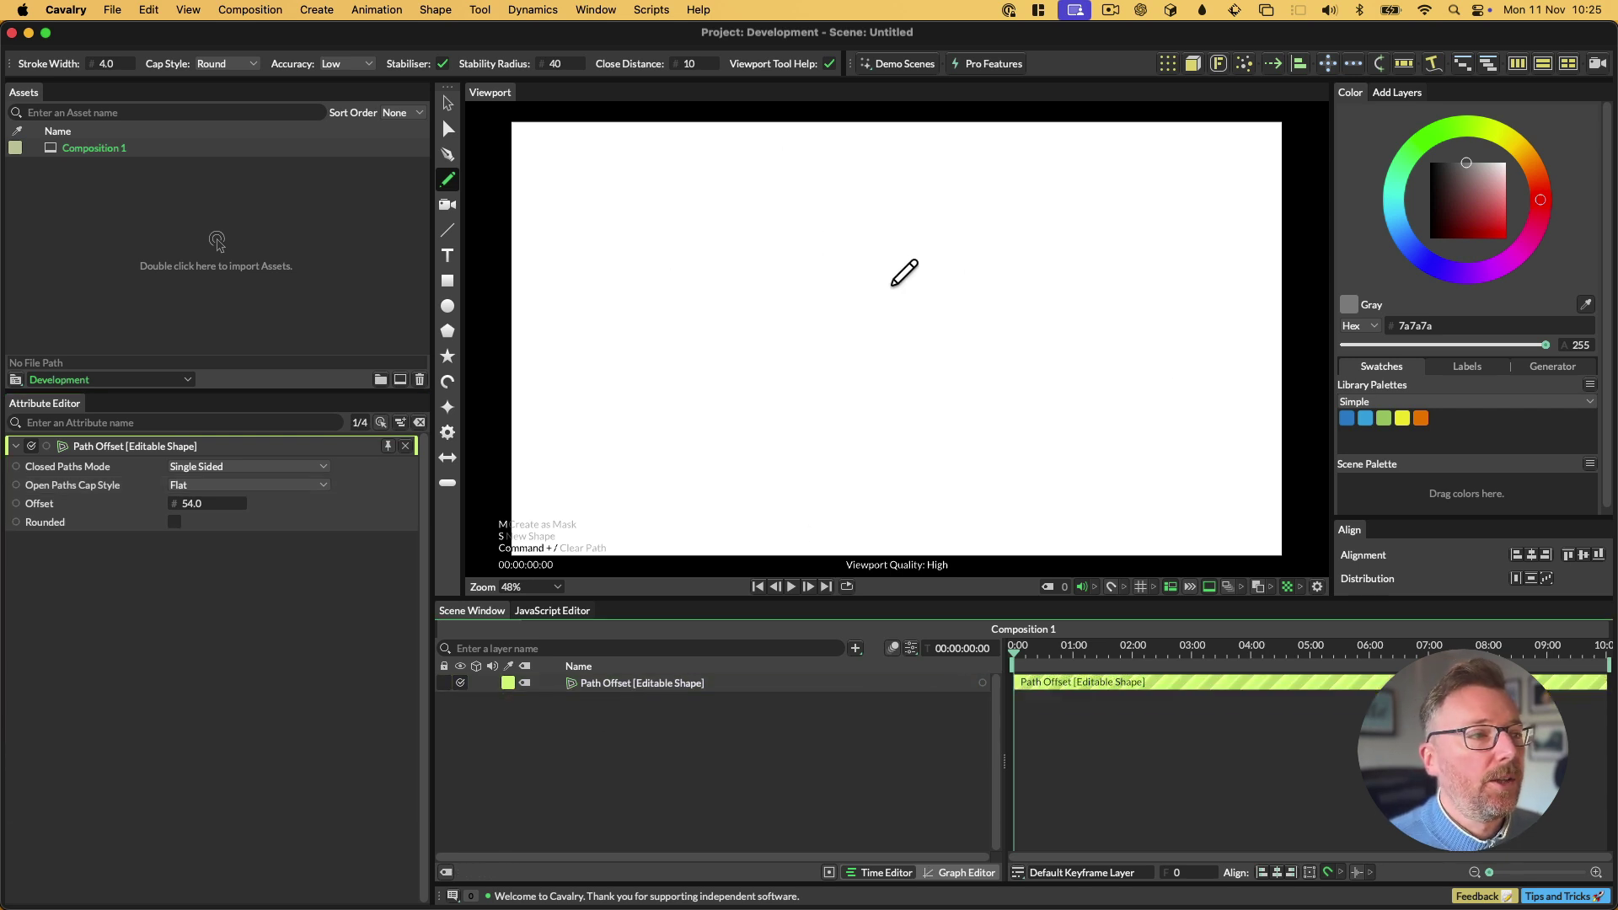
mouse_move(880, 270)
mouse_down()
mouse_move(793, 276)
mouse_move(801, 412)
mouse_move(1011, 429)
mouse_move(1018, 319)
mouse_move(865, 273)
mouse_up()
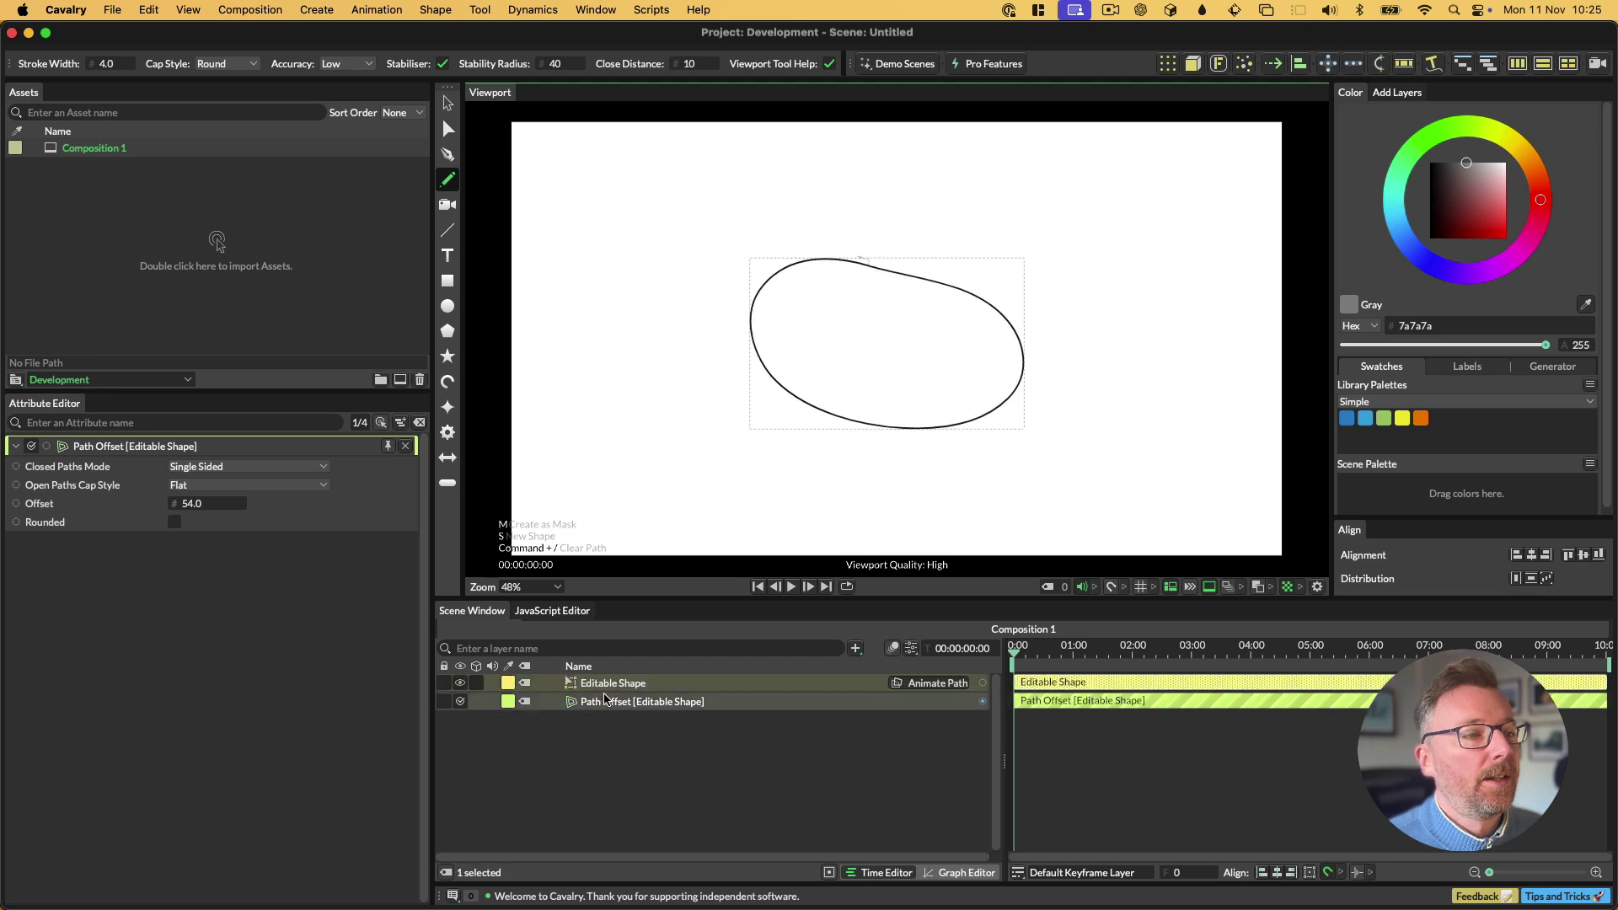
drag(981, 706, 649, 686)
mouse_move(759, 696)
click(904, 697)
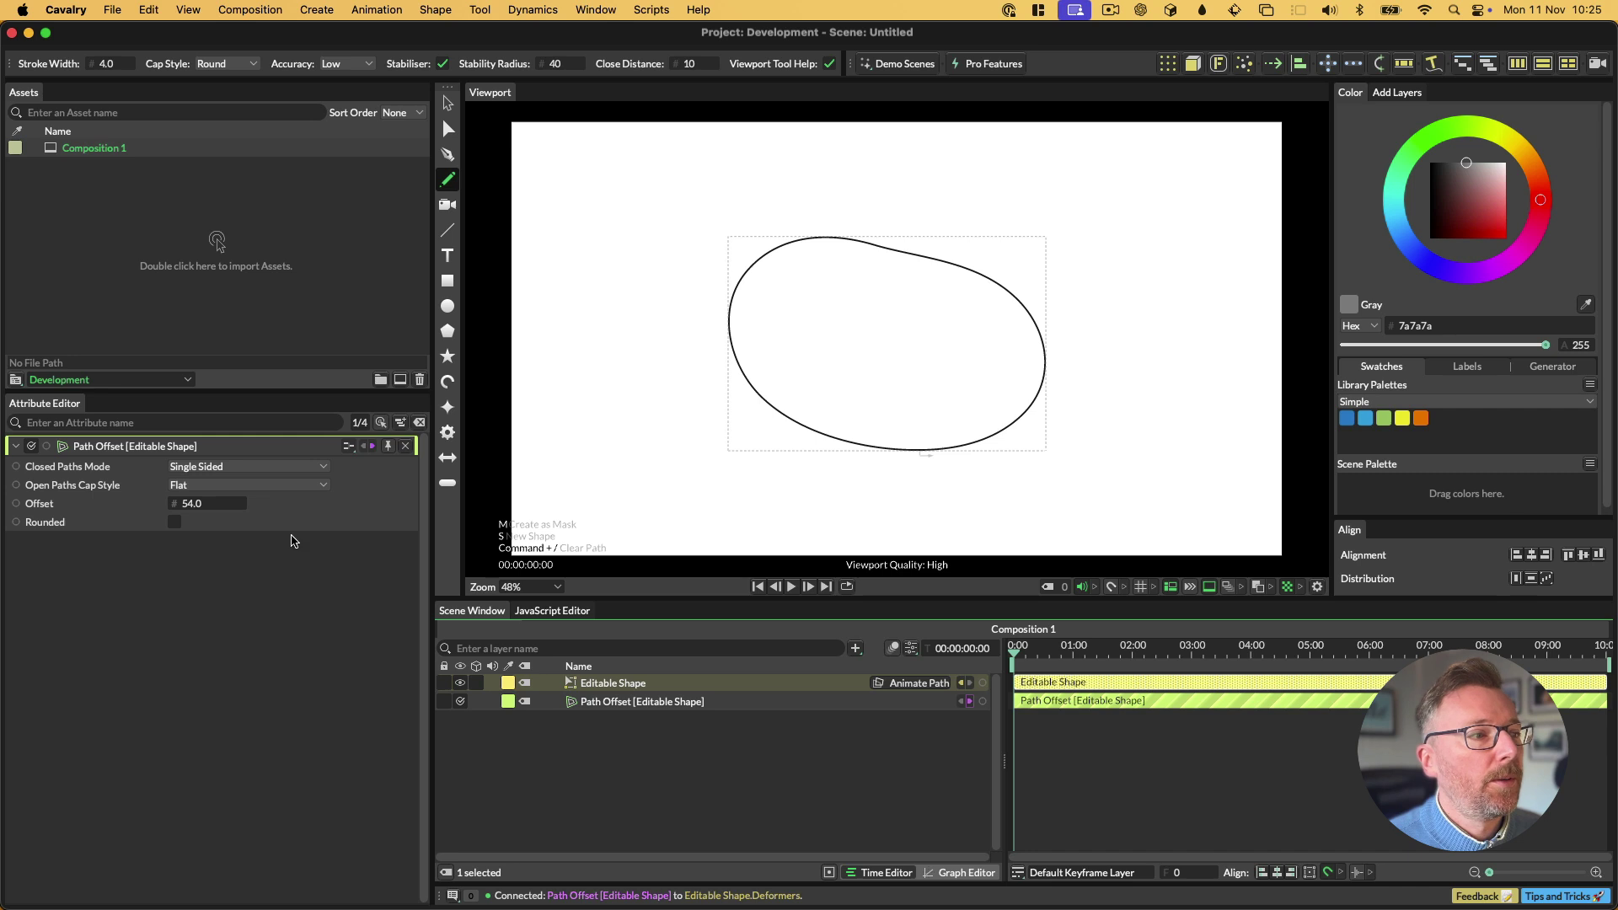
Set the Path Offset's Closed Paths Mode to Double Sided with Offset 74.
drag(221, 523, 269, 503)
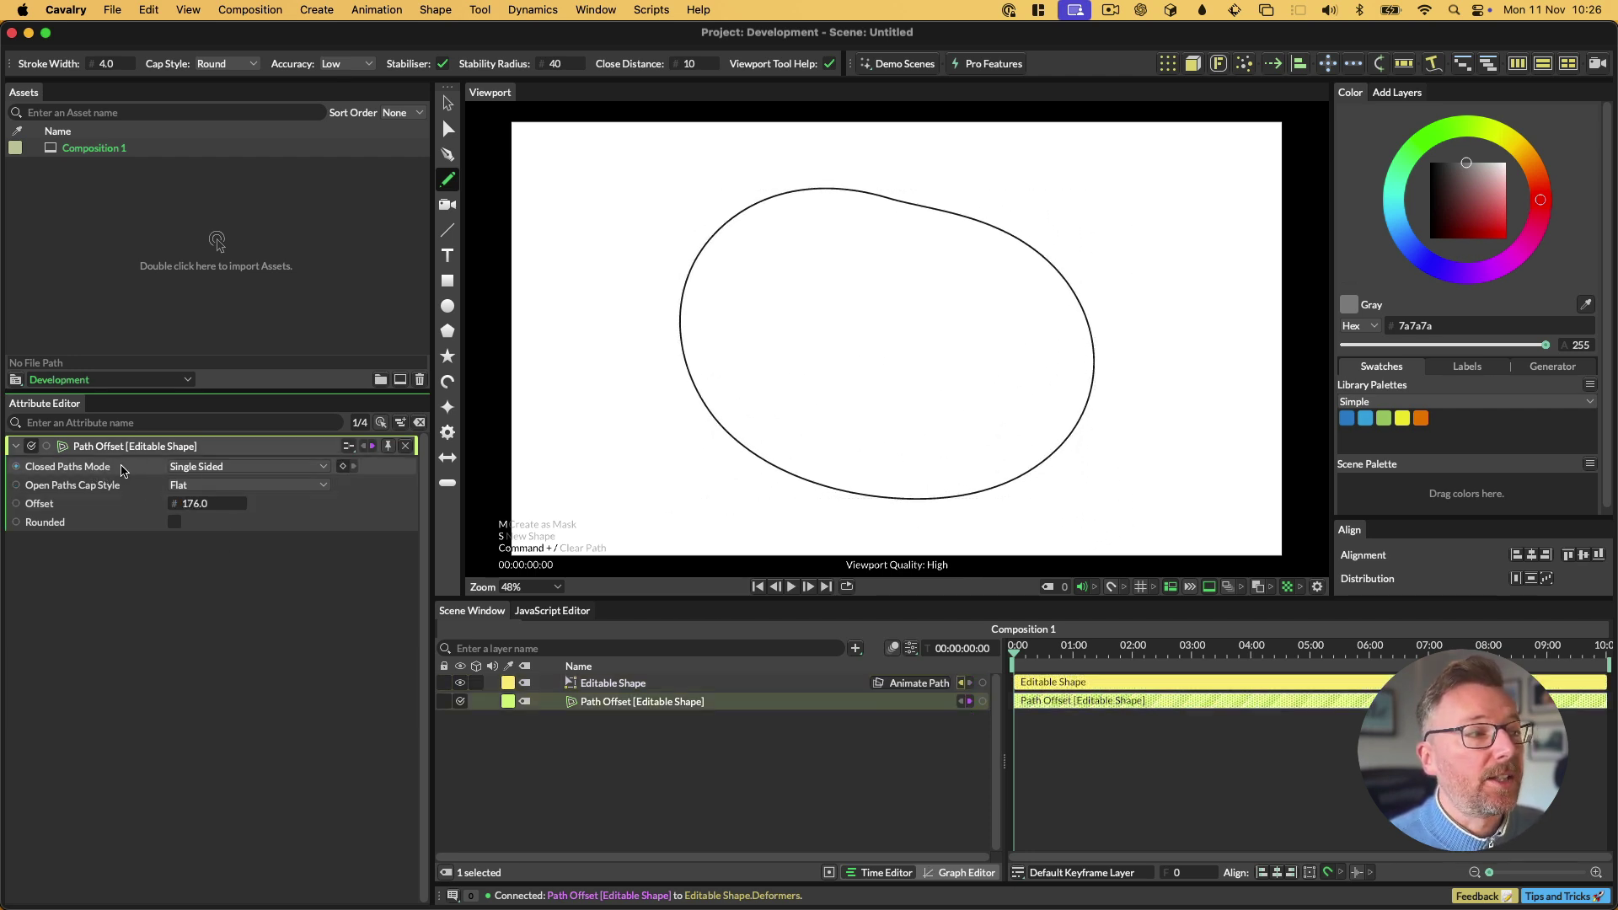
click(214, 468)
click(202, 484)
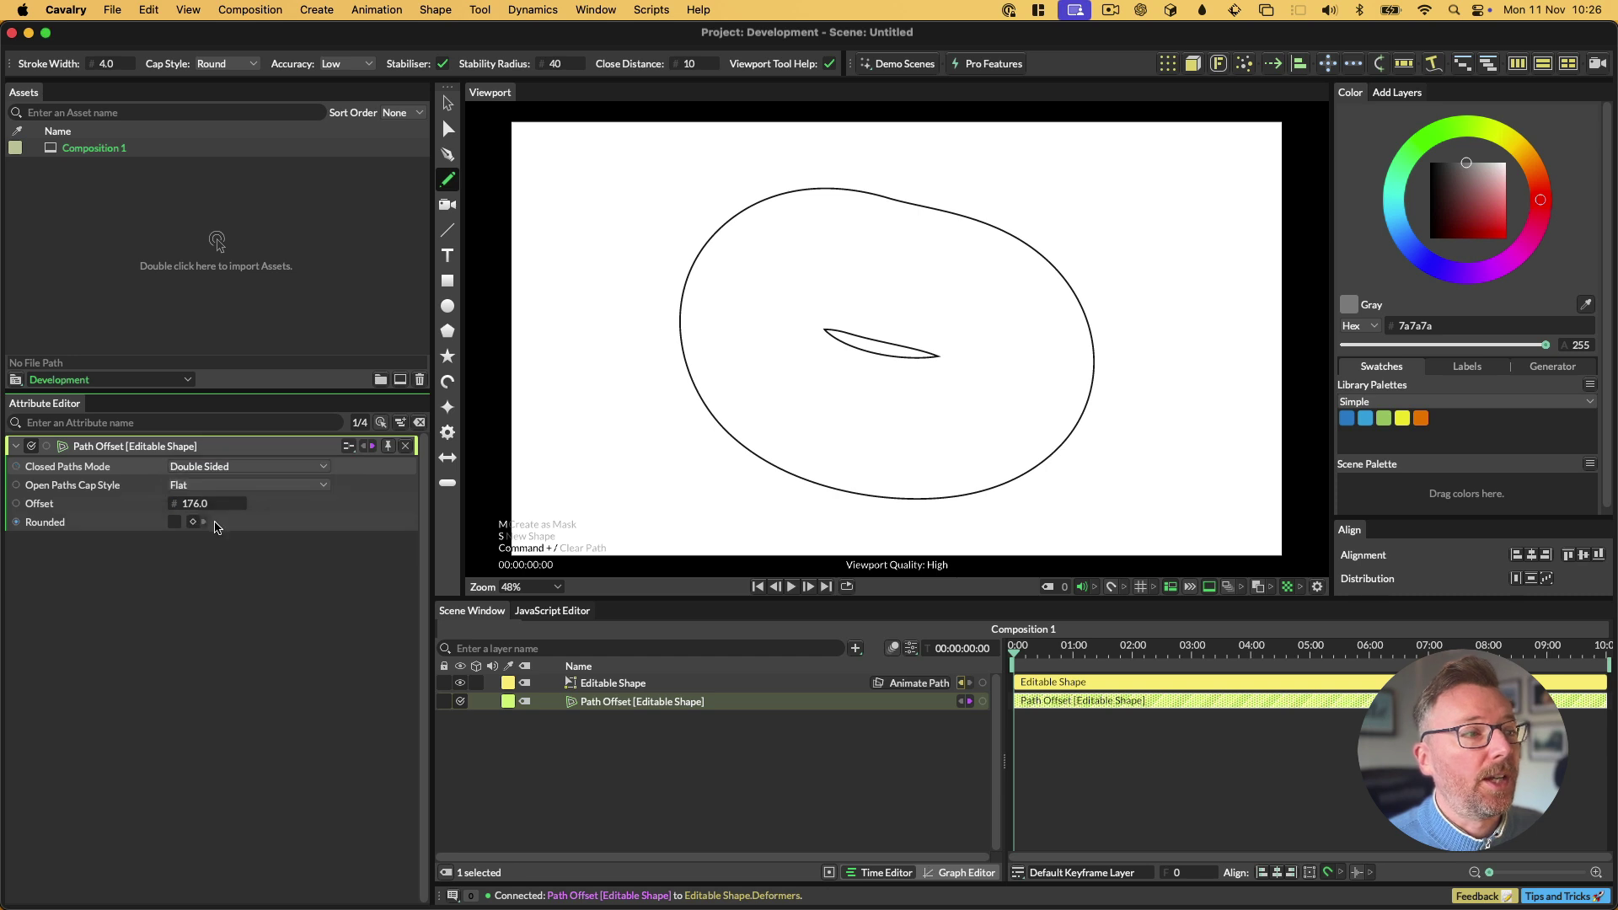
drag(194, 503, 152, 503)
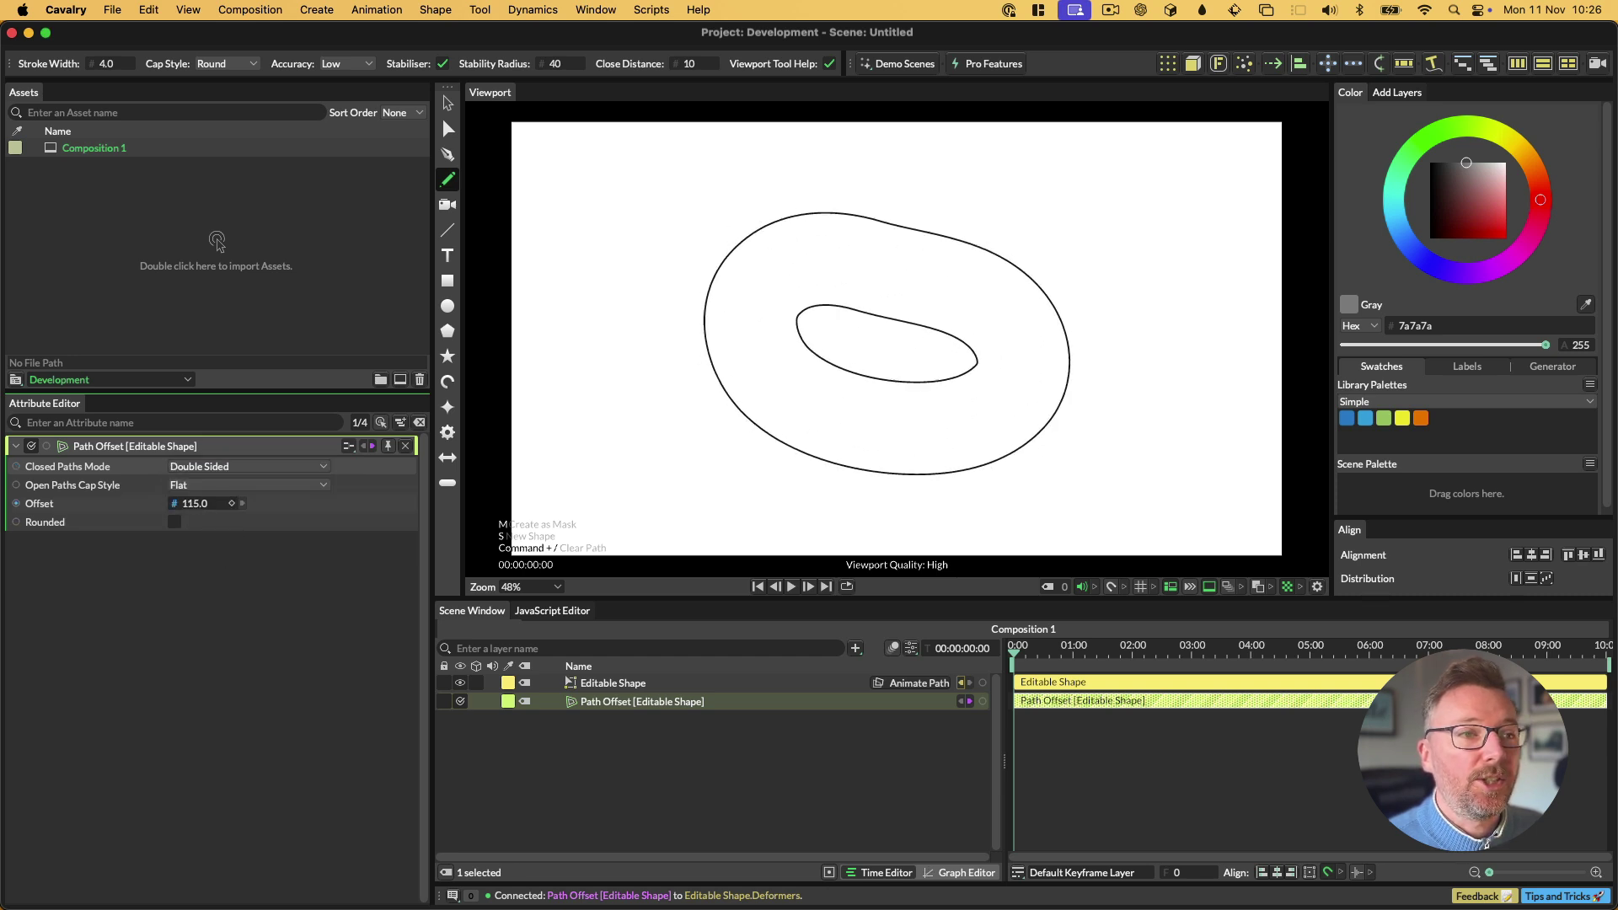
drag(174, 503, 247, 536)
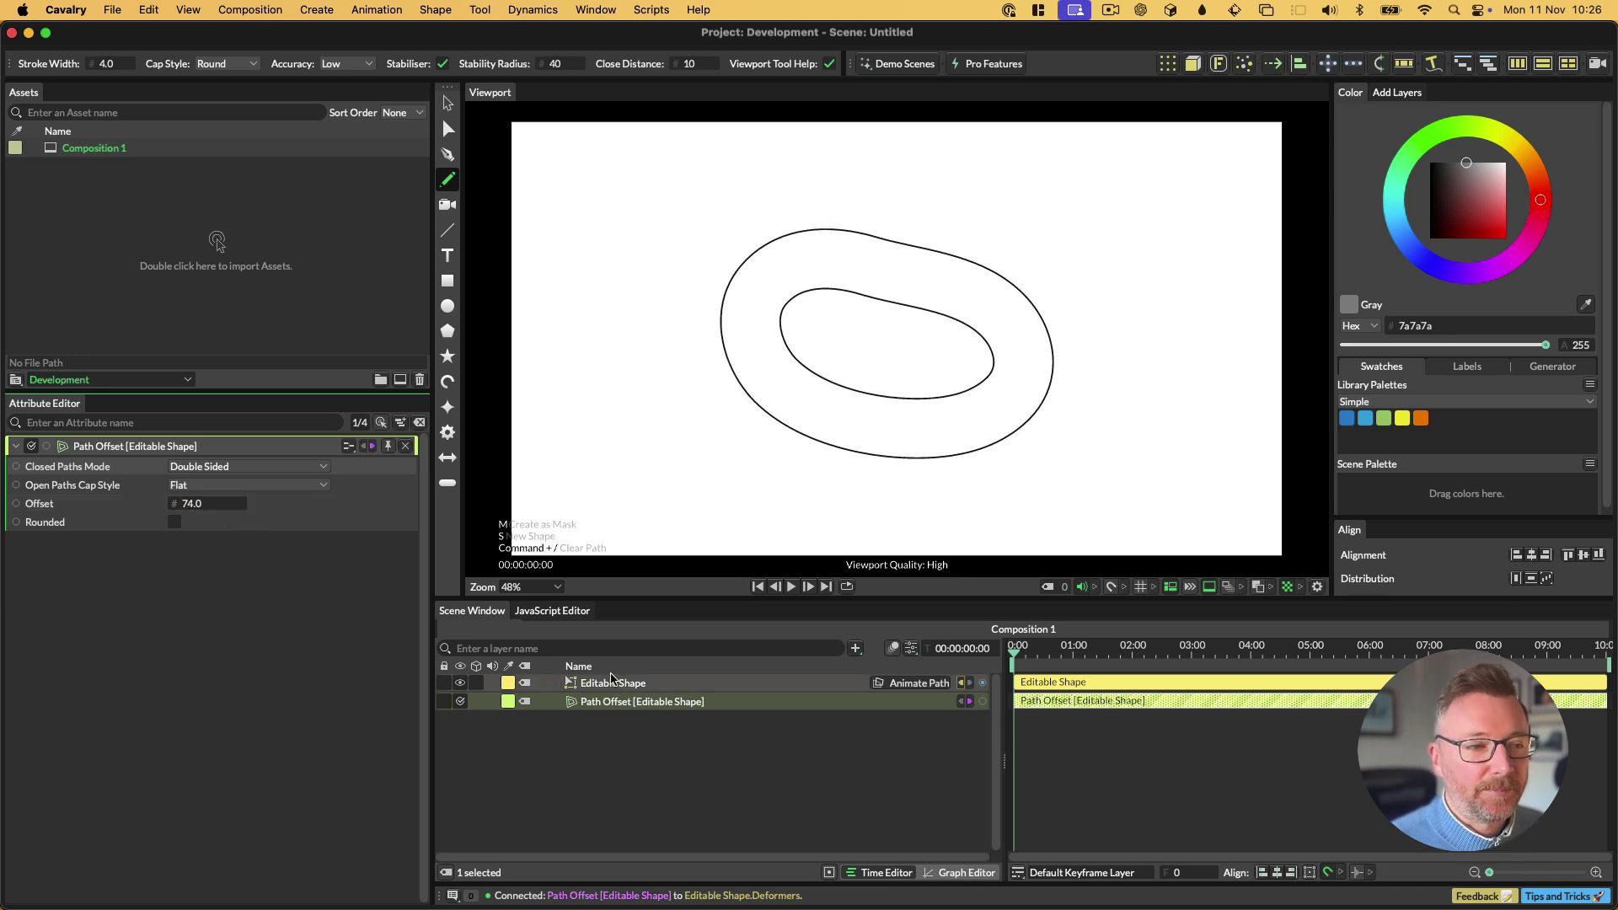
Delete every layer in the scene and create a circle at the centre.
key(super+a)
key(Delete)
key(Return)
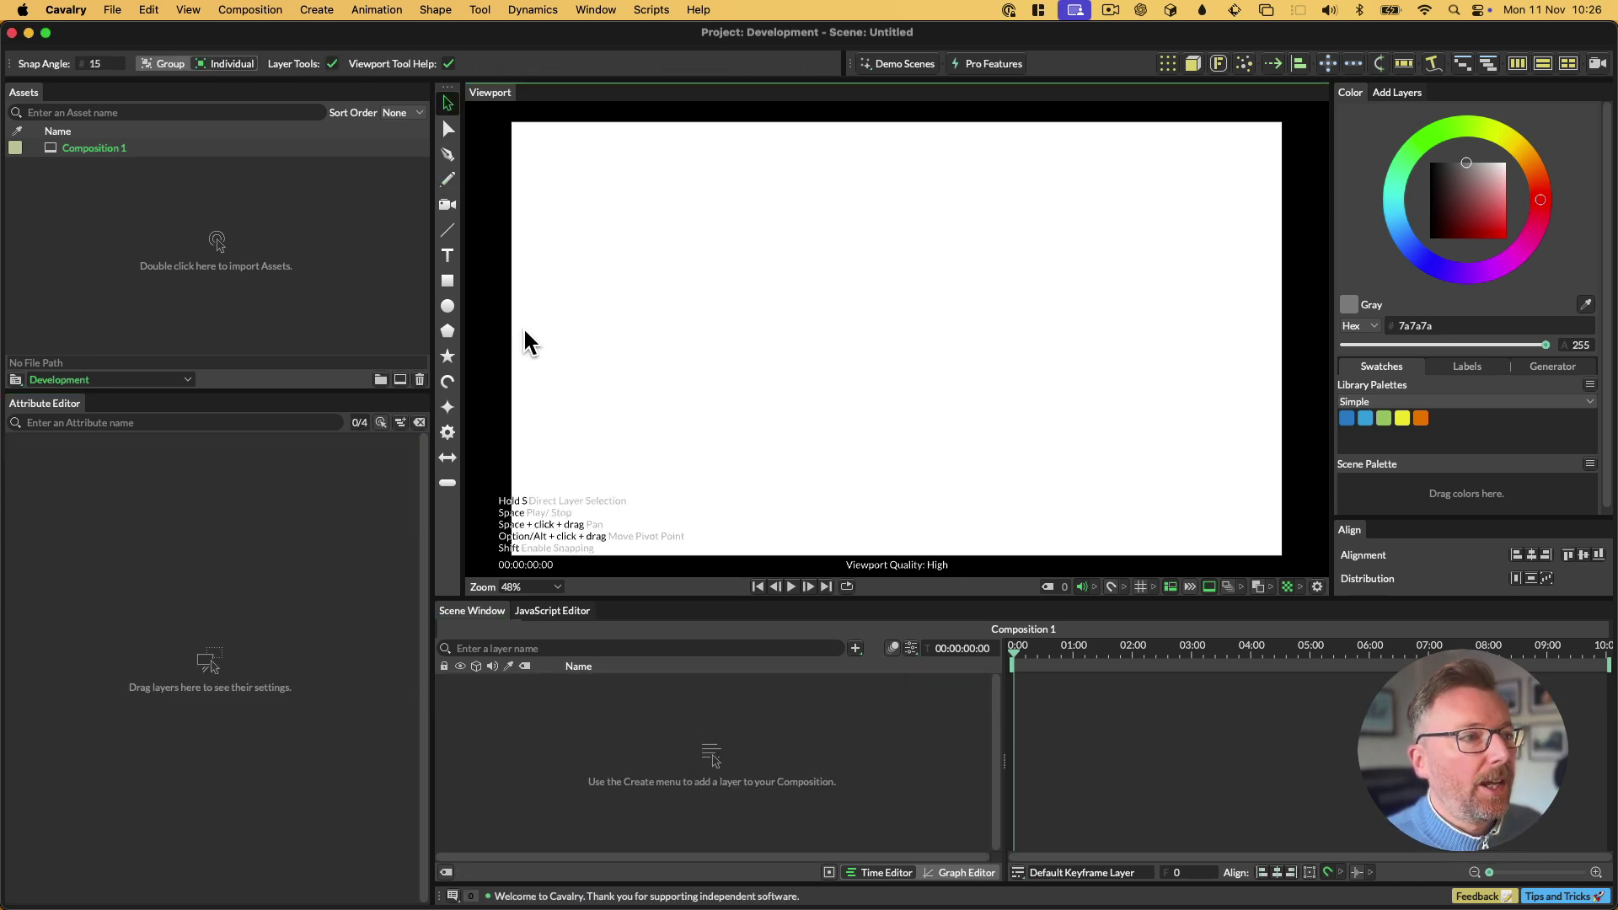
click(448, 306)
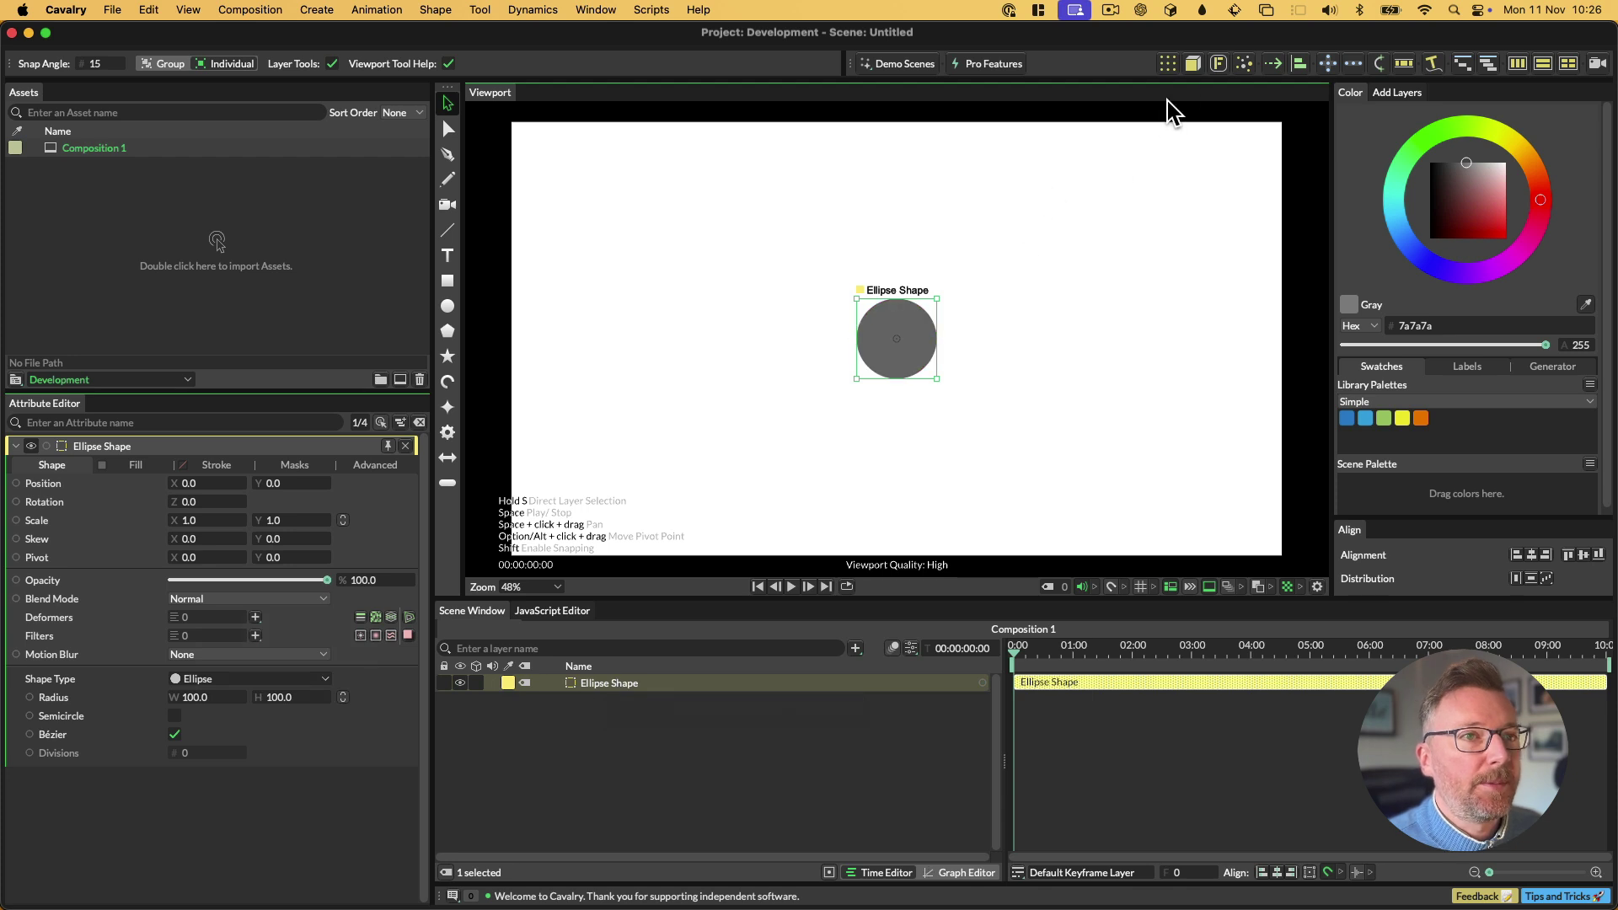
Duplicate the circle into a Linear row of 9 copies with Size Mode set to Step.
click(1173, 69)
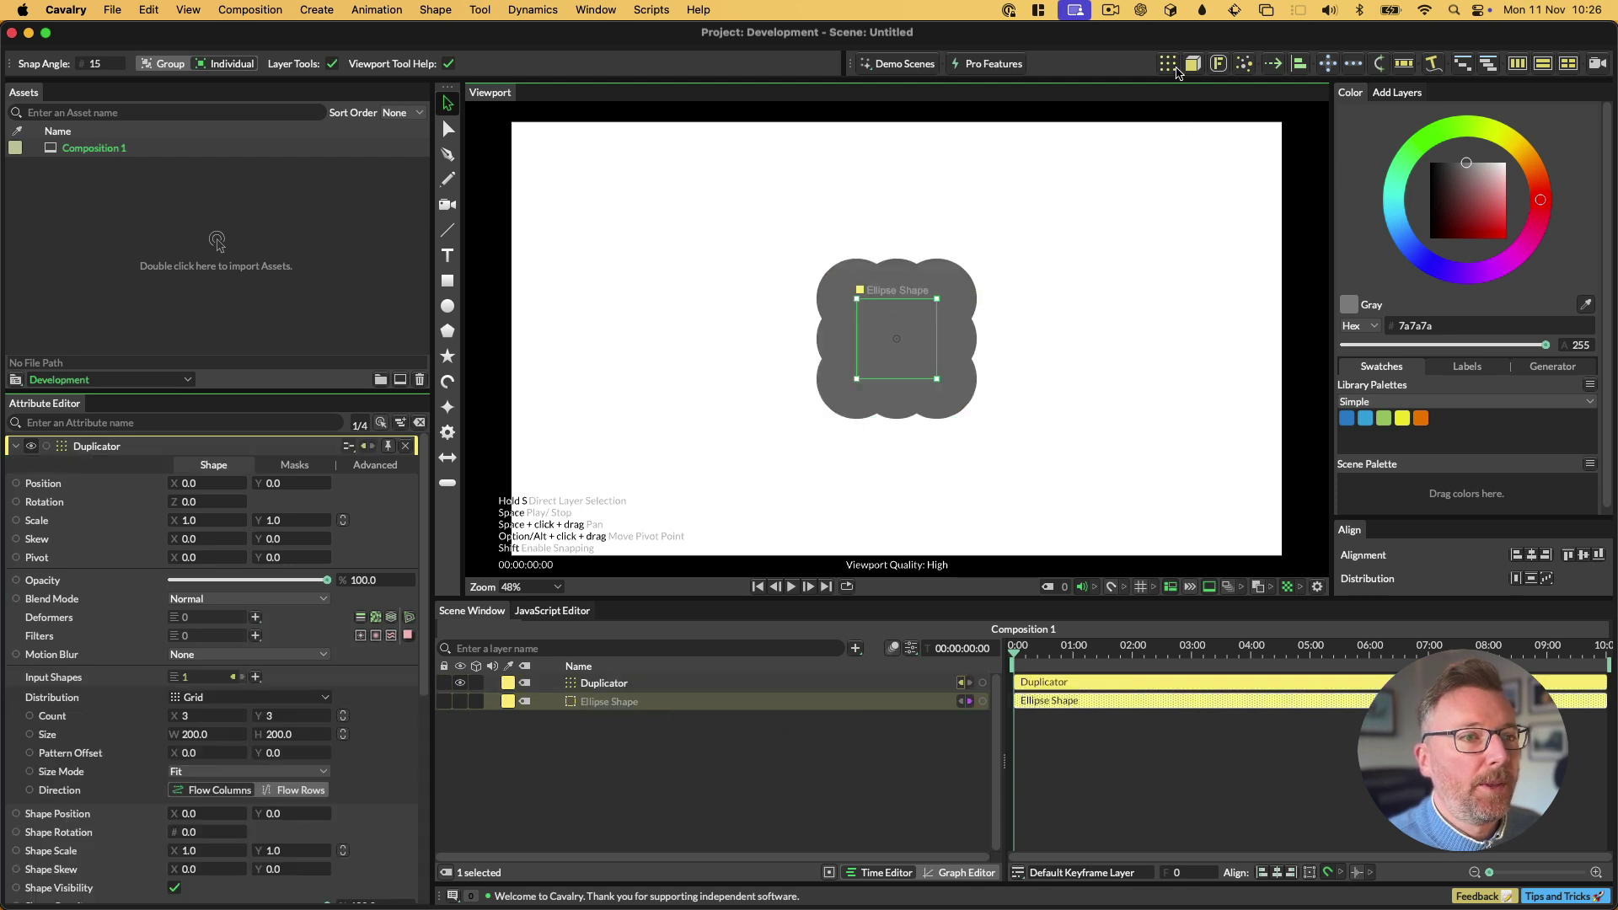
click(216, 700)
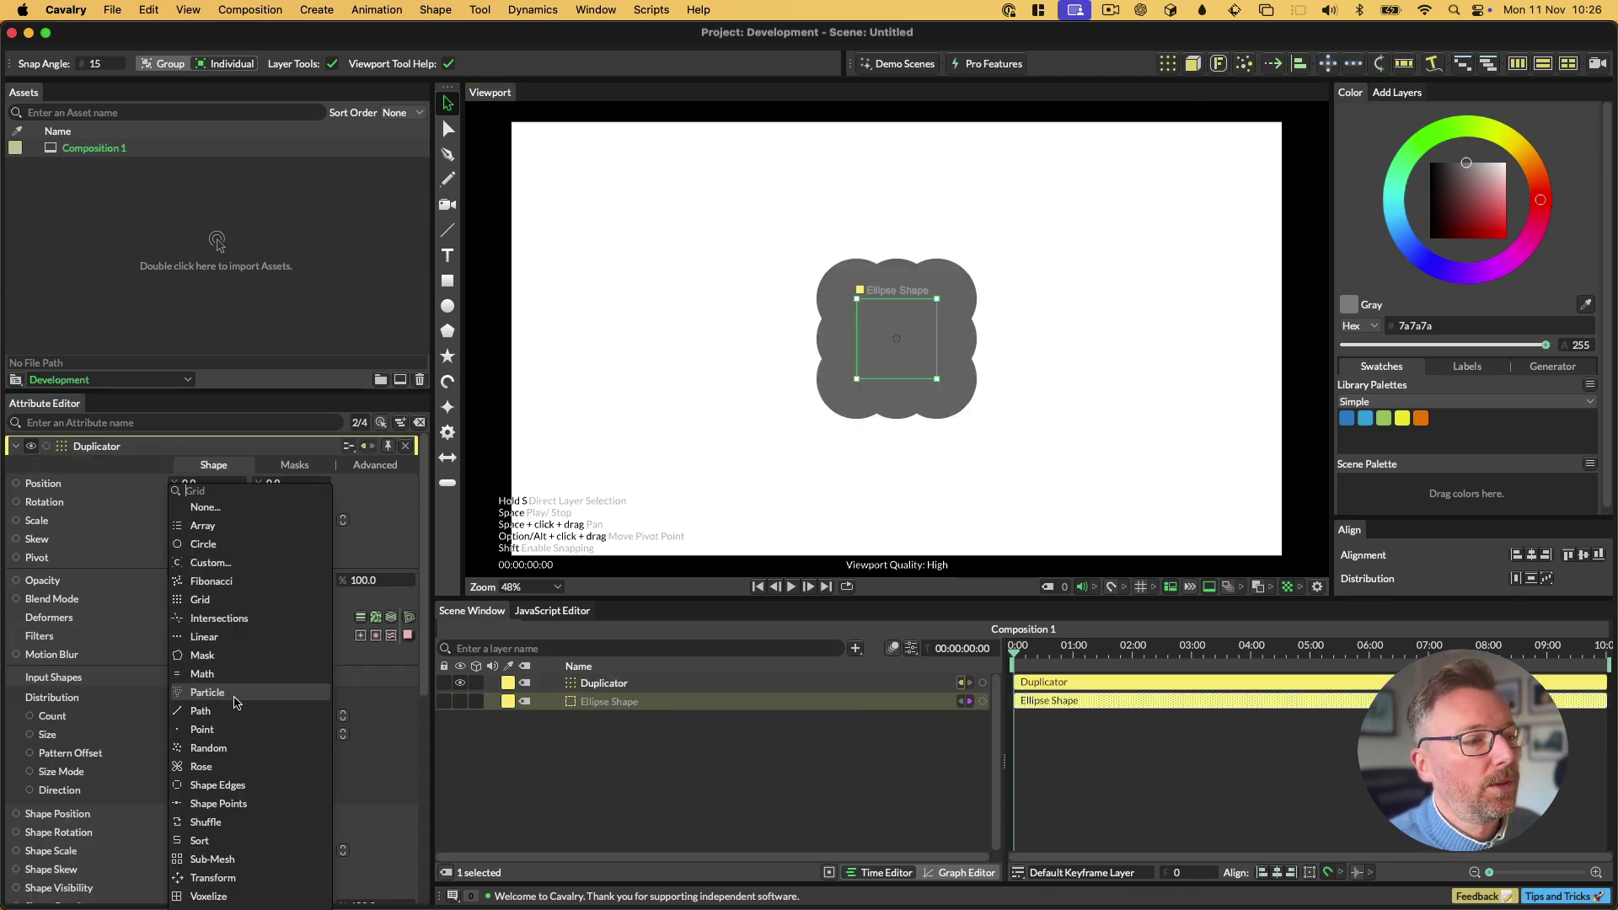
click(232, 636)
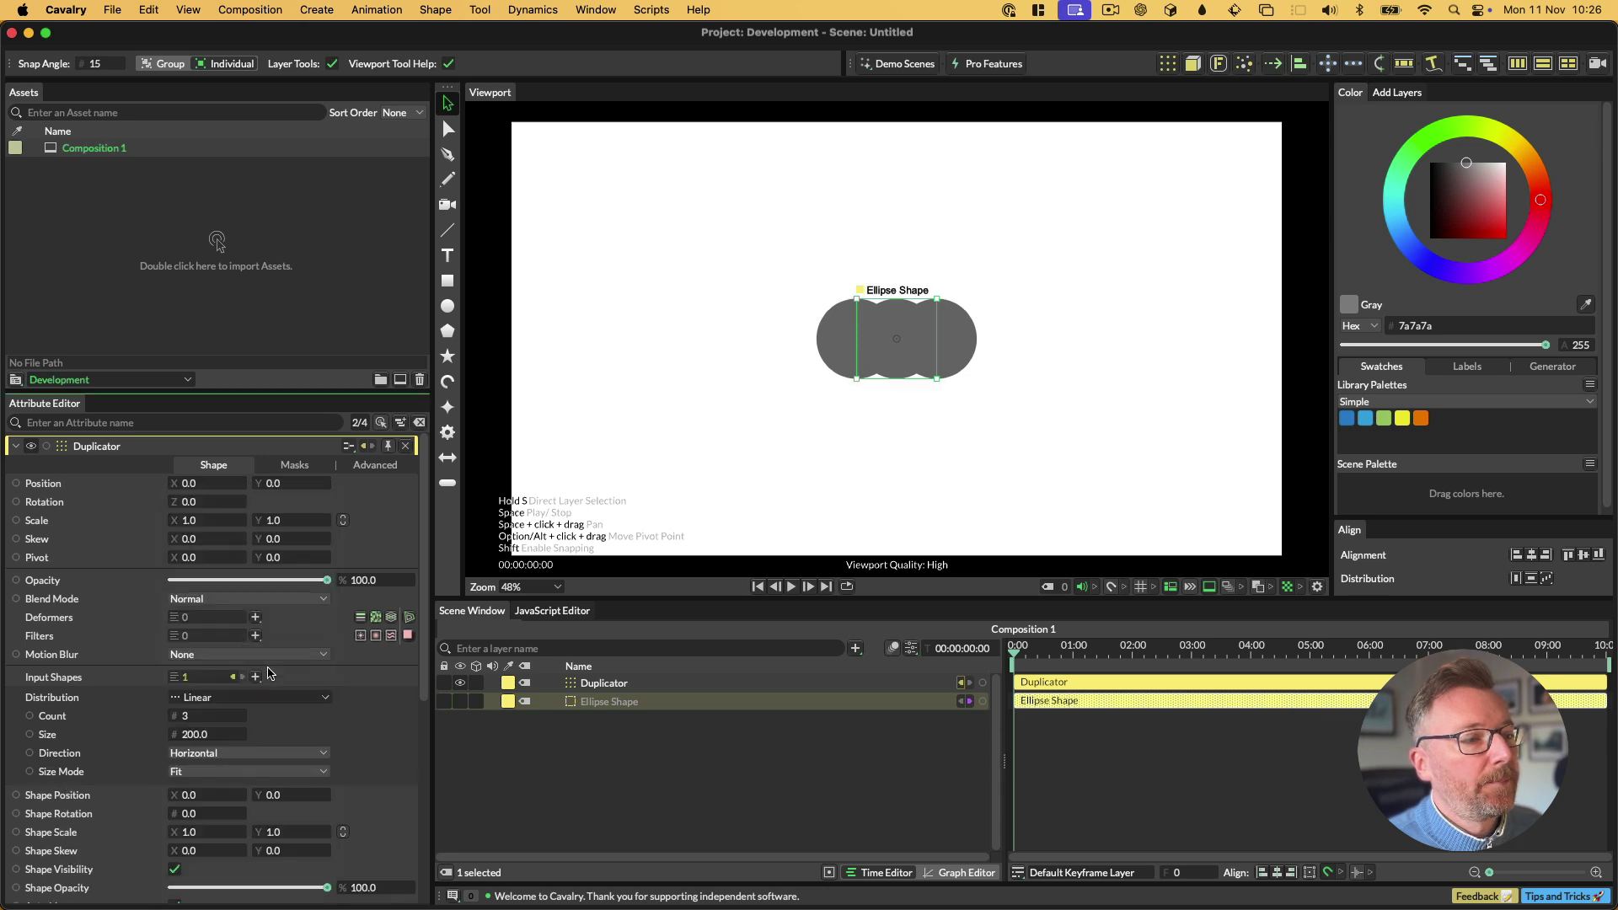
click(211, 776)
click(211, 792)
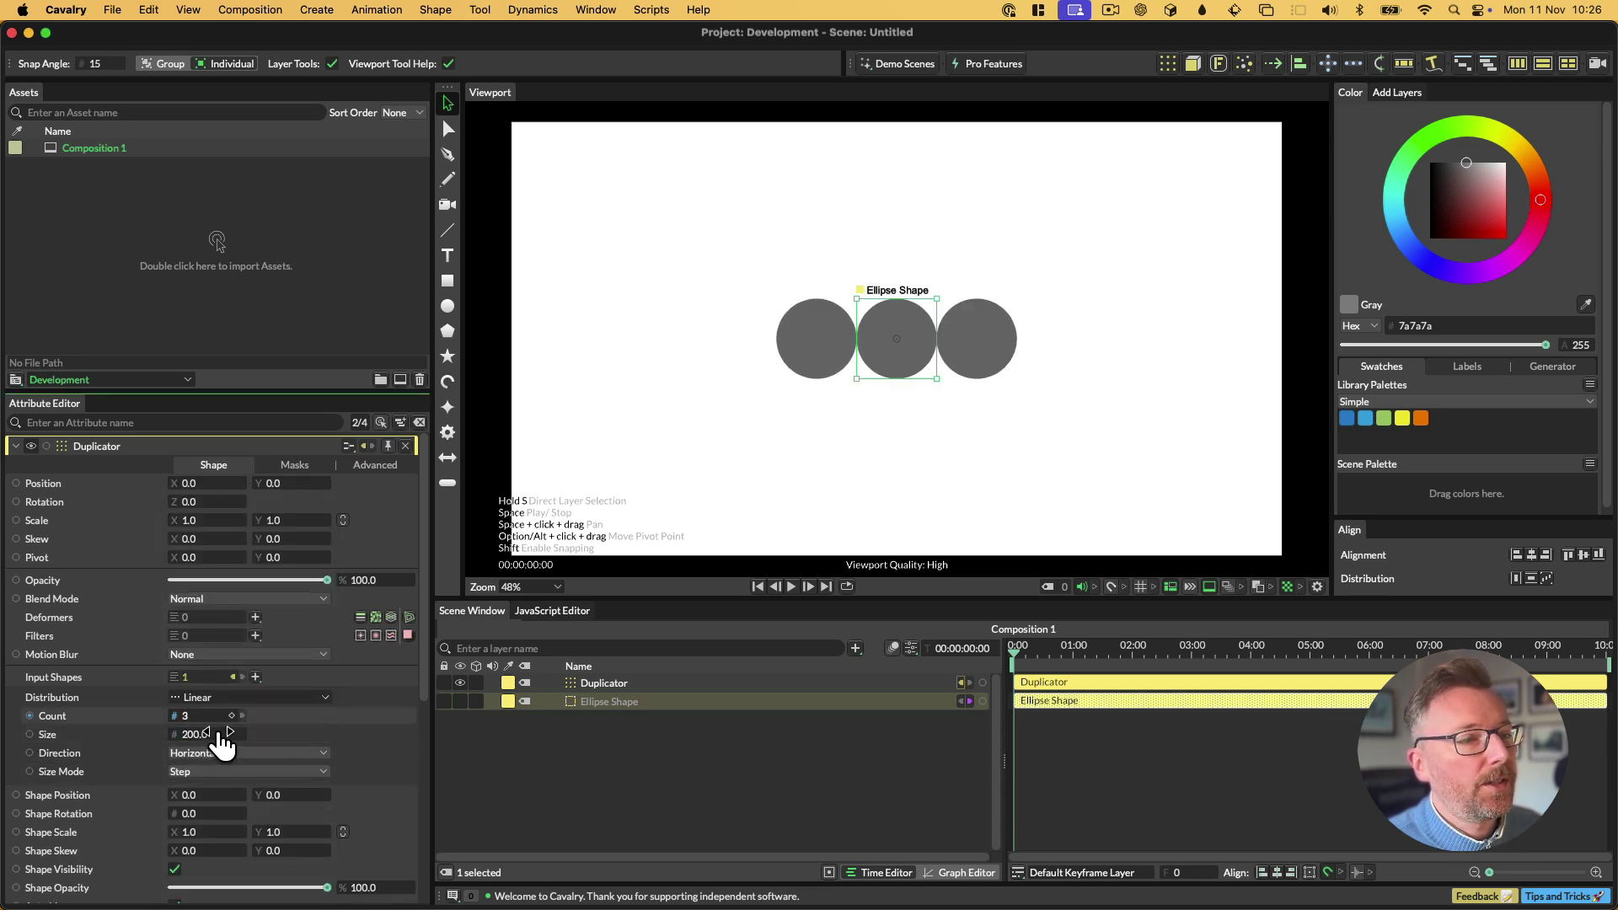
drag(202, 716, 233, 715)
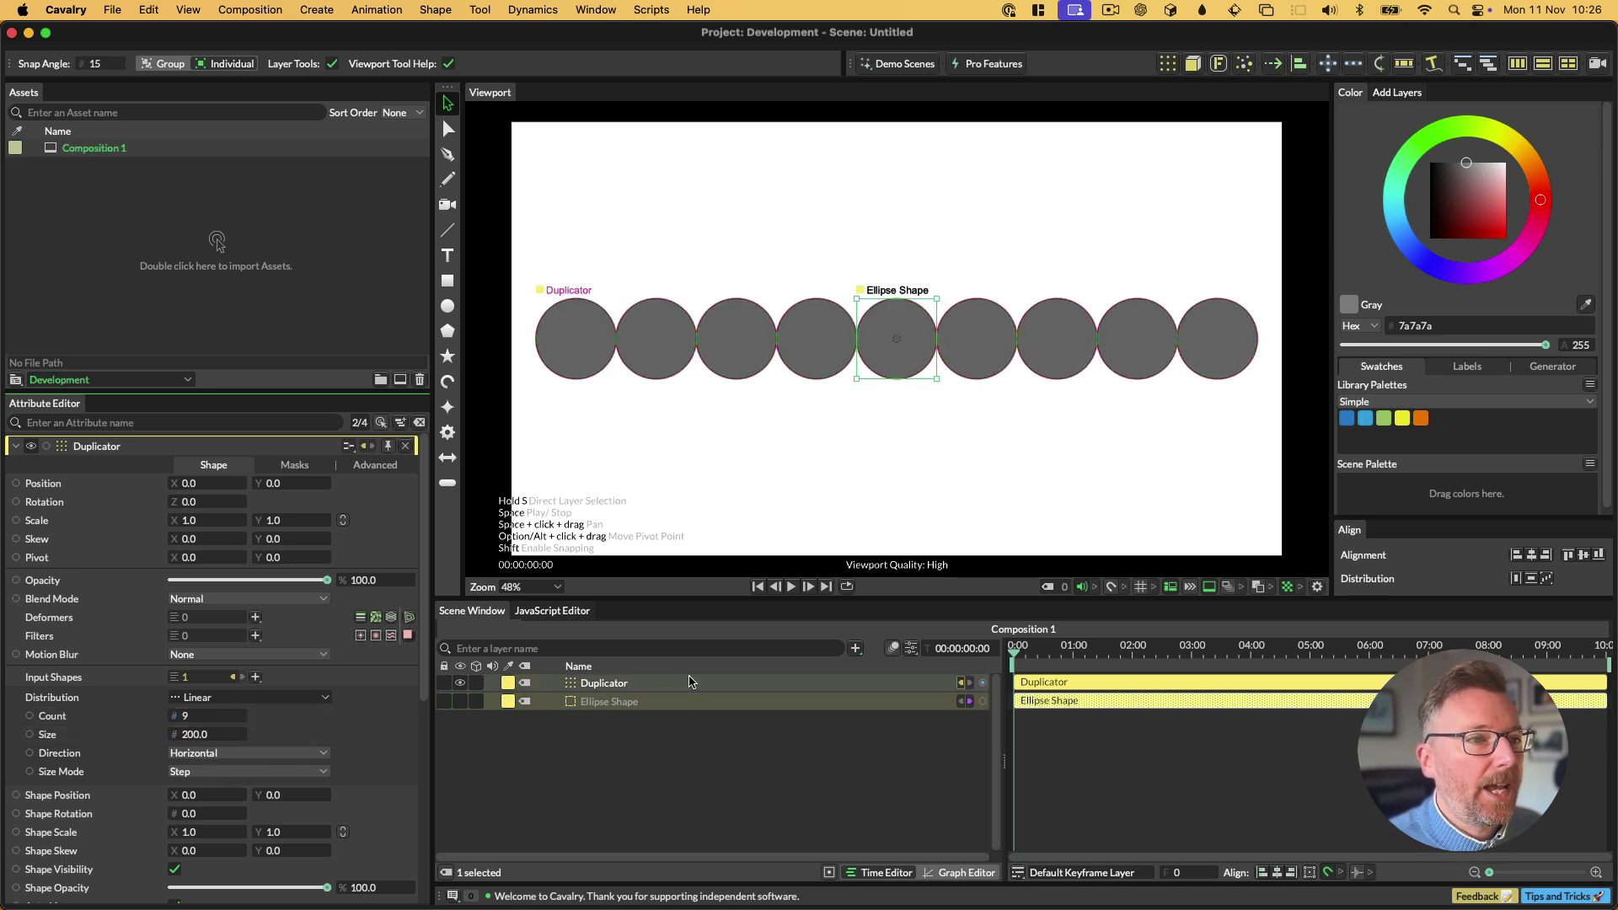
Add a Color Blend behaviour to the Ellipse's fill colour.
click(662, 707)
scroll(211, 674, down, 5)
click(150, 605)
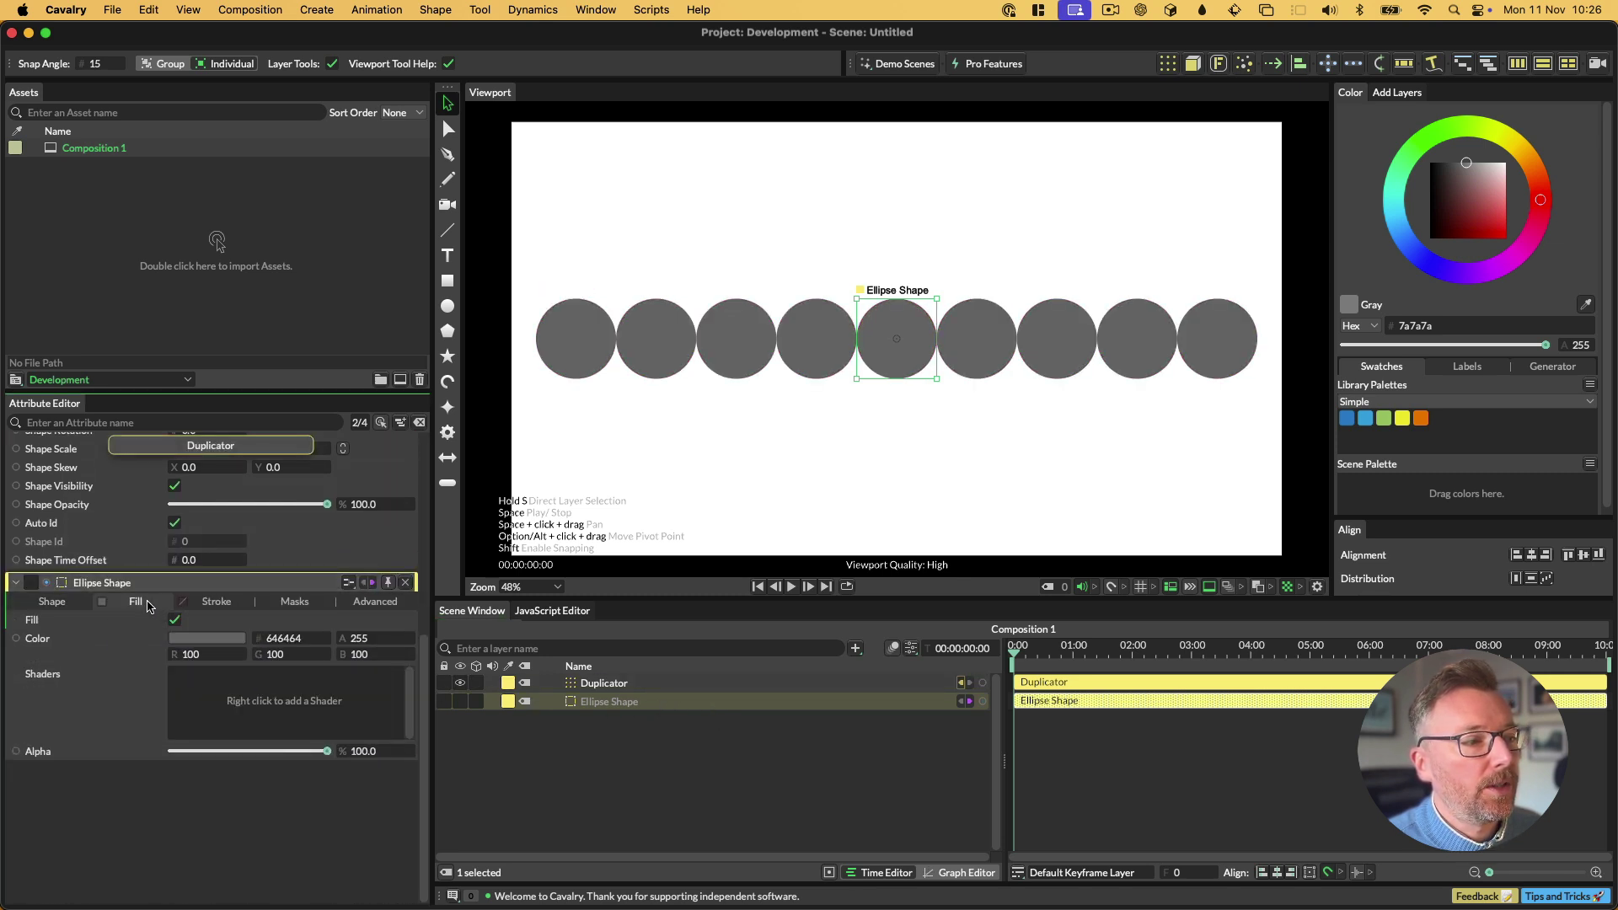
right_click(121, 654)
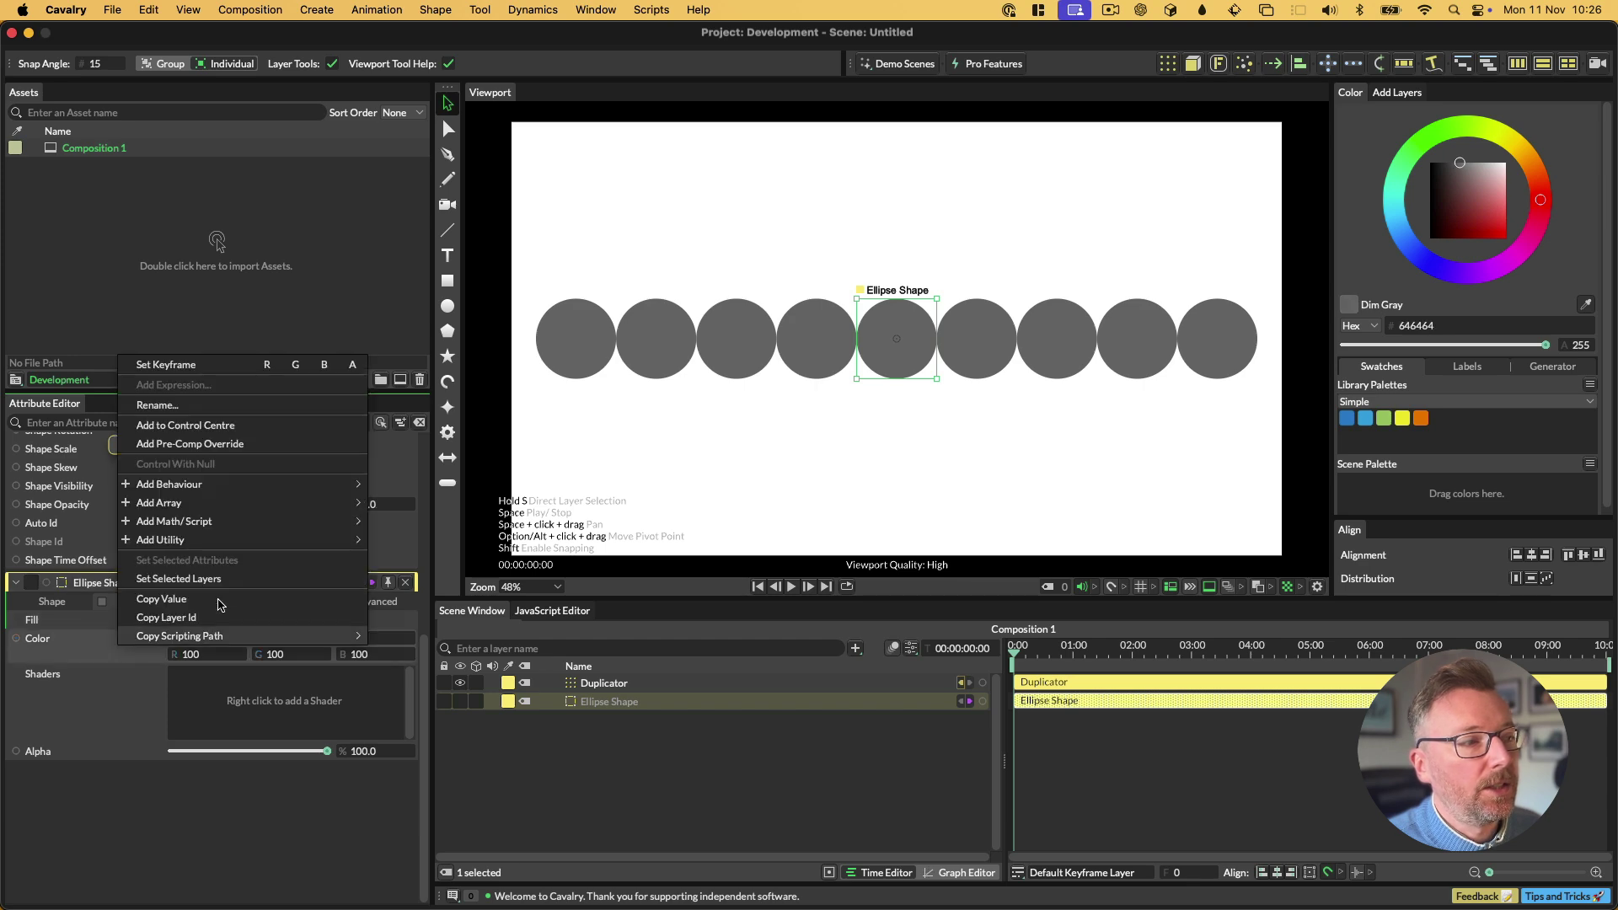
mouse_move(249, 487)
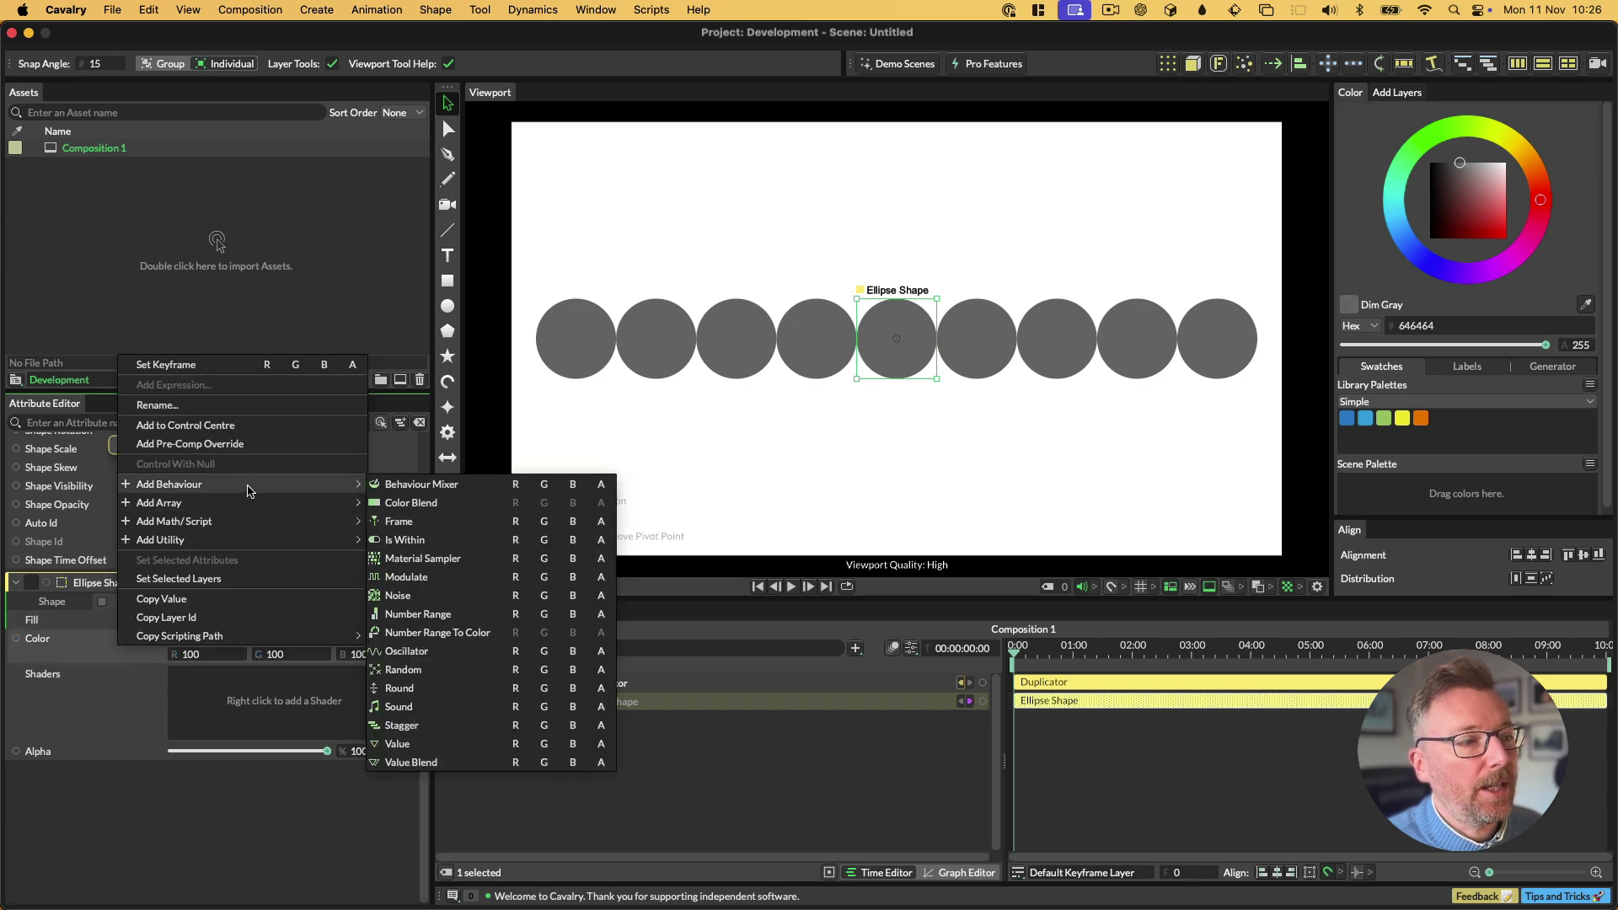
click(437, 503)
Make the Color Blend gradient run from blue to yellow and lower Strength to 0.
click(622, 701)
click(411, 538)
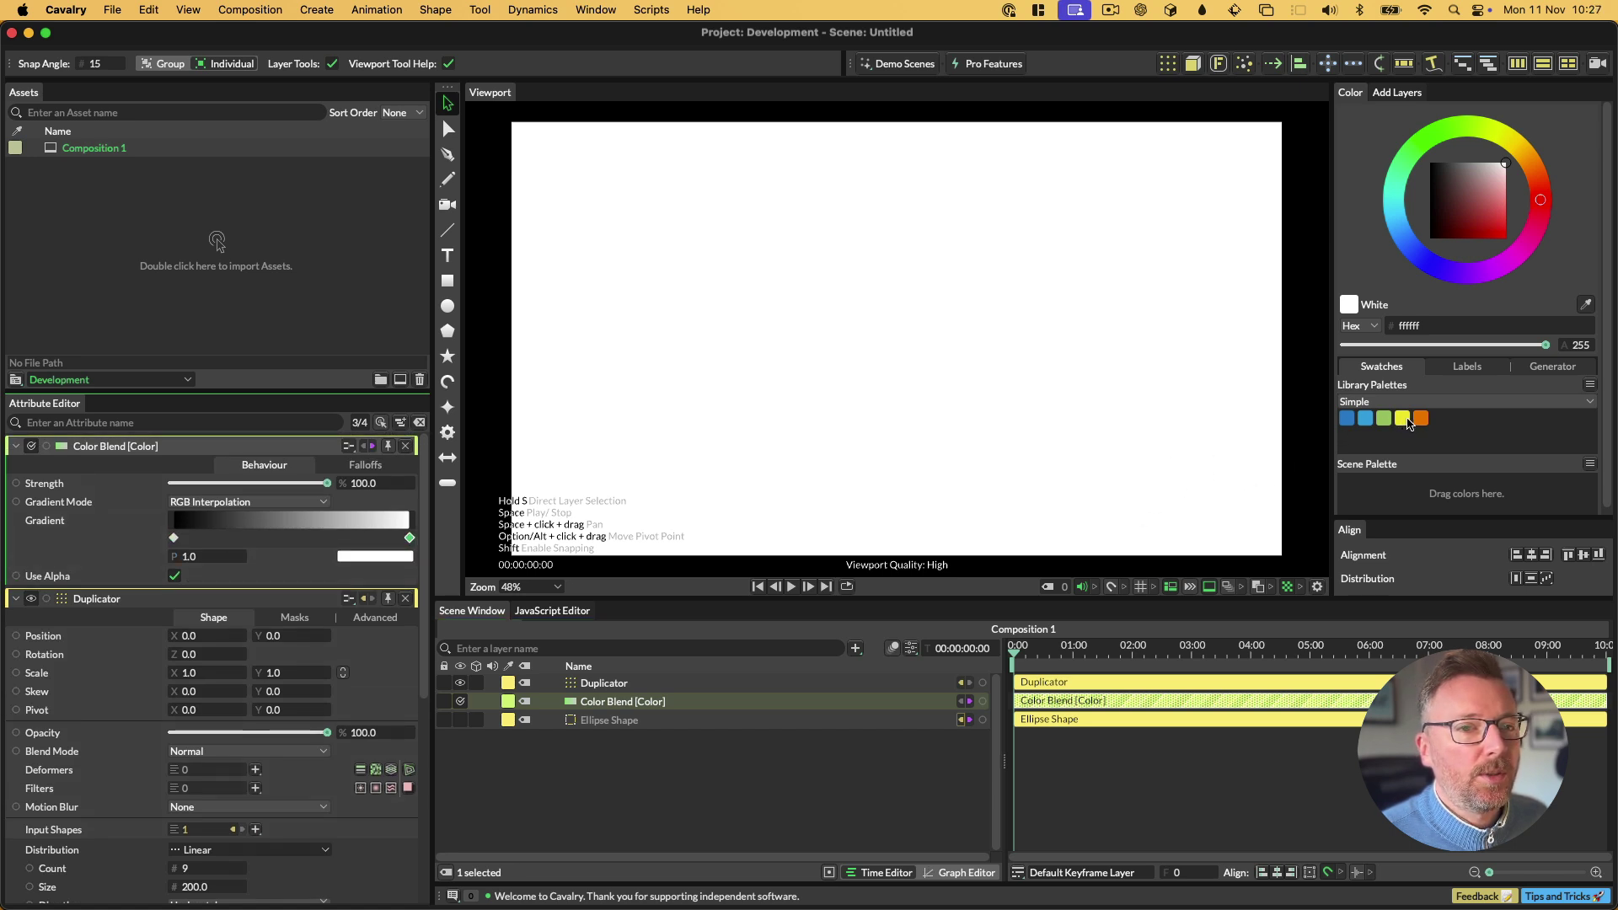
drag(1403, 418, 384, 557)
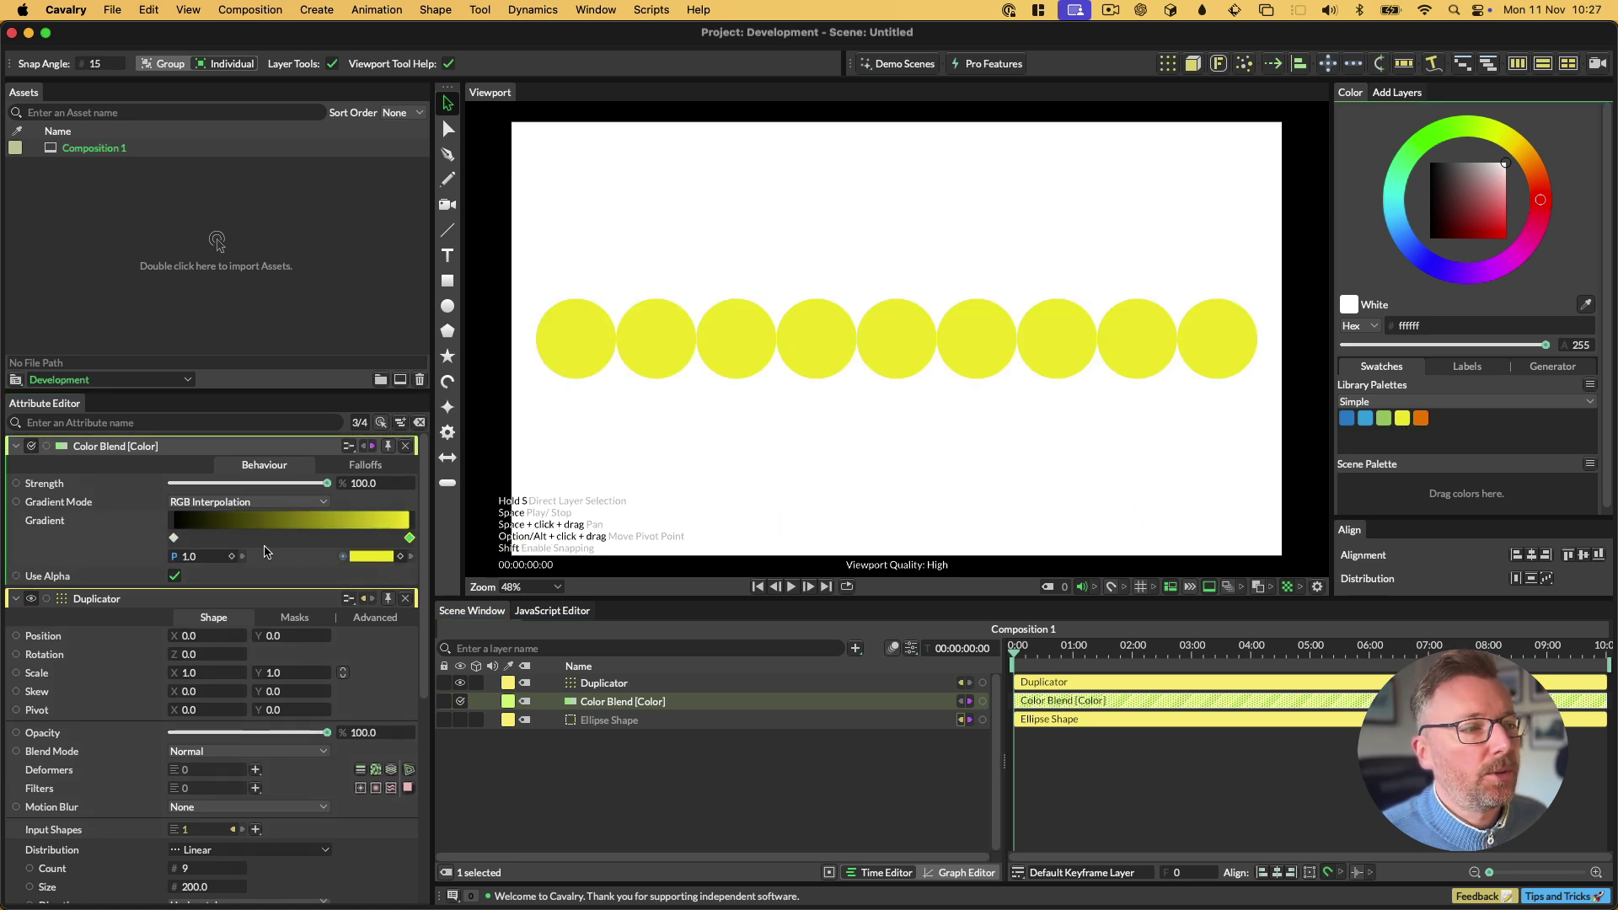
click(175, 537)
drag(1355, 421, 380, 557)
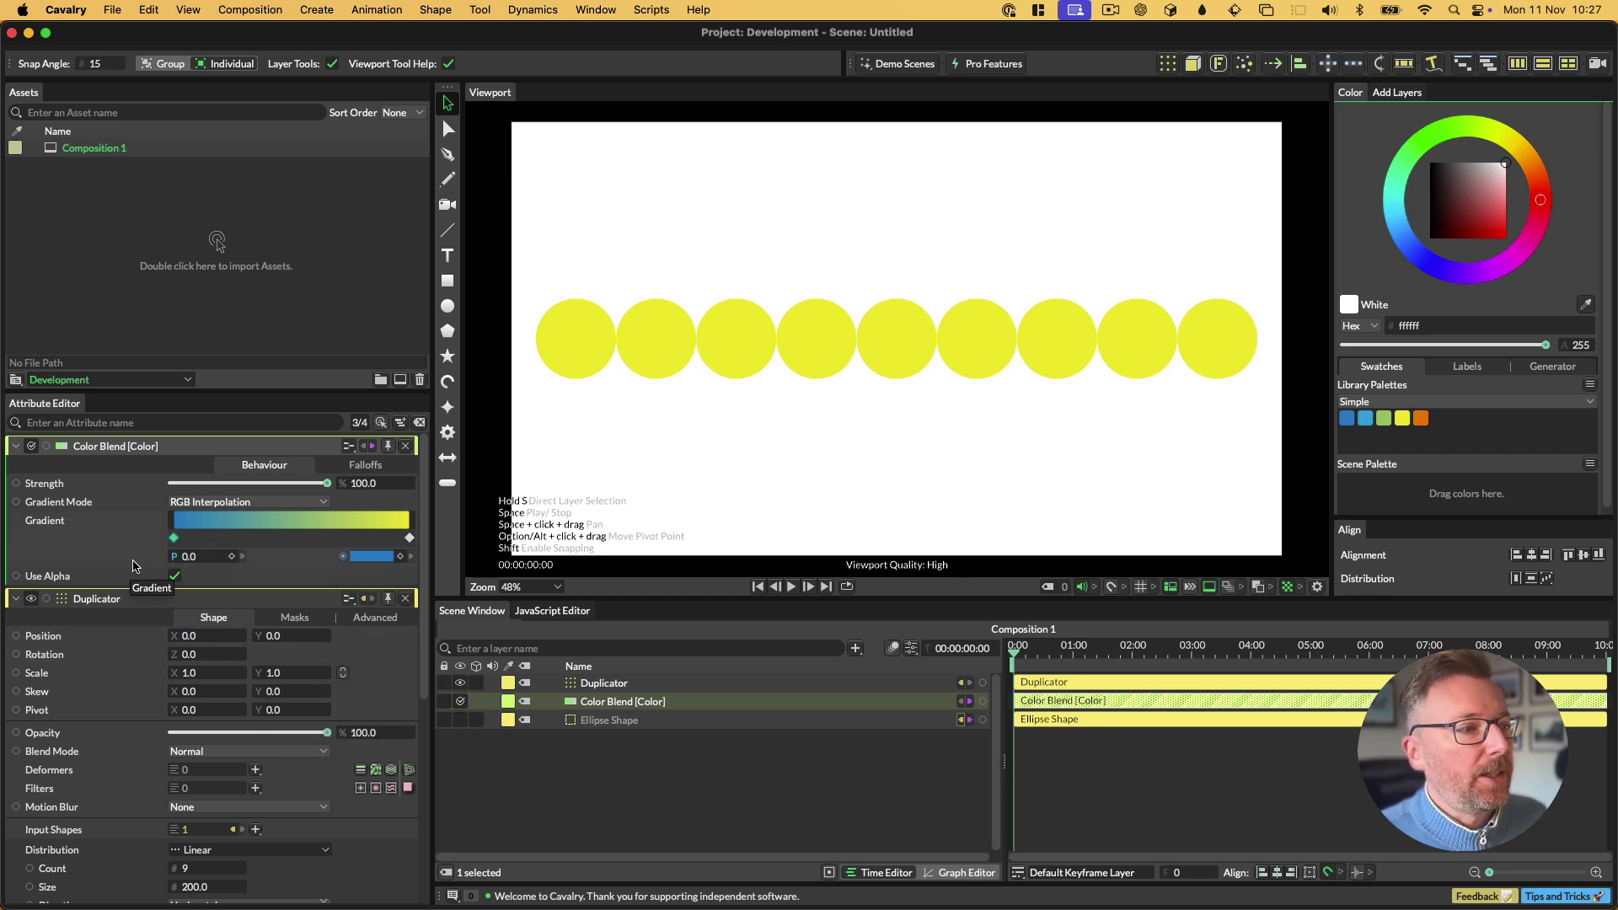
drag(327, 483, 426, 505)
Try a spatial Falloff on the Color Blend over a few circles, then delete it.
click(365, 465)
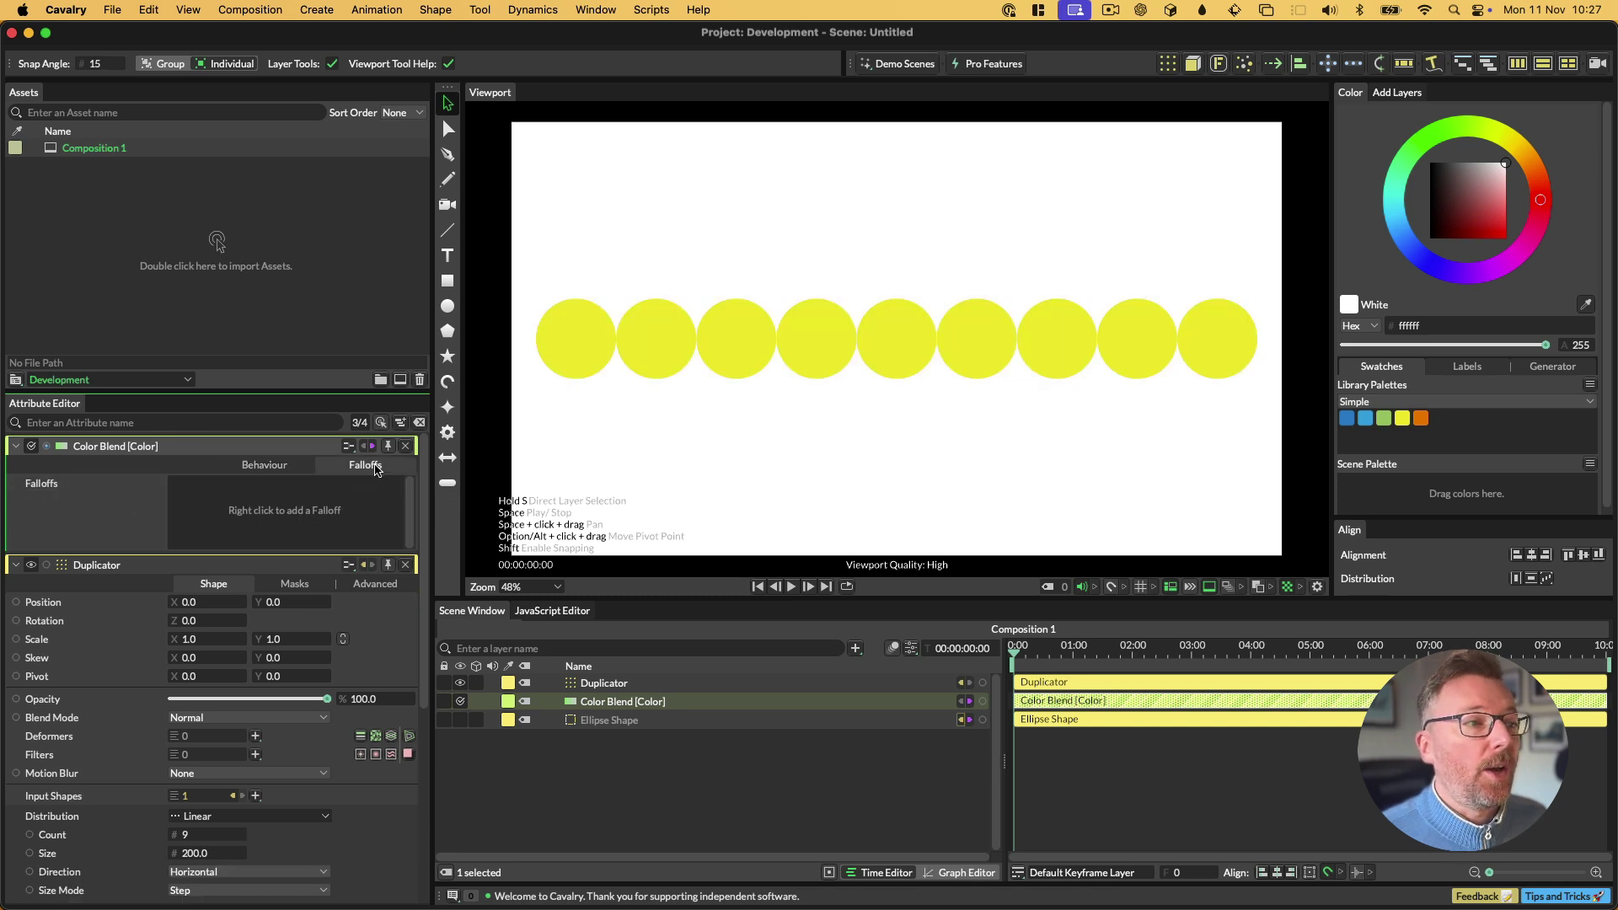
right_click(115, 516)
mouse_move(183, 597)
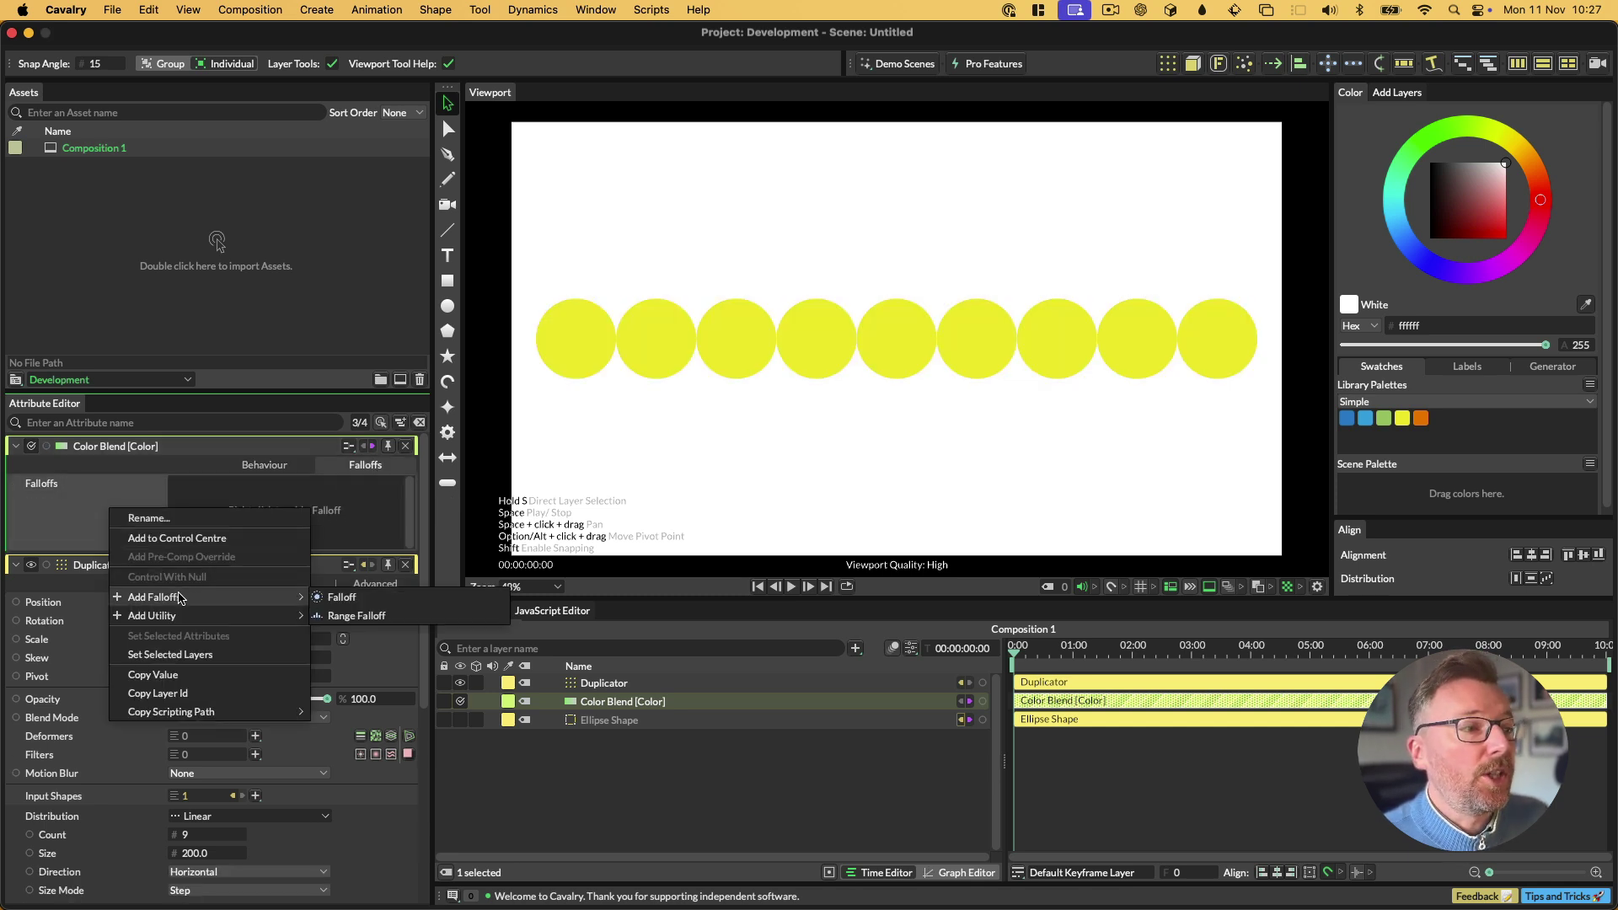
click(357, 601)
drag(893, 403, 1012, 419)
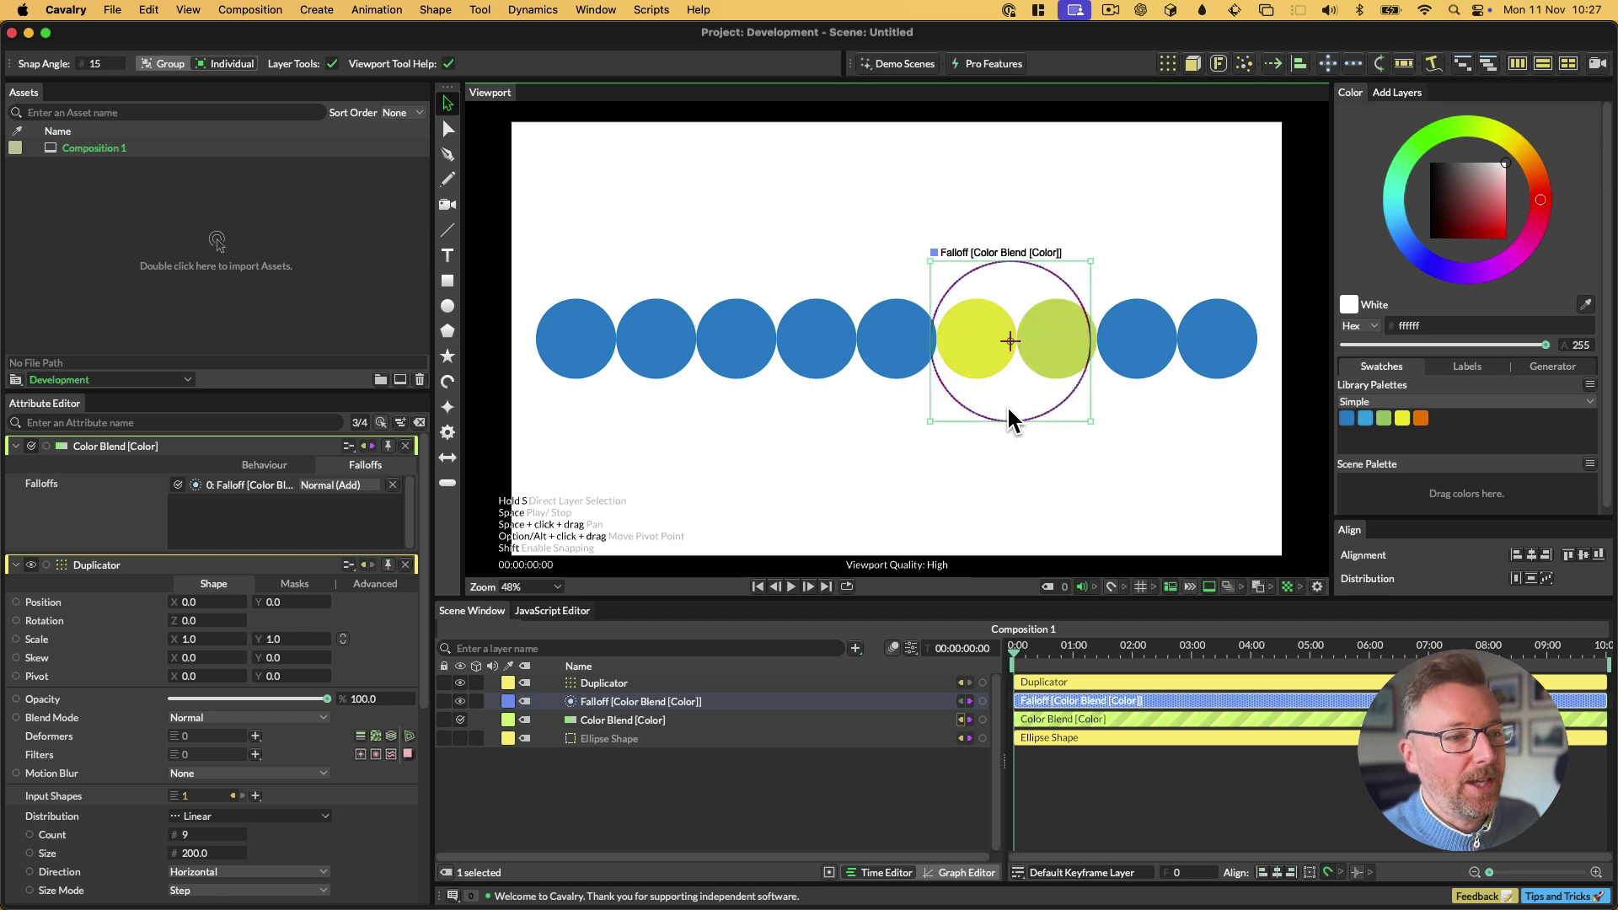
key(Delete)
Add a Range Falloff to the Color Blend's Falloffs list.
click(613, 703)
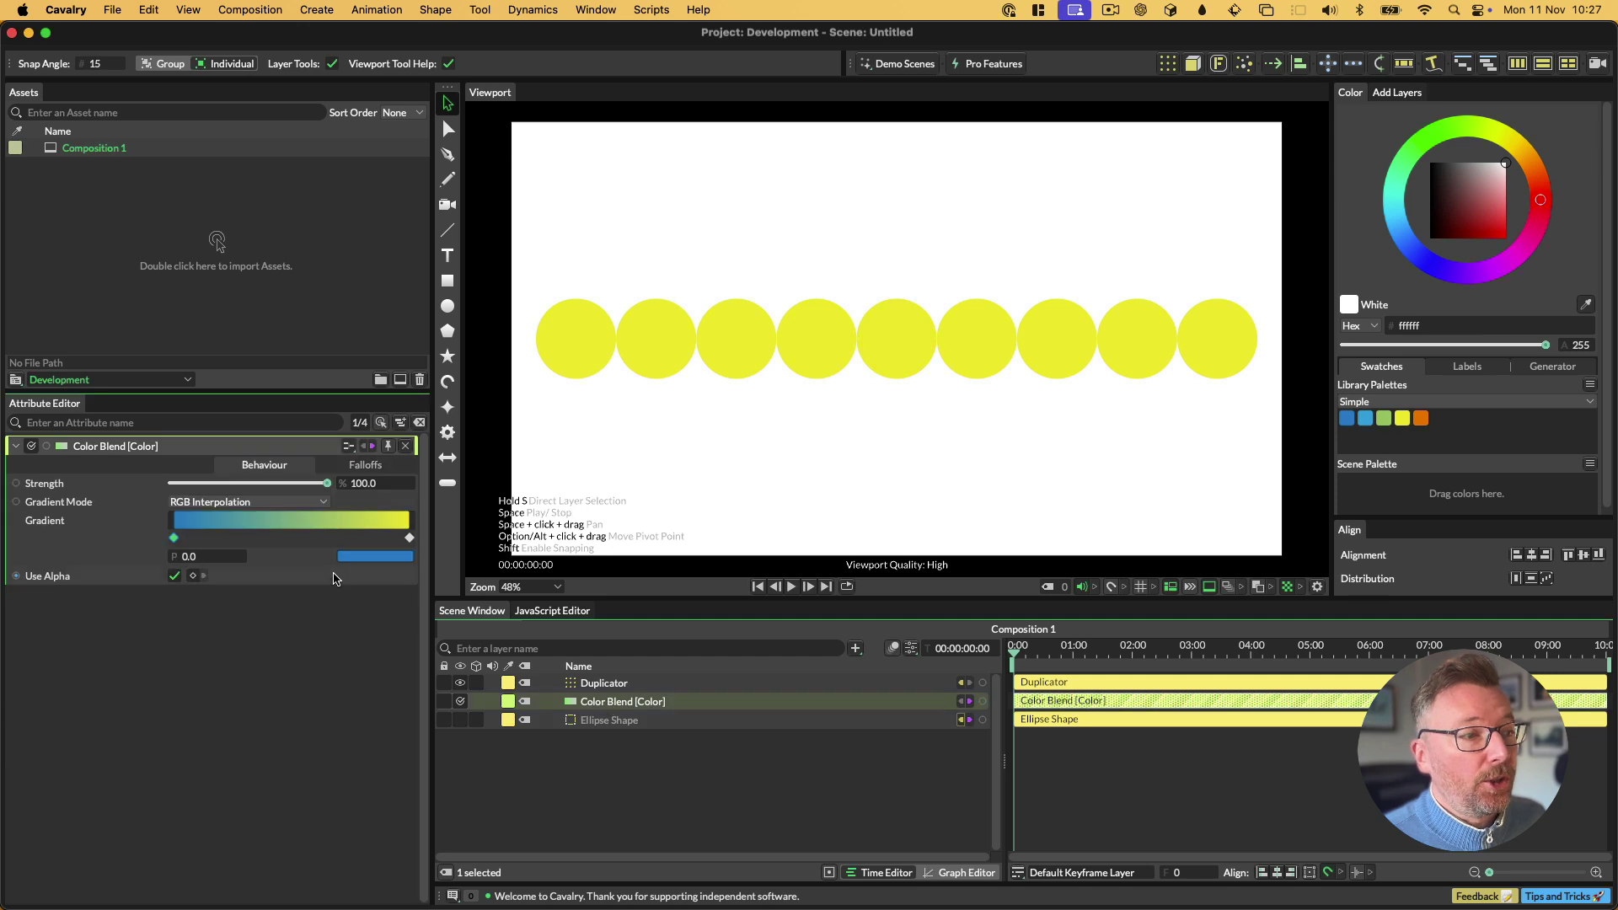
click(368, 466)
right_click(151, 512)
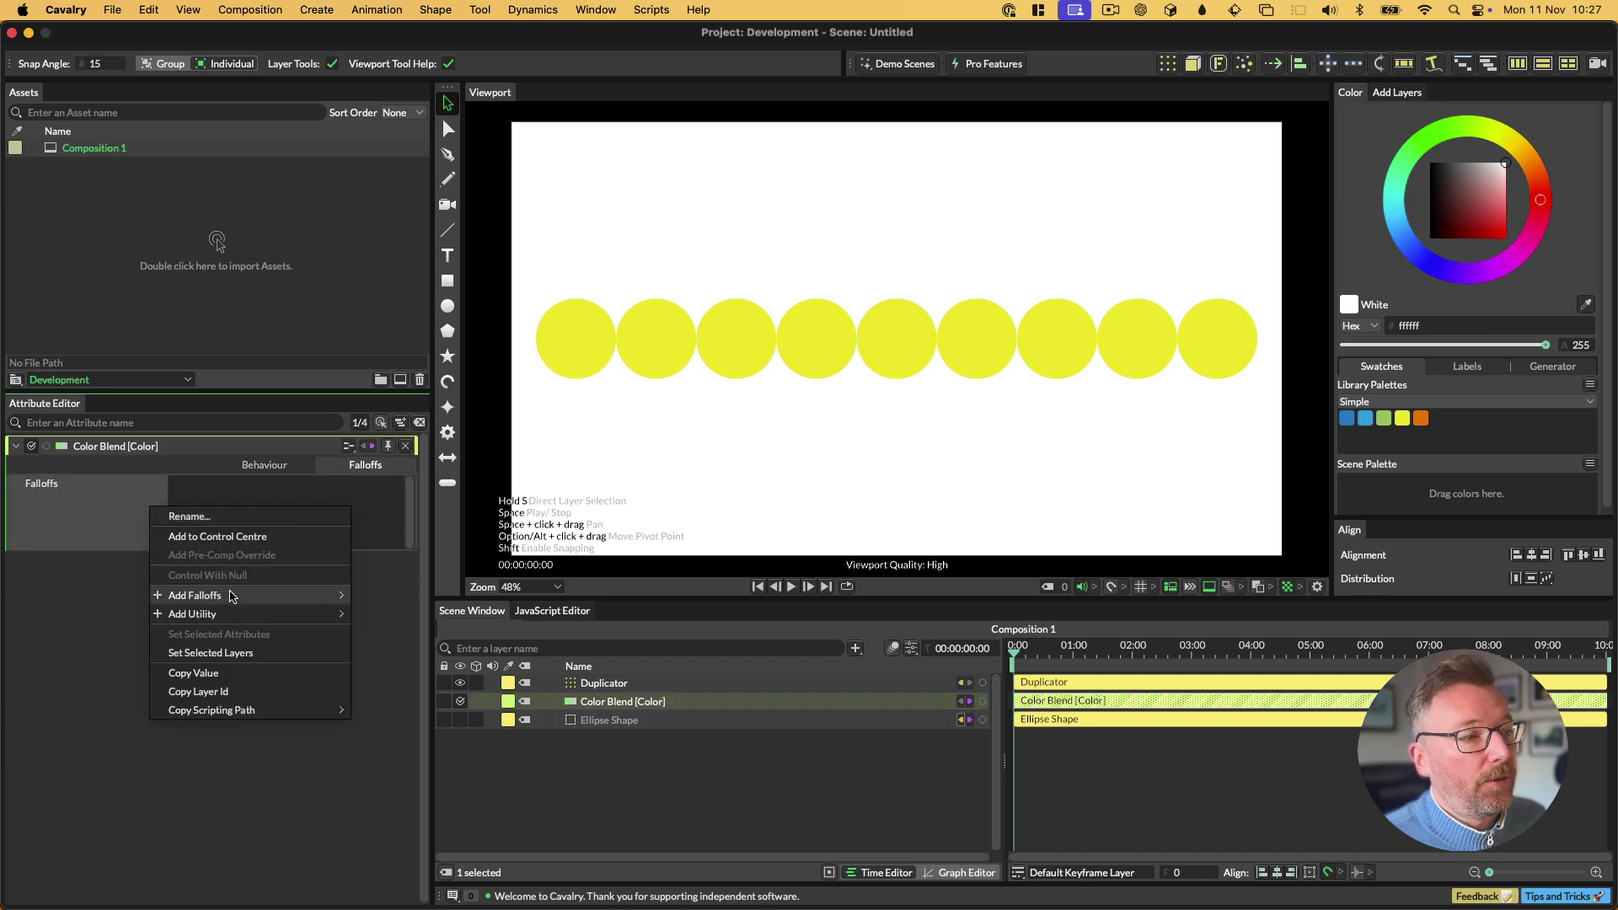
mouse_move(239, 599)
click(404, 614)
Keep the Range Falloff in Specific Indices mode and set its indices to 1,4,6.
click(595, 702)
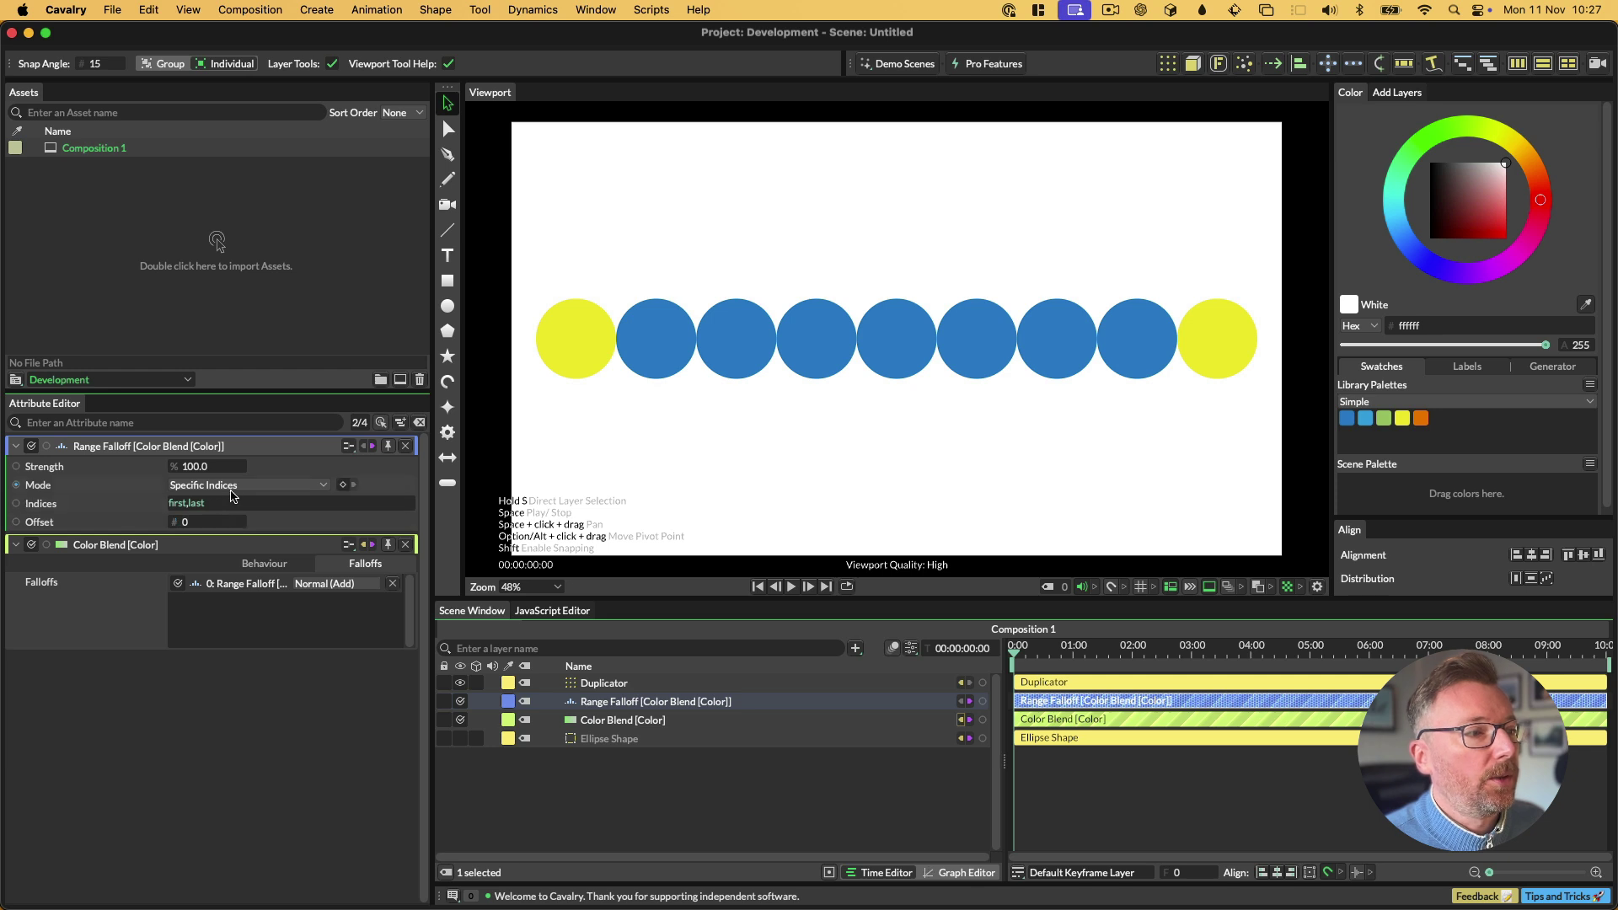
click(235, 487)
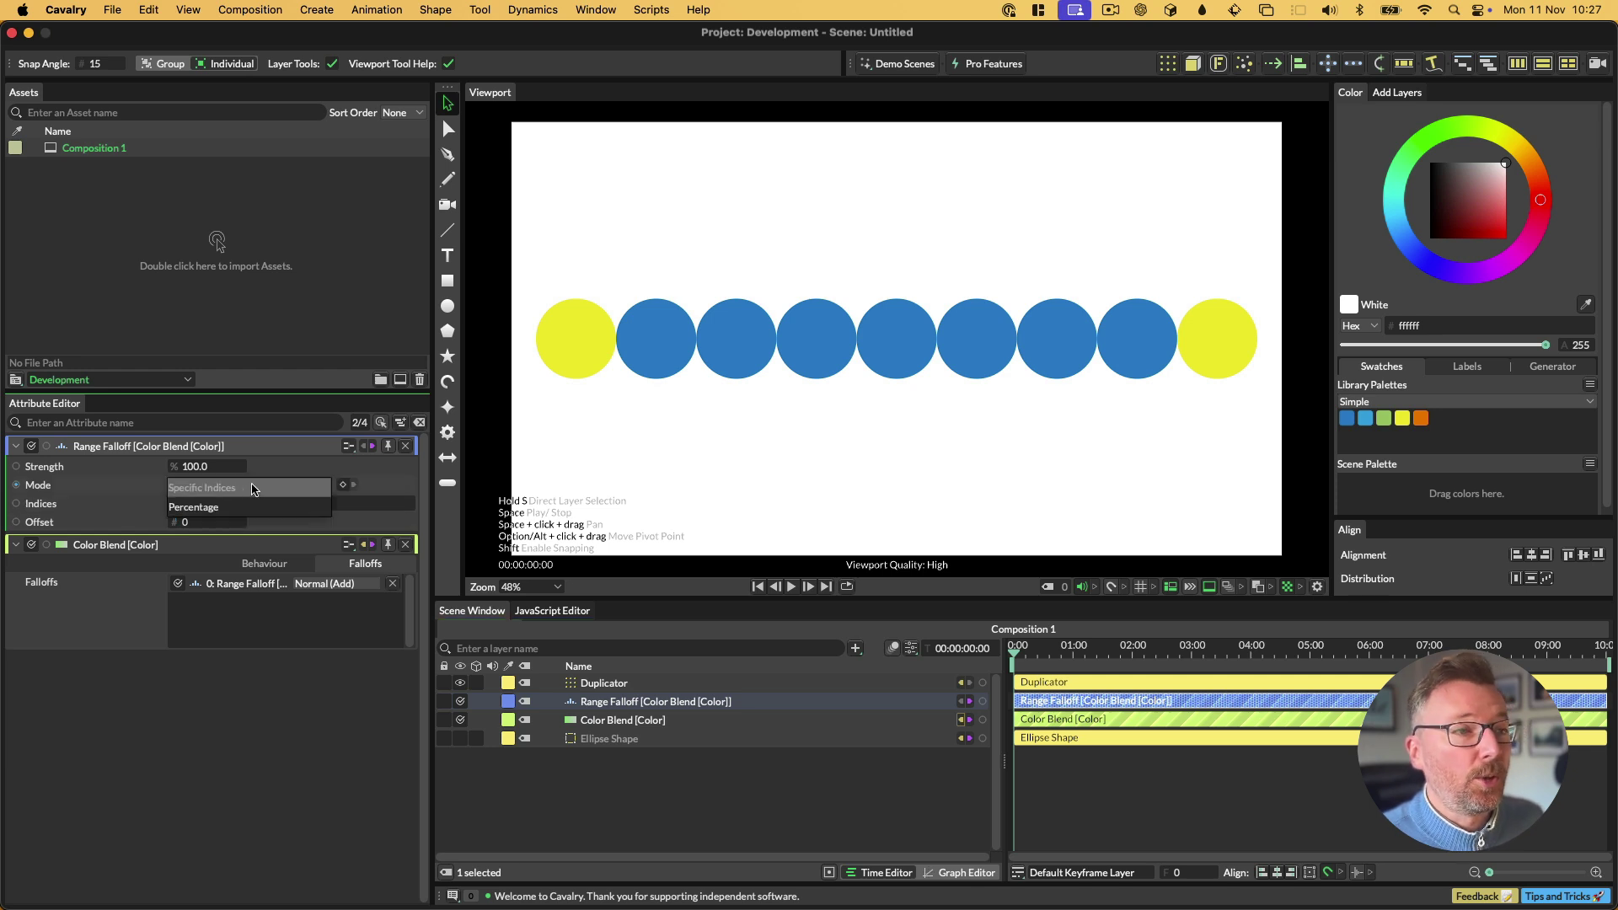
click(103, 487)
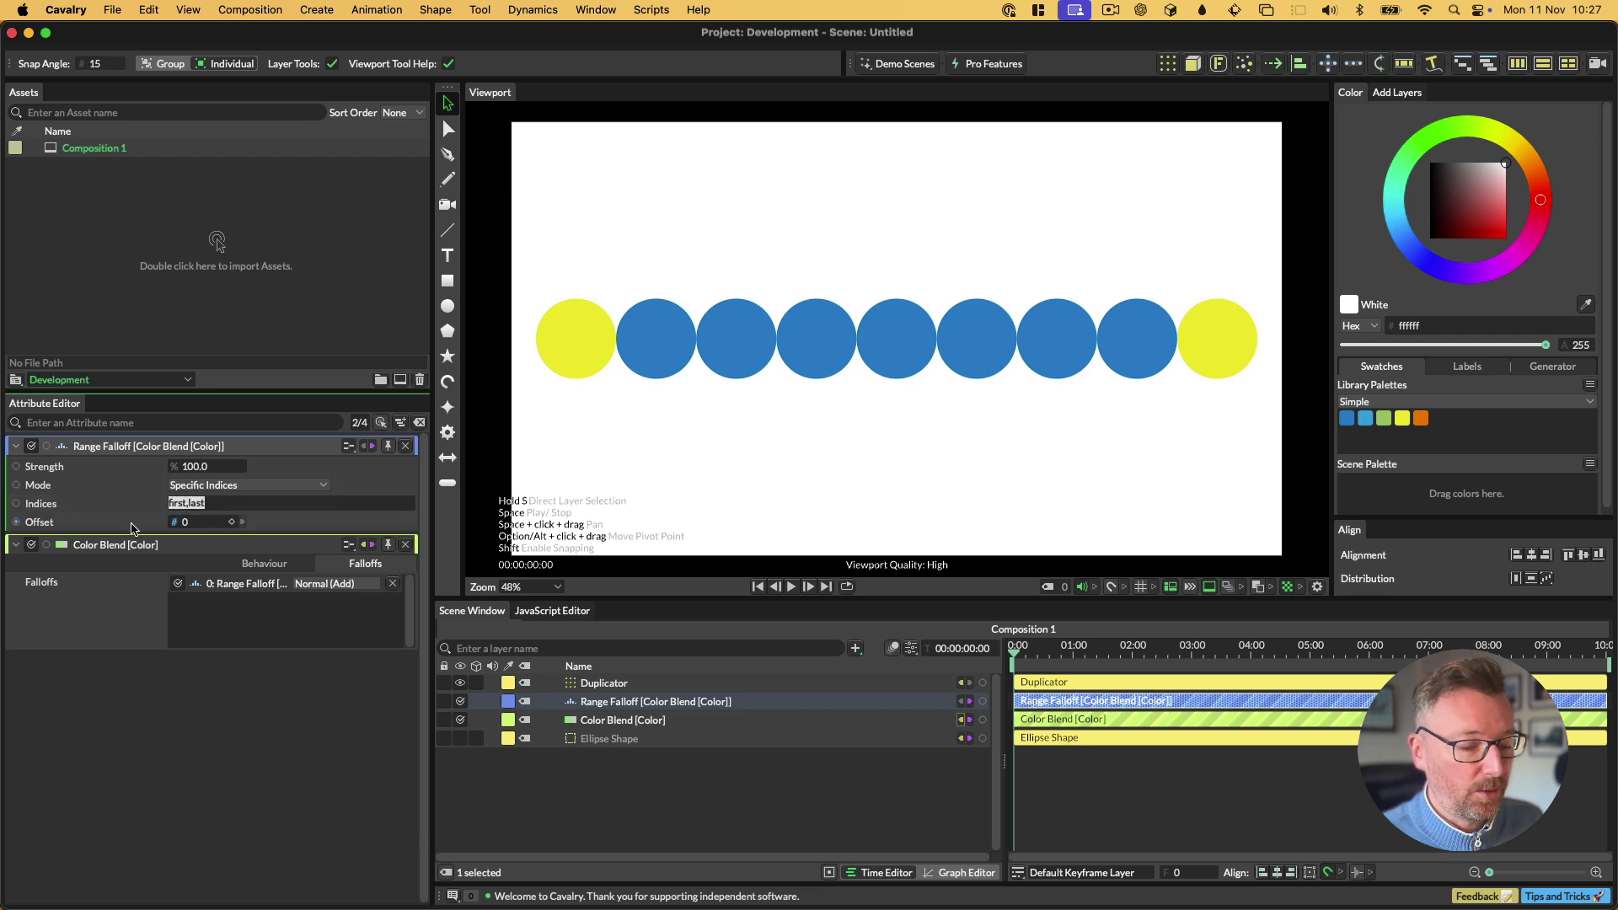
text(3)
key(Return)
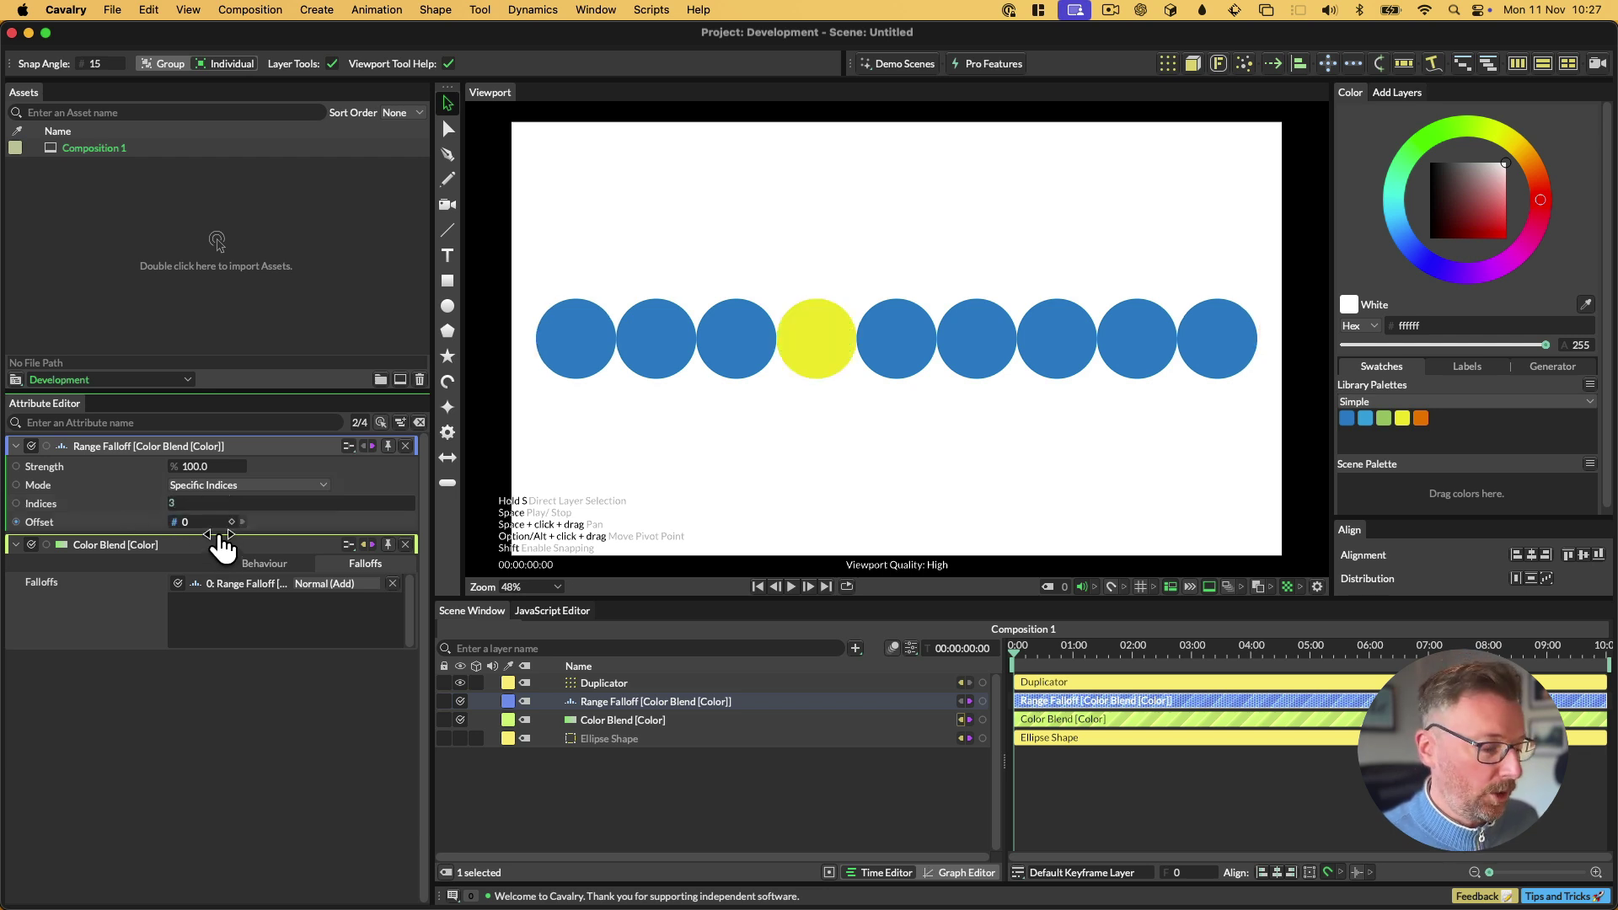
text(:6)
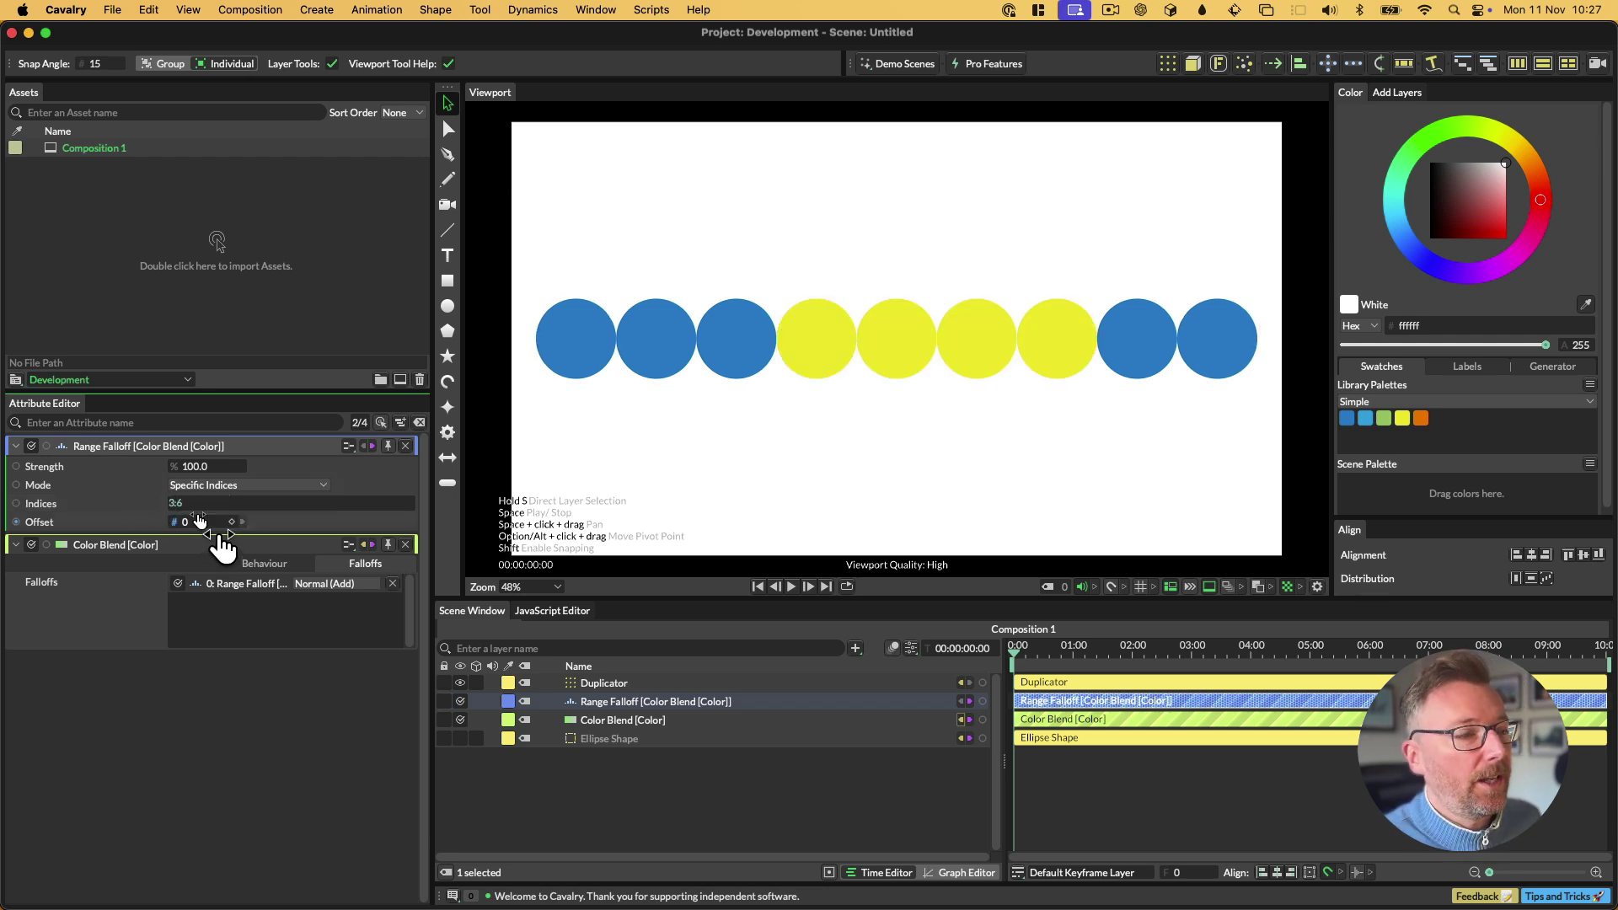
key(BackSpace)
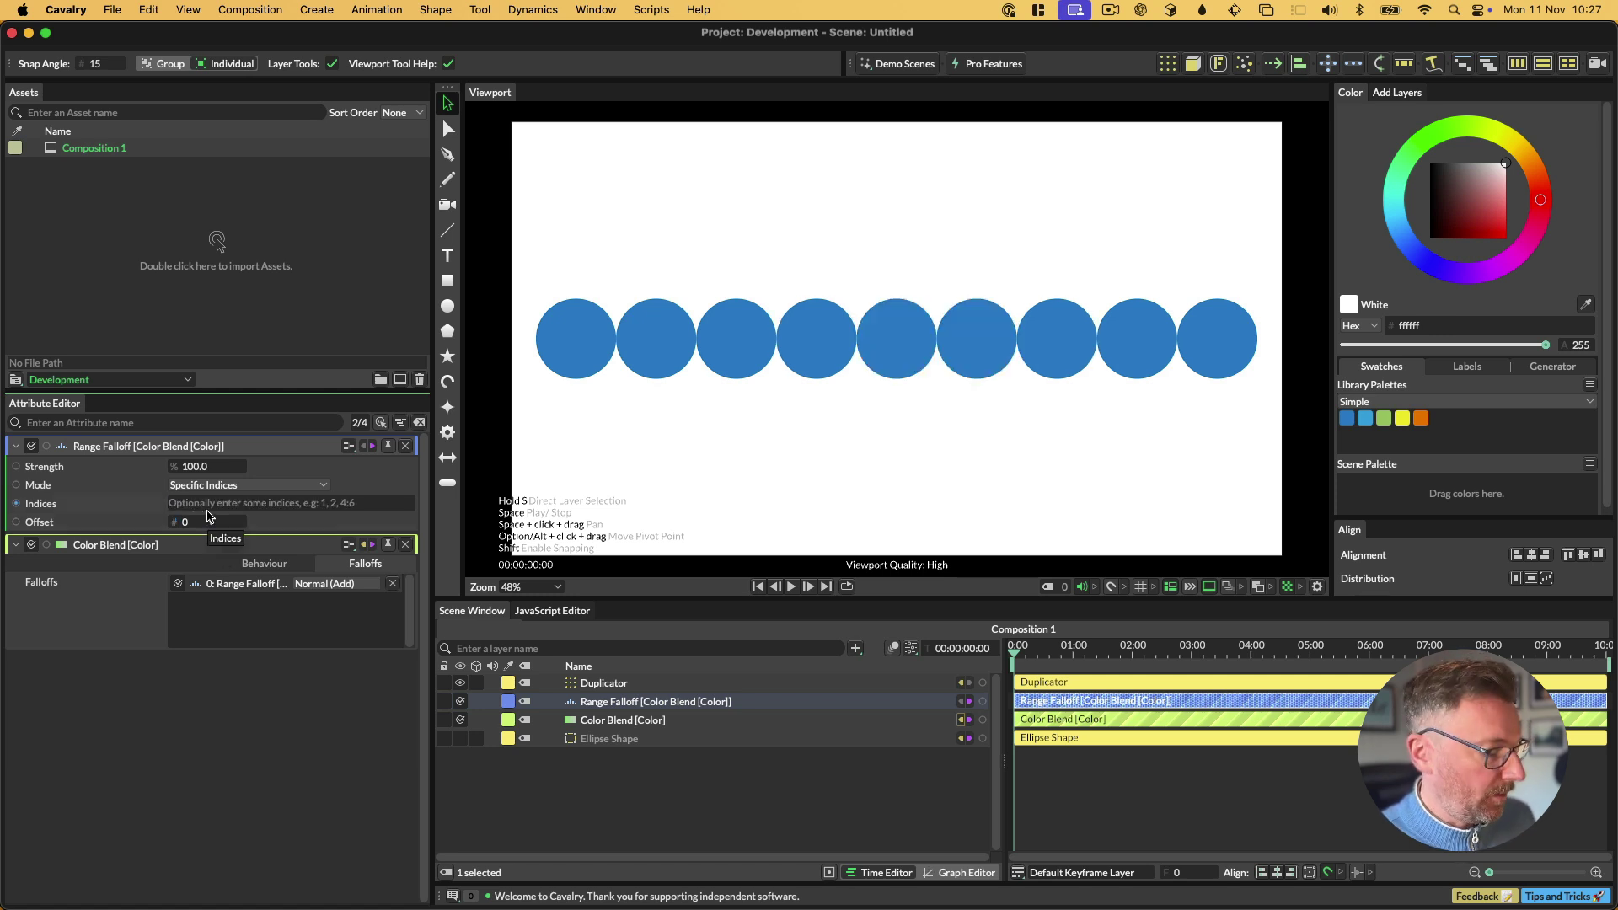
text(1,4,6)
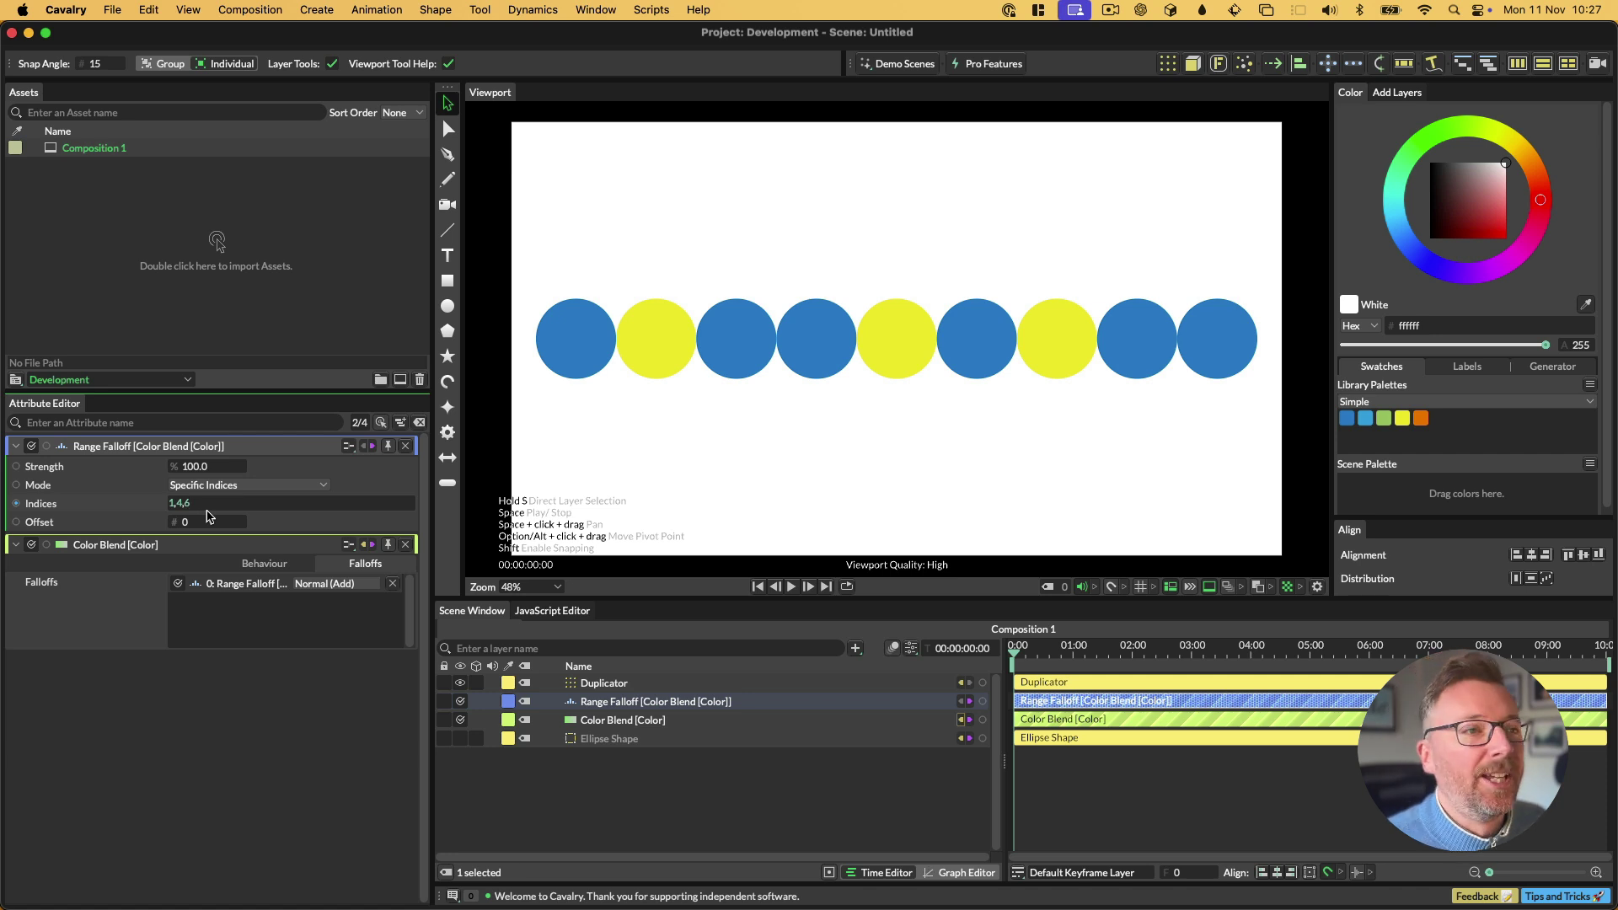
Switch the Range Falloff to Percentage mode with Start 0, End about 51, and nudge Offset.
click(224, 492)
click(226, 505)
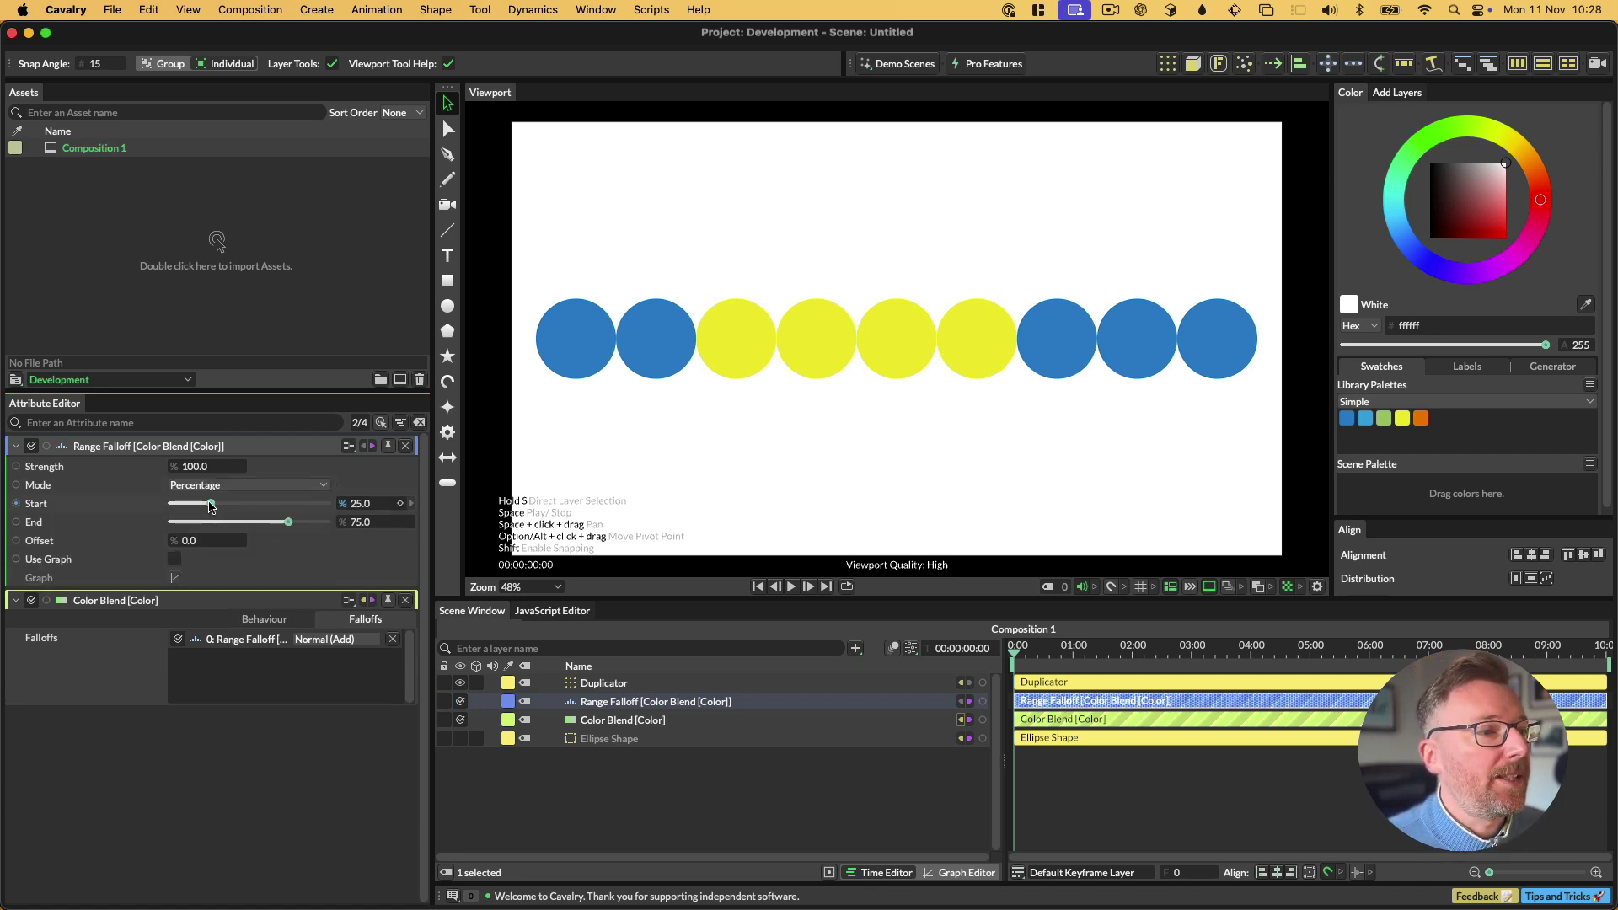
drag(209, 505, 172, 504)
drag(287, 526, 438, 541)
drag(202, 540, 192, 540)
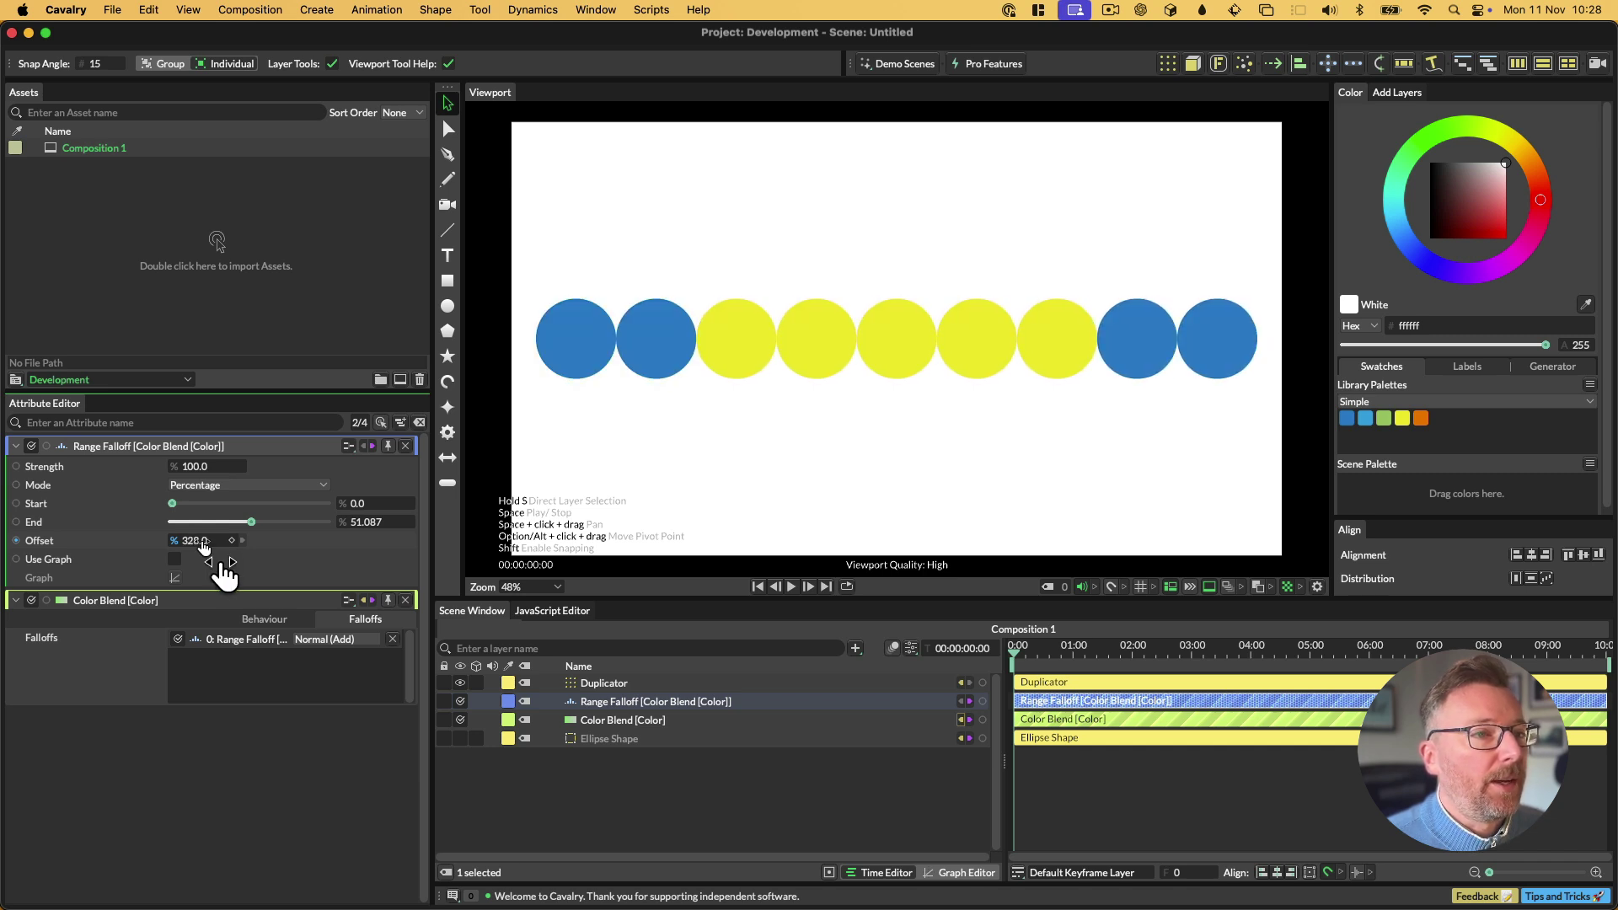
Enable Use Graph for a bell-curve falloff and slide the yellow band along the circles.
click(175, 560)
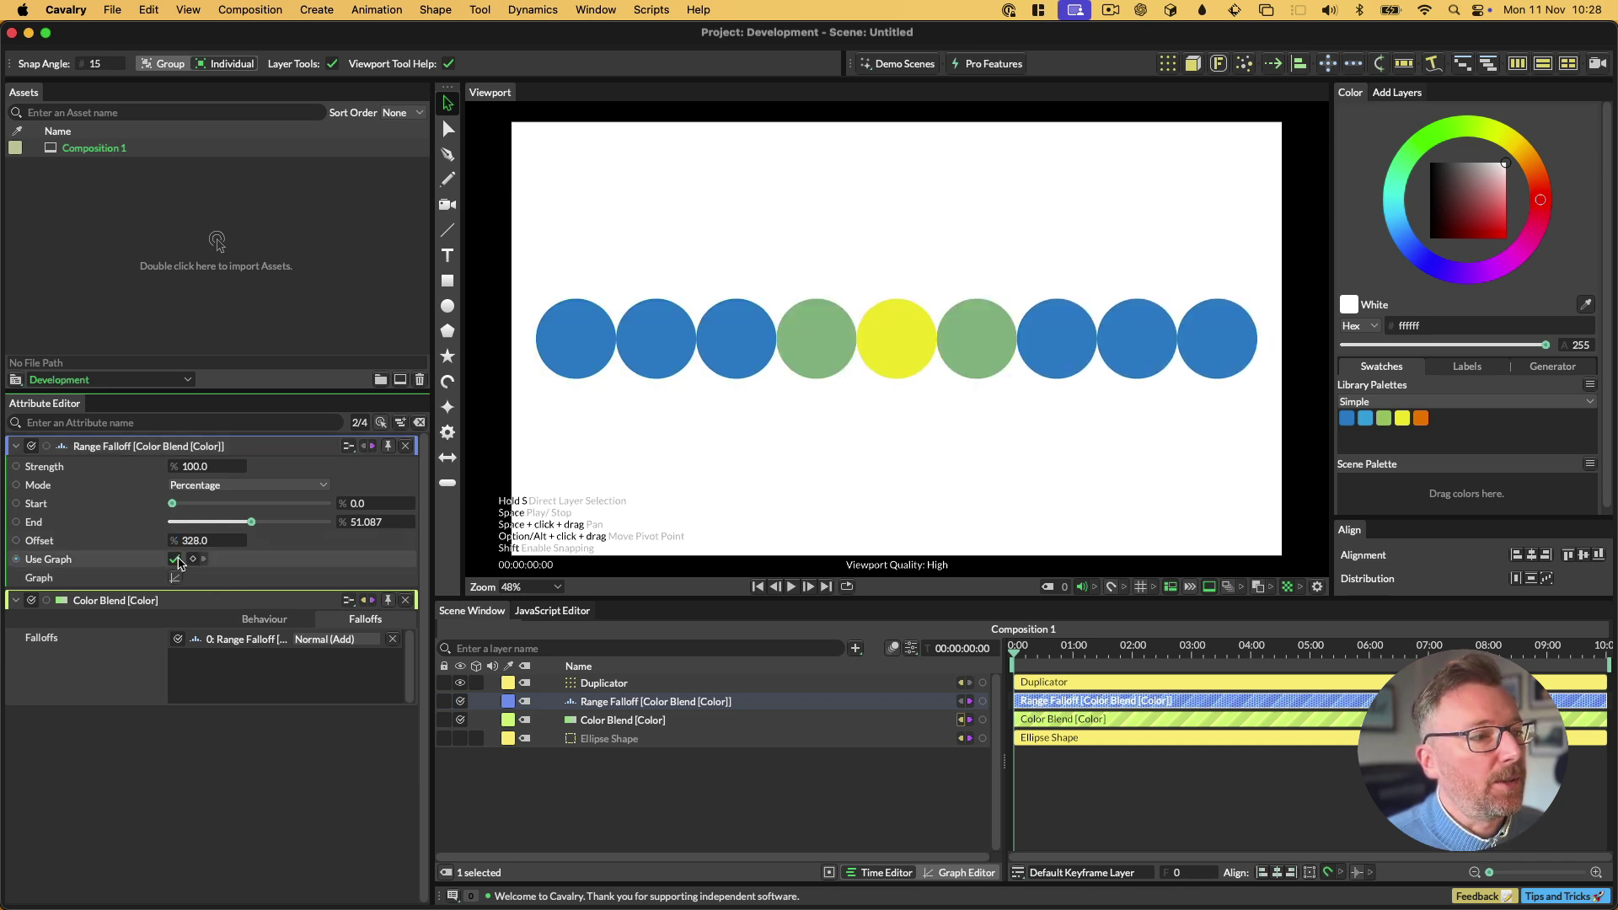
click(176, 578)
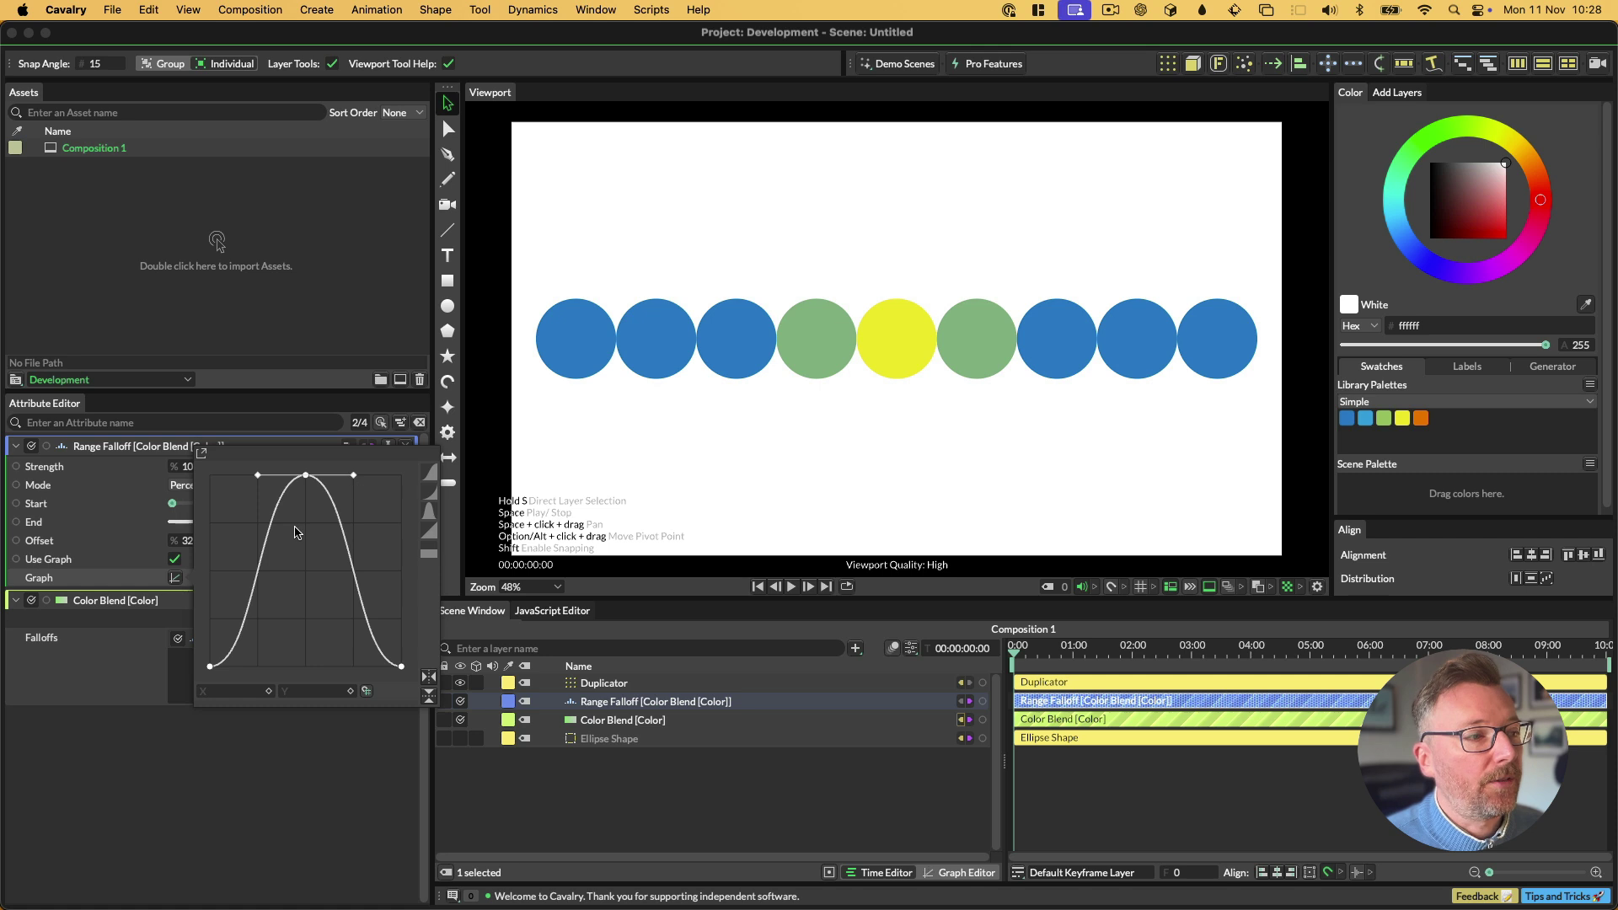
click(127, 581)
drag(196, 540, 224, 570)
Drive the Range Falloff Offset with a Frame behaviour and scrub the timeline to preview.
right_click(123, 545)
mouse_move(211, 692)
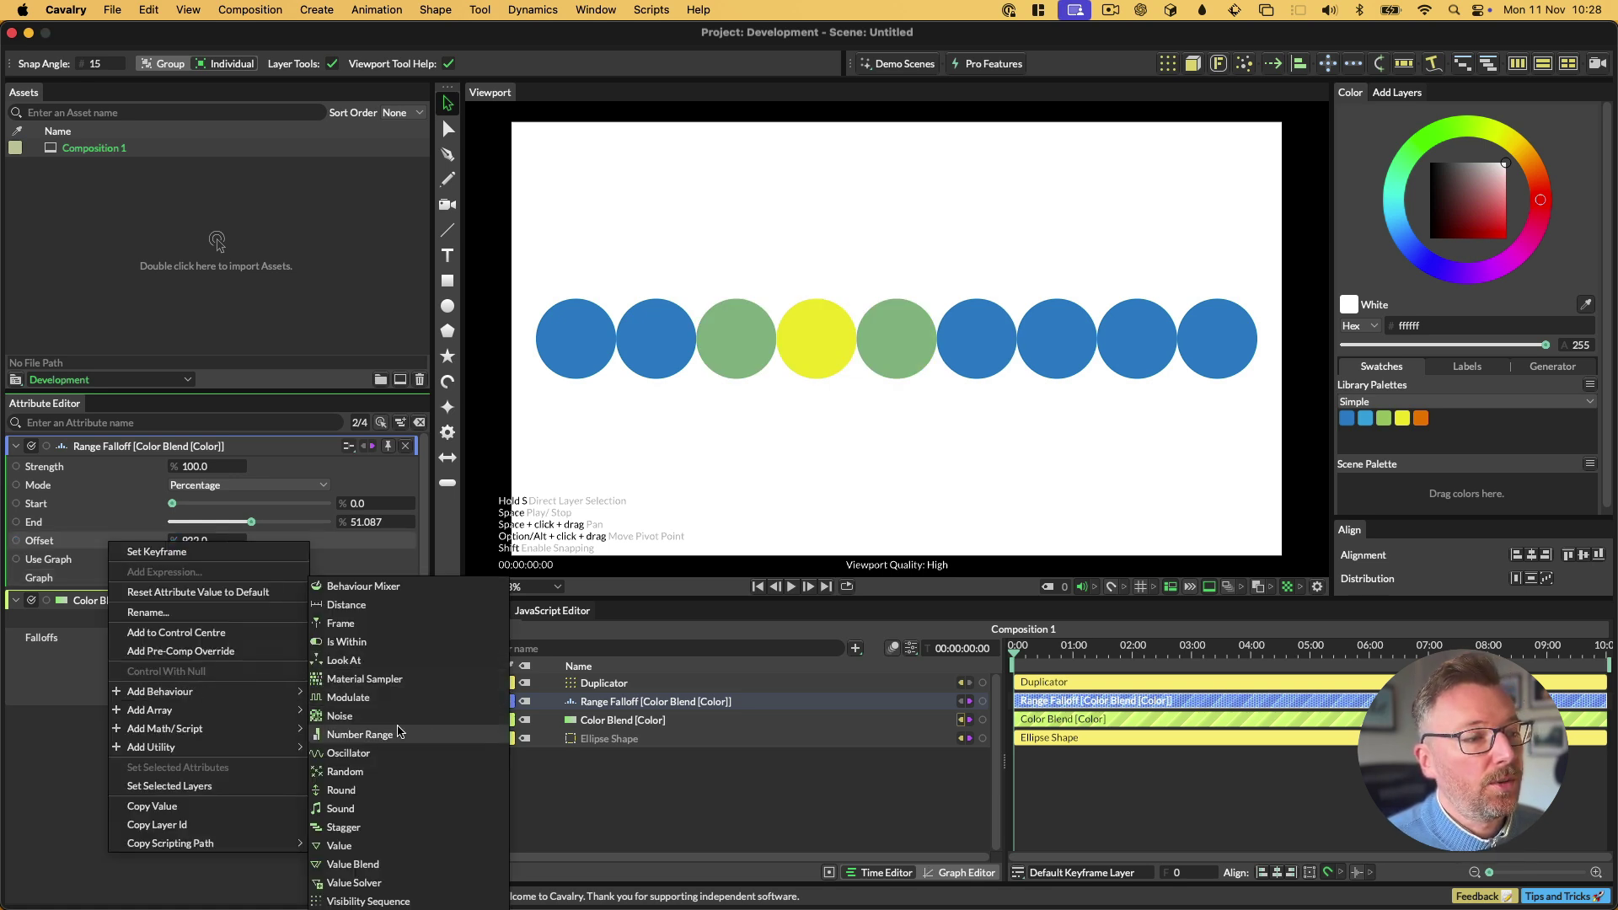
click(384, 625)
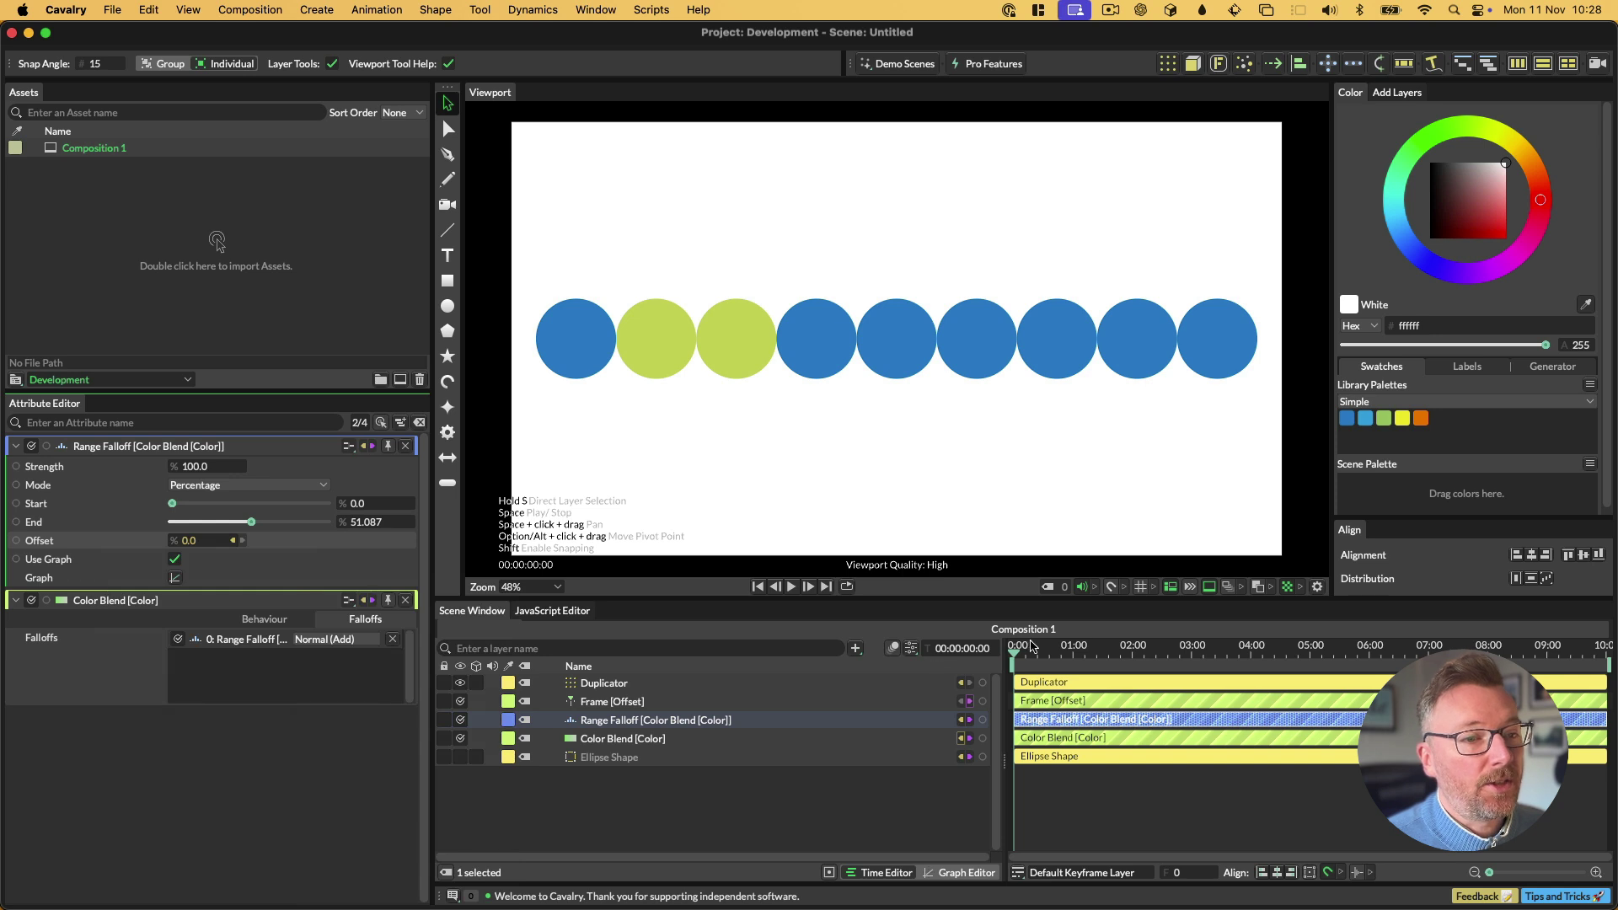
drag(1033, 647, 1413, 662)
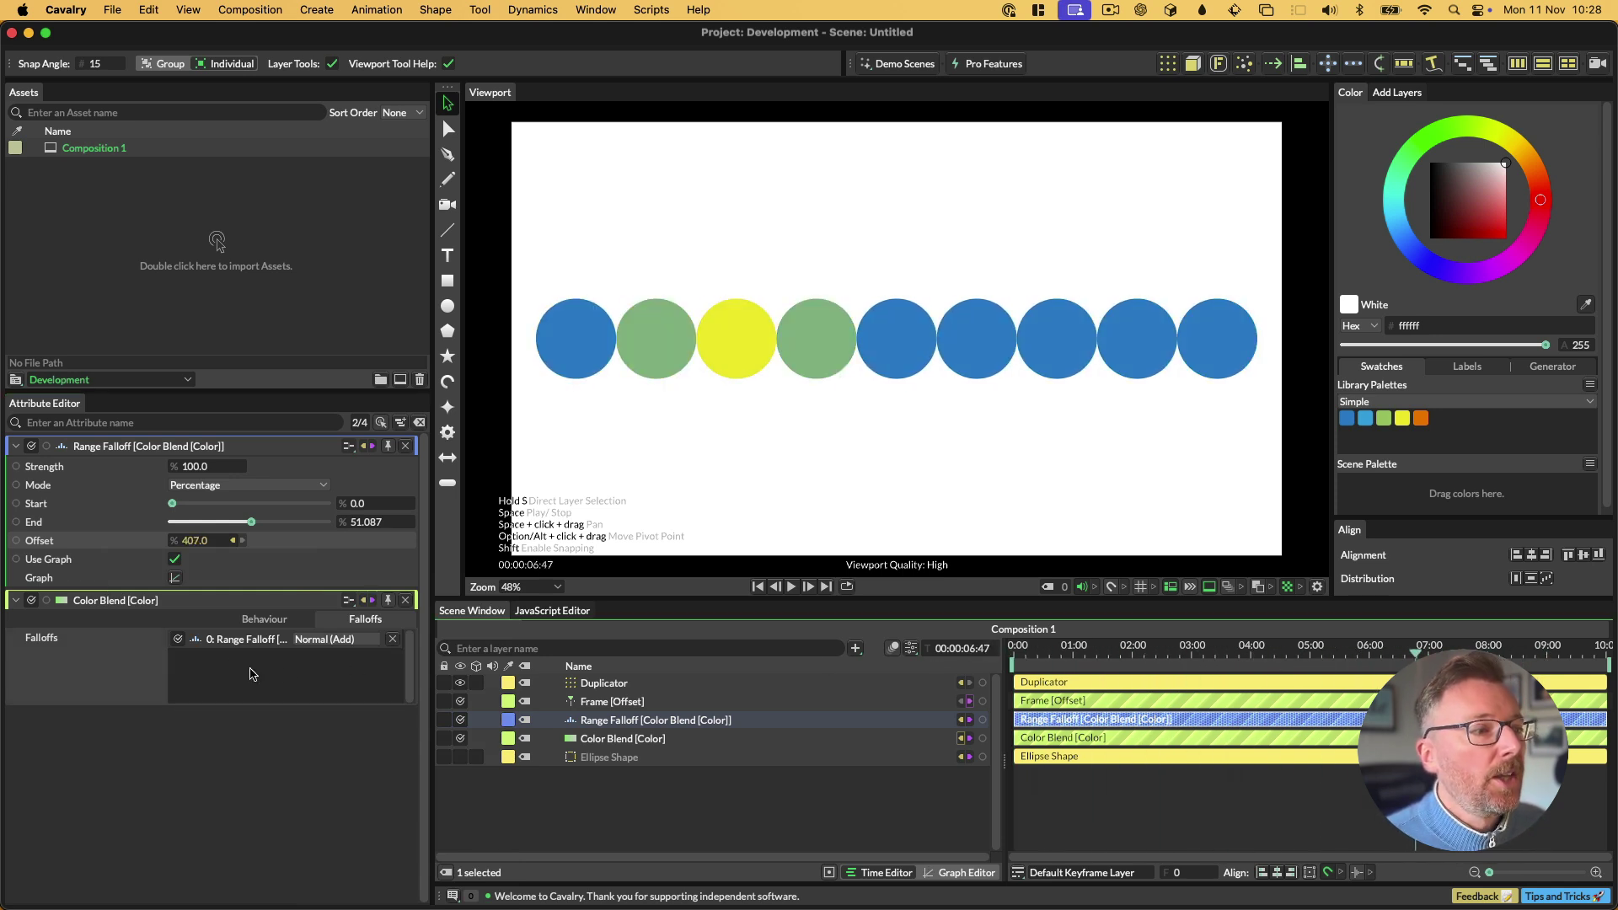
Try the ease-in, ease-in-out and linear falloff curves, then return to the bell curve.
click(175, 578)
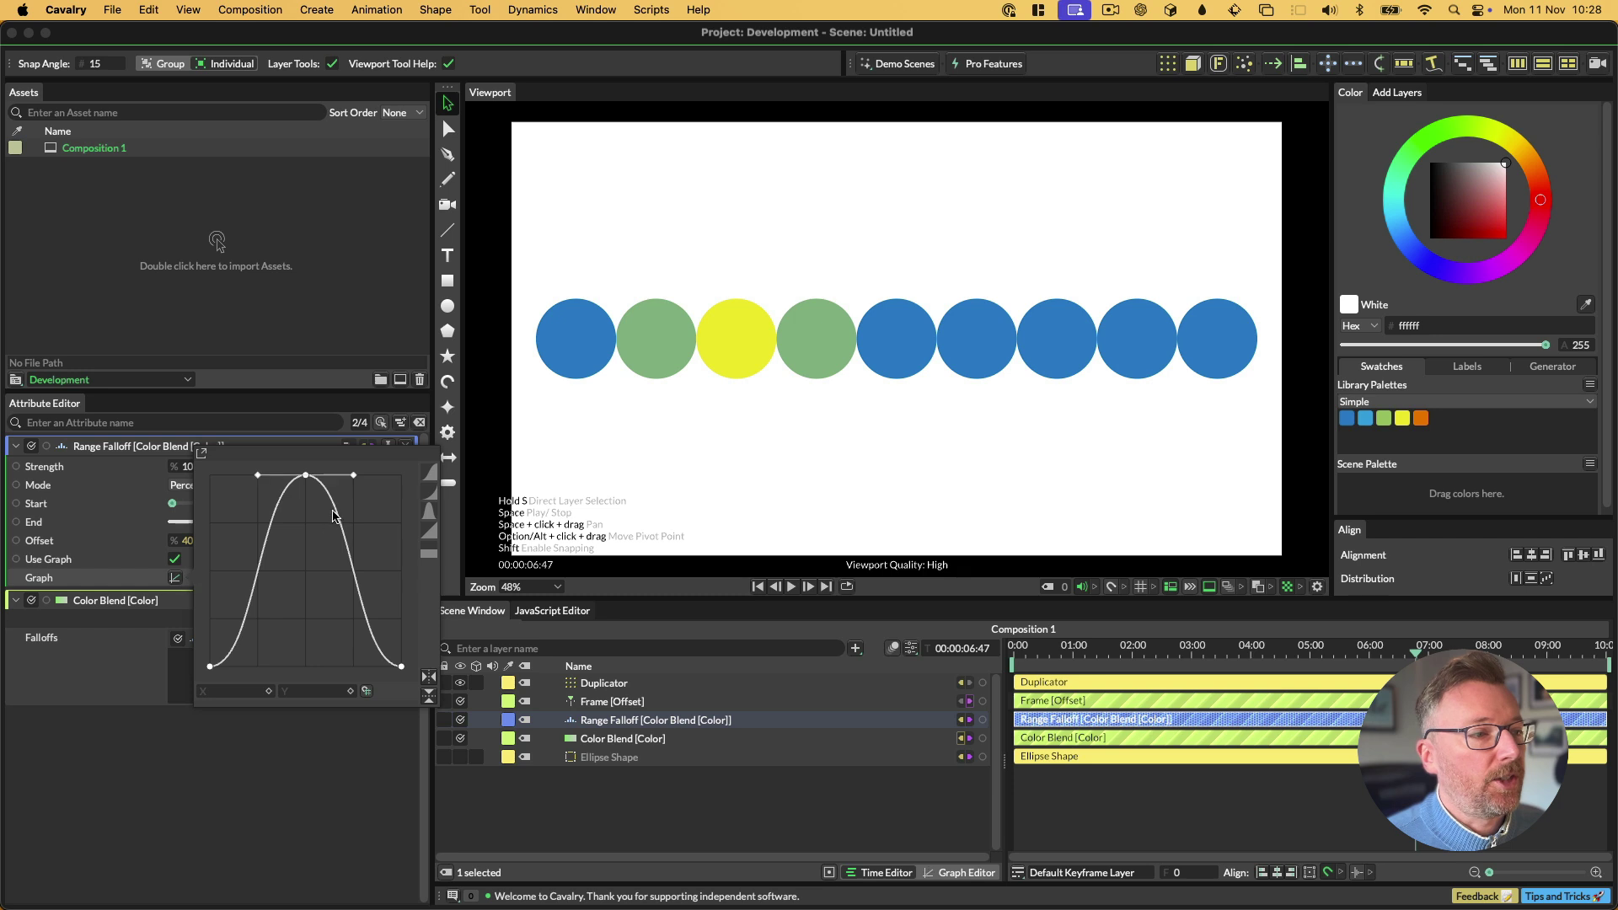
click(431, 494)
click(434, 481)
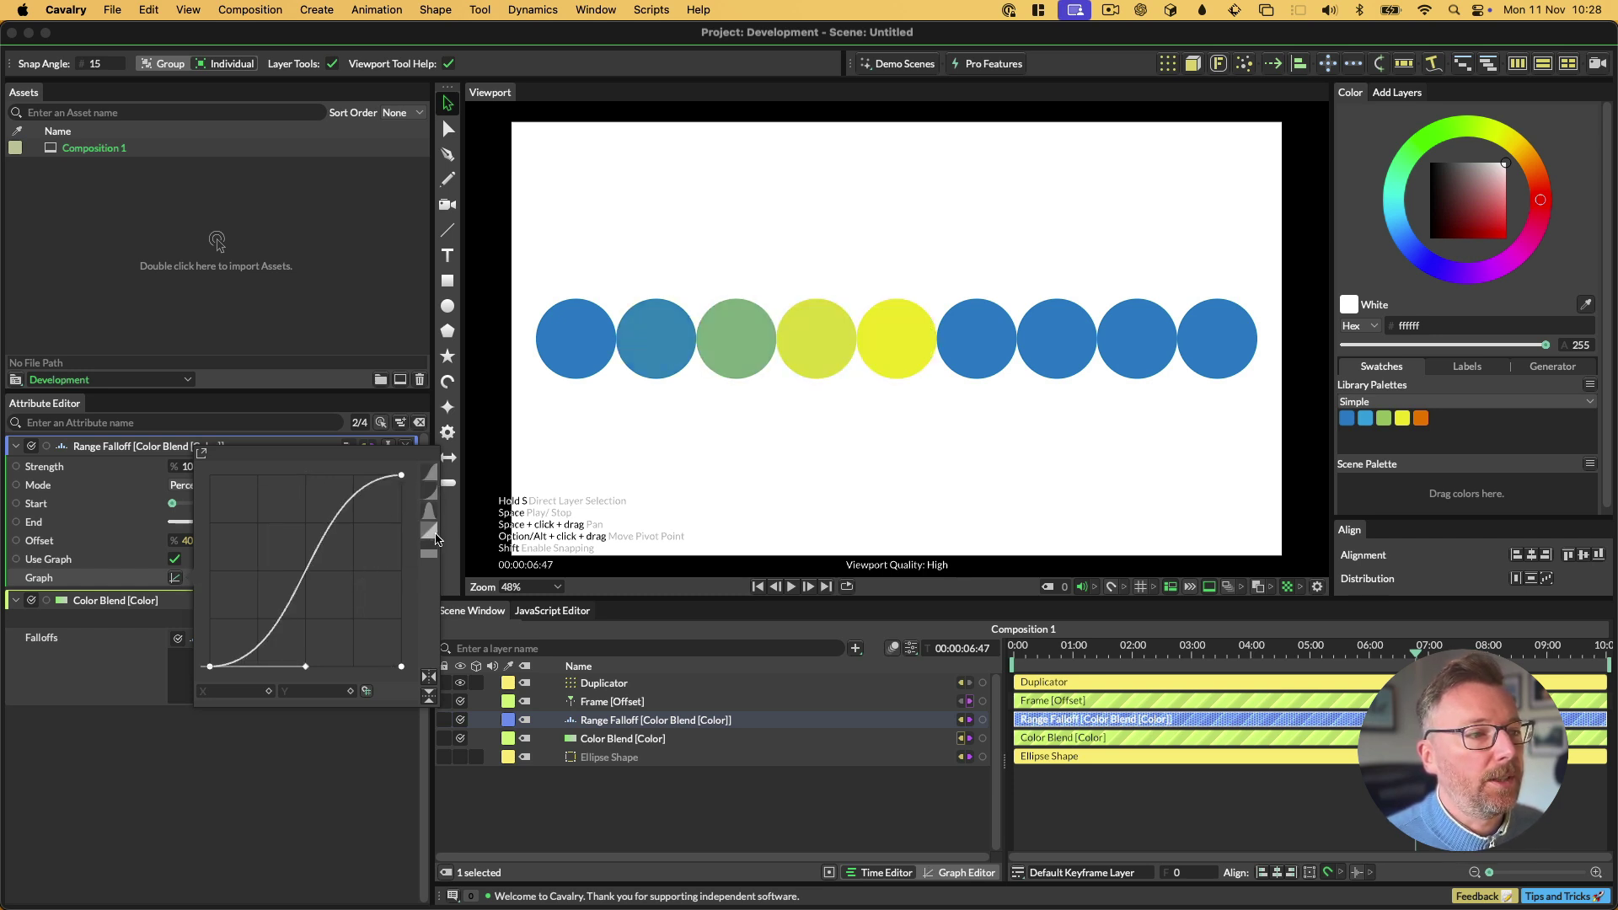
click(430, 532)
click(431, 510)
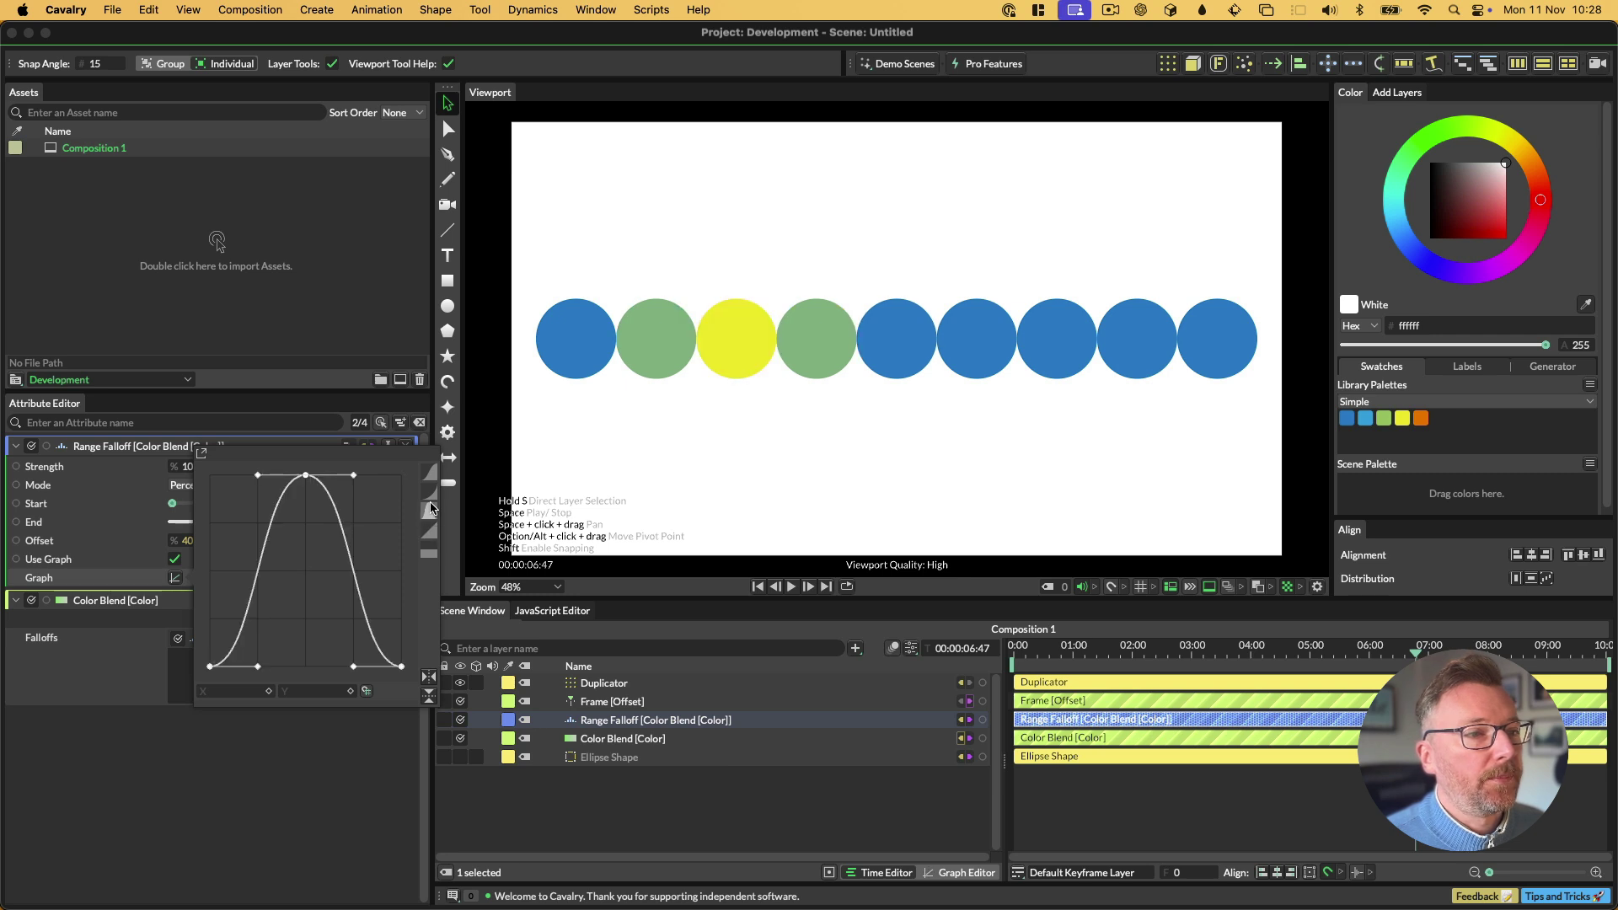
click(328, 340)
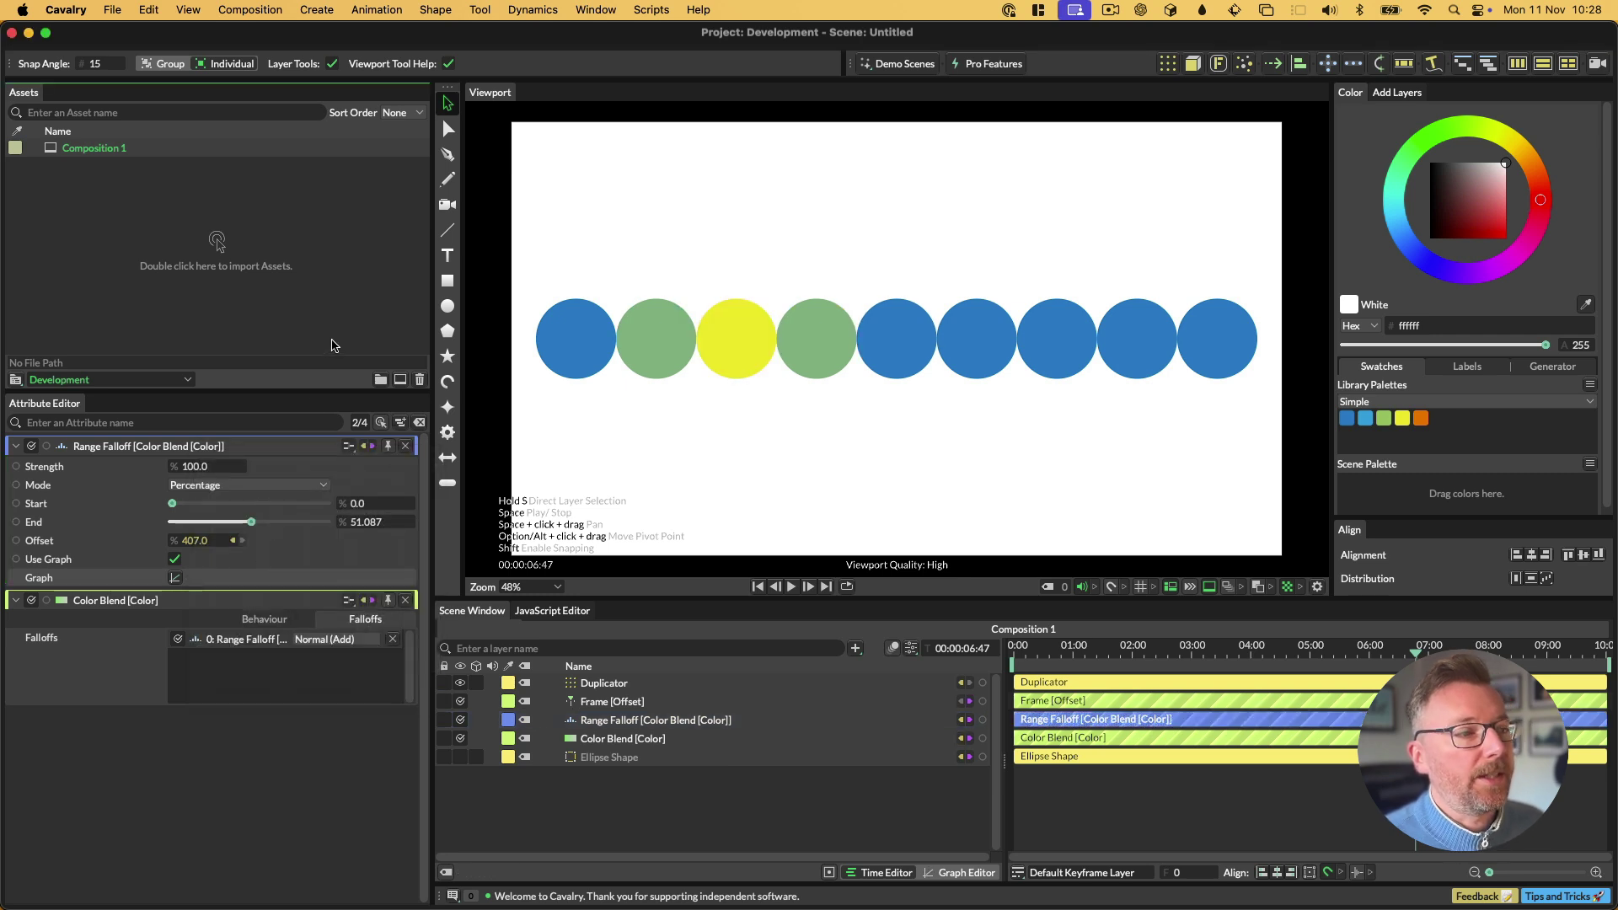
click(117, 577)
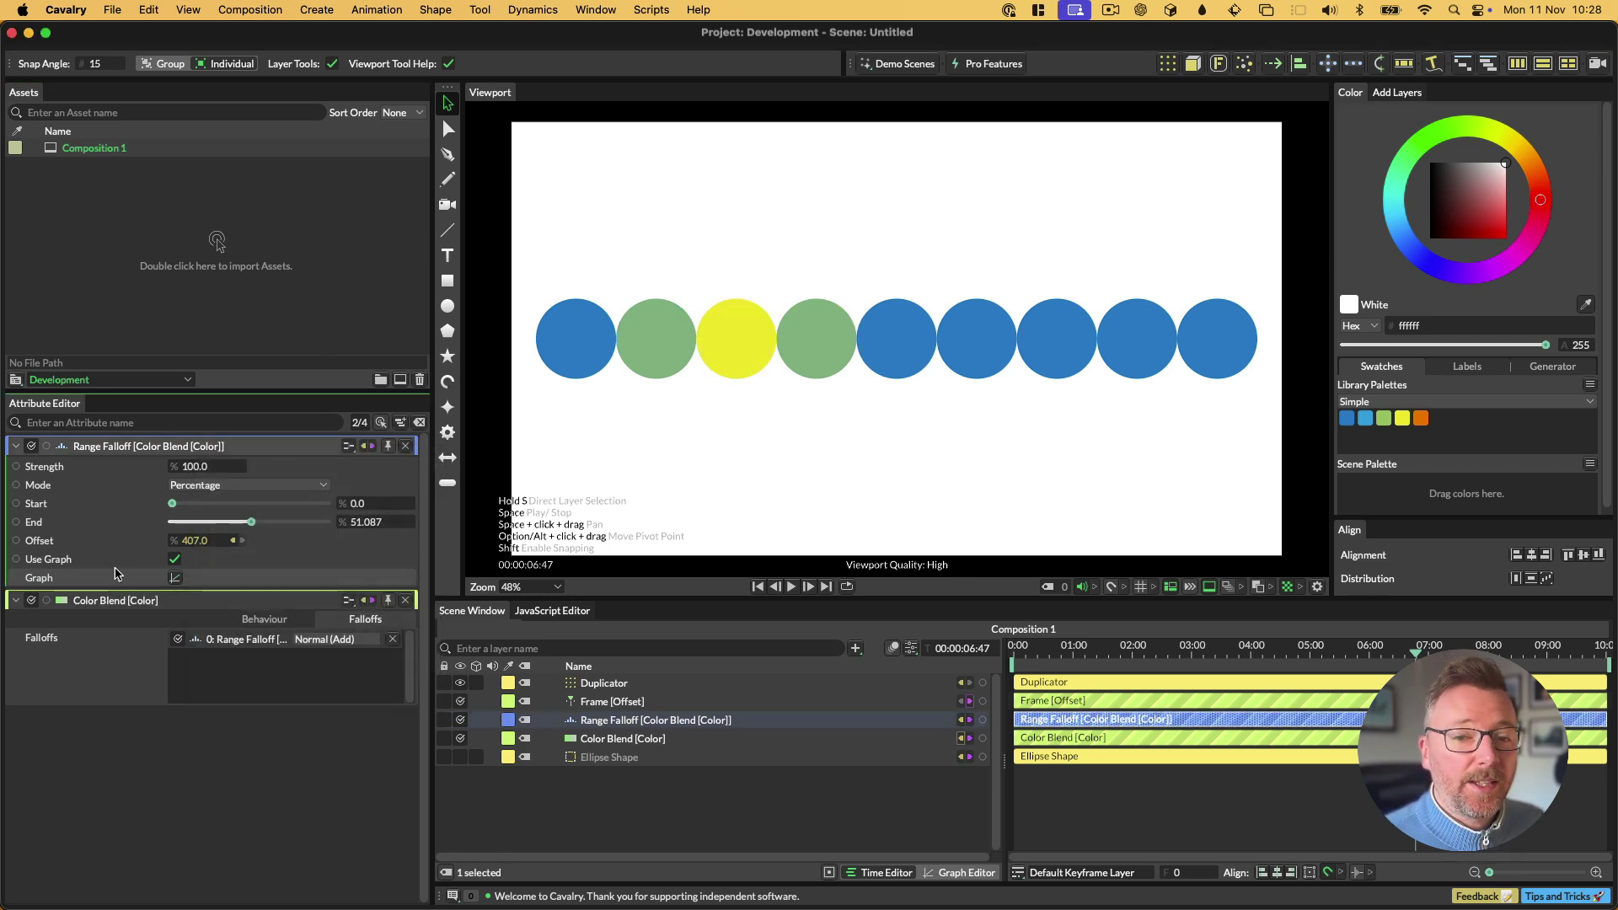
Start a new scene and load the Text > Variable Font demo scene.
key(super+n)
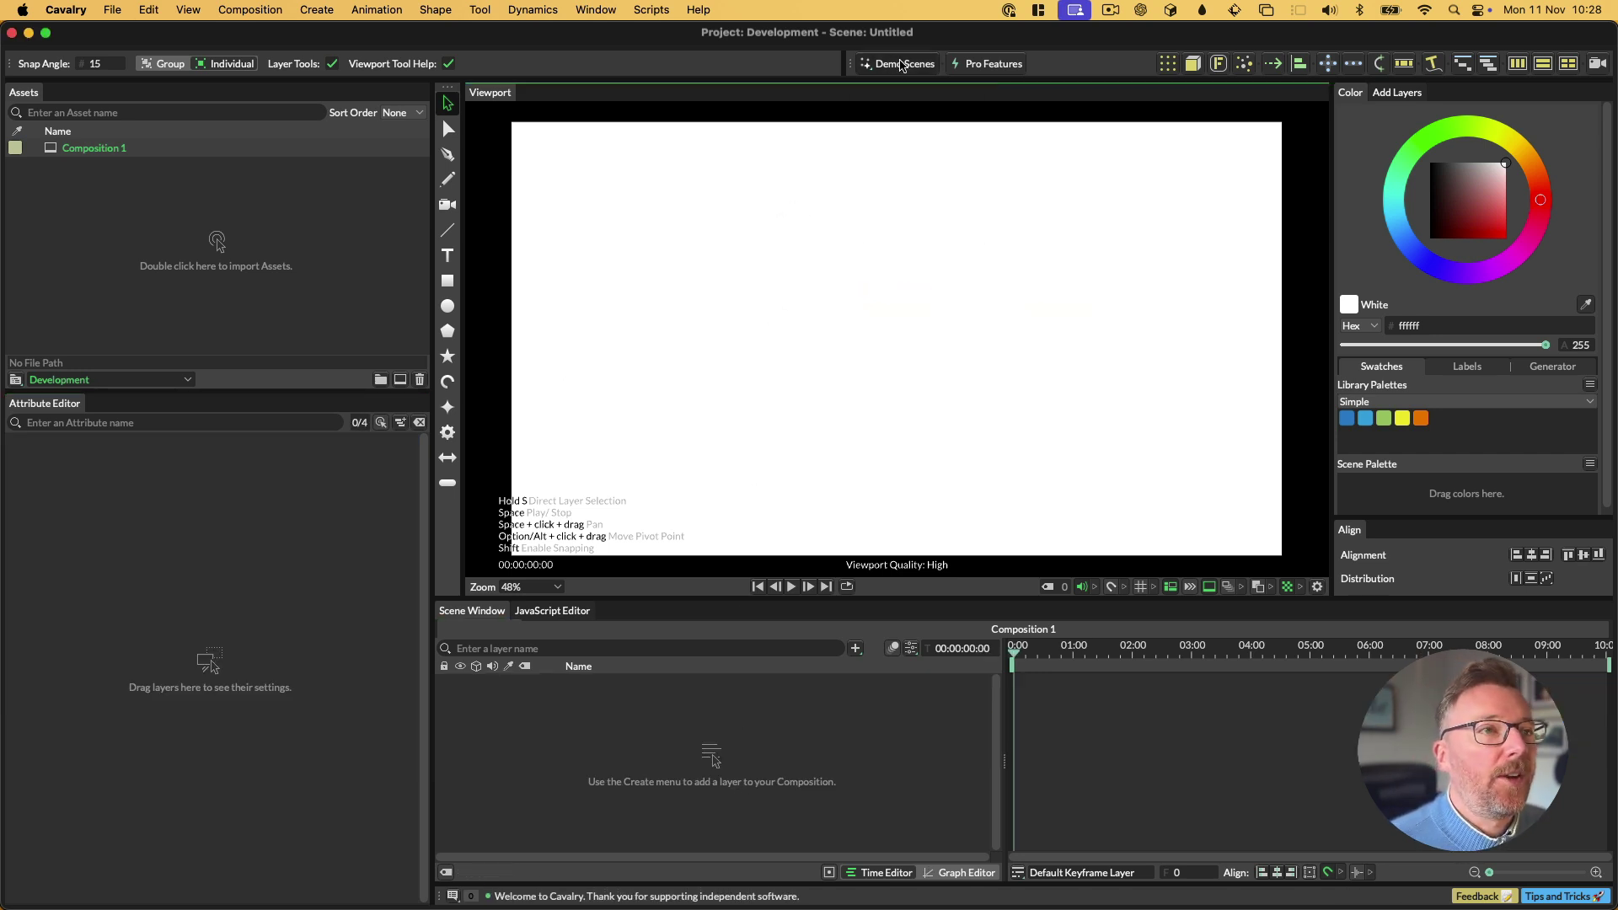
click(896, 63)
mouse_move(907, 220)
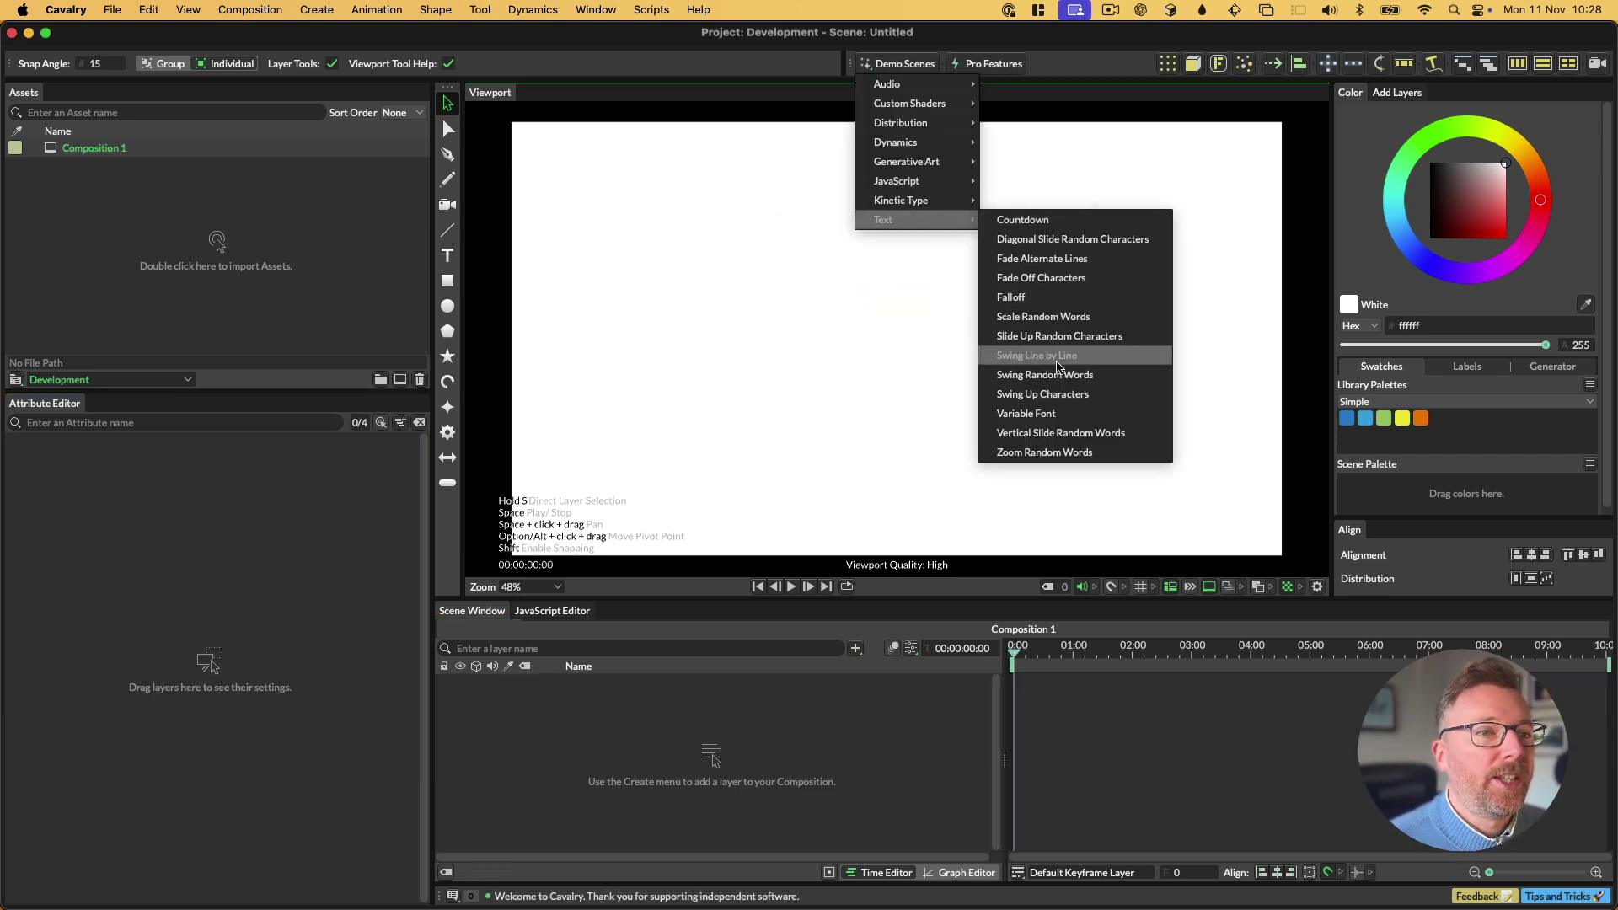
click(1064, 414)
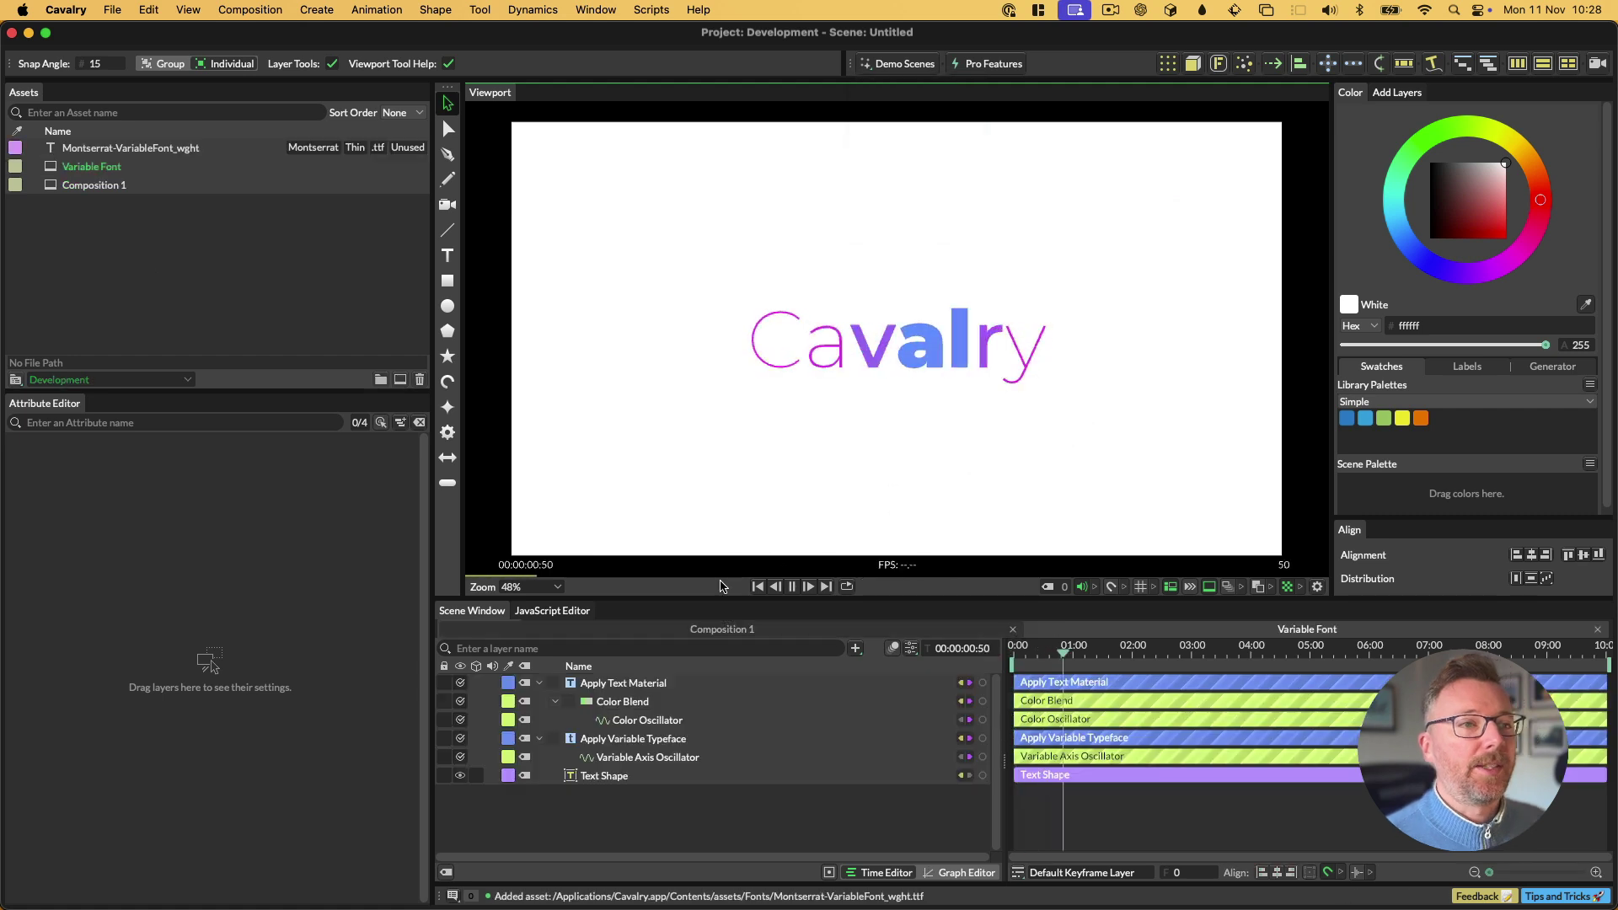